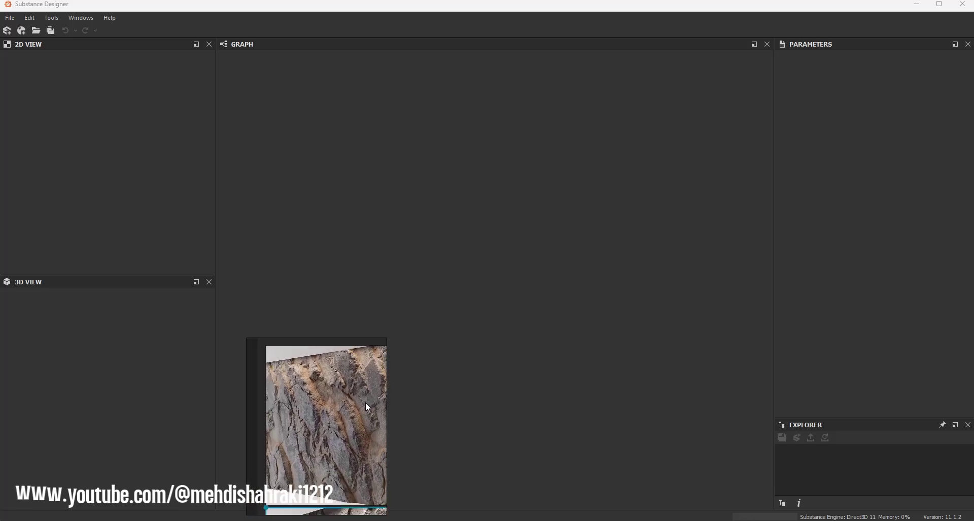
Step: Create a new empty Substance graph named Vol03-Rock-Tutrial
{"action": "left_click", "coordinate": [9, 18]}
{"action": "left_click", "coordinate": [20, 31]}
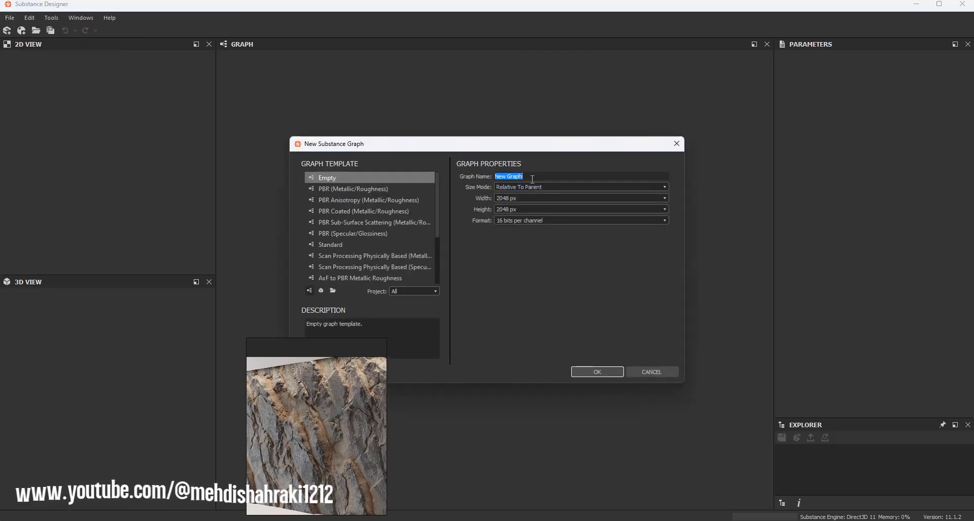
{"action": "type", "text": "Vol"}
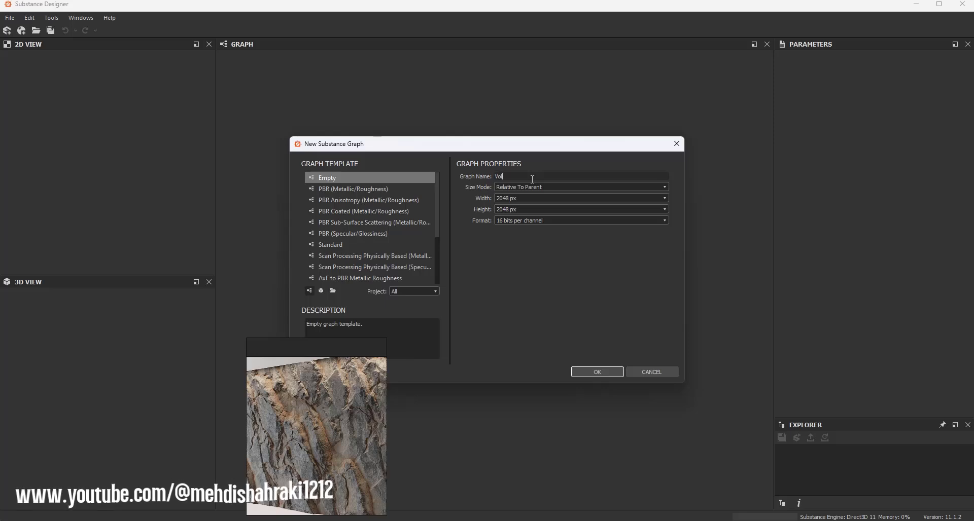
{"action": "type", "text": "03"}
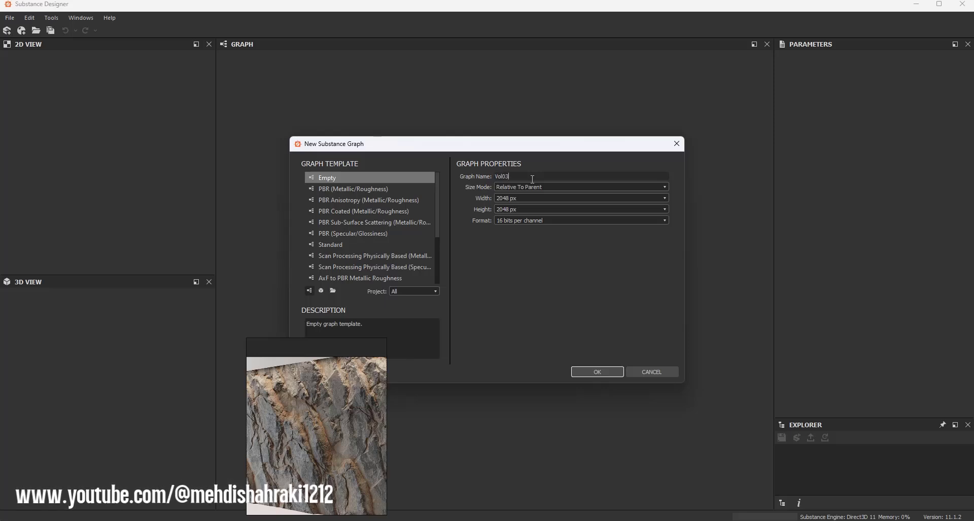
{"action": "type", "text": "-R"}
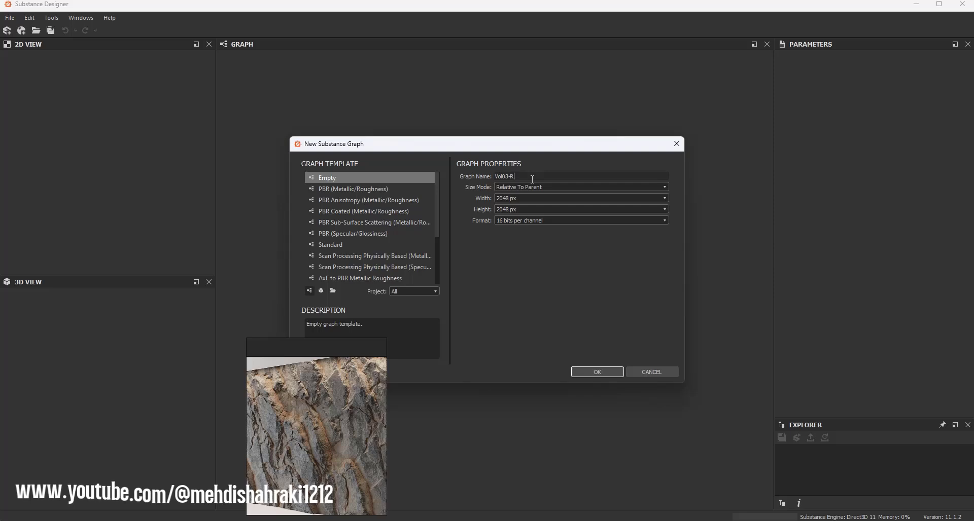
{"action": "type", "text": "ock-"}
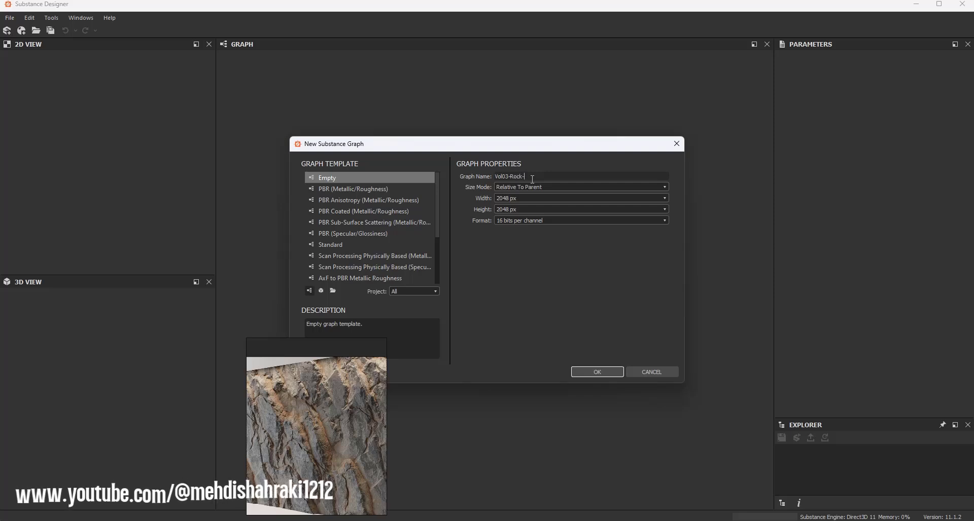
{"action": "type", "text": "Tutorial"}
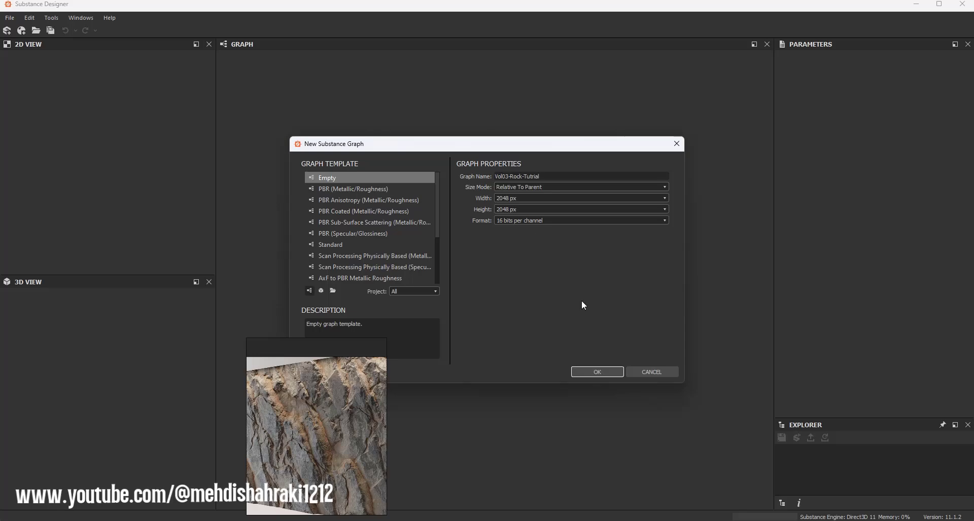
{"action": "left_click", "coordinate": [597, 373]}
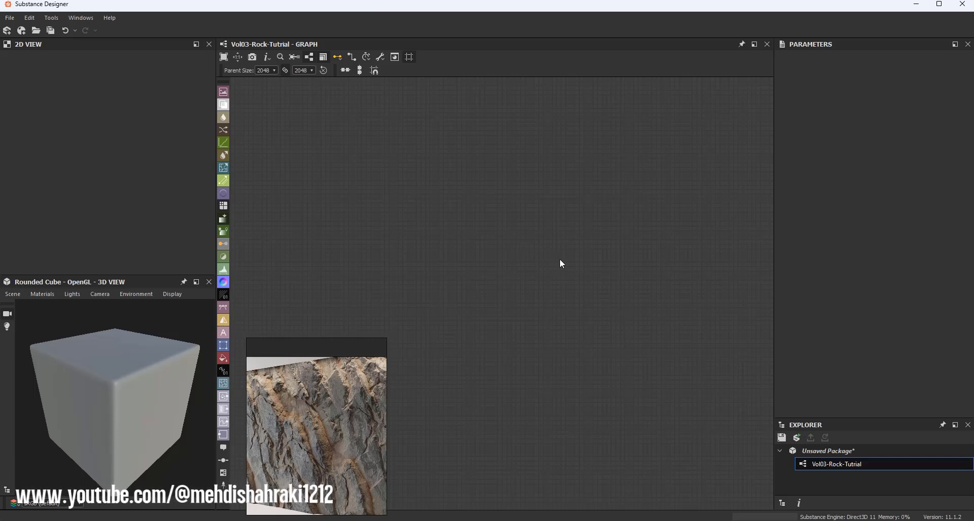
Step: Add a Base Material node to the graph
{"action": "key", "text": "space"}
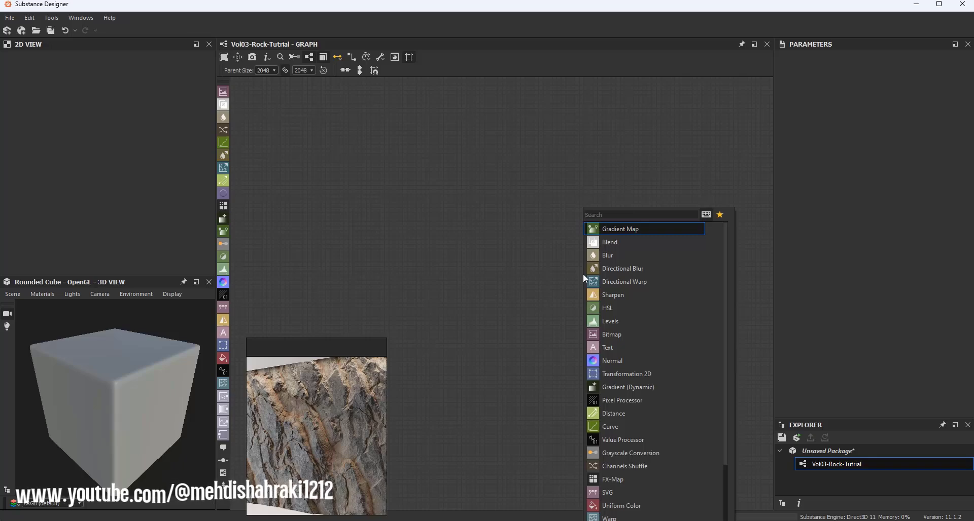
{"action": "type", "text": "ba"}
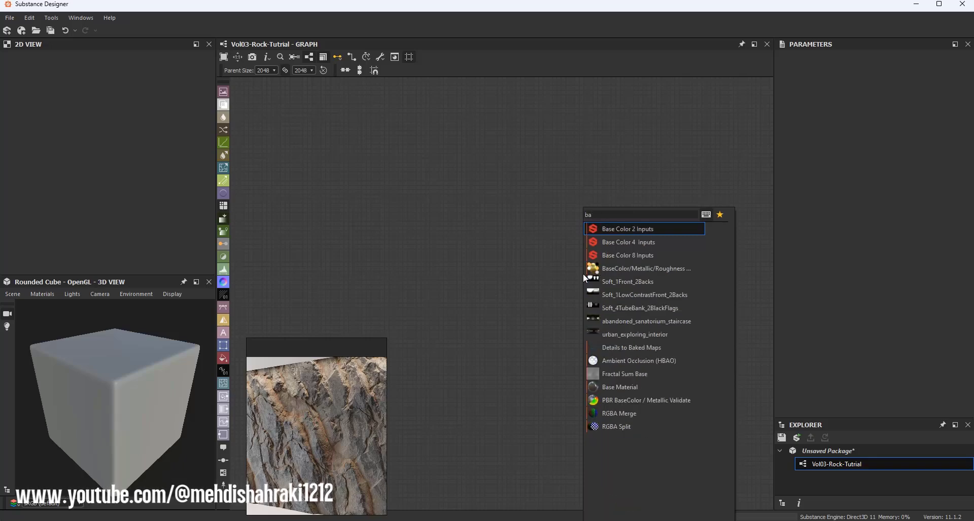
{"action": "type", "text": "s"}
{"action": "left_click", "coordinate": [612, 294]}
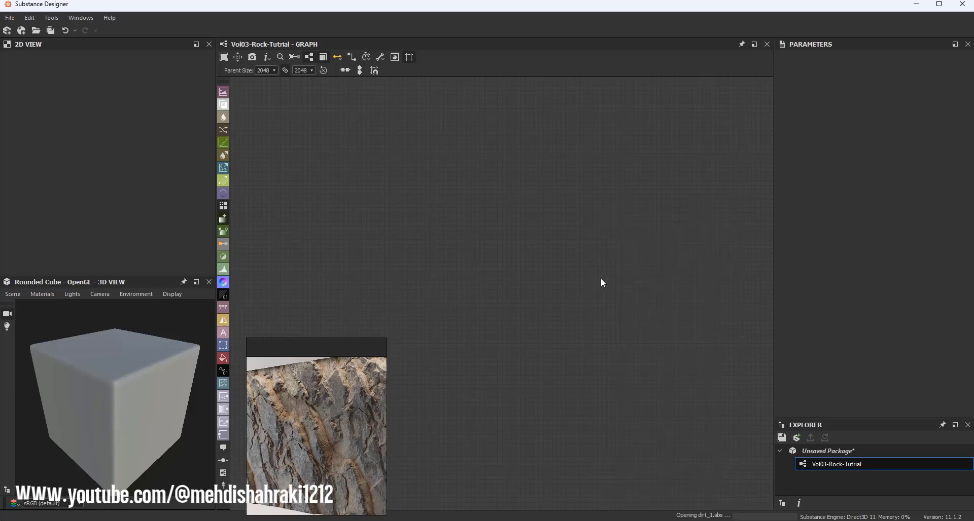
Step: Create output nodes for the Base Material node
{"action": "right_click", "coordinate": [581, 269]}
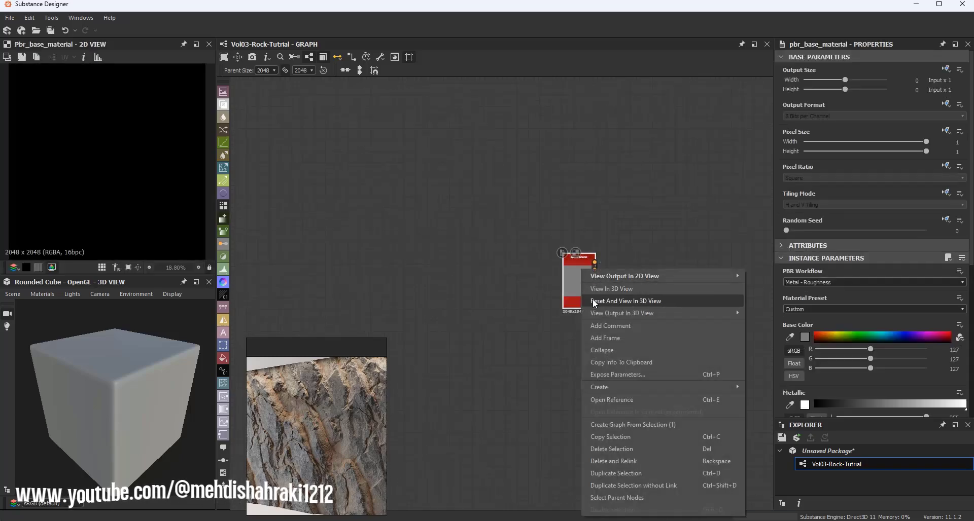
{"action": "mouse_move", "coordinate": [614, 389]}
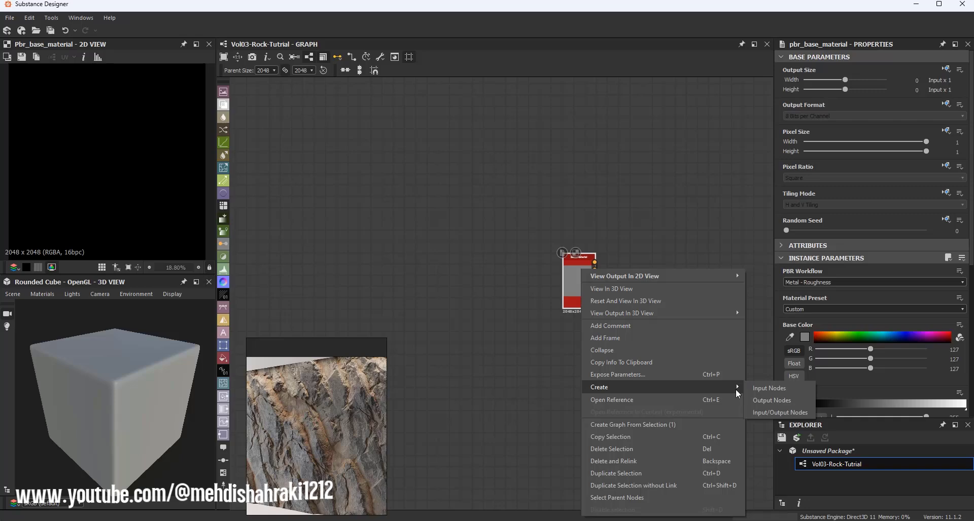
{"action": "left_click", "coordinate": [770, 400]}
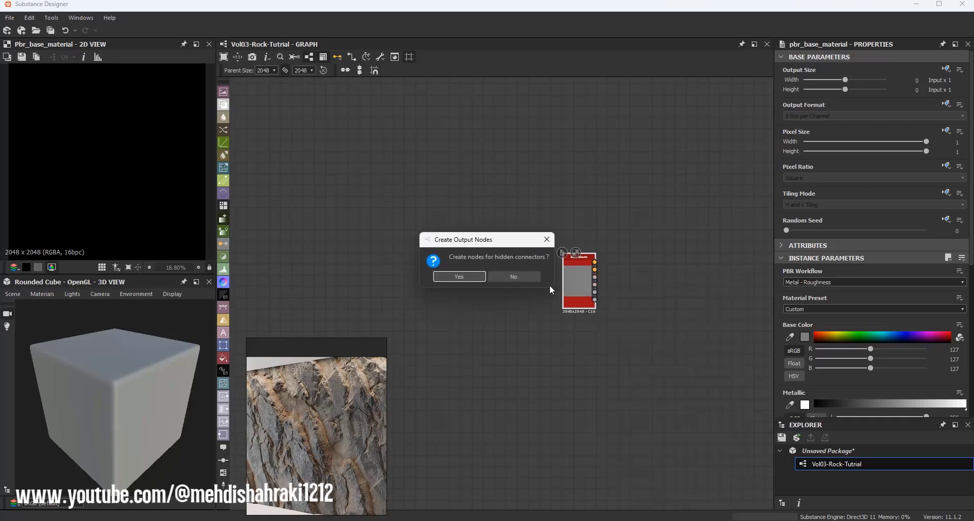
Step: Show the graph outputs in the 3D view
{"action": "right_click", "coordinate": [571, 192]}
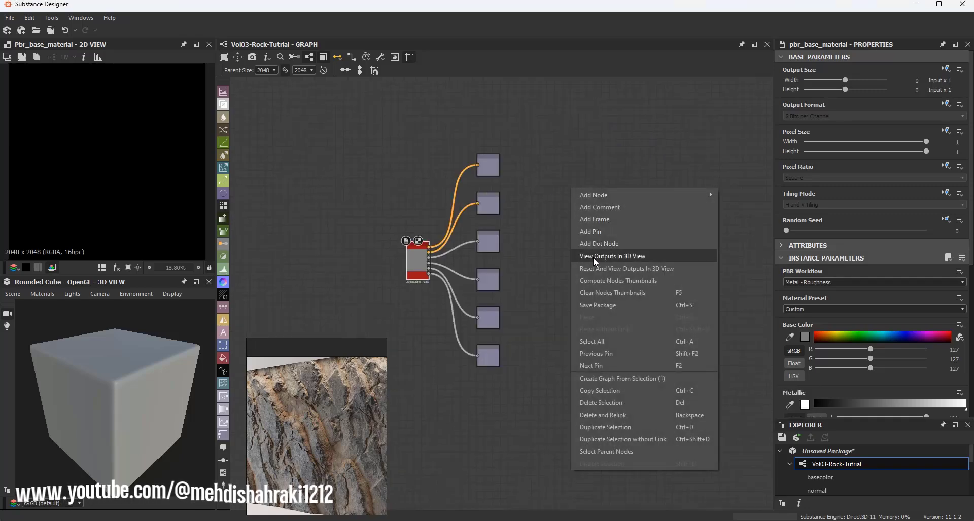
{"action": "left_click", "coordinate": [626, 257]}
{"action": "middle_click_drag", "start_coordinate": [404, 275], "coordinate": [545, 204]}
{"action": "scroll", "coordinate": [546, 202], "scroll_direction": "up", "scroll_amount": 3}
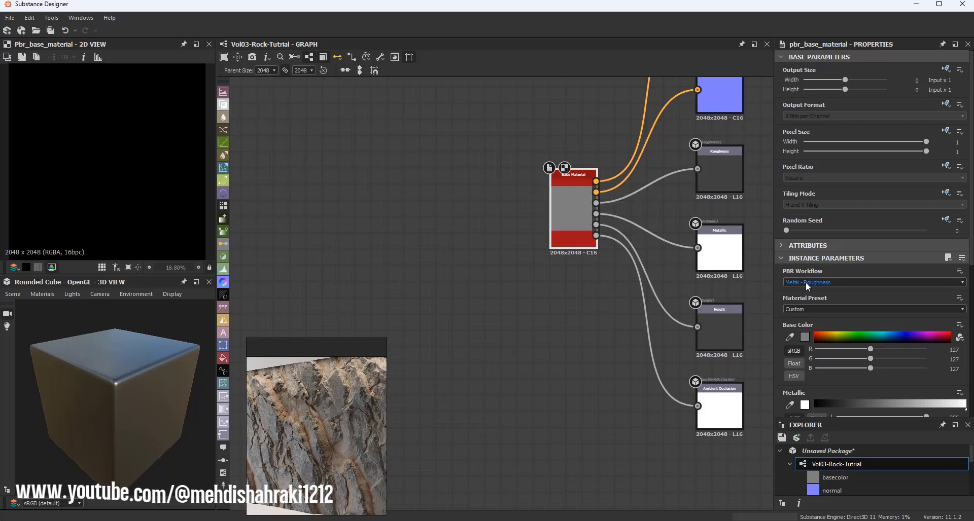
Step: Enable the user-defined Height, Ambient Occlusion and Normal maps on the Base Material
{"action": "scroll", "coordinate": [823, 294], "scroll_direction": "down", "scroll_amount": 6}
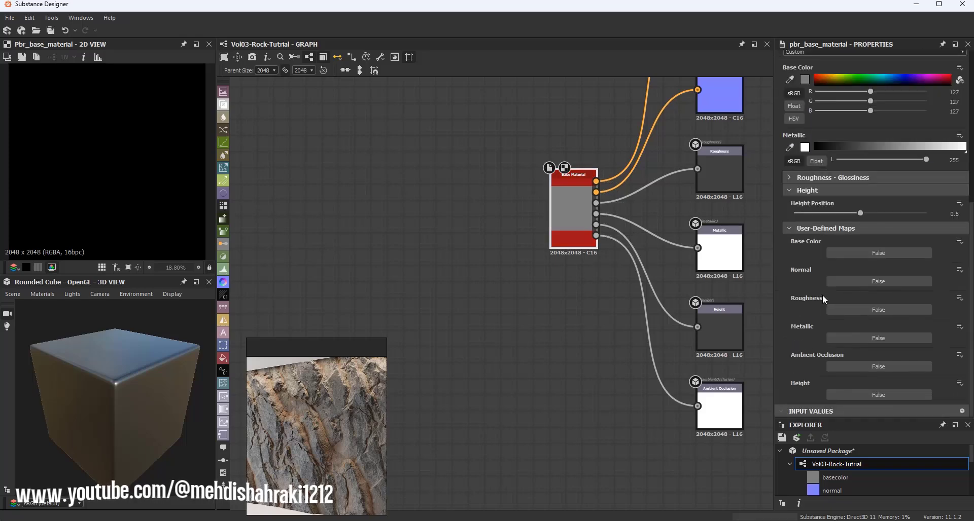
{"action": "left_click", "coordinate": [841, 394]}
{"action": "left_click", "coordinate": [843, 404]}
{"action": "left_click", "coordinate": [832, 320]}
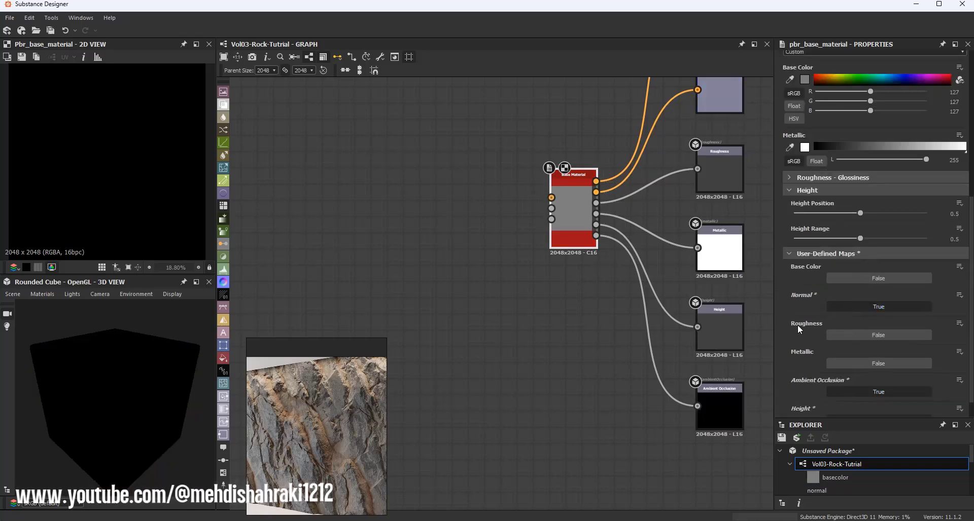
Step: Set the Base Material's Height Range to 1
{"action": "scroll", "coordinate": [518, 286], "scroll_direction": "down", "scroll_amount": 3}
{"action": "middle_click_drag", "start_coordinate": [518, 286], "coordinate": [653, 282]}
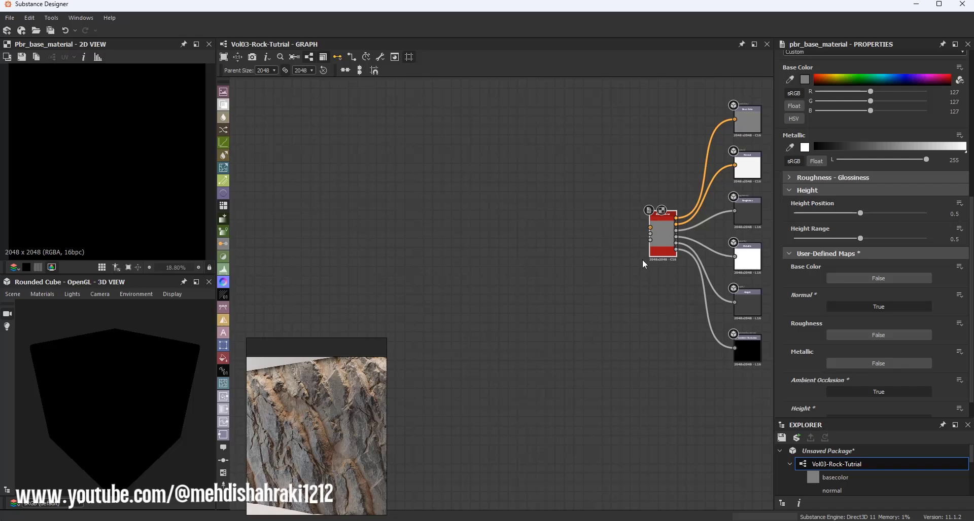
{"action": "middle_click_drag", "start_coordinate": [643, 263], "coordinate": [537, 264]}
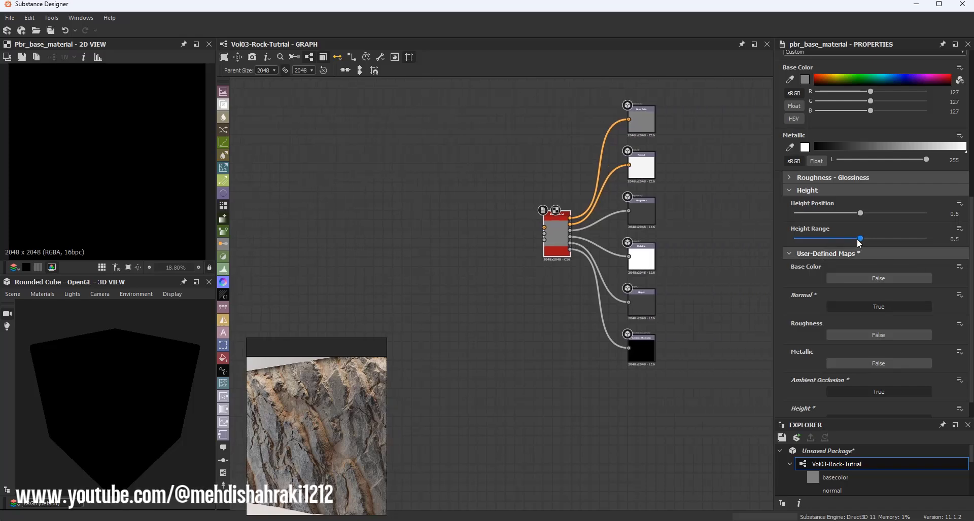
{"action": "left_click_drag", "start_coordinate": [859, 243], "coordinate": [938, 248]}
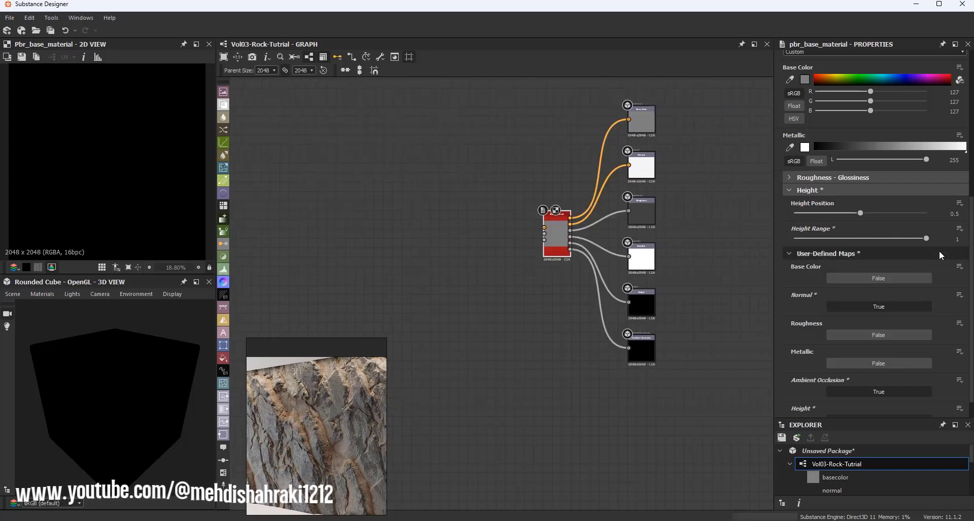
Step: Add an Invert Grayscale node to the left of the Base Material
{"action": "middle_click_drag", "start_coordinate": [479, 243], "coordinate": [577, 255]}
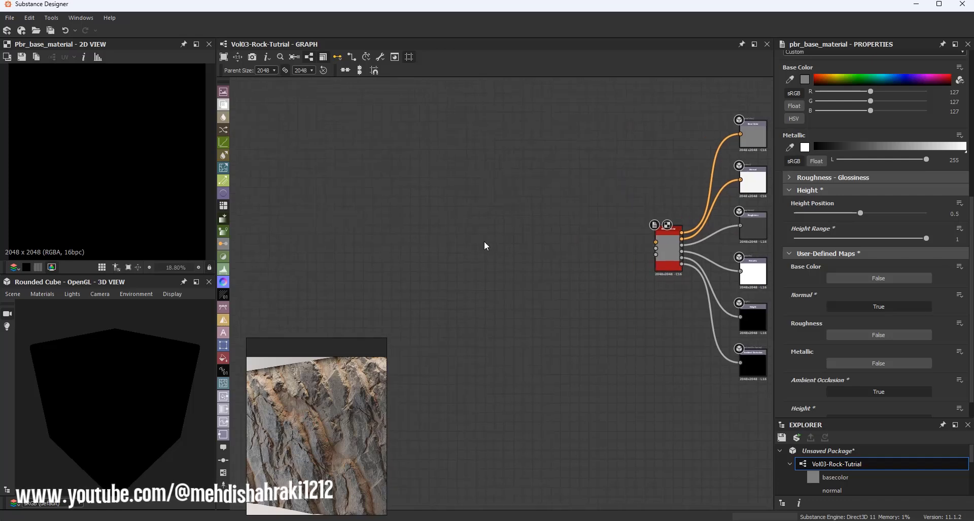
{"action": "key", "text": "space"}
{"action": "type", "text": "in"}
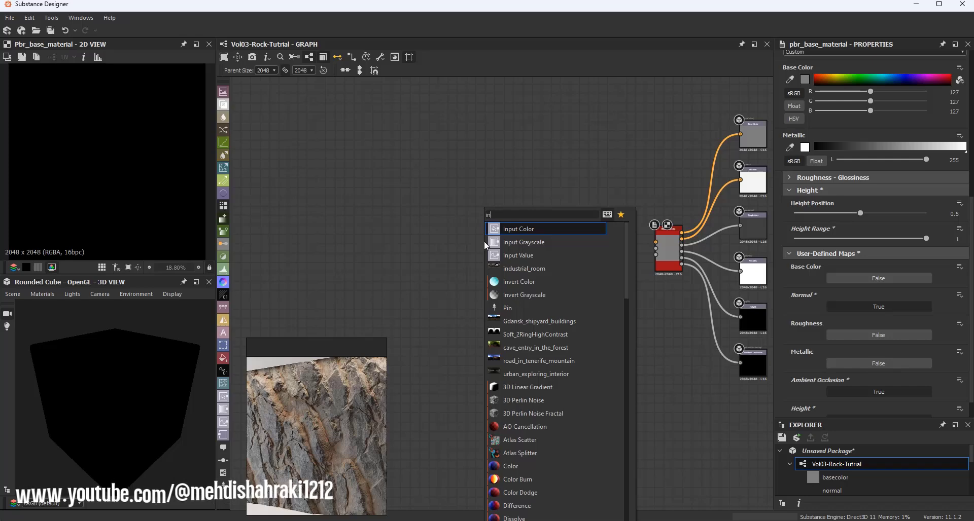
{"action": "type", "text": "v"}
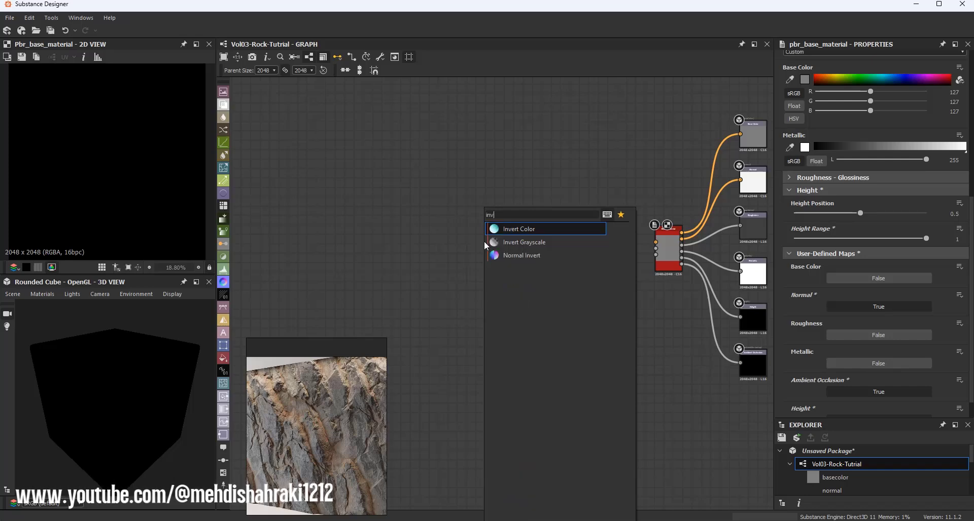
{"action": "left_click", "coordinate": [509, 242]}
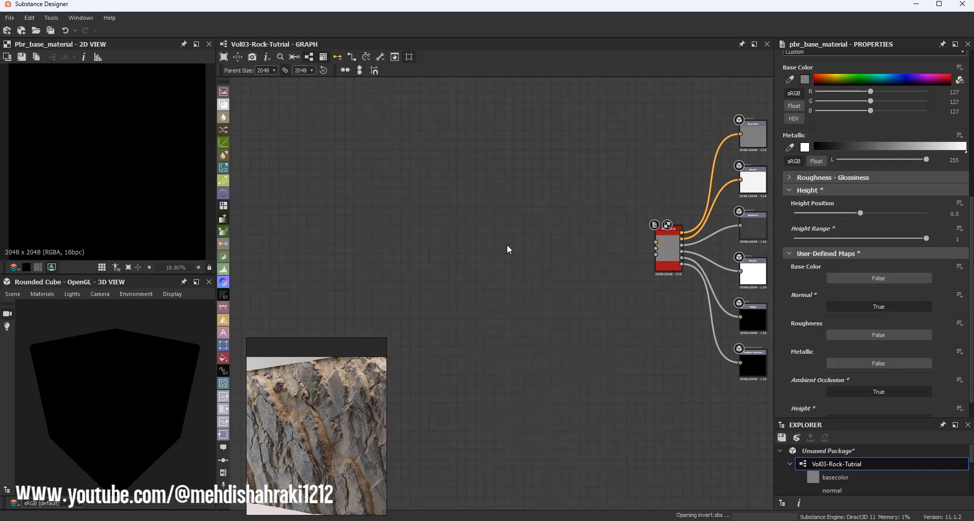
Step: Add a Normal node fed by the Invert Grayscale output and connect it to the Base Material's Normal input
{"action": "scroll", "coordinate": [487, 259], "scroll_direction": "down", "scroll_amount": 3}
{"action": "left_click_drag", "start_coordinate": [485, 258], "coordinate": [415, 265]}
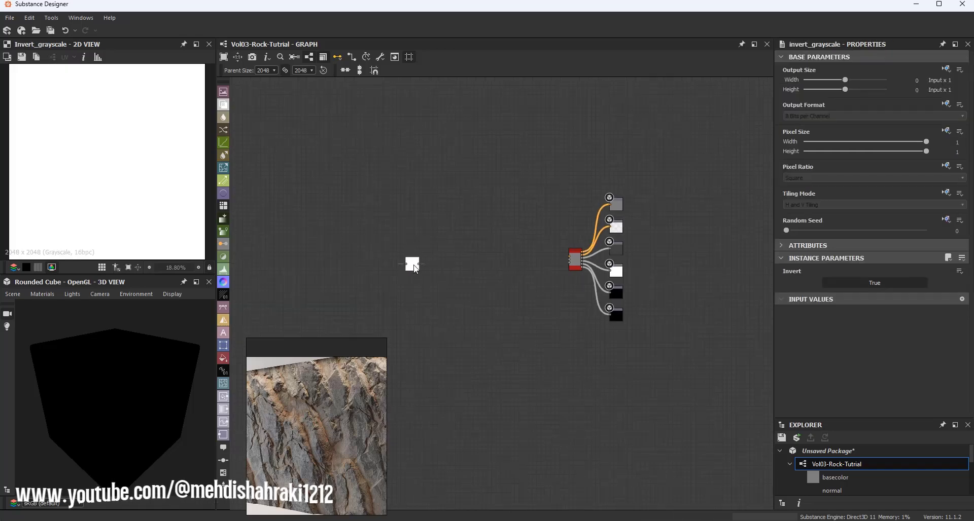
{"action": "scroll", "coordinate": [422, 266], "scroll_direction": "up", "scroll_amount": 3}
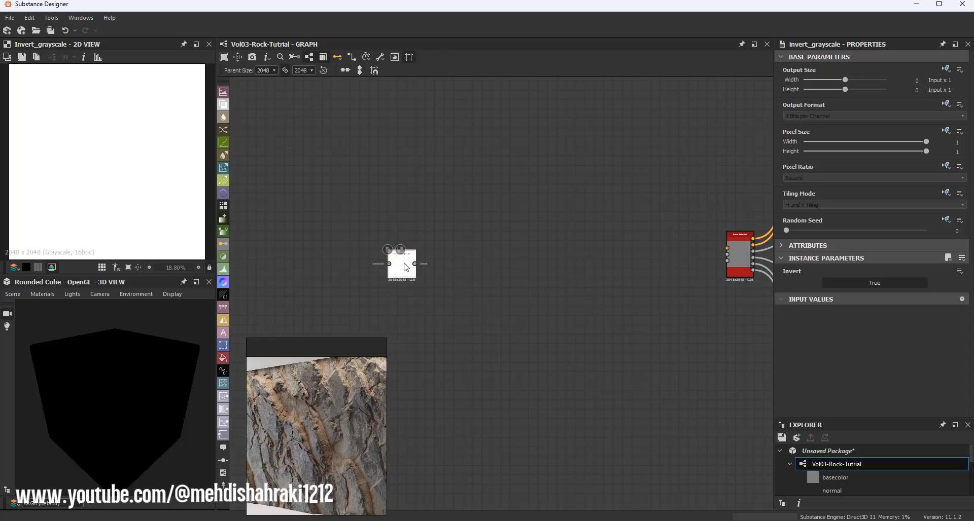
{"action": "left_click_drag", "start_coordinate": [410, 267], "coordinate": [401, 263]}
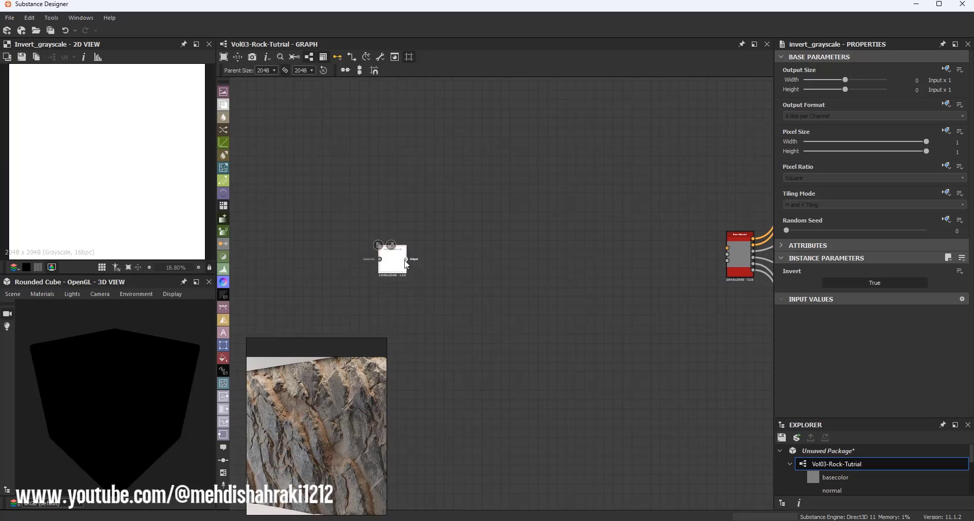
{"action": "left_click_drag", "start_coordinate": [408, 263], "coordinate": [462, 193]}
{"action": "type", "text": "no"}
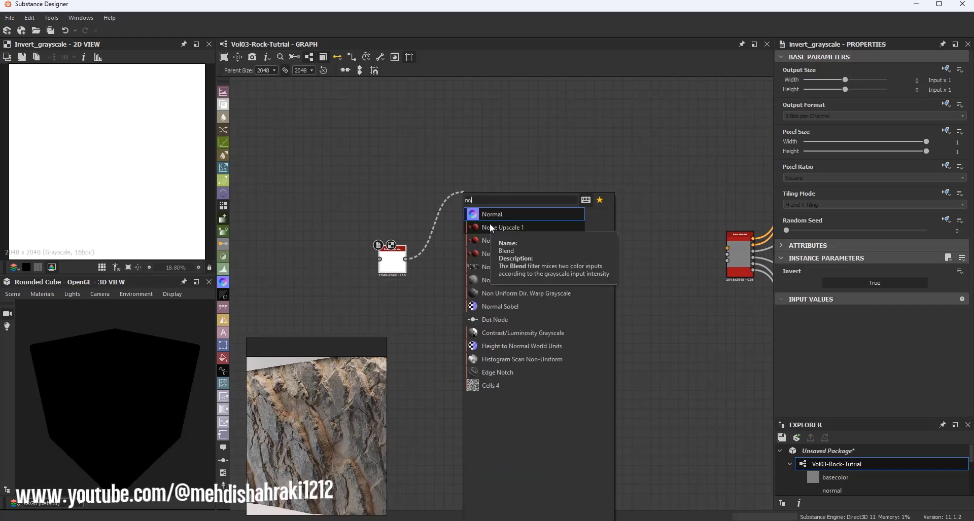
{"action": "left_click", "coordinate": [495, 217]}
{"action": "left_click_drag", "start_coordinate": [489, 189], "coordinate": [727, 248]}
{"action": "key", "text": "alt"}
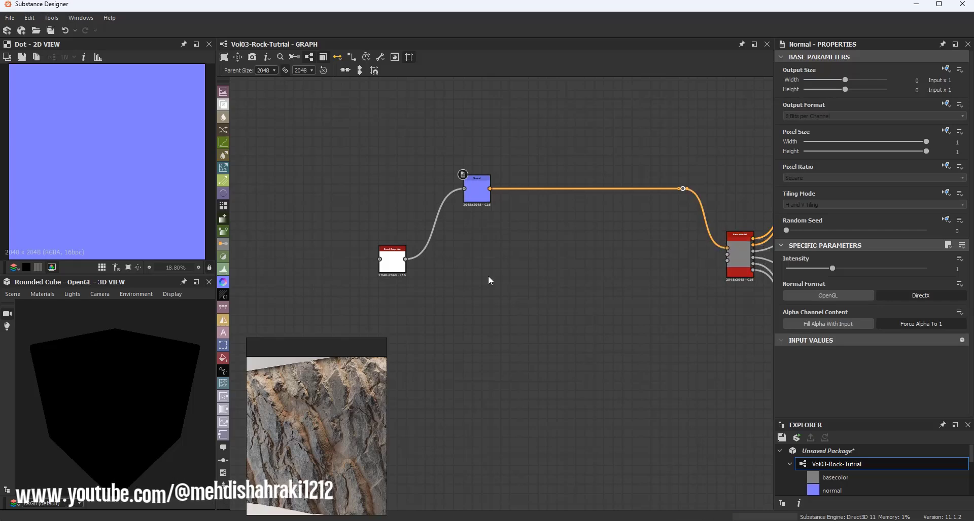
Step: Add an Ambient Occlusion (HBAO) node from the Invert Grayscale output and link it to the Base Material's Ambient Occlusion input
{"action": "left_click_drag", "start_coordinate": [406, 259], "coordinate": [455, 350]}
{"action": "type", "text": "amb"}
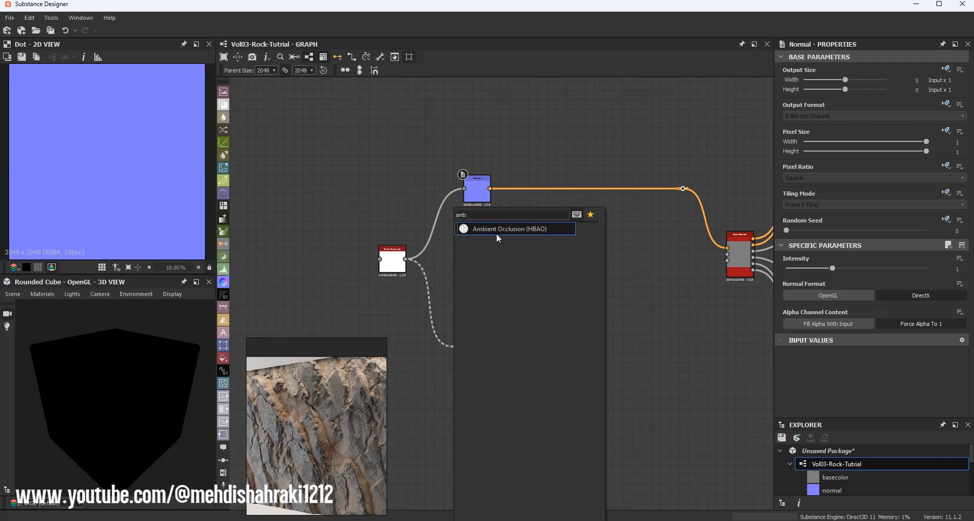
{"action": "left_click", "coordinate": [496, 233]}
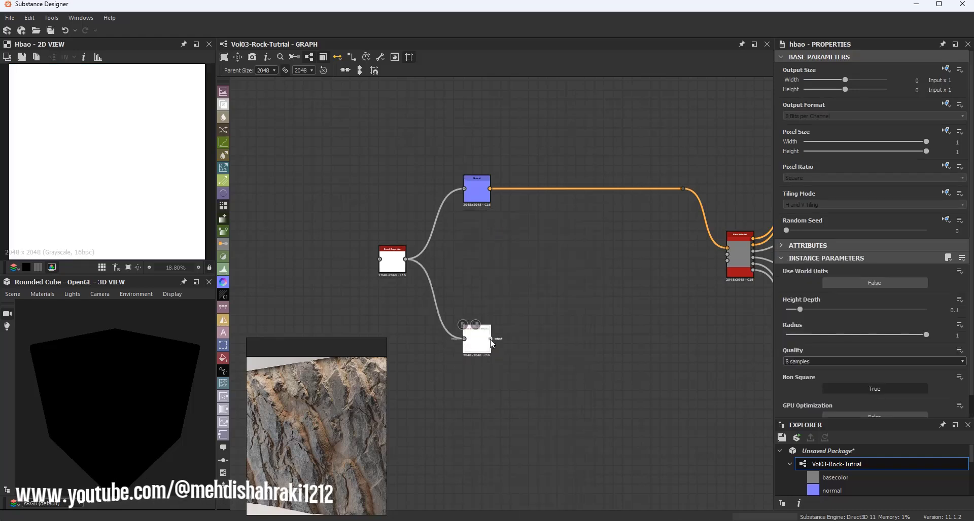
{"action": "left_click_drag", "start_coordinate": [490, 339], "coordinate": [689, 344]}
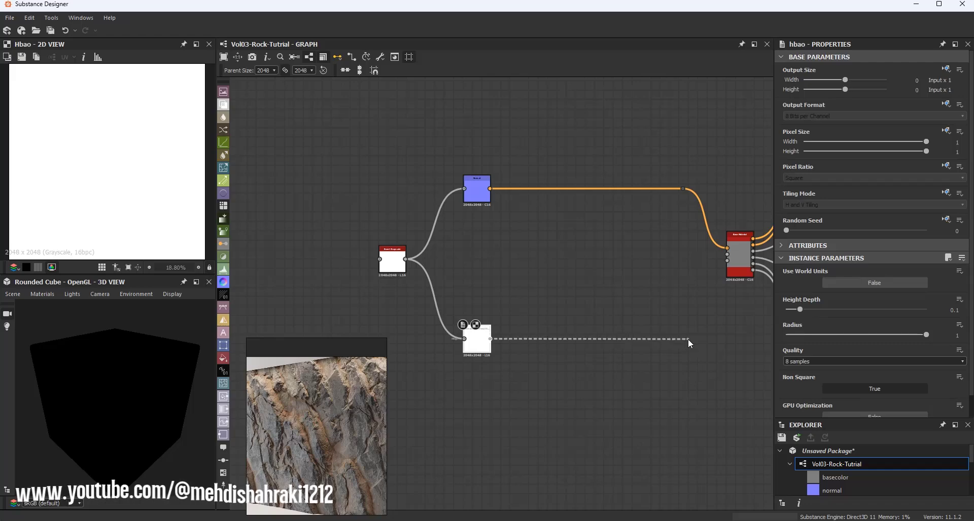
{"action": "left_click_drag", "start_coordinate": [688, 339], "coordinate": [689, 342]}
{"action": "left_click_drag", "start_coordinate": [704, 302], "coordinate": [727, 260]}
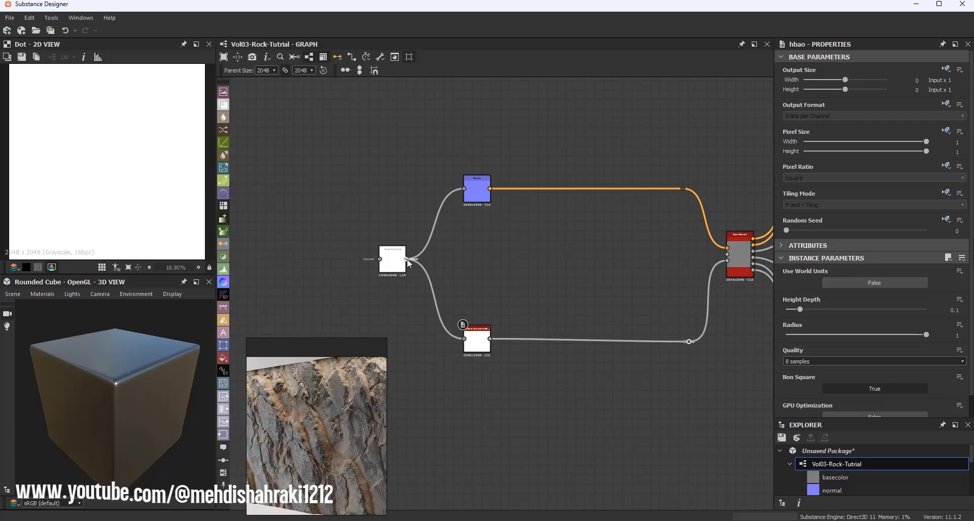
Step: Connect the Invert Grayscale output to the Base Material's Height input
{"action": "left_click_drag", "start_coordinate": [409, 263], "coordinate": [735, 256]}
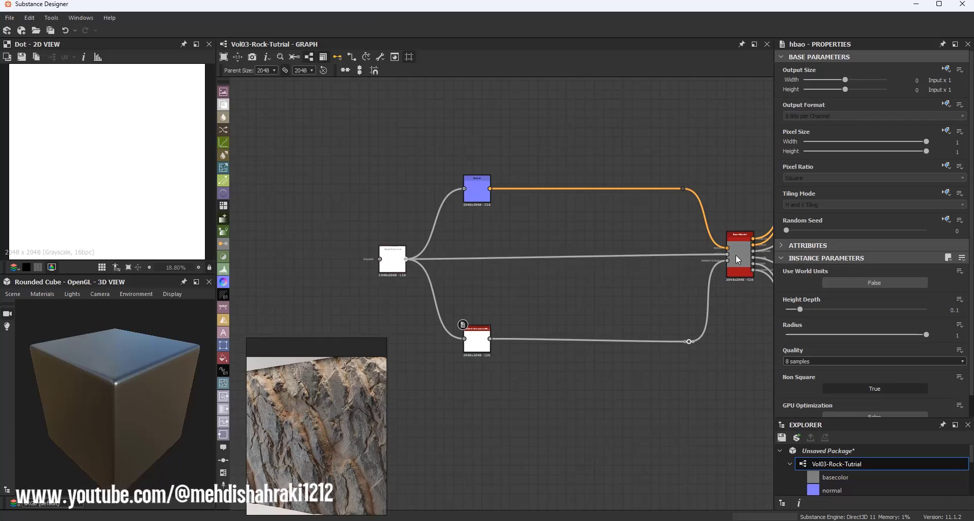
{"action": "middle_click_drag", "start_coordinate": [735, 256], "coordinate": [515, 254]}
{"action": "scroll", "coordinate": [514, 254], "scroll_direction": "up", "scroll_amount": 6}
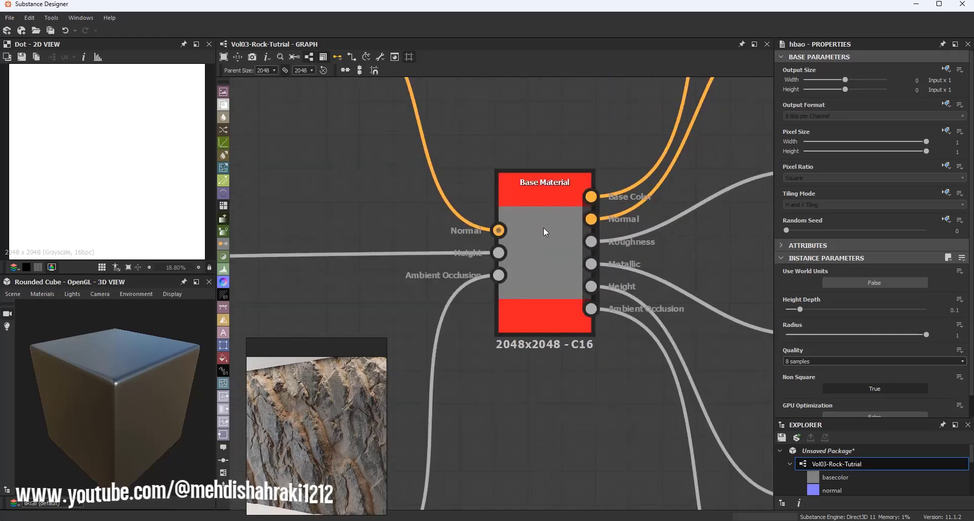
Step: Set the Invert Grayscale node's Invert parameter to False
{"action": "scroll", "coordinate": [545, 233], "scroll_direction": "down", "scroll_amount": 5}
{"action": "scroll", "coordinate": [597, 254], "scroll_direction": "down", "scroll_amount": 3}
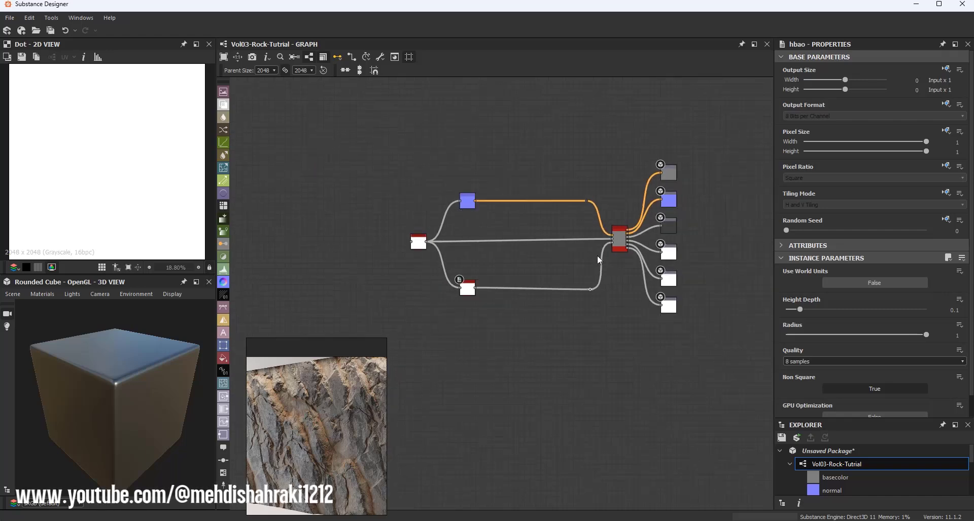
{"action": "scroll", "coordinate": [607, 278], "scroll_direction": "up", "scroll_amount": 2}
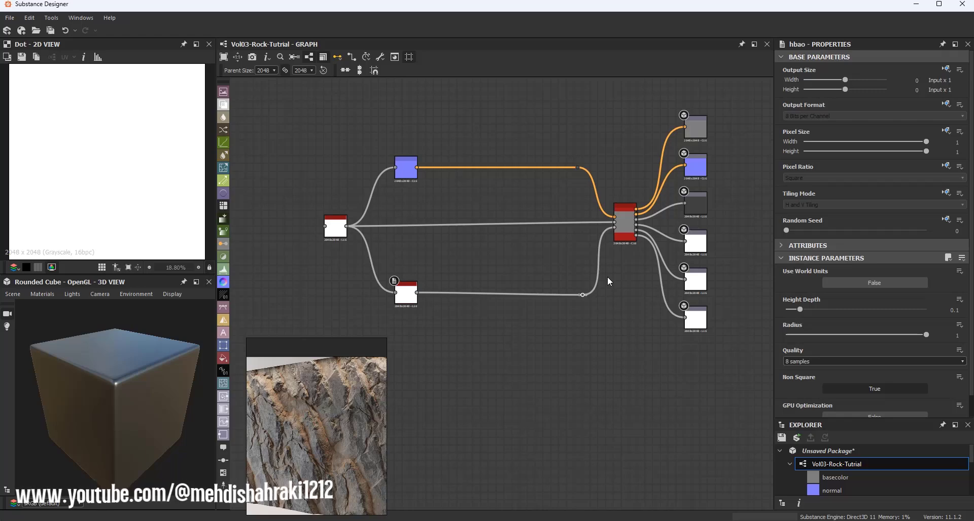
{"action": "left_click_drag", "start_coordinate": [336, 234], "coordinate": [341, 229]}
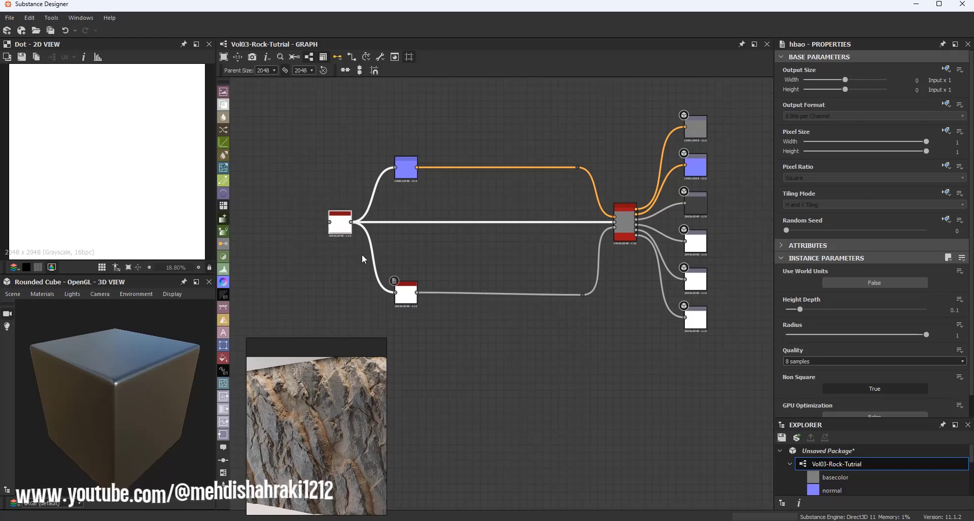
{"action": "left_click", "coordinate": [404, 287]}
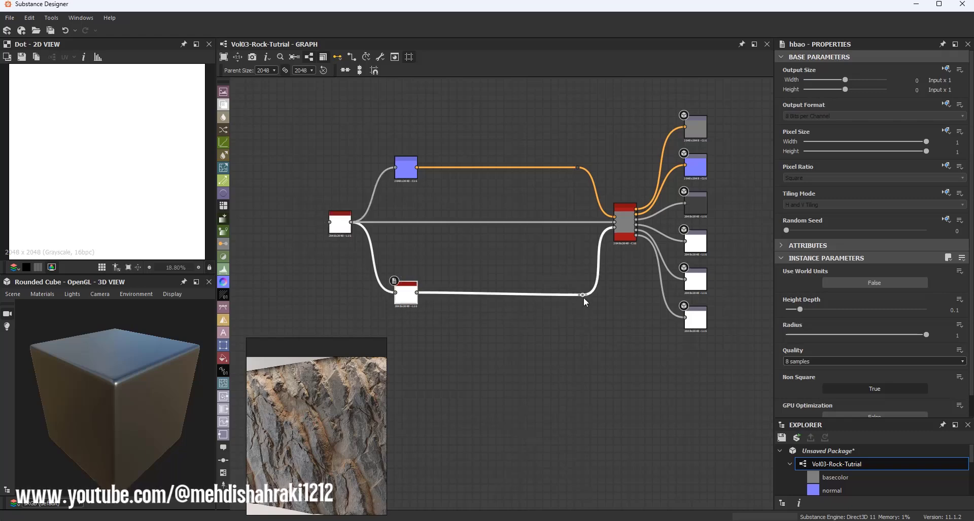
{"action": "scroll", "coordinate": [406, 236], "scroll_direction": "down", "scroll_amount": 4}
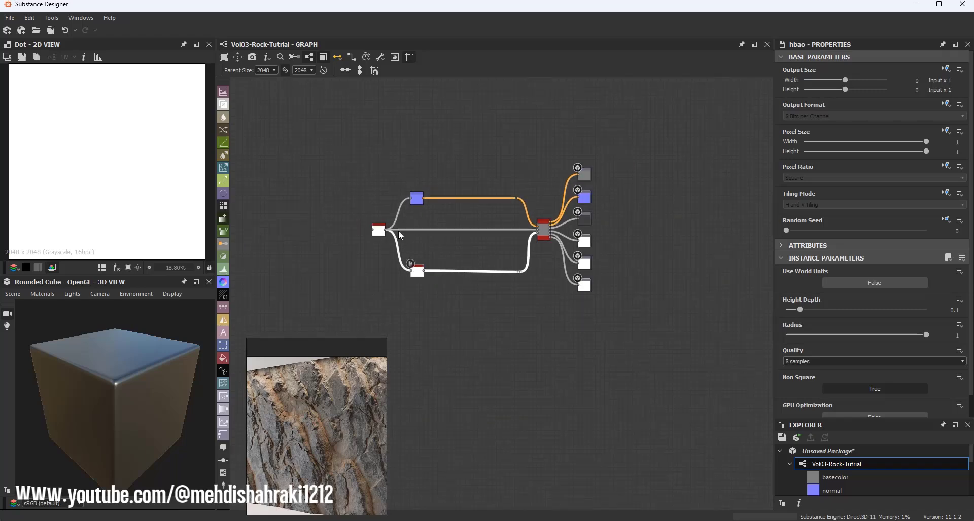
{"action": "scroll", "coordinate": [393, 229], "scroll_direction": "up", "scroll_amount": 5}
{"action": "left_click", "coordinate": [350, 239]}
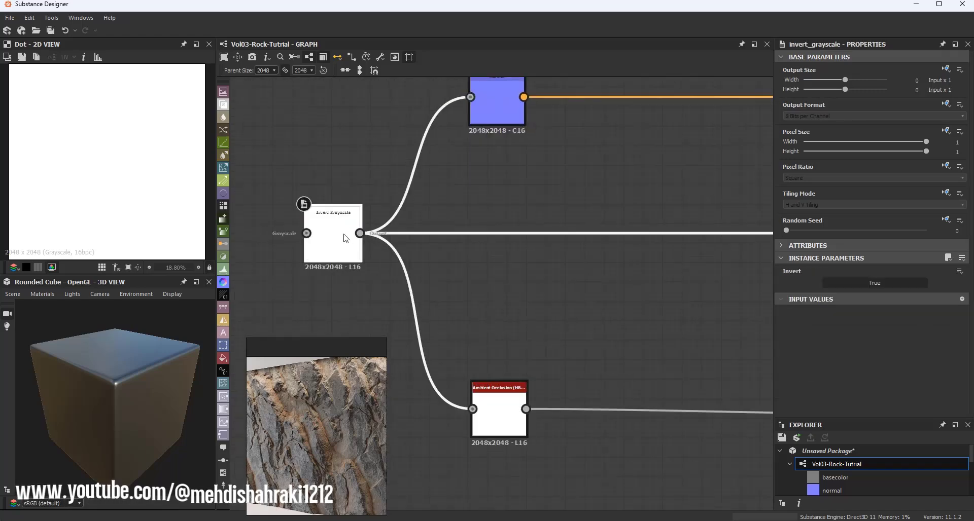
{"action": "left_click", "coordinate": [847, 283]}
{"action": "scroll", "coordinate": [363, 224], "scroll_direction": "down", "scroll_amount": 3}
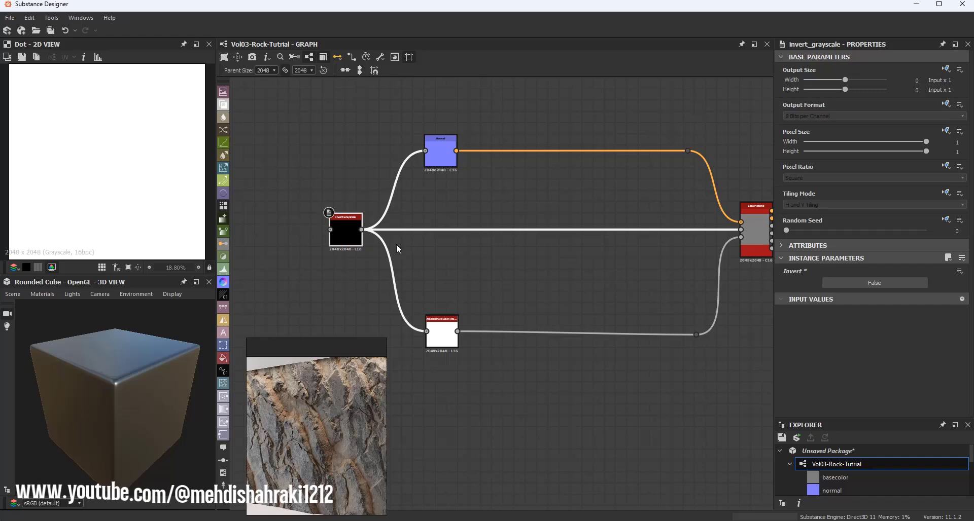
Step: Save the package as Vol03-Rock-Tutrial in the Vol03-Rock folder
{"action": "left_click", "coordinate": [361, 71]}
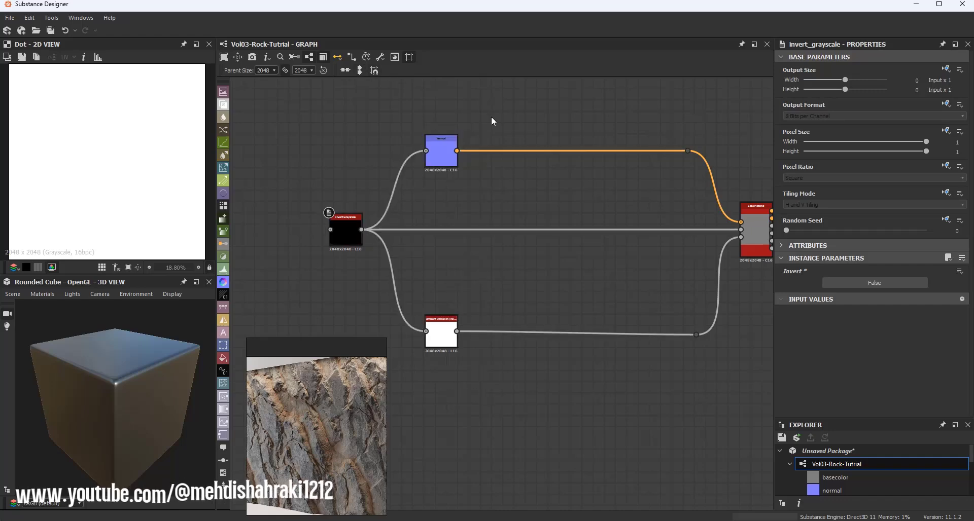
{"action": "scroll", "coordinate": [473, 185], "scroll_direction": "down", "scroll_amount": 3}
{"action": "scroll", "coordinate": [471, 187], "scroll_direction": "up", "scroll_amount": 2}
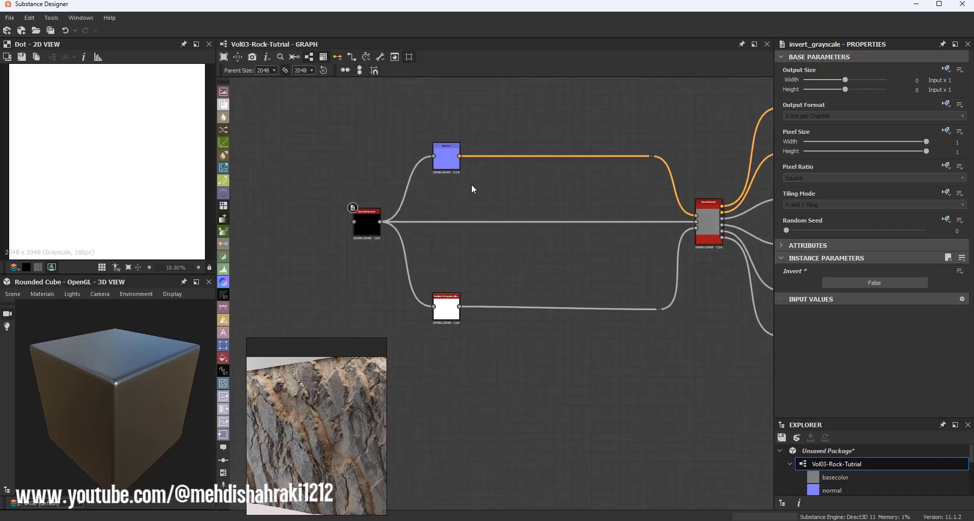
{"action": "middle_click_drag", "start_coordinate": [472, 189], "coordinate": [465, 189]}
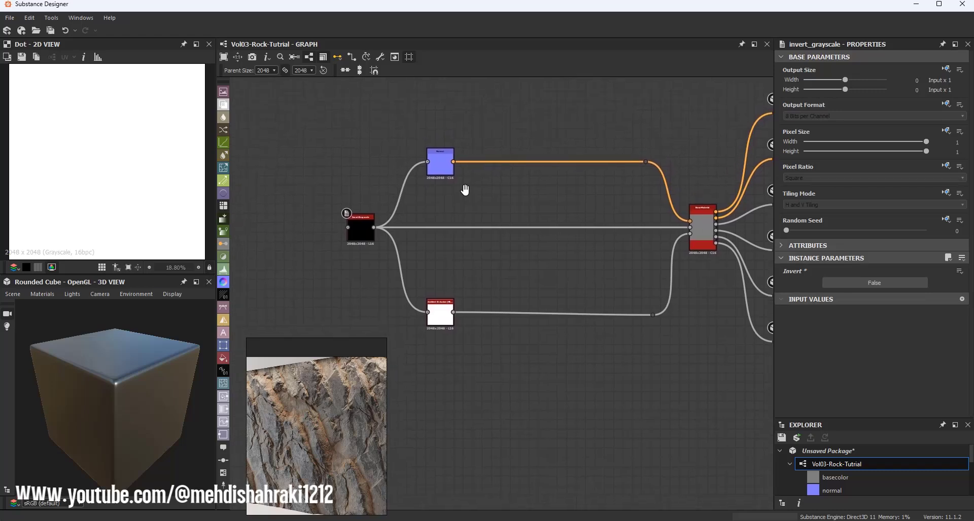
{"action": "scroll", "coordinate": [461, 192], "scroll_direction": "down", "scroll_amount": 1}
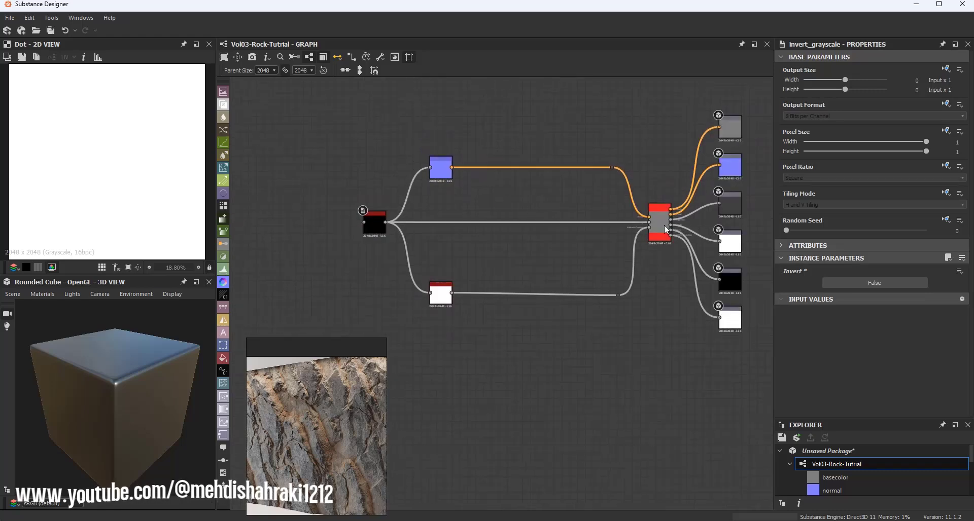
{"action": "left_click", "coordinate": [376, 219]}
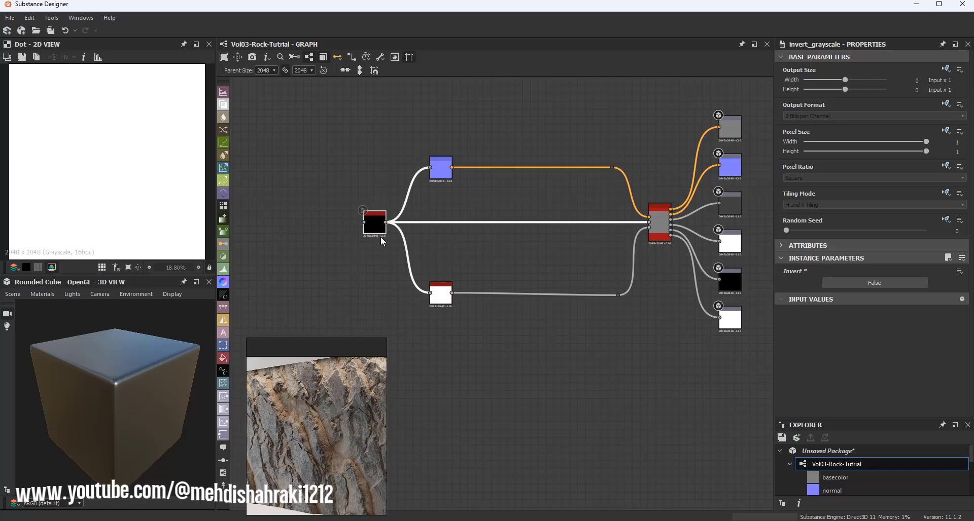
{"action": "scroll", "coordinate": [581, 184], "scroll_direction": "down", "scroll_amount": 1}
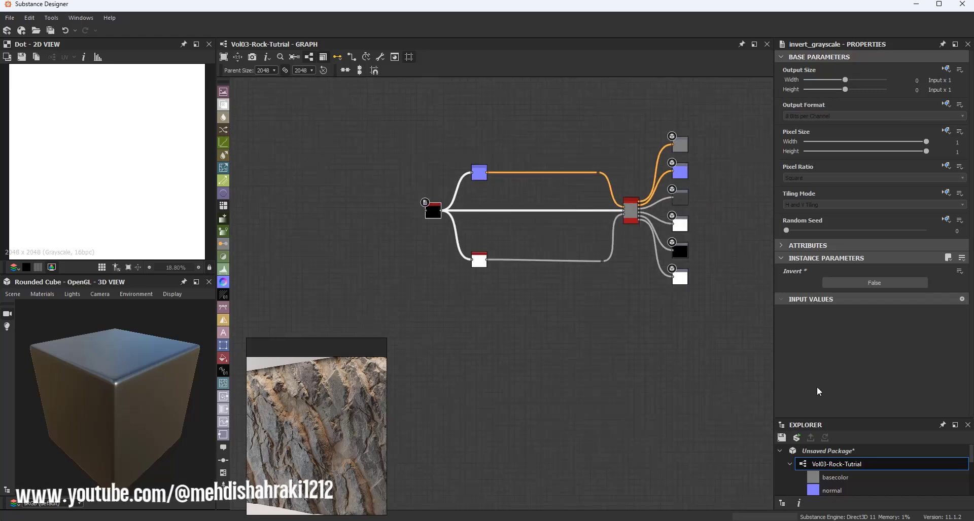
{"action": "left_click", "coordinate": [781, 438]}
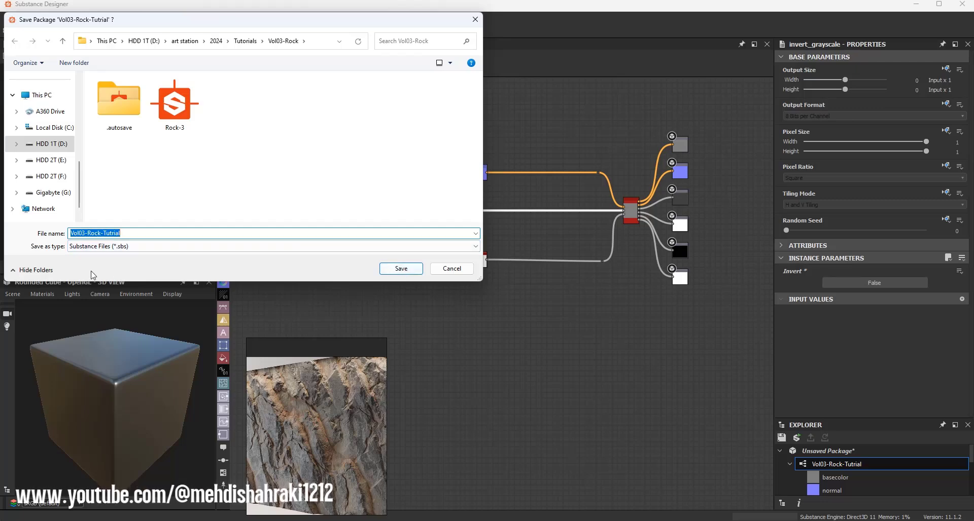
{"action": "left_click", "coordinate": [400, 272]}
Step: Add a Polygon 1 node in the empty area to the left of the material graph
{"action": "scroll", "coordinate": [421, 219], "scroll_direction": "down", "scroll_amount": 4}
{"action": "middle_click_drag", "start_coordinate": [375, 230], "coordinate": [562, 231]}
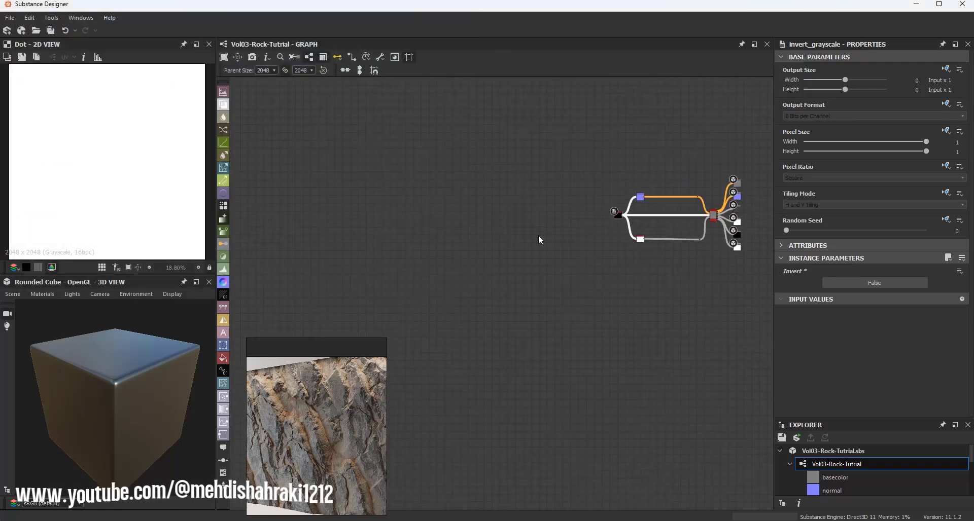
{"action": "middle_click_drag", "start_coordinate": [461, 233], "coordinate": [481, 231]}
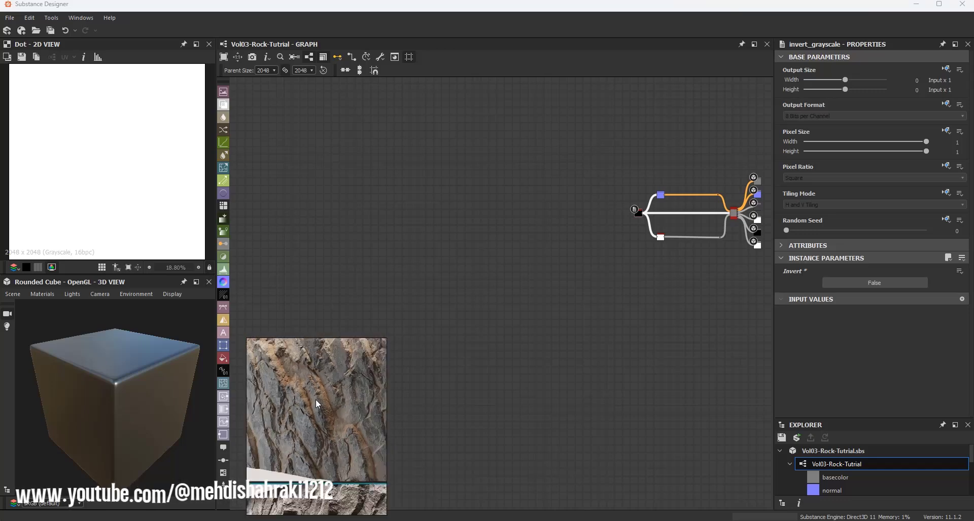
{"action": "middle_click_drag", "start_coordinate": [348, 276], "coordinate": [443, 285]}
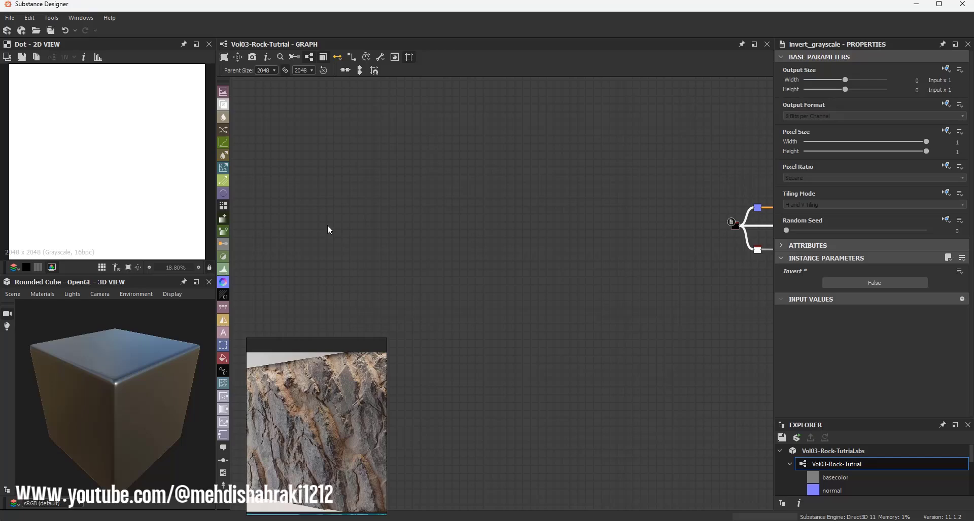
{"action": "key", "text": "space"}
{"action": "type", "text": "pol"}
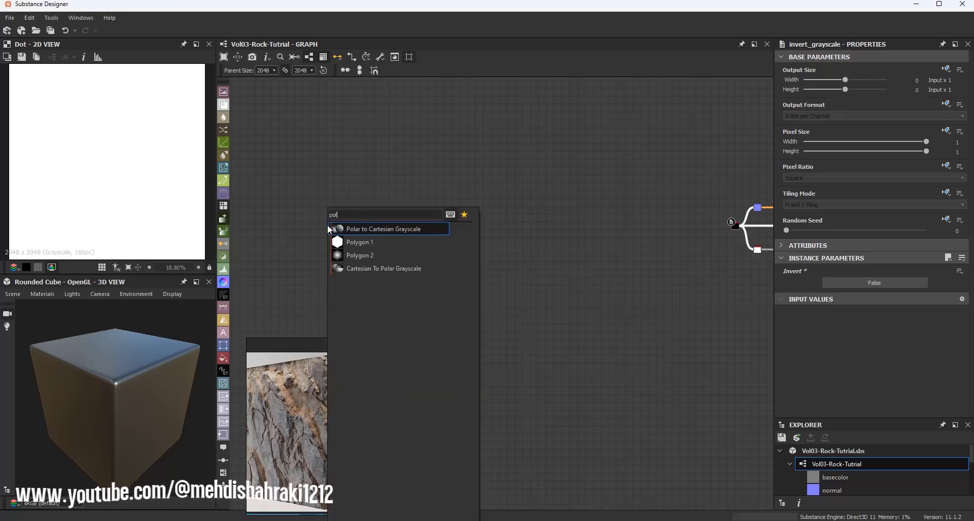
{"action": "left_click", "coordinate": [352, 242]}
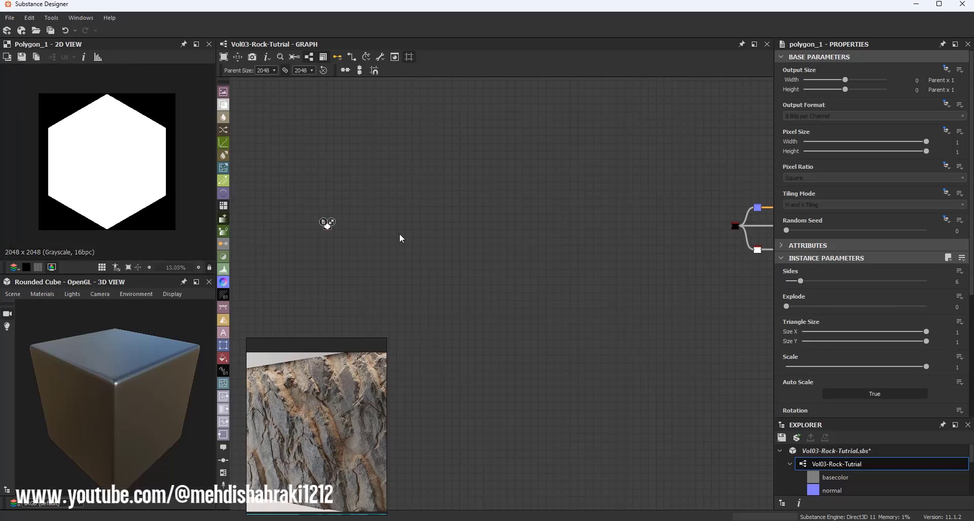
{"action": "scroll", "coordinate": [372, 207], "scroll_direction": "up", "scroll_amount": 1}
{"action": "middle_click_drag", "start_coordinate": [352, 213], "coordinate": [420, 195]}
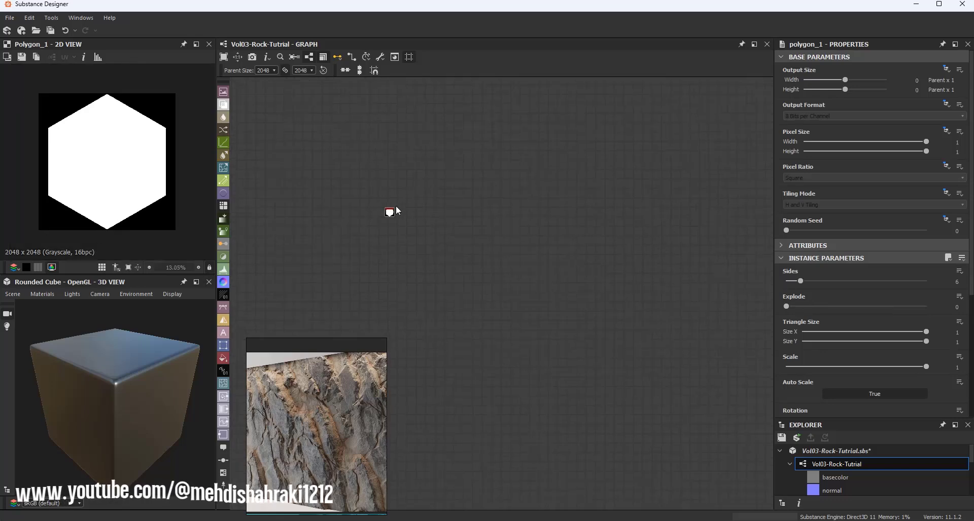
{"action": "scroll", "coordinate": [396, 206], "scroll_direction": "up", "scroll_amount": 4}
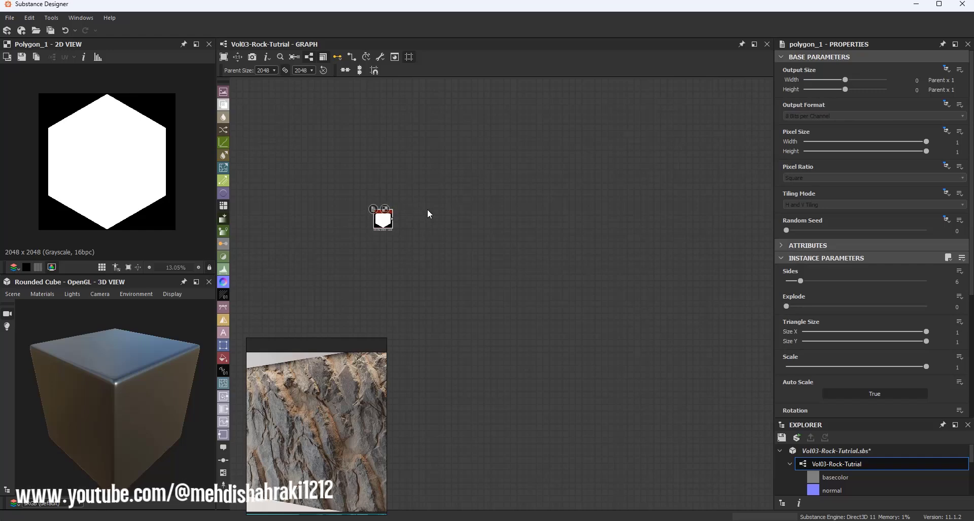
Step: Set the Polygon 1 node's Sides to 8 and its Scale to 0.8
{"action": "scroll", "coordinate": [838, 306], "scroll_direction": "down", "scroll_amount": 1}
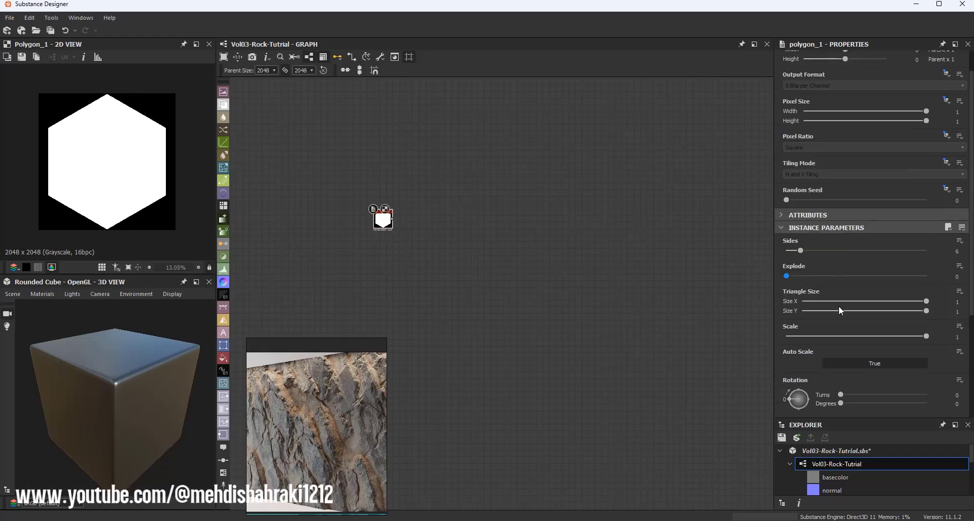
{"action": "scroll", "coordinate": [838, 306], "scroll_direction": "up", "scroll_amount": 1}
{"action": "scroll", "coordinate": [838, 306], "scroll_direction": "down", "scroll_amount": 1}
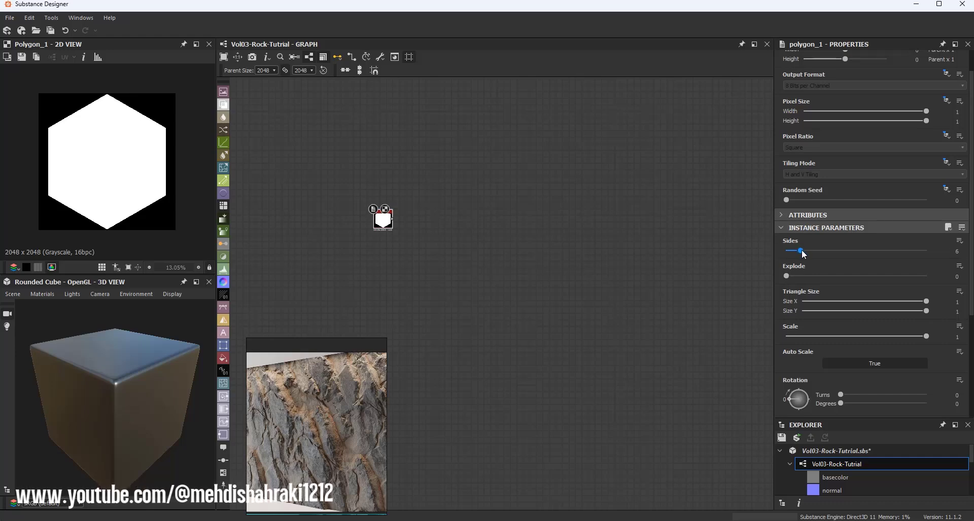
{"action": "left_click_drag", "start_coordinate": [801, 251], "coordinate": [806, 251]}
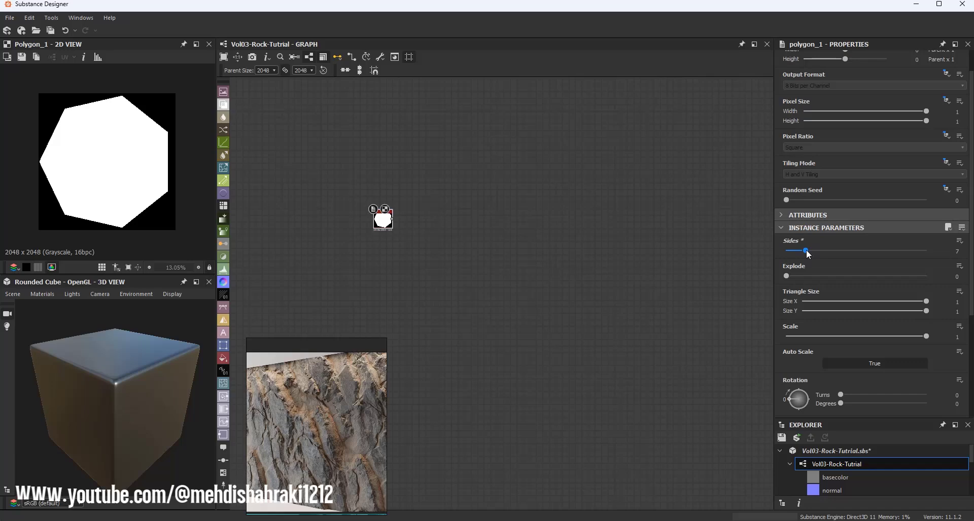
{"action": "left_click_drag", "start_coordinate": [807, 251], "coordinate": [810, 252]}
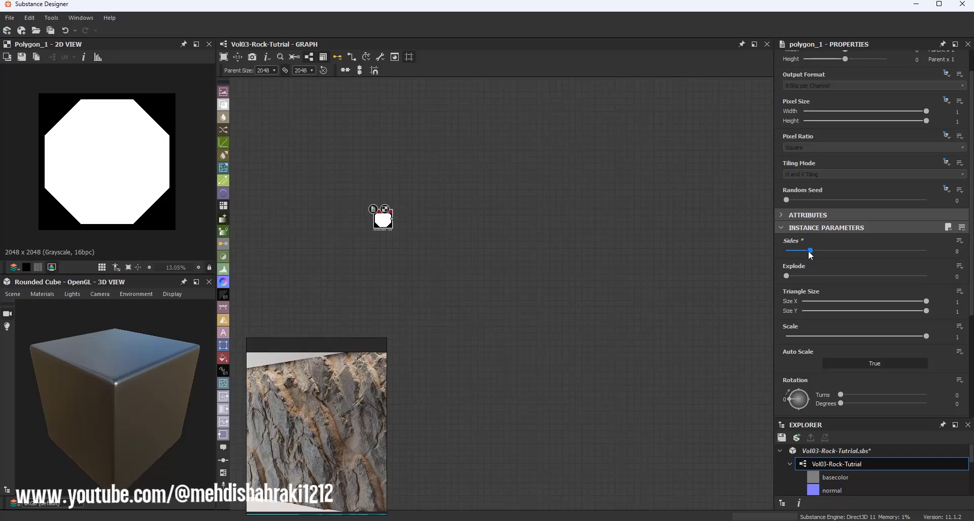
{"action": "mouse_move", "coordinate": [810, 251]}
{"action": "left_mouse_down"}
{"action": "mouse_move", "coordinate": [795, 254]}
{"action": "mouse_move", "coordinate": [810, 256]}
{"action": "left_mouse_up"}
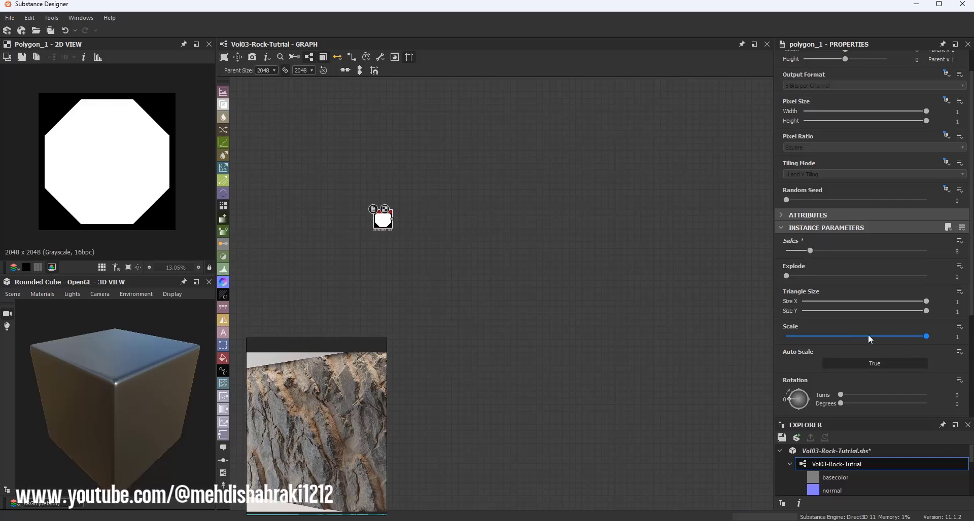
{"action": "left_click_drag", "start_coordinate": [929, 341], "coordinate": [899, 343]}
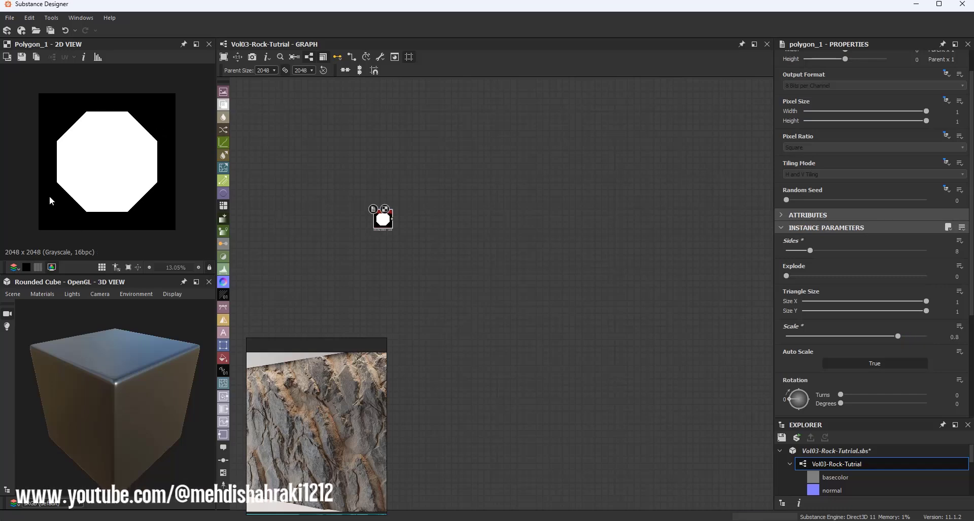
Step: Add a Blend node fed by Polygon 1 and set its Cropping Area Left to 0.55
{"action": "scroll", "coordinate": [399, 203], "scroll_direction": "up", "scroll_amount": 3}
{"action": "scroll", "coordinate": [460, 237], "scroll_direction": "up", "scroll_amount": 2}
{"action": "left_click_drag", "start_coordinate": [368, 248], "coordinate": [512, 248]}
{"action": "left_click", "coordinate": [517, 242]}
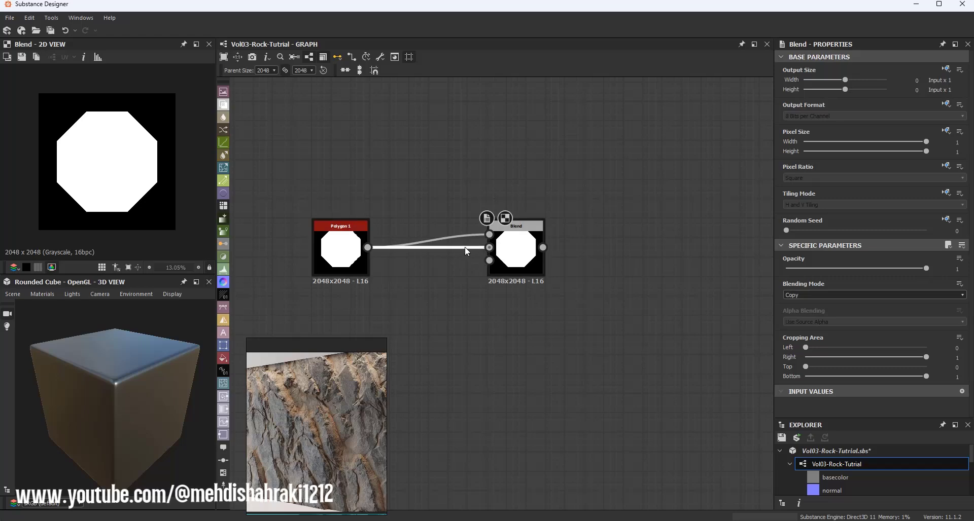
{"action": "left_click_drag", "start_coordinate": [495, 254], "coordinate": [472, 256]}
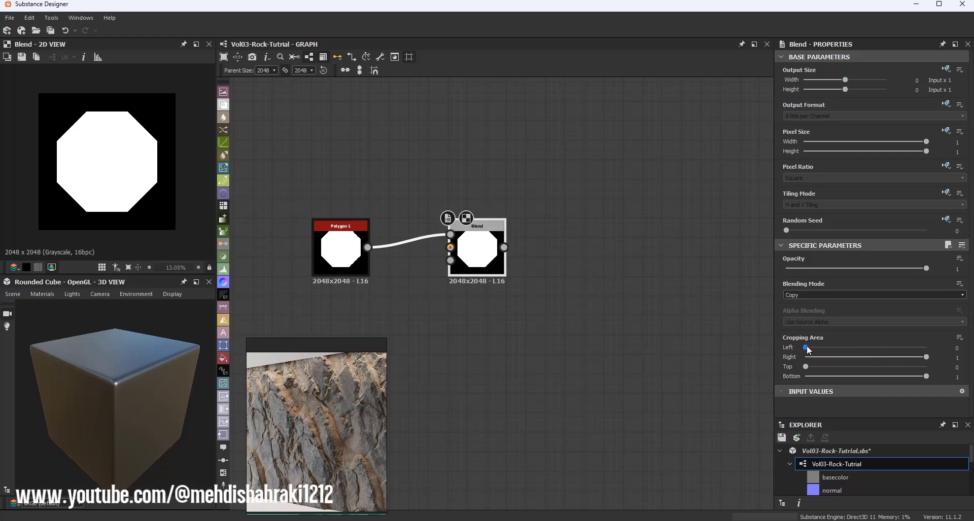
{"action": "left_click_drag", "start_coordinate": [807, 349], "coordinate": [872, 354]}
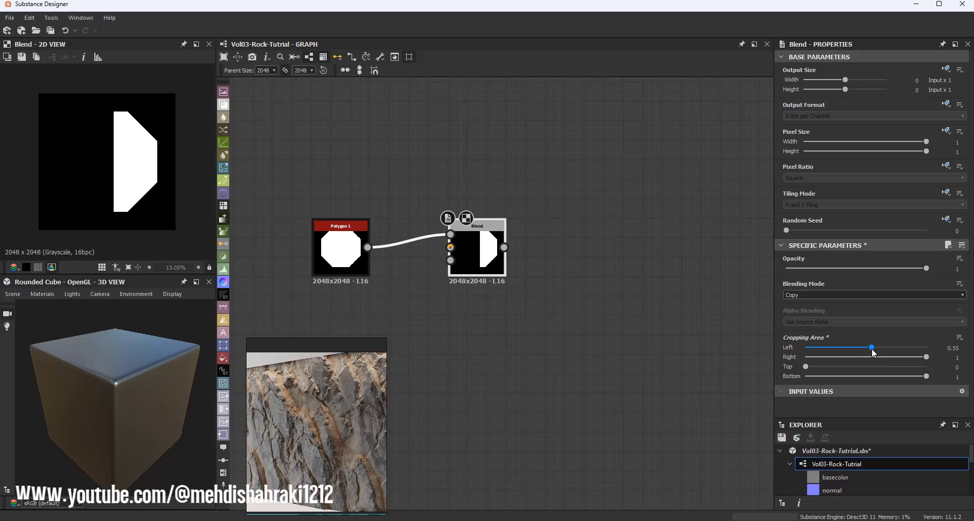
Step: Add a Tile Generator node fed by the Blend output, connecting the Blend to a second Tile Generator input as well
{"action": "scroll", "coordinate": [577, 241], "scroll_direction": "down", "scroll_amount": 2}
{"action": "middle_click_drag", "start_coordinate": [577, 240], "coordinate": [423, 241]}
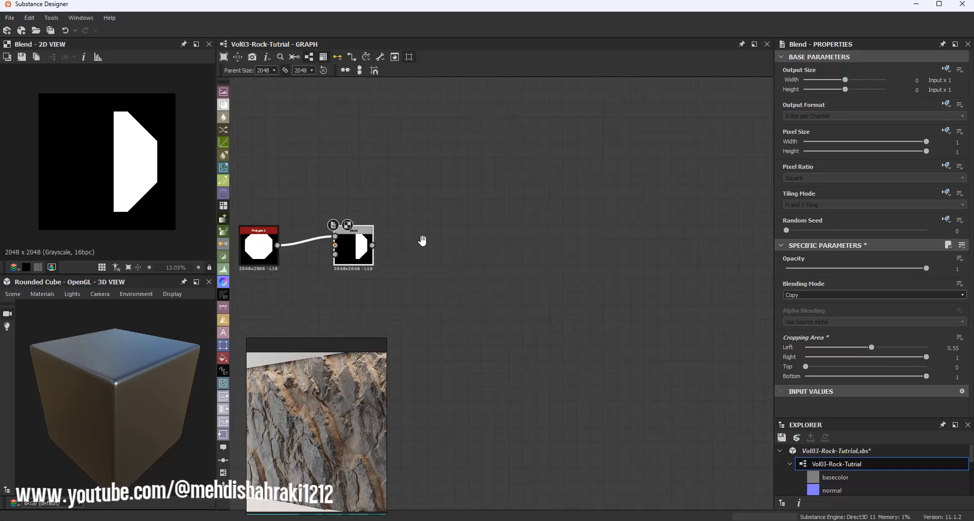
{"action": "left_click_drag", "start_coordinate": [372, 245], "coordinate": [543, 246]}
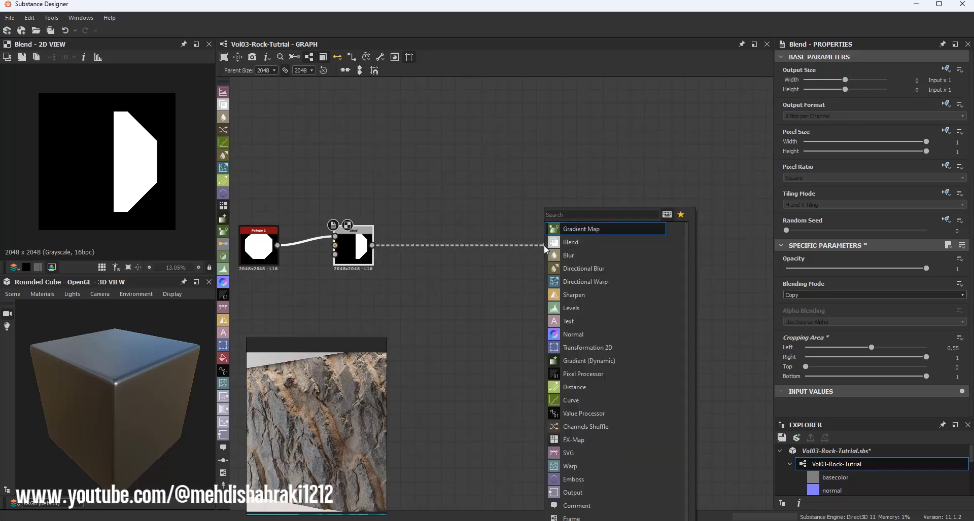
{"action": "type", "text": "til"}
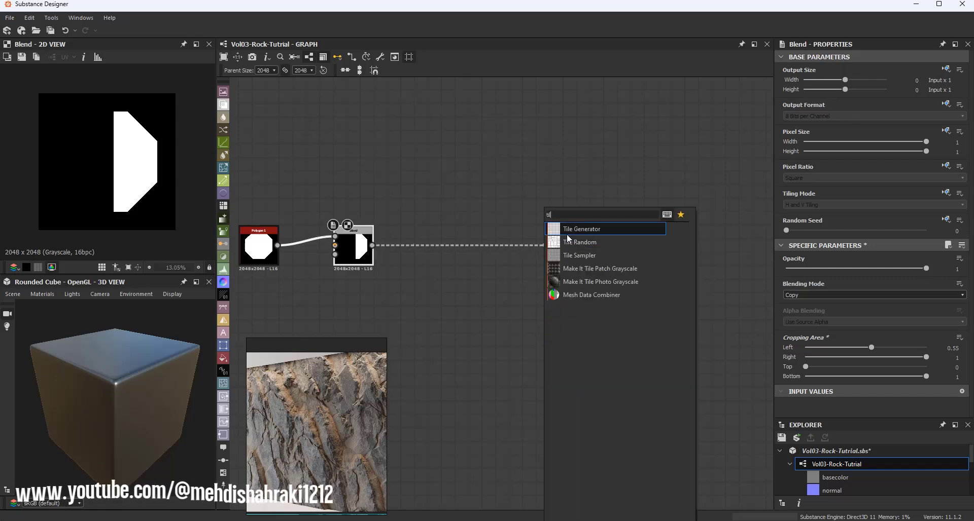
{"action": "left_click", "coordinate": [568, 229]}
{"action": "left_click_drag", "start_coordinate": [564, 252], "coordinate": [510, 250]}
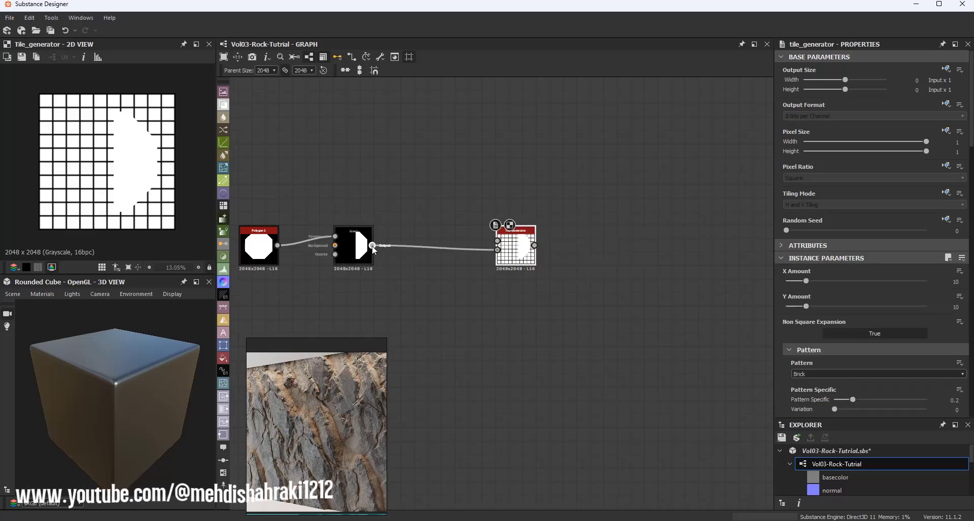
{"action": "left_click_drag", "start_coordinate": [372, 245], "coordinate": [497, 241]}
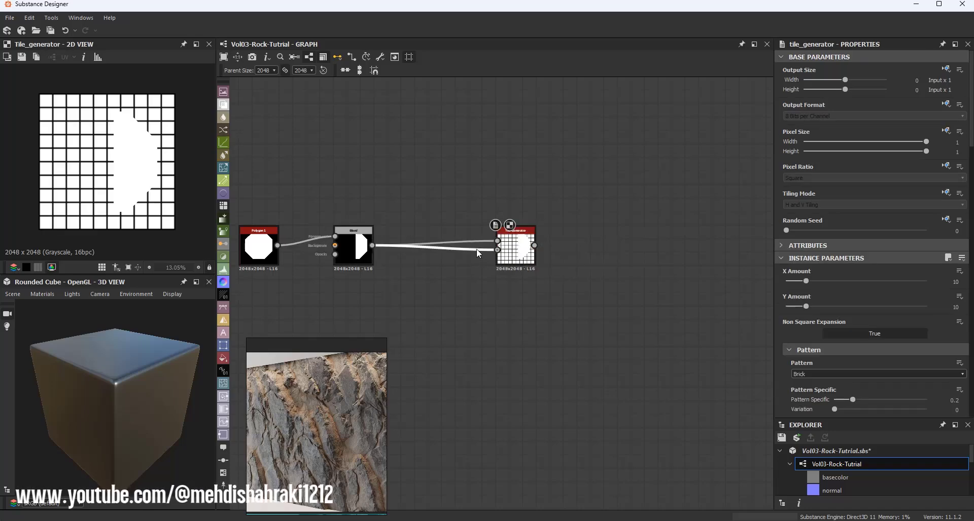
Step: Delete the duplicate Blend-to-Tile Generator connection and save the file
{"action": "key", "text": "Delete"}
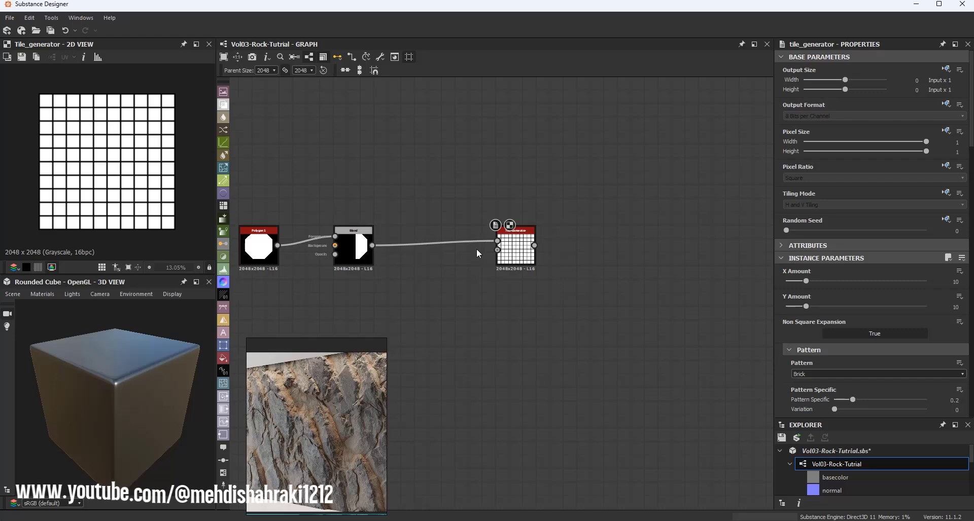
{"action": "key", "text": "ctrl+s"}
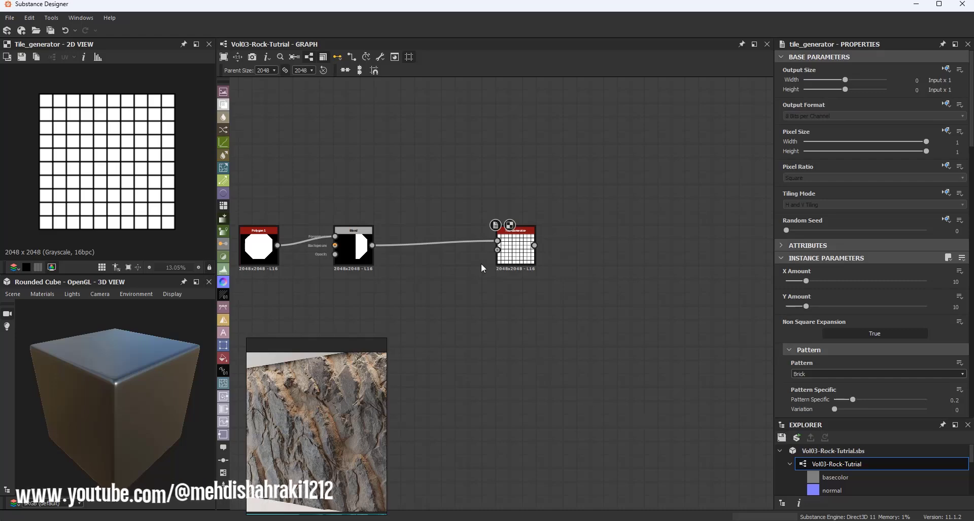
Step: Set the Tile Generator's Pattern to Image Input
{"action": "scroll", "coordinate": [521, 247], "scroll_direction": "up", "scroll_amount": 4}
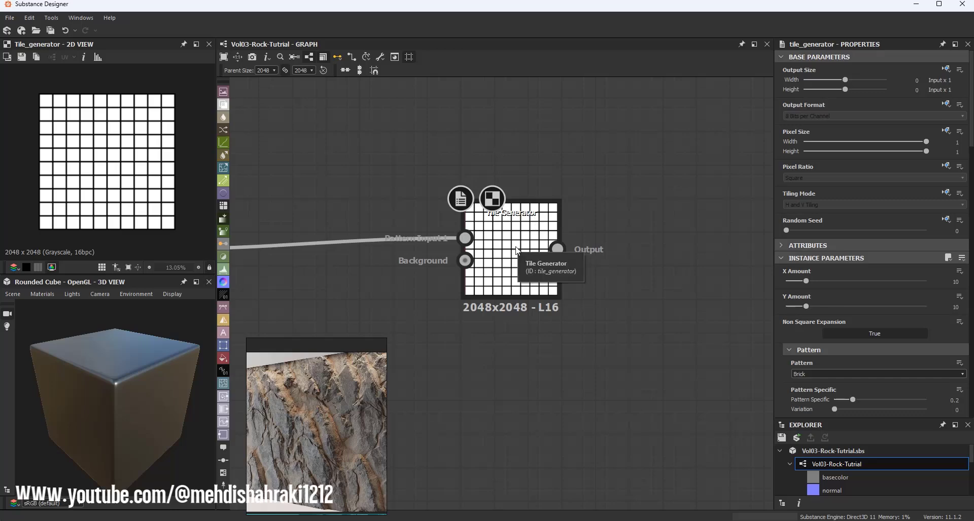
{"action": "left_click", "coordinate": [805, 378]}
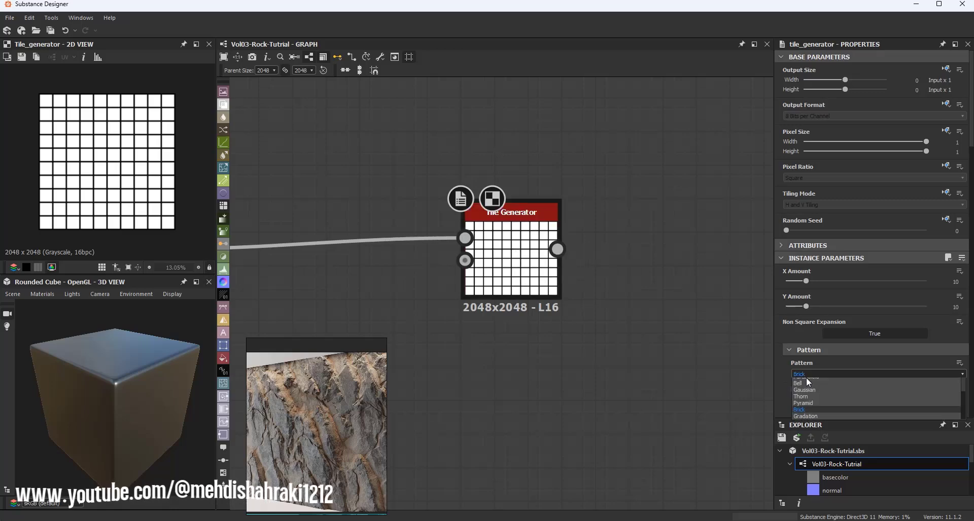
{"action": "left_click", "coordinate": [808, 381]}
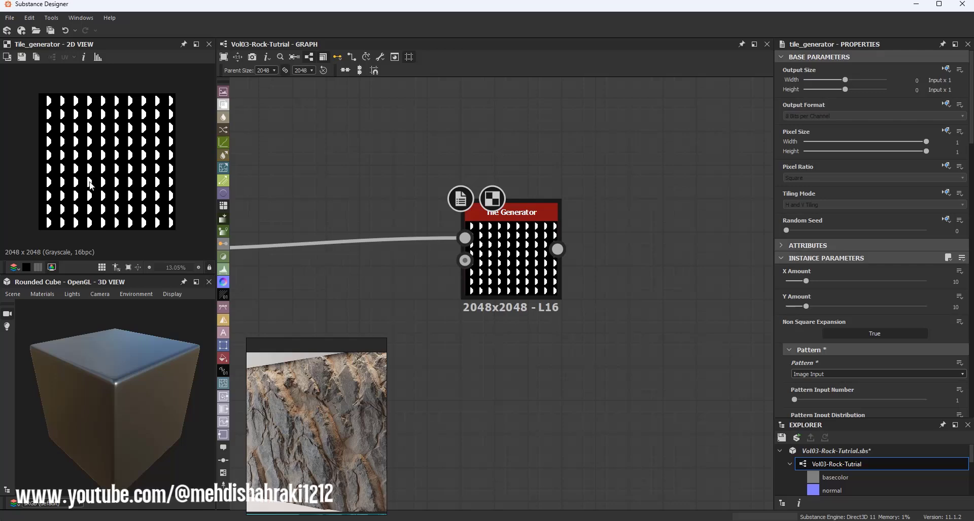
Step: Set the Tile Generator's Scale to 2
{"action": "key", "text": "f"}
{"action": "middle_click_drag", "start_coordinate": [577, 202], "coordinate": [533, 188]}
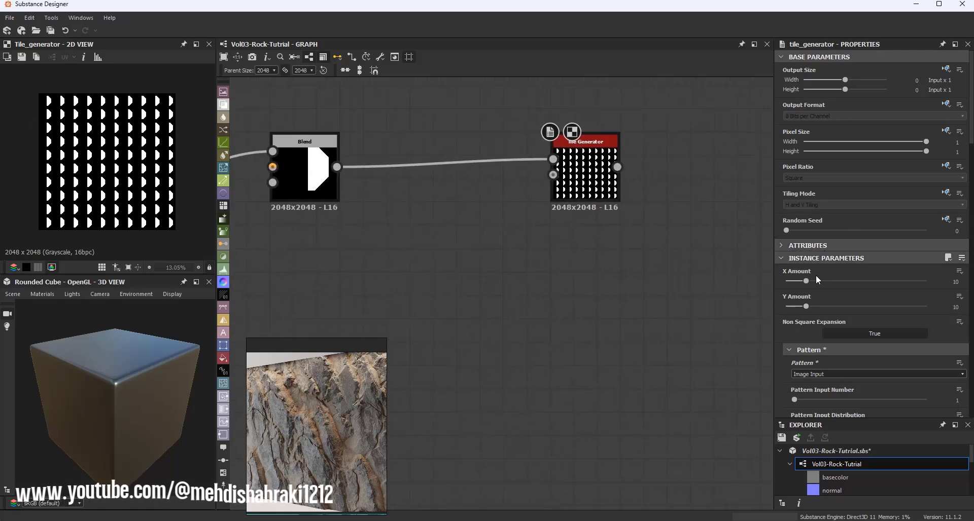
{"action": "scroll", "coordinate": [829, 321], "scroll_direction": "down", "scroll_amount": 3}
{"action": "scroll", "coordinate": [829, 321], "scroll_direction": "down", "scroll_amount": 5}
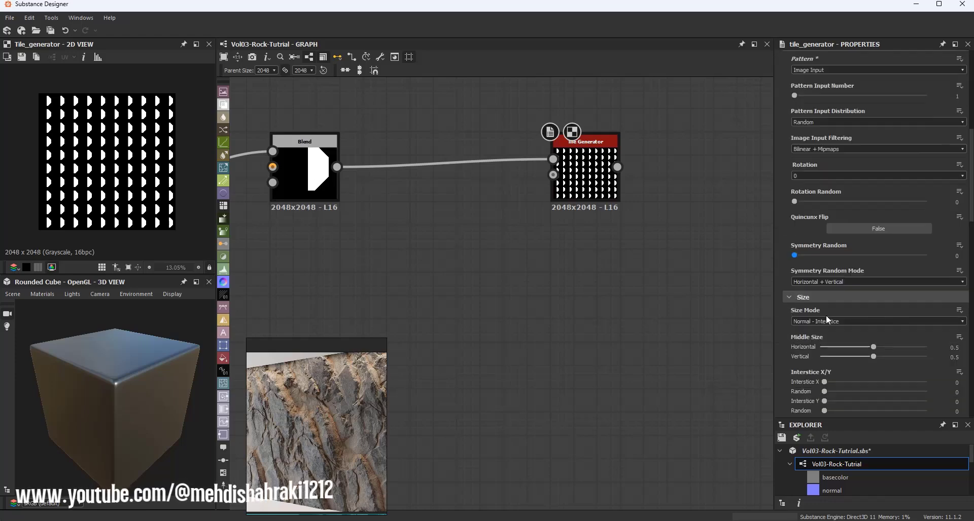
{"action": "left_click_drag", "start_coordinate": [860, 345], "coordinate": [926, 344]}
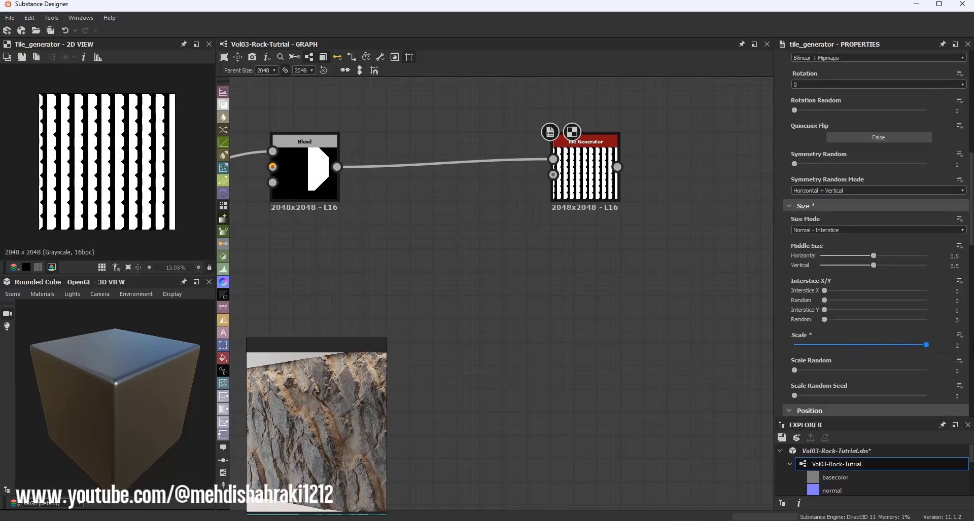
Step: Set the Tile Generator's Luminance Random to 1
{"action": "scroll", "coordinate": [854, 327], "scroll_direction": "down", "scroll_amount": 10}
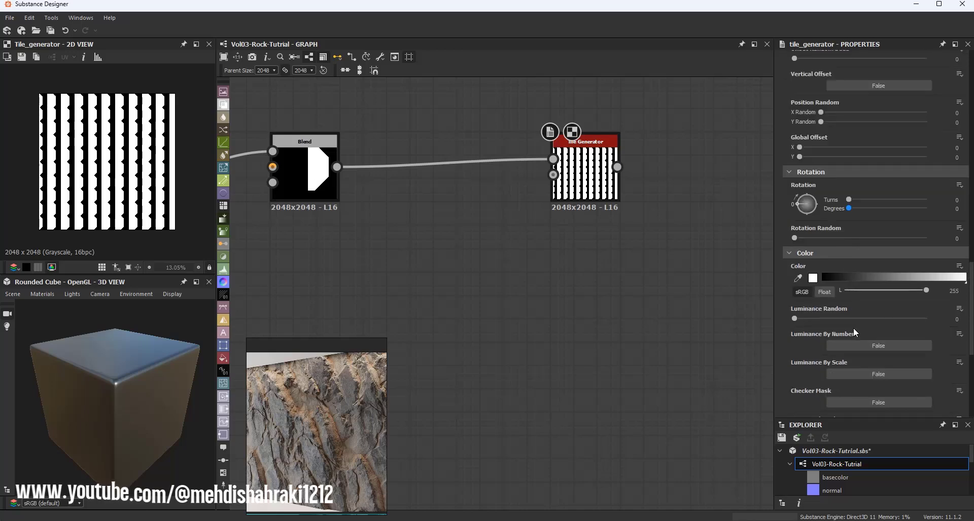
{"action": "left_click_drag", "start_coordinate": [812, 318], "coordinate": [926, 319]}
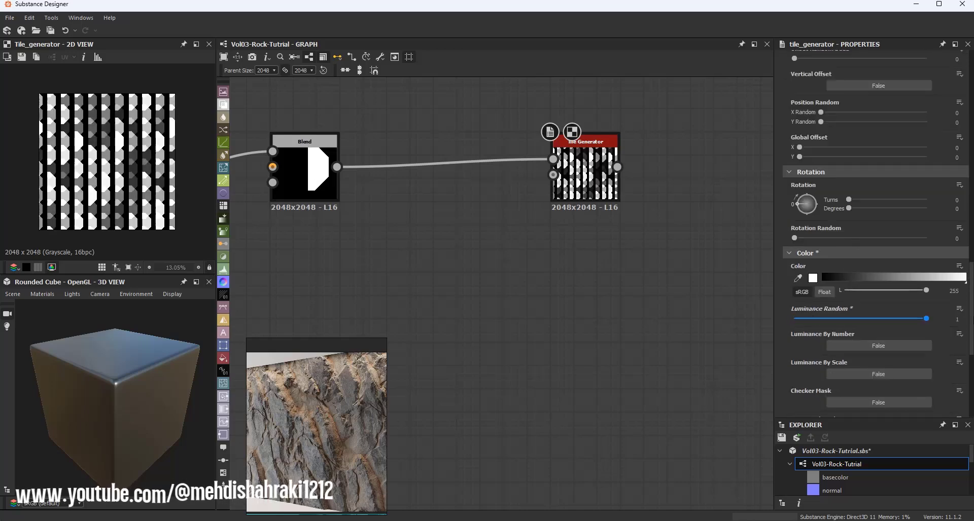
Step: Rotate the tiles to 0.92 turns (332 degrees)
{"action": "scroll", "coordinate": [885, 276], "scroll_direction": "up", "scroll_amount": 1}
{"action": "scroll", "coordinate": [884, 275], "scroll_direction": "up", "scroll_amount": 2}
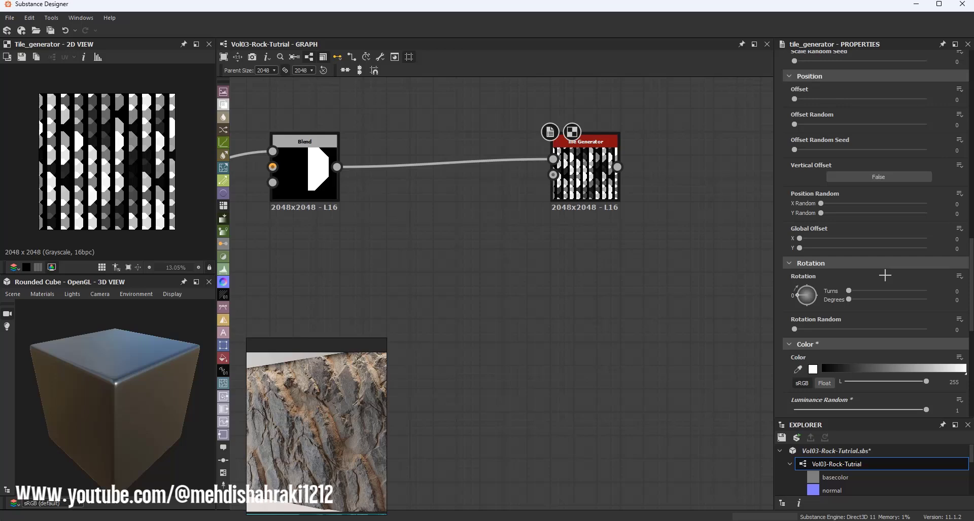
{"action": "scroll", "coordinate": [885, 275], "scroll_direction": "up", "scroll_amount": 4}
{"action": "scroll", "coordinate": [831, 265], "scroll_direction": "down", "scroll_amount": 2}
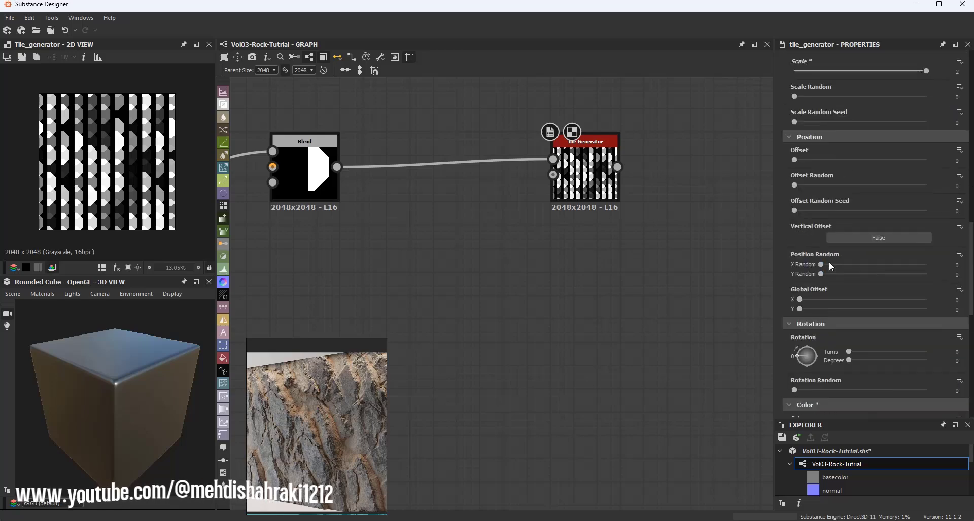
{"action": "left_click_drag", "start_coordinate": [803, 352], "coordinate": [786, 366]}
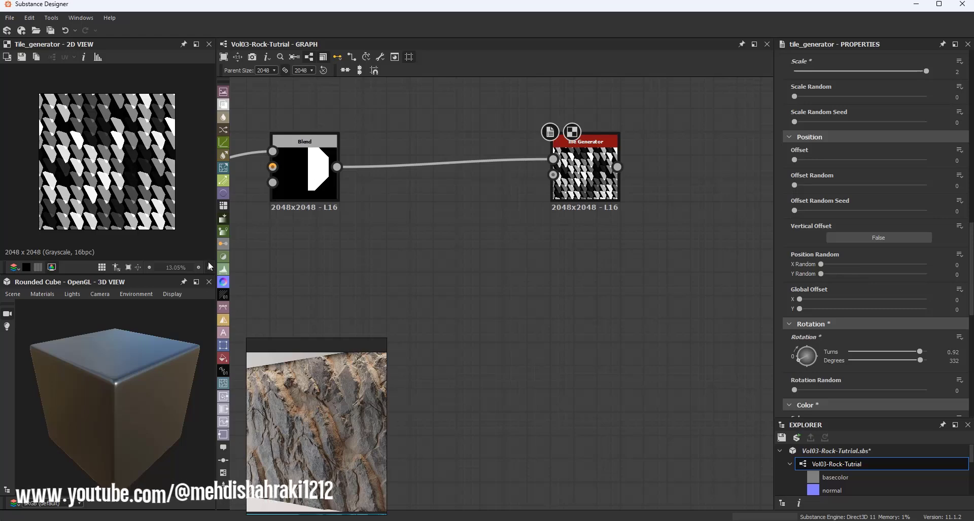
Step: Enter a Scale of 6 for the tiles, then reduce it to about 3.08
{"action": "middle_click_drag", "start_coordinate": [697, 200], "coordinate": [580, 201]}
{"action": "scroll", "coordinate": [855, 228], "scroll_direction": "up", "scroll_amount": 5}
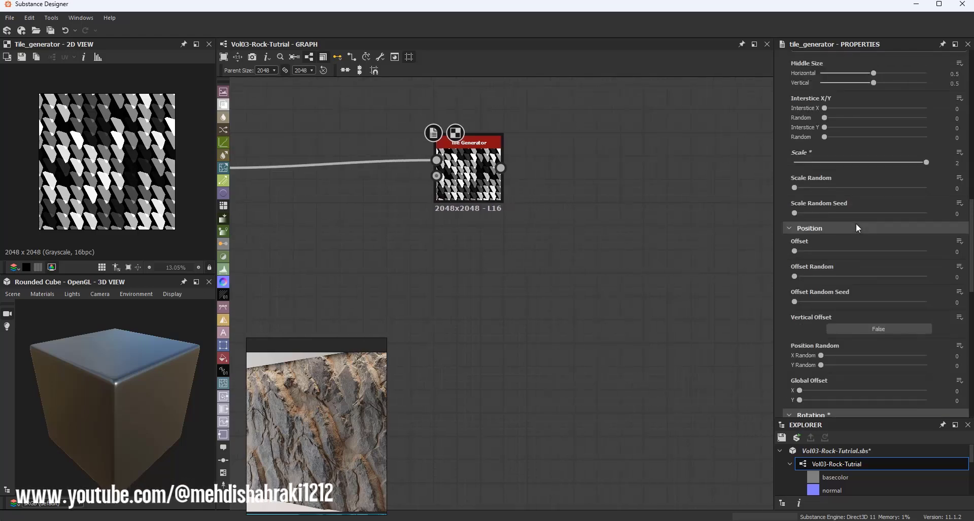
{"action": "left_click", "coordinate": [954, 224]}
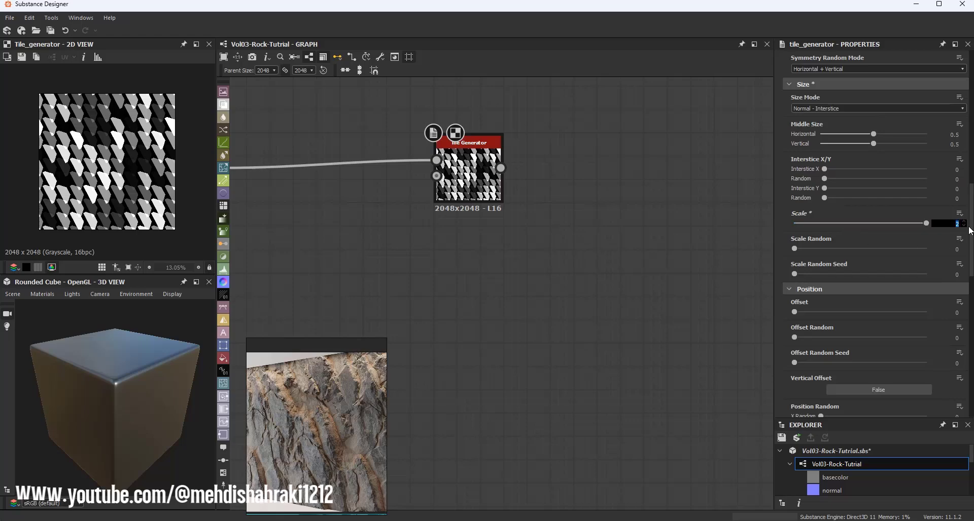
{"action": "type", "text": "6"}
{"action": "key", "text": "Return"}
{"action": "left_click_drag", "start_coordinate": [860, 223], "coordinate": [844, 221]}
{"action": "left_click_drag", "start_coordinate": [829, 220], "coordinate": [832, 221]}
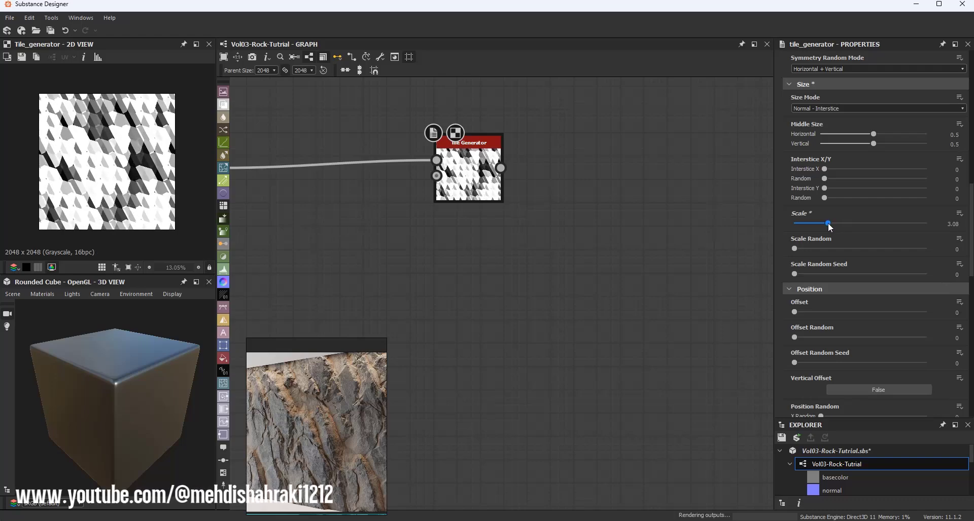
Step: Set the Tile Generator's X Amount to 7 and Y Amount to 4
{"action": "scroll", "coordinate": [841, 211], "scroll_direction": "up", "scroll_amount": 5}
{"action": "scroll", "coordinate": [846, 212], "scroll_direction": "up", "scroll_amount": 4}
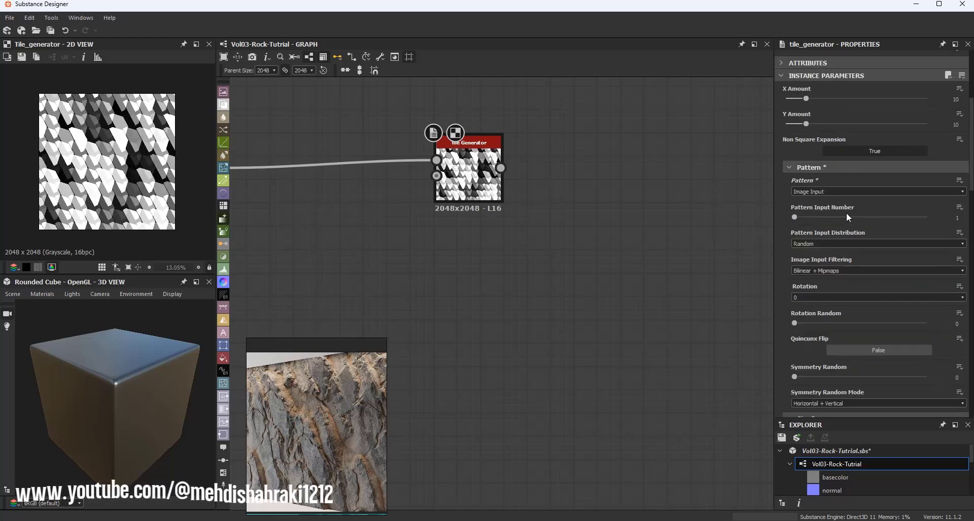
{"action": "mouse_move", "coordinate": [803, 220]}
{"action": "left_mouse_down"}
{"action": "mouse_move", "coordinate": [795, 219]}
{"action": "mouse_move", "coordinate": [813, 243]}
{"action": "mouse_move", "coordinate": [791, 243]}
{"action": "mouse_move", "coordinate": [799, 221]}
{"action": "left_mouse_up"}
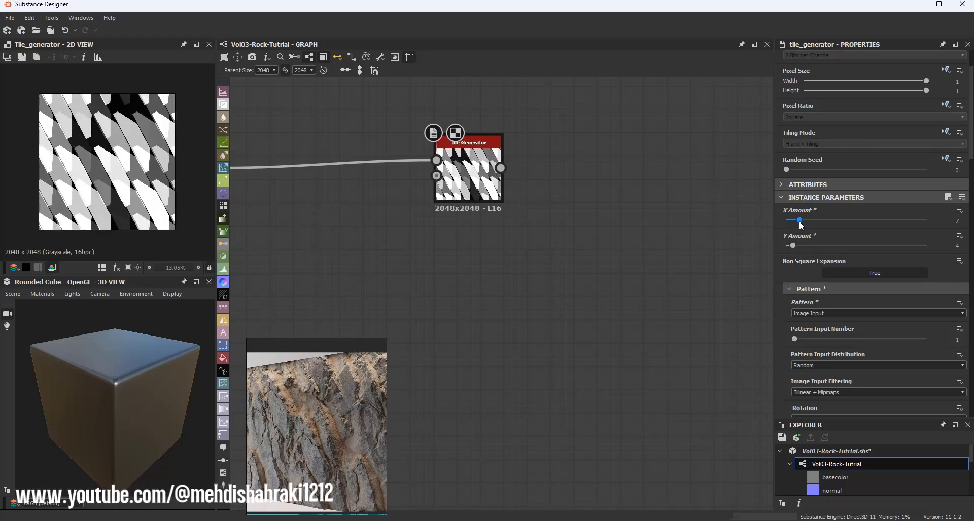
Step: Set Position Offset to 0.64, Offset Random to about 0.42 and Offset Random Seed to 686
{"action": "scroll", "coordinate": [834, 275], "scroll_direction": "down", "scroll_amount": 10}
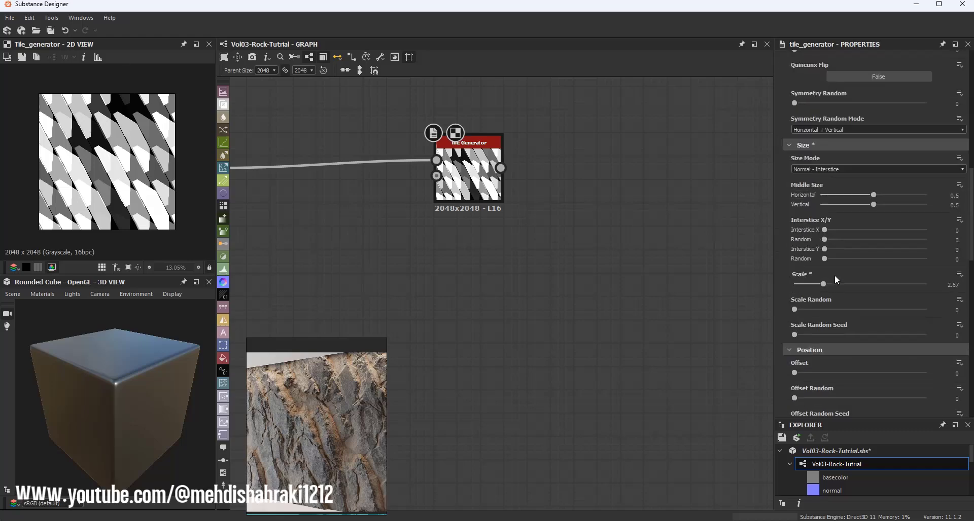
{"action": "left_click_drag", "start_coordinate": [813, 311], "coordinate": [878, 315]}
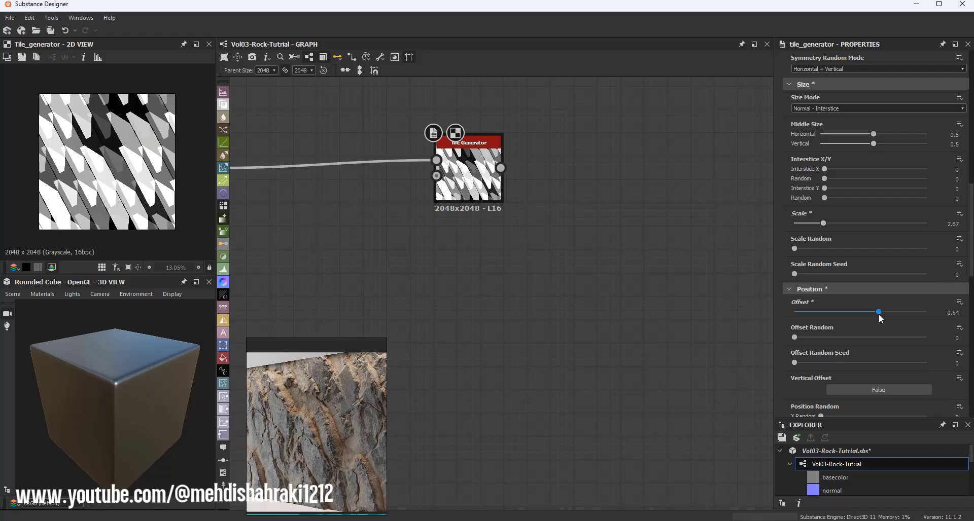
{"action": "left_click_drag", "start_coordinate": [837, 337], "coordinate": [858, 337]}
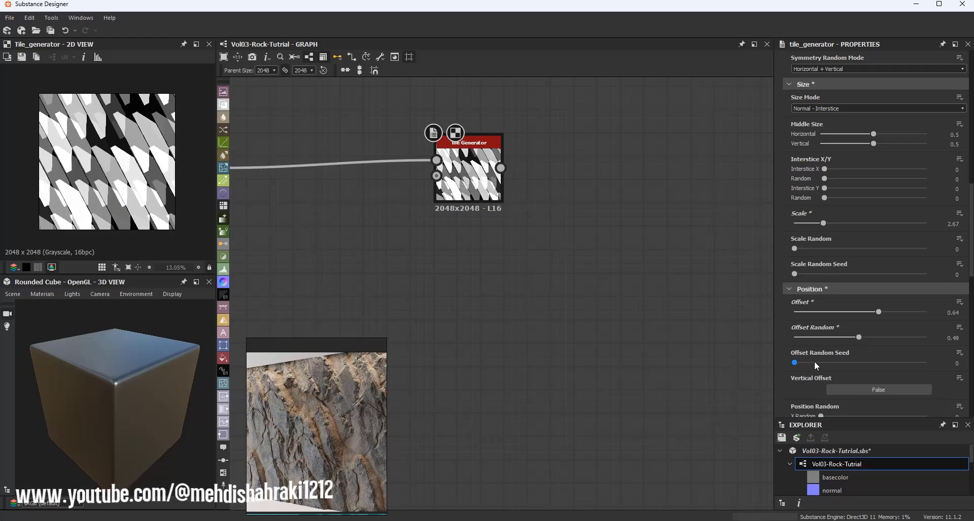
{"action": "left_click_drag", "start_coordinate": [814, 363], "coordinate": [849, 338]}
Step: Set Scale Random to 0.15 and Interstice Y to -0.1, then drag it to about -0.56
{"action": "scroll", "coordinate": [823, 222], "scroll_direction": "down", "scroll_amount": 1}
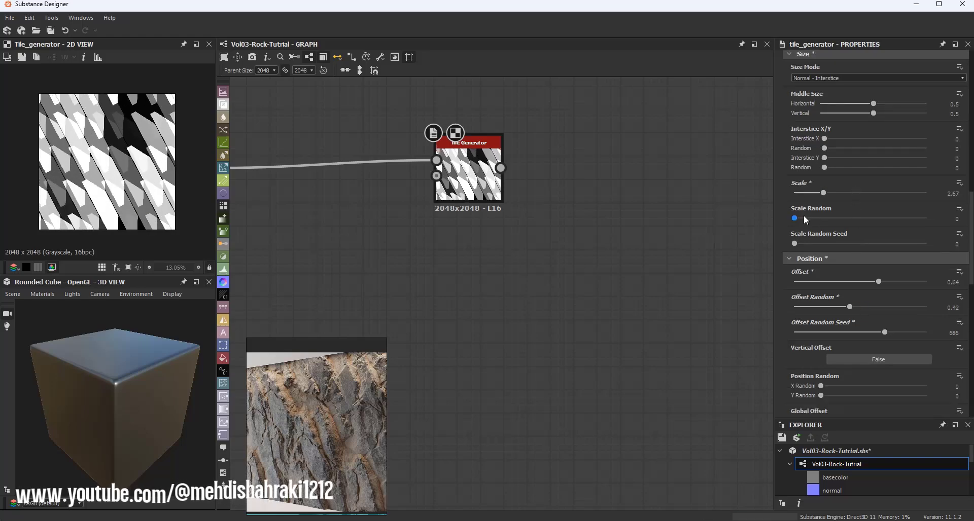
{"action": "left_click_drag", "start_coordinate": [805, 218], "coordinate": [816, 223]}
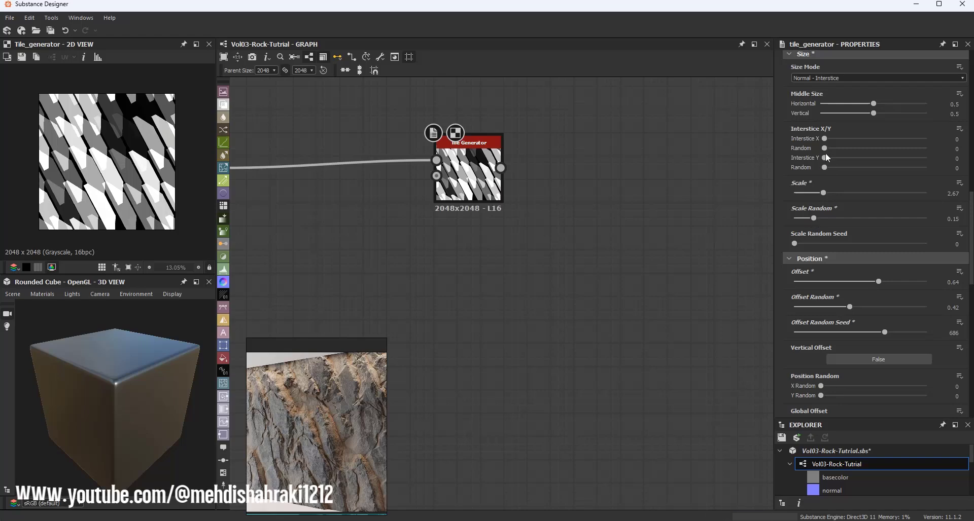
{"action": "mouse_move", "coordinate": [826, 158]}
{"action": "left_mouse_down"}
{"action": "mouse_move", "coordinate": [855, 160]}
{"action": "mouse_move", "coordinate": [815, 159]}
{"action": "left_mouse_up"}
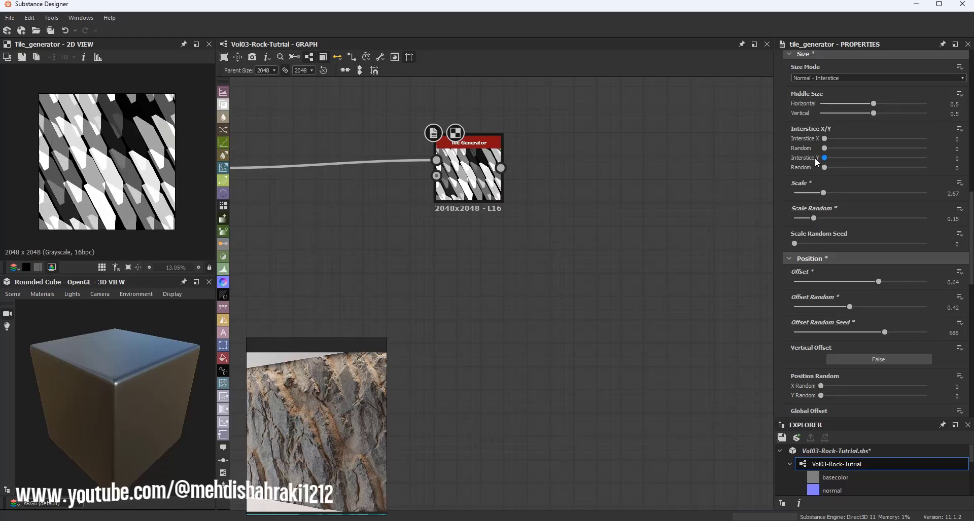
{"action": "left_click", "coordinate": [956, 158]}
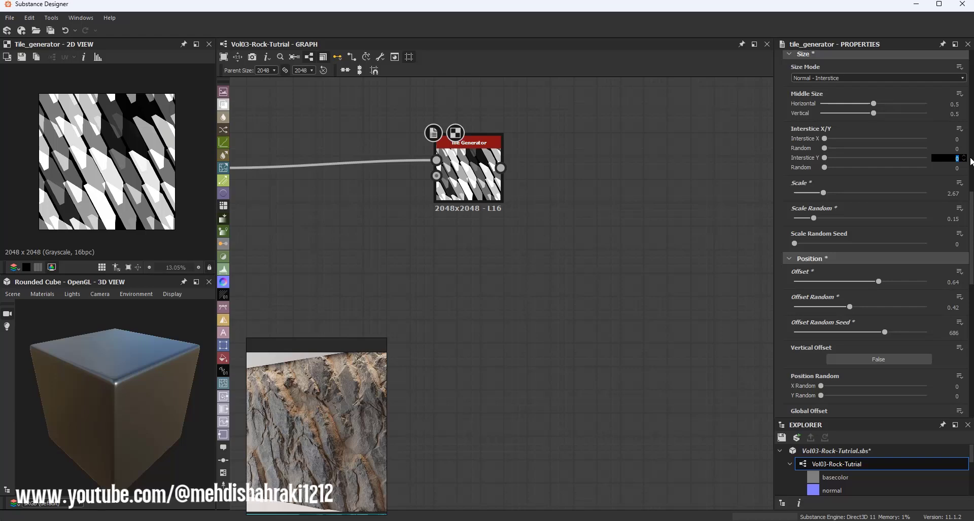
{"action": "type", "text": "-0.1"}
{"action": "key", "text": "Return"}
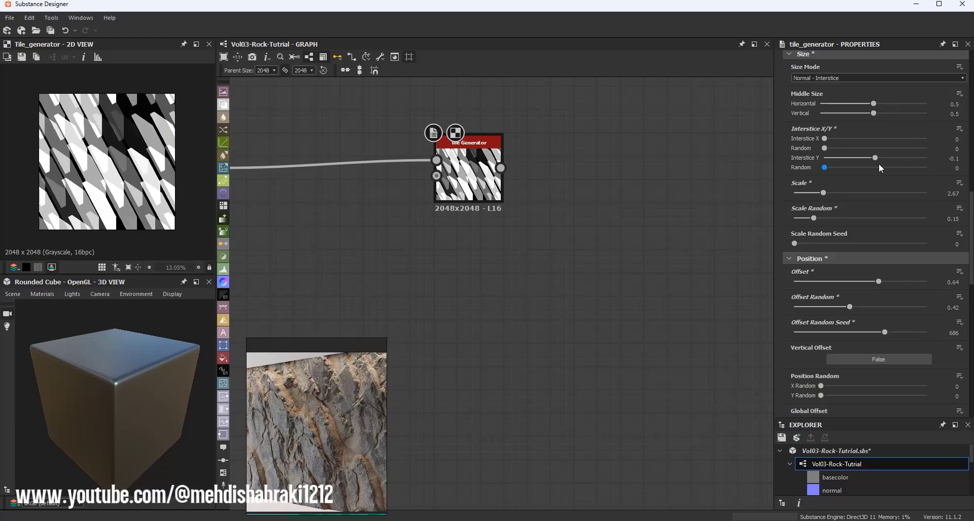
{"action": "left_click_drag", "start_coordinate": [875, 158], "coordinate": [854, 158]}
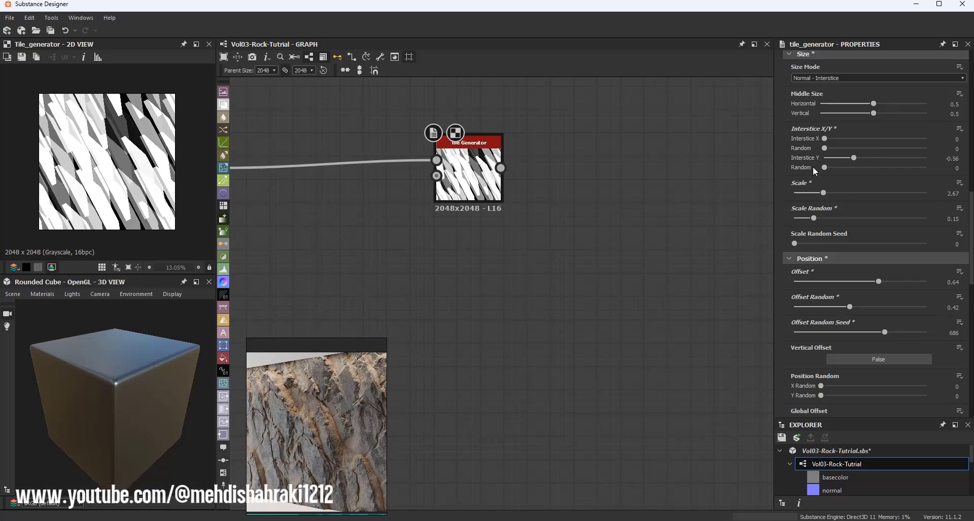
Step: Set the Tile Generator's Blending Mode to Max
{"action": "scroll", "coordinate": [869, 245], "scroll_direction": "down", "scroll_amount": 10}
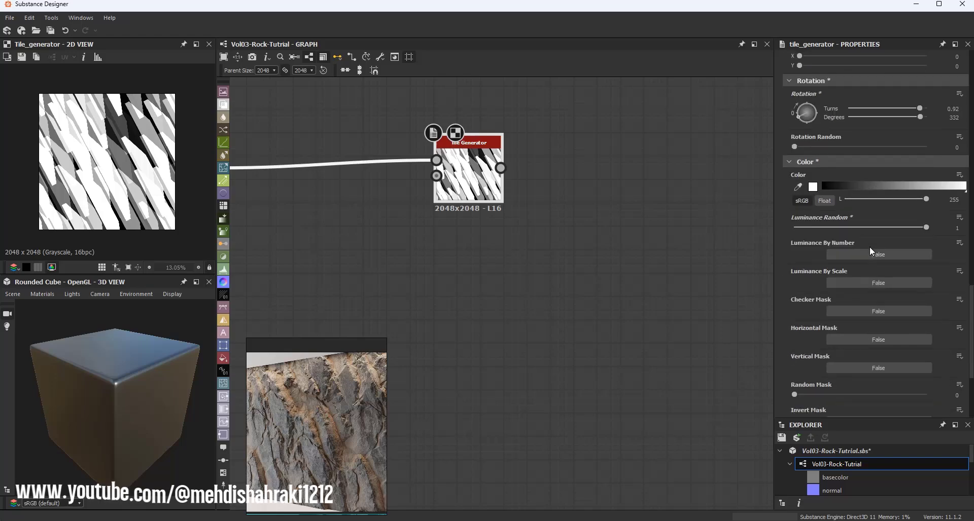
{"action": "scroll", "coordinate": [863, 274], "scroll_direction": "down", "scroll_amount": 5}
{"action": "left_click", "coordinate": [807, 299]}
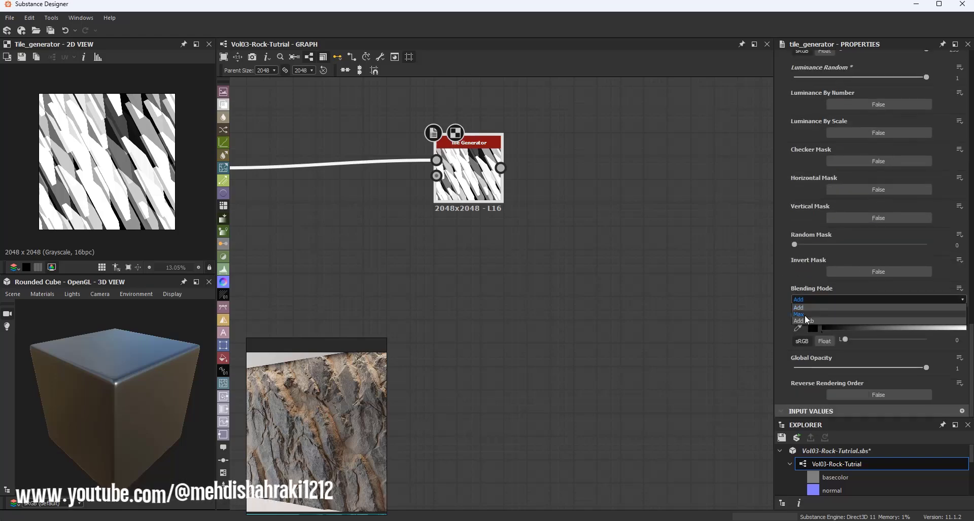
{"action": "left_click", "coordinate": [805, 315]}
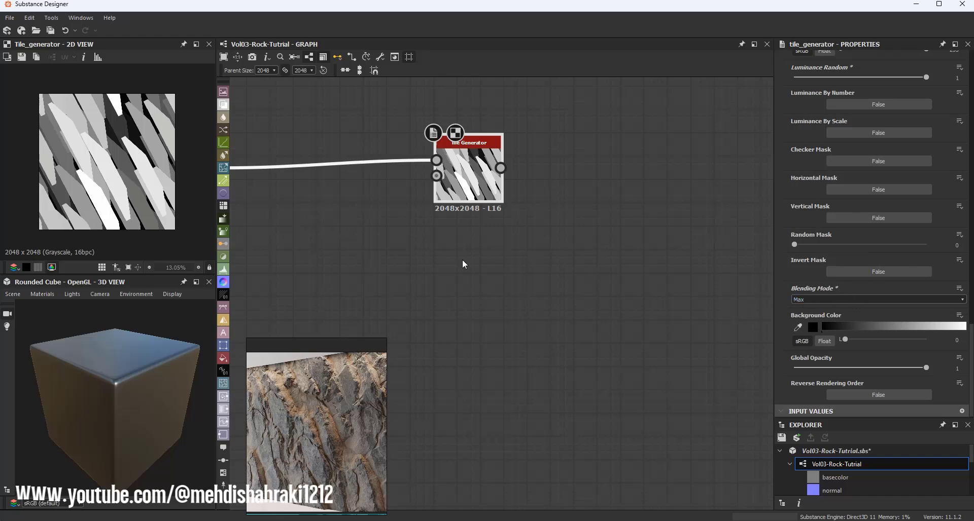
Step: Set the Tile Generator's X Amount to 4 and its Random Seed to 2
{"action": "scroll", "coordinate": [133, 137], "scroll_direction": "up", "scroll_amount": 6}
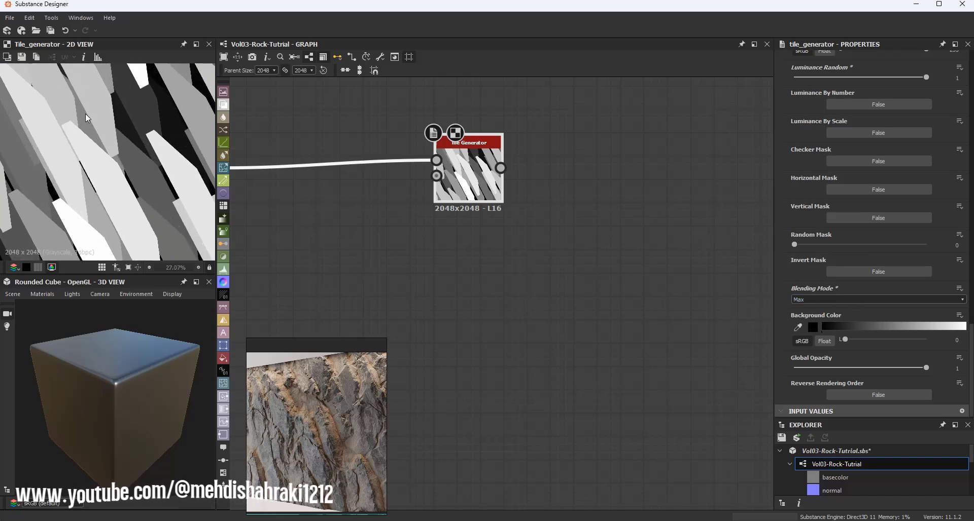
{"action": "scroll", "coordinate": [87, 116], "scroll_direction": "down", "scroll_amount": 6}
{"action": "scroll", "coordinate": [102, 194], "scroll_direction": "up", "scroll_amount": 5}
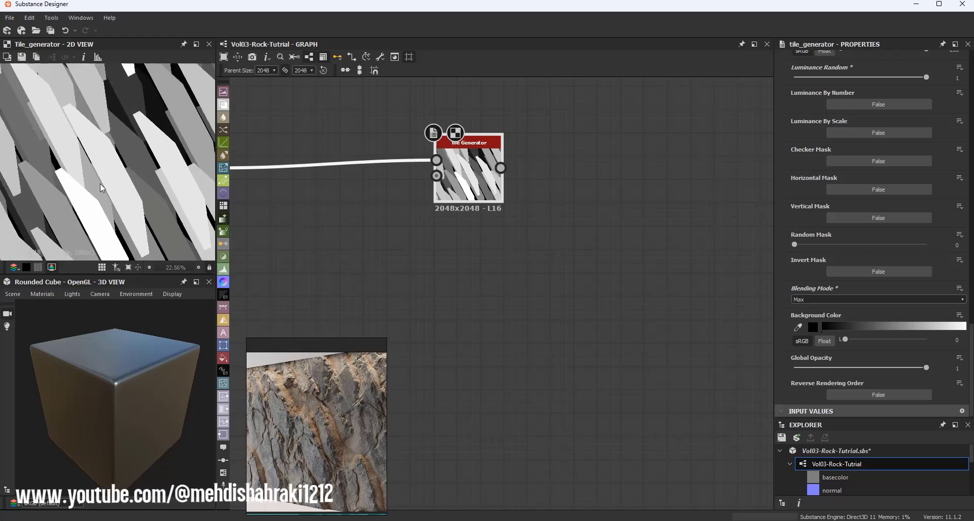
{"action": "scroll", "coordinate": [101, 194], "scroll_direction": "down", "scroll_amount": 4}
{"action": "scroll", "coordinate": [888, 199], "scroll_direction": "up", "scroll_amount": 5}
{"action": "scroll", "coordinate": [937, 187], "scroll_direction": "up", "scroll_amount": 10}
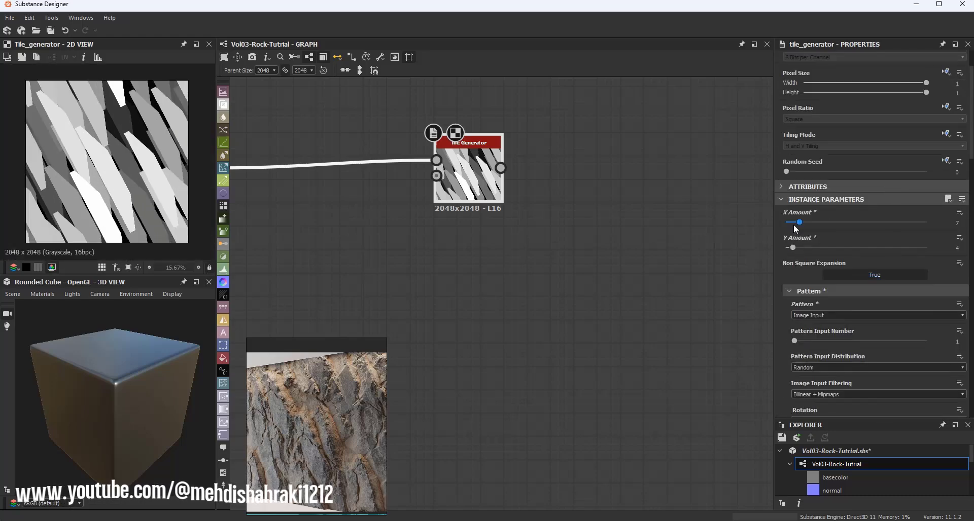
{"action": "left_click_drag", "start_coordinate": [801, 227], "coordinate": [795, 227]}
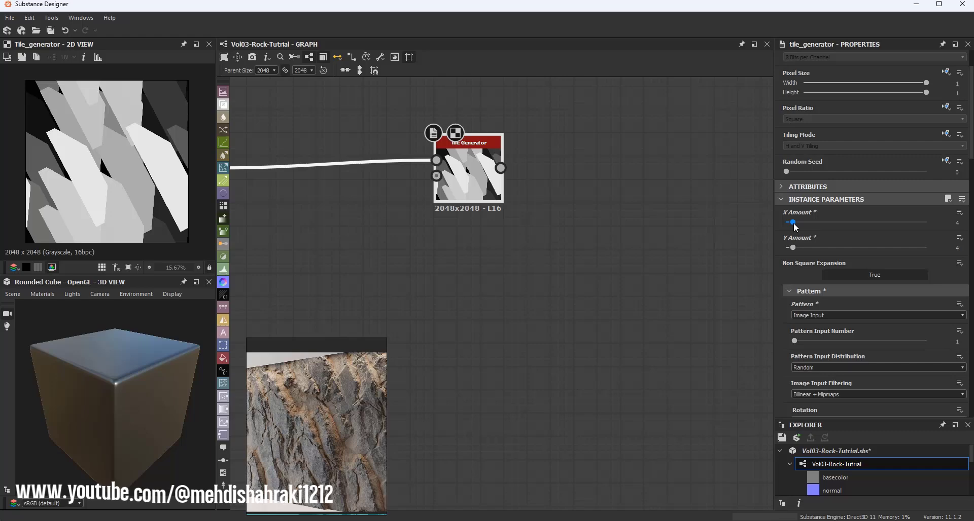
{"action": "left_click", "coordinate": [813, 172]}
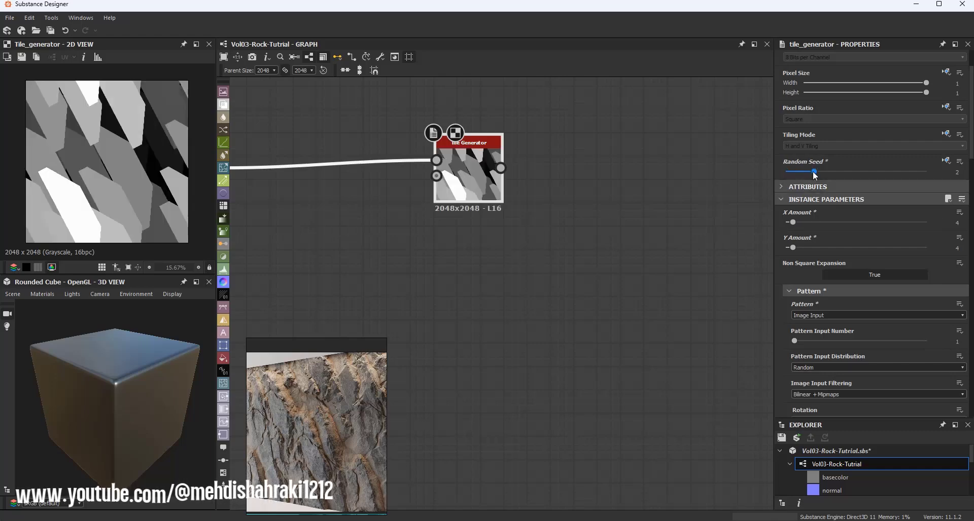
Step: Set the Tile Generator's Random Seed to 7 and its Scale to about 3.08
{"action": "left_click_drag", "start_coordinate": [818, 171], "coordinate": [836, 171]}
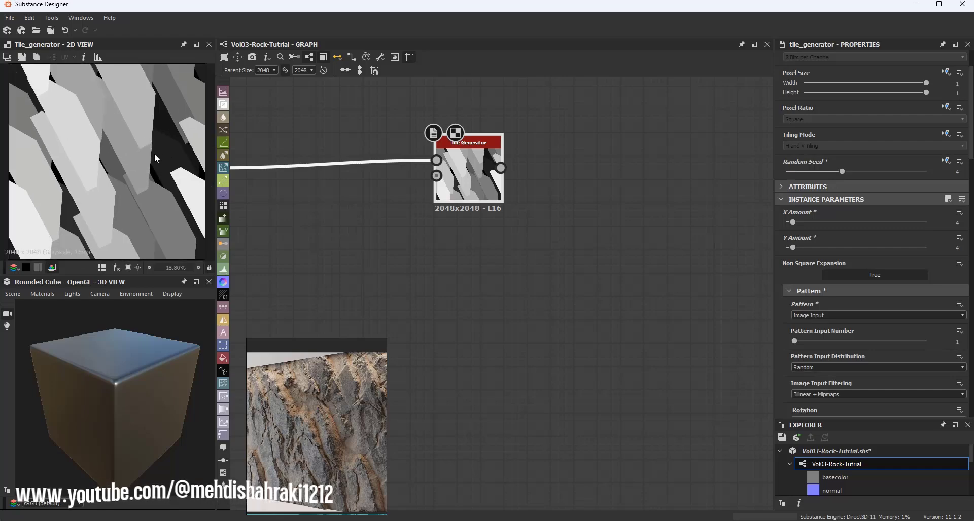
{"action": "scroll", "coordinate": [881, 236], "scroll_direction": "down", "scroll_amount": 8}
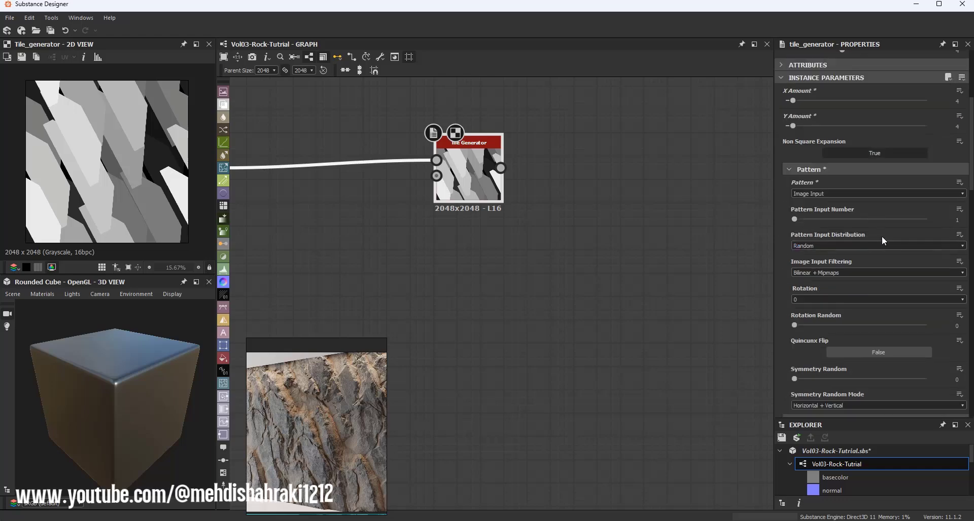
{"action": "left_click_drag", "start_coordinate": [823, 316], "coordinate": [827, 318]}
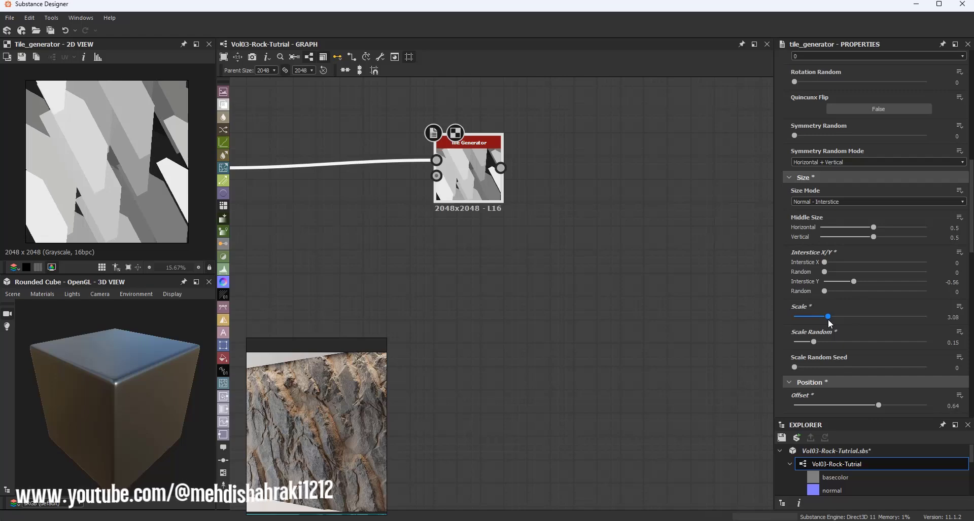
{"action": "scroll", "coordinate": [880, 212], "scroll_direction": "up", "scroll_amount": 8}
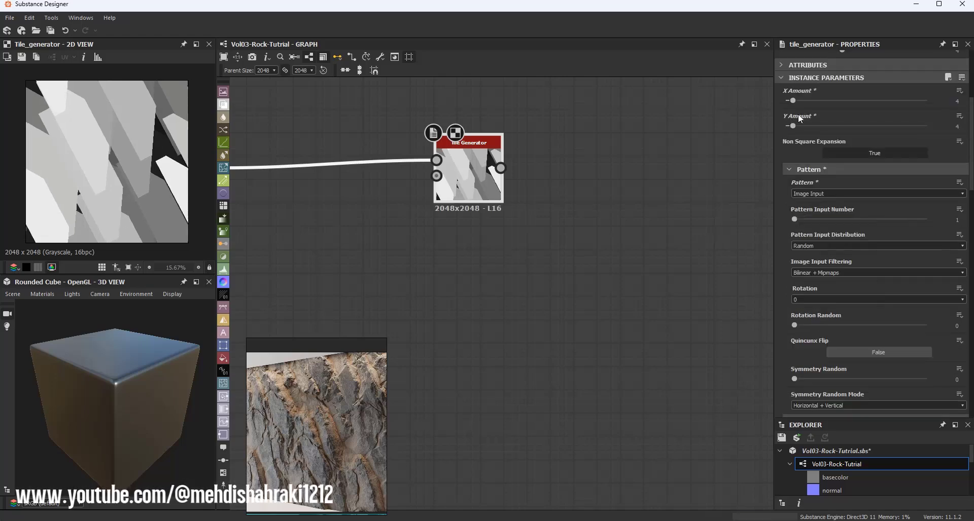
{"action": "scroll", "coordinate": [816, 167], "scroll_direction": "up", "scroll_amount": 4}
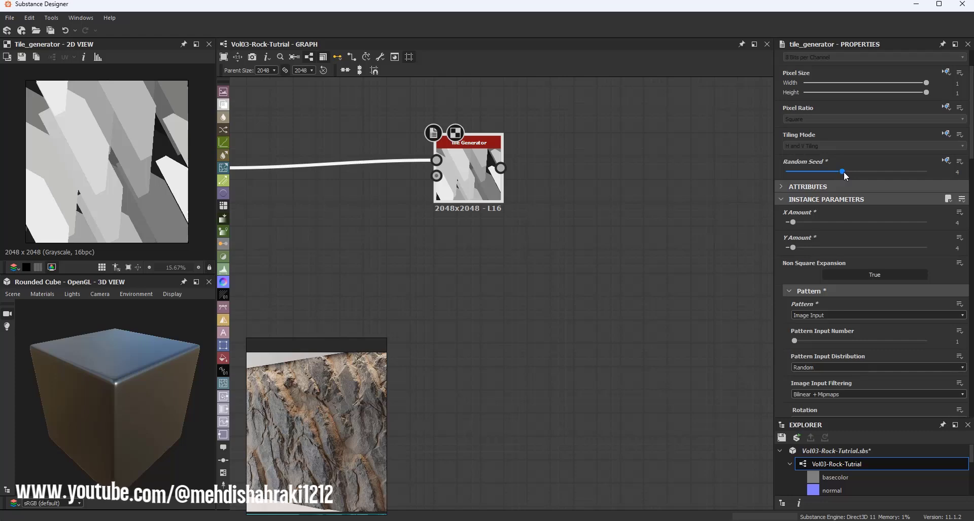
{"action": "left_click_drag", "start_coordinate": [846, 176], "coordinate": [878, 185]}
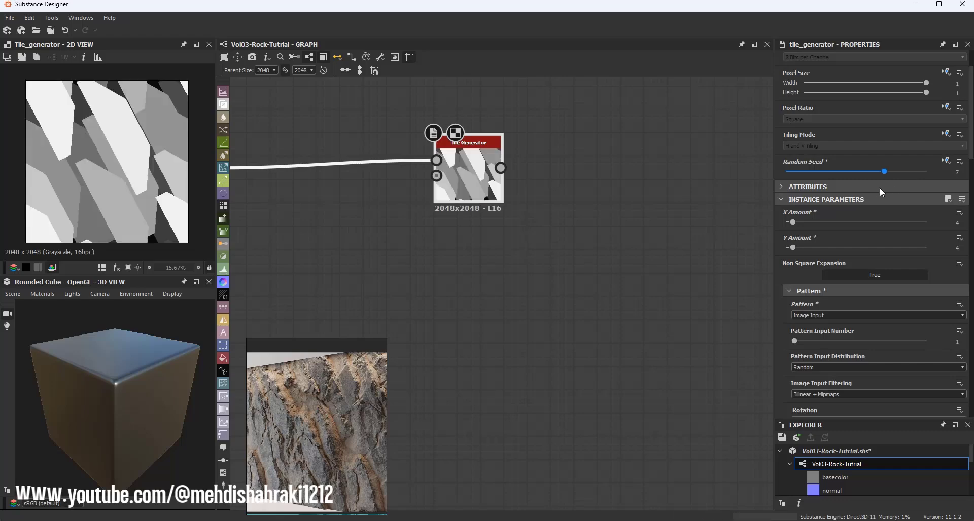
Step: Set the Tile Generator's X Amount and Y Amount to 5, and its Random Seed to 7
{"action": "left_click", "coordinate": [794, 223]}
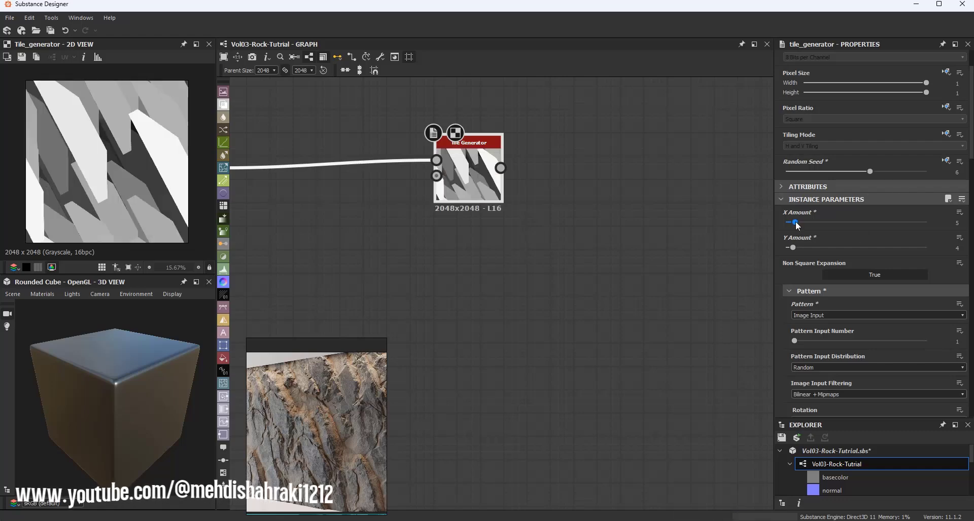
{"action": "left_click", "coordinate": [795, 248]}
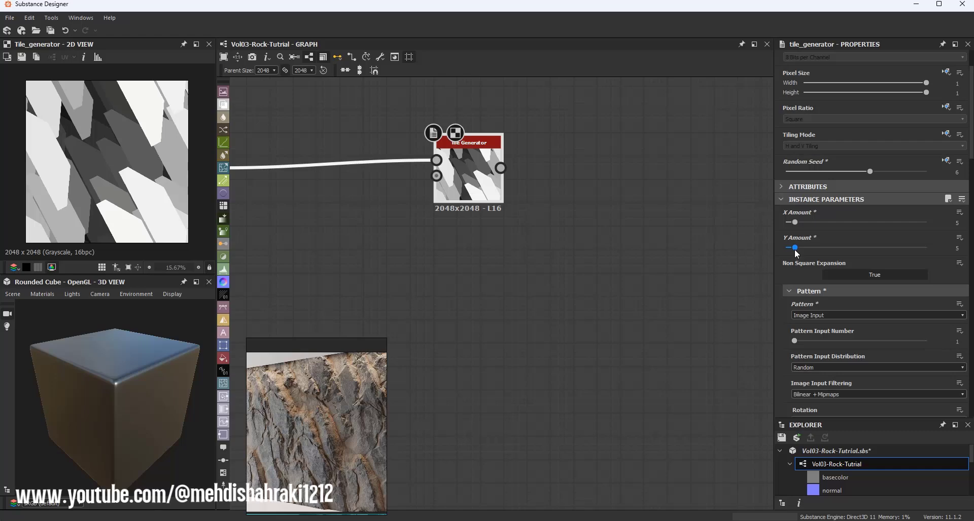
{"action": "left_click_drag", "start_coordinate": [869, 172], "coordinate": [851, 174]}
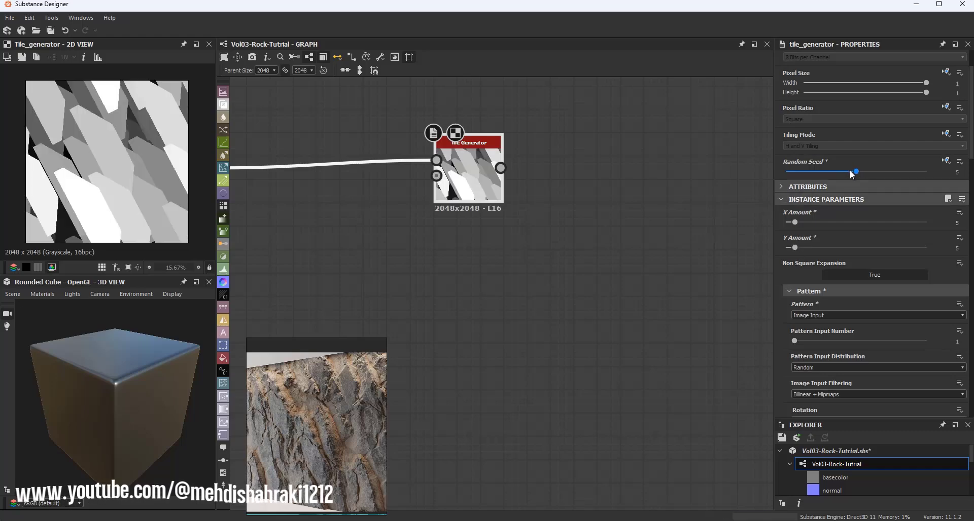
{"action": "left_click", "coordinate": [852, 172]}
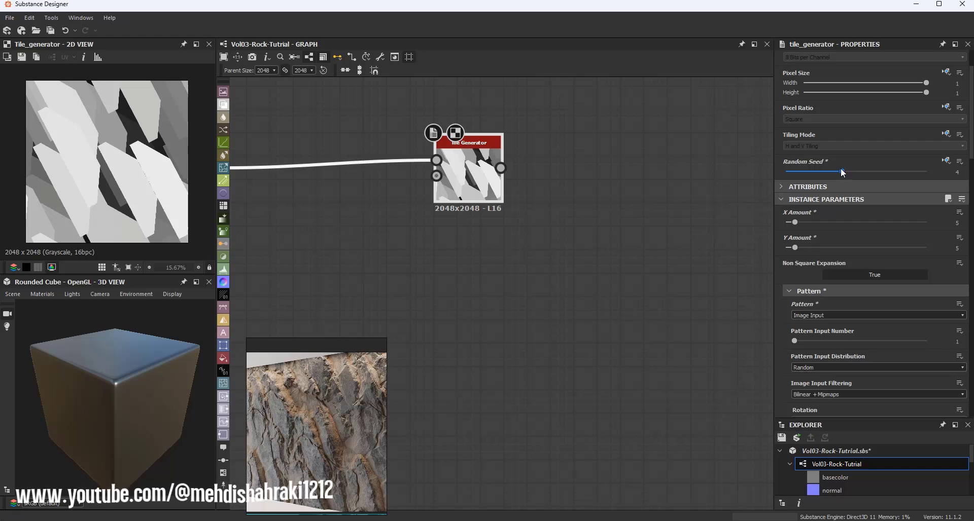
{"action": "left_click_drag", "start_coordinate": [842, 172], "coordinate": [885, 174]}
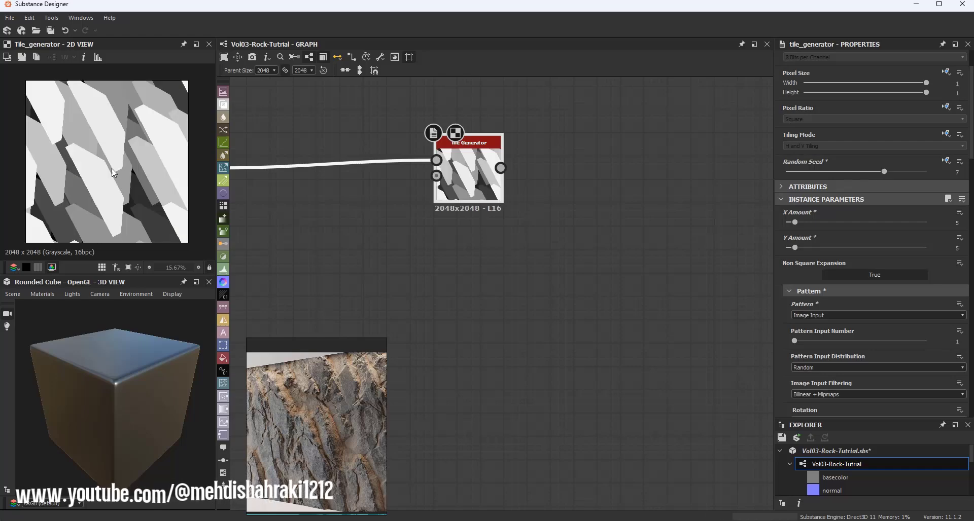
Step: Set the Tile Generator's Interstice Y to -1
{"action": "scroll", "coordinate": [872, 228], "scroll_direction": "down", "scroll_amount": 11}
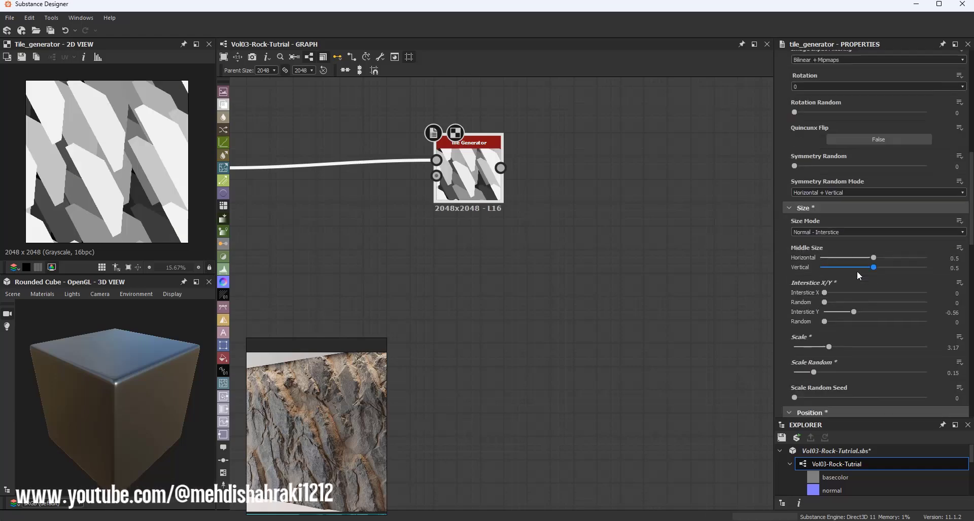
{"action": "left_click_drag", "start_coordinate": [856, 314], "coordinate": [831, 315]}
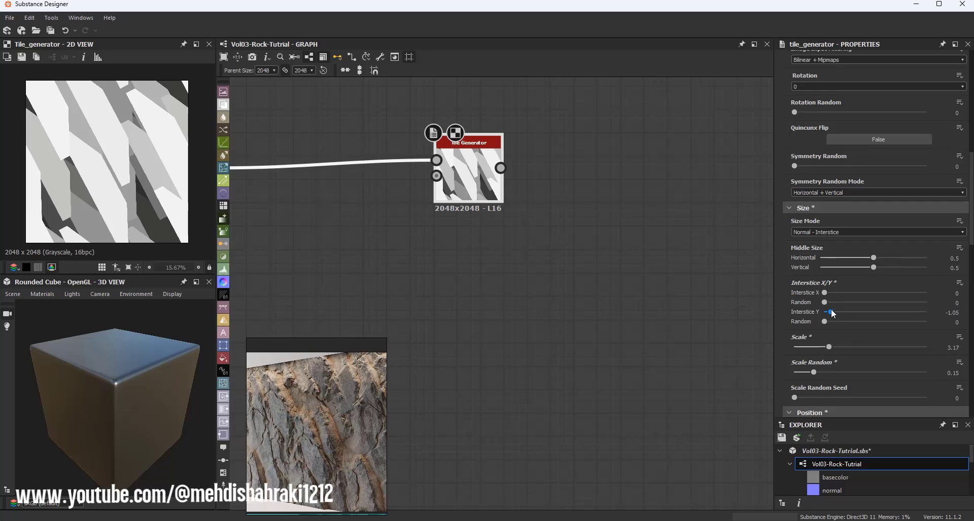
{"action": "left_click_drag", "start_coordinate": [830, 311], "coordinate": [834, 311]}
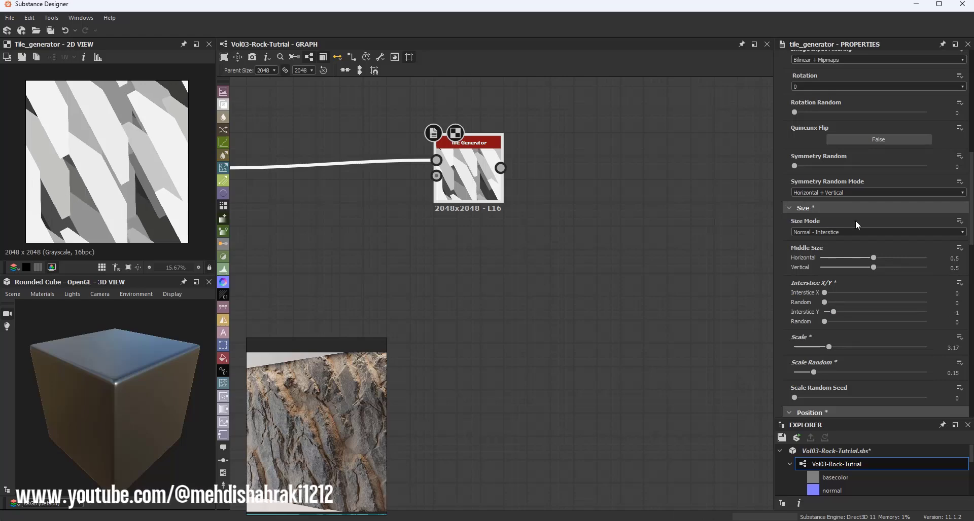
Step: Set the Tile Generator's Global Offset X to about 0.21
{"action": "scroll", "coordinate": [857, 305], "scroll_direction": "down", "scroll_amount": 10}
{"action": "scroll", "coordinate": [862, 297], "scroll_direction": "down", "scroll_amount": 2}
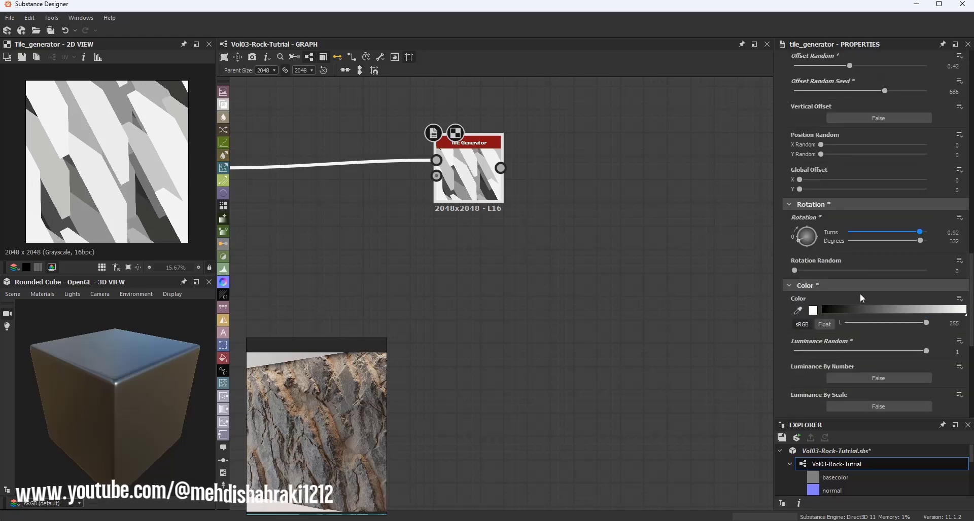
{"action": "scroll", "coordinate": [857, 292], "scroll_direction": "up", "scroll_amount": 4}
{"action": "left_click_drag", "start_coordinate": [801, 272], "coordinate": [827, 272]}
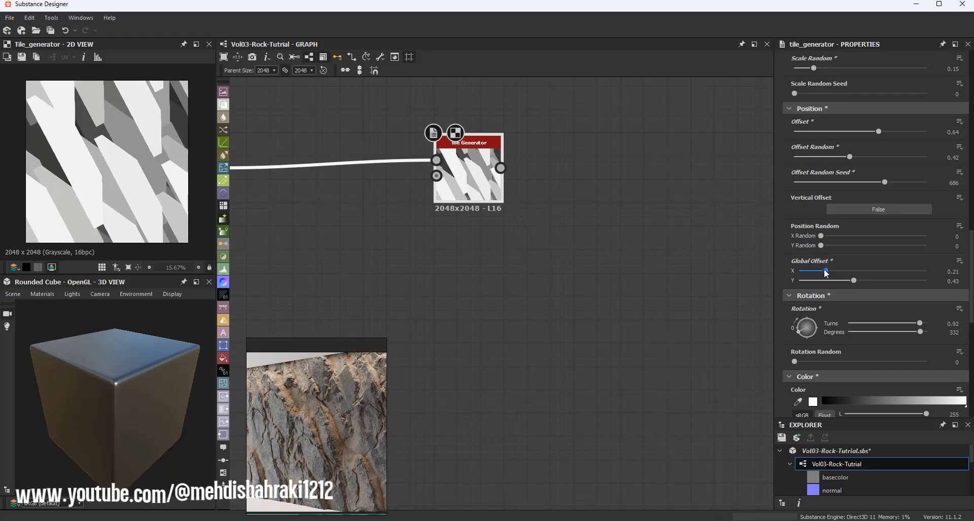
Step: Save the rock tutorial package
{"action": "scroll", "coordinate": [125, 175], "scroll_direction": "down", "scroll_amount": 2}
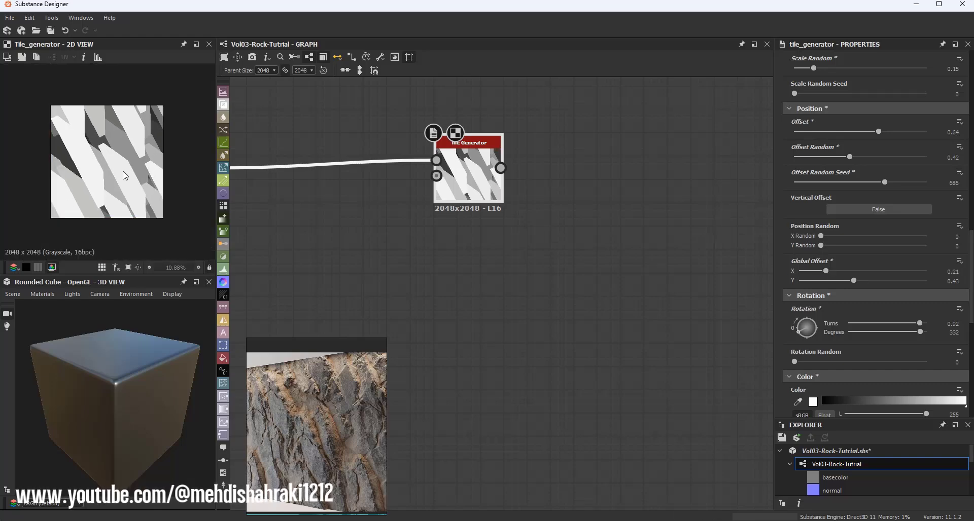
{"action": "scroll", "coordinate": [125, 175], "scroll_direction": "up", "scroll_amount": 2}
{"action": "scroll", "coordinate": [489, 211], "scroll_direction": "down", "scroll_amount": 3}
{"action": "scroll", "coordinate": [510, 190], "scroll_direction": "up", "scroll_amount": 2}
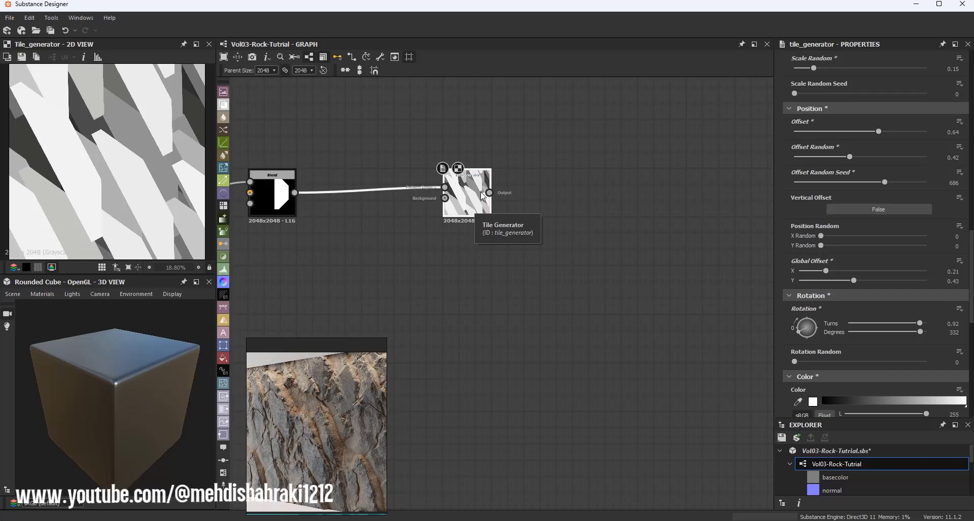
{"action": "scroll", "coordinate": [546, 206], "scroll_direction": "down", "scroll_amount": 2}
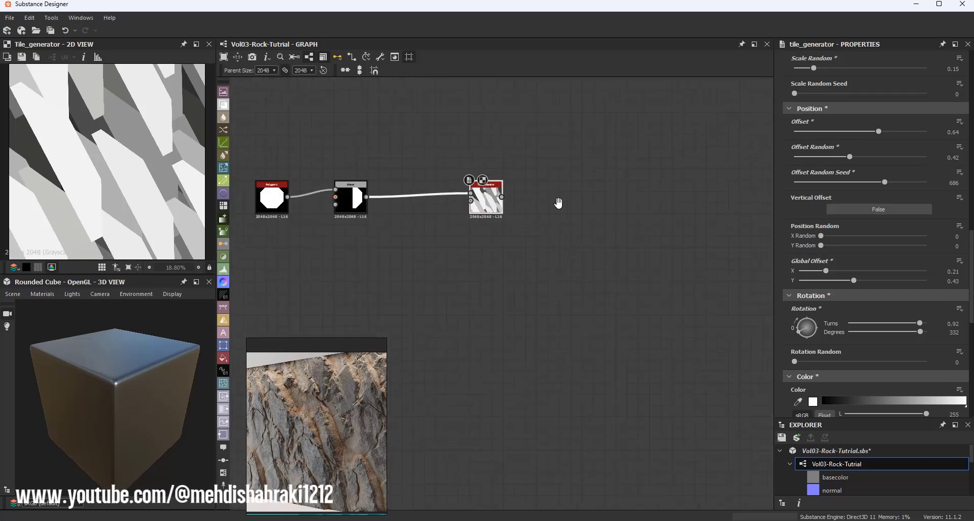
{"action": "middle_click_drag", "start_coordinate": [515, 192], "coordinate": [419, 190]}
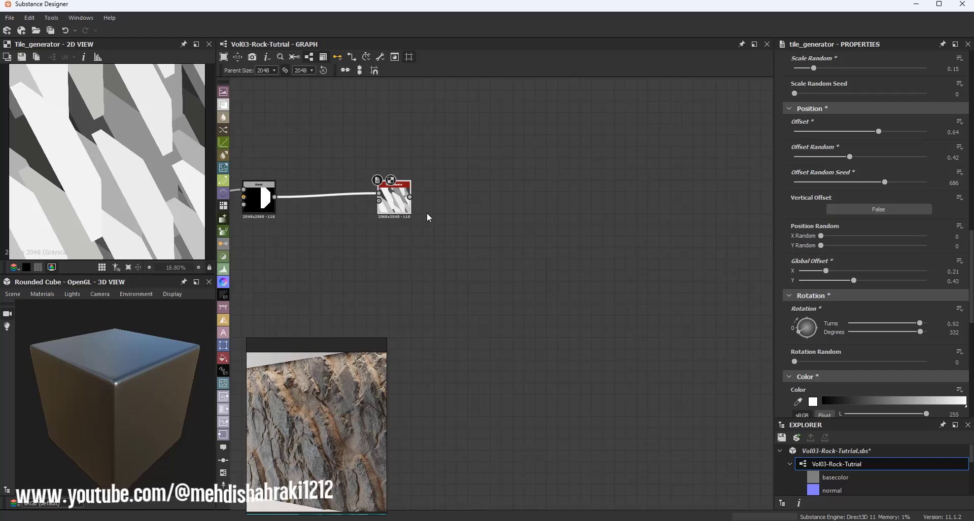
{"action": "scroll", "coordinate": [427, 212], "scroll_direction": "up", "scroll_amount": 2}
{"action": "left_click", "coordinate": [782, 439]}
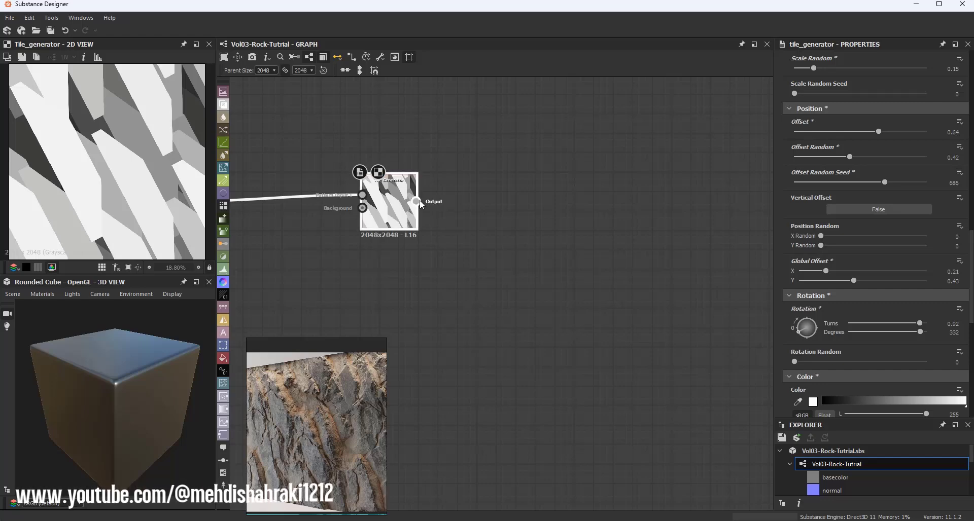
Step: Add an Edge Detect node connected to the Tile Generator's output
{"action": "left_click_drag", "start_coordinate": [436, 202], "coordinate": [562, 202]}
{"action": "type", "text": "ed"}
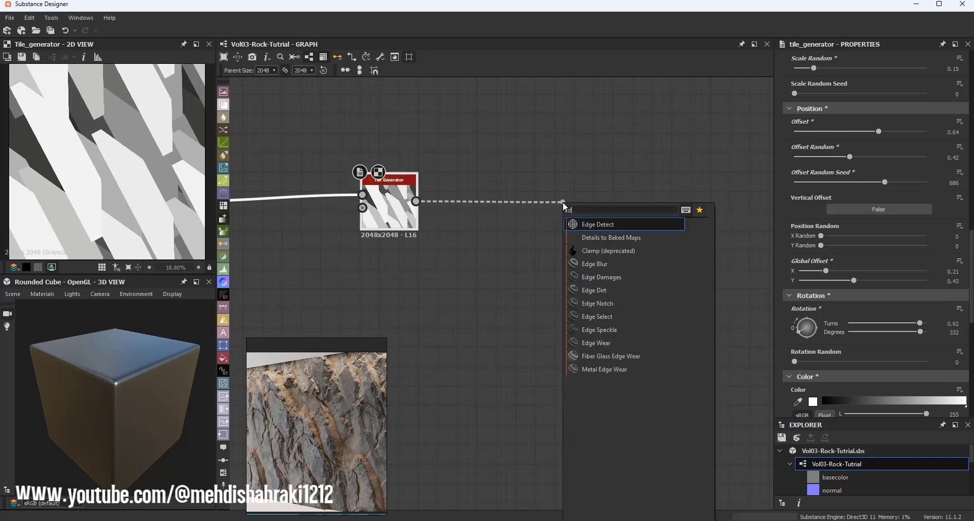
{"action": "left_click", "coordinate": [589, 224]}
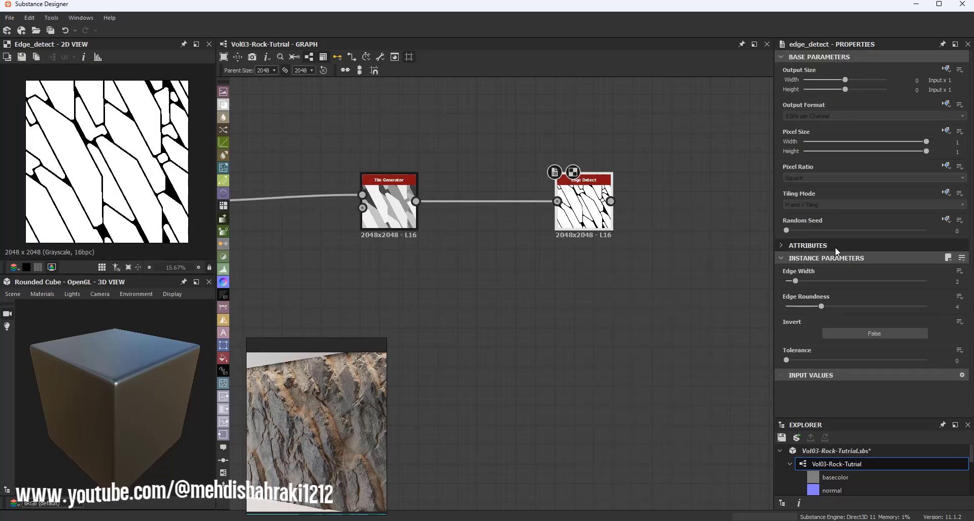
Step: Set the Edge Detect's Edge Roundness to 0 and Edge Width to about 1.32
{"action": "left_click_drag", "start_coordinate": [805, 307], "coordinate": [778, 307]}
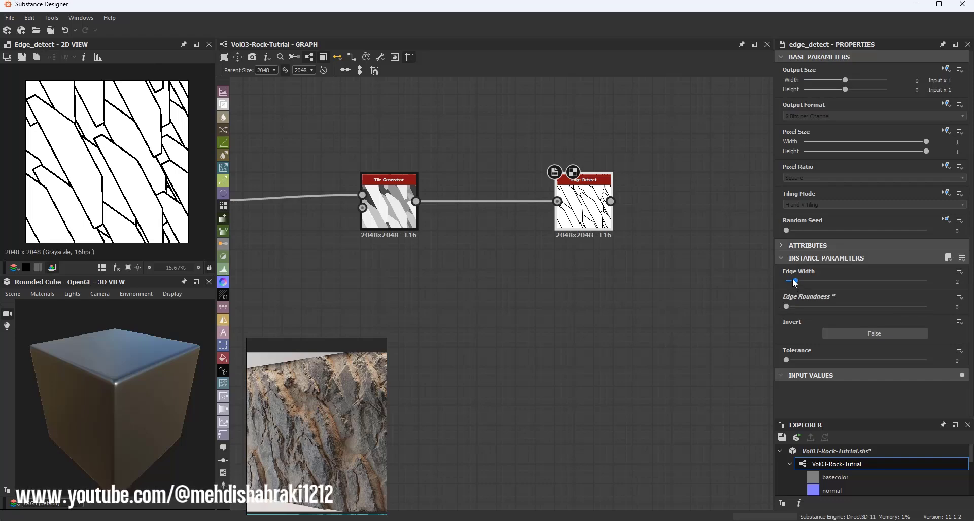
{"action": "left_click_drag", "start_coordinate": [794, 284], "coordinate": [792, 283]}
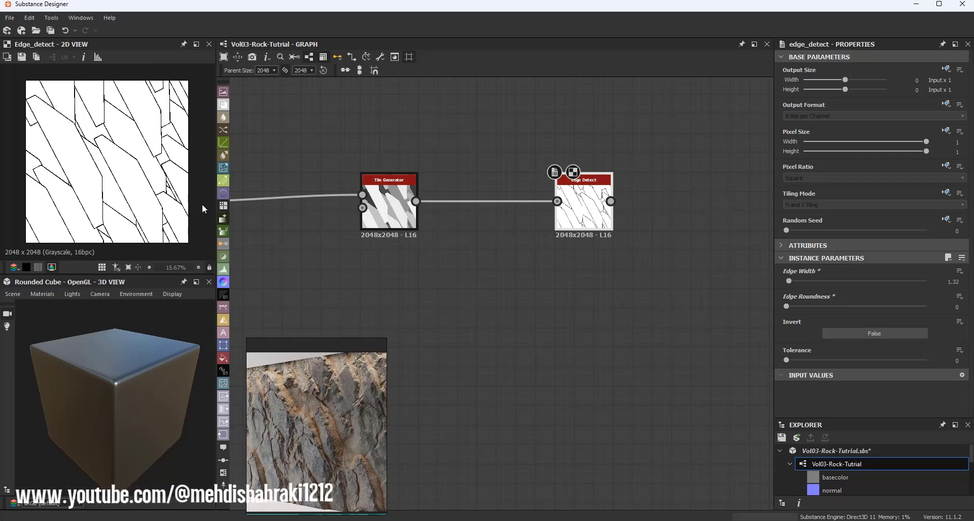
{"action": "scroll", "coordinate": [127, 159], "scroll_direction": "up", "scroll_amount": 3}
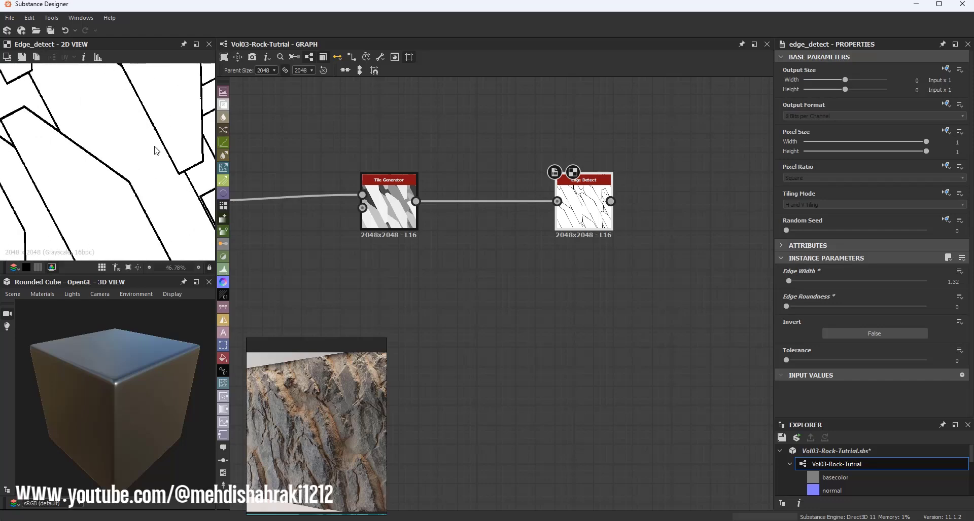
{"action": "scroll", "coordinate": [127, 159], "scroll_direction": "down", "scroll_amount": 5}
{"action": "middle_click_drag", "start_coordinate": [580, 223], "coordinate": [384, 240]}
{"action": "scroll", "coordinate": [346, 221], "scroll_direction": "down", "scroll_amount": 5}
{"action": "scroll", "coordinate": [462, 215], "scroll_direction": "up", "scroll_amount": 5}
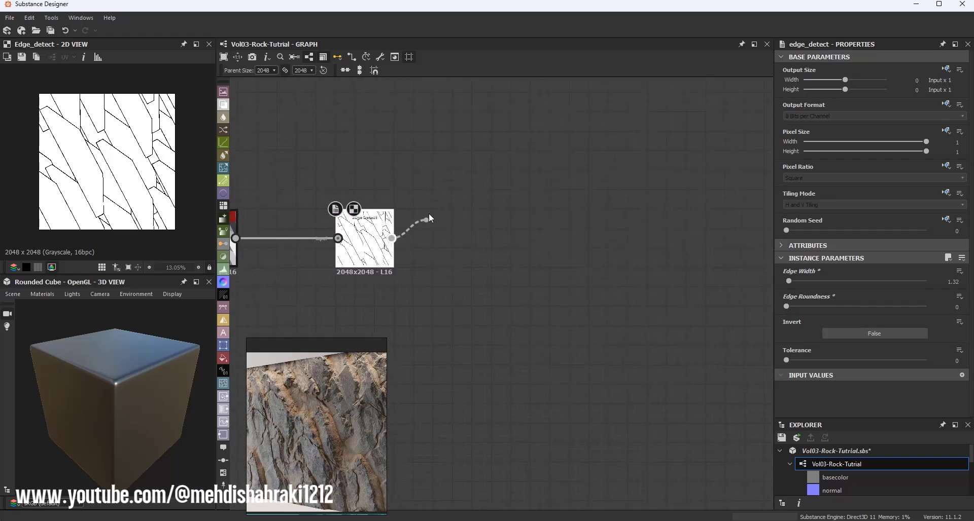
Step: Add a Flood Fill node connected to the Edge Detect output
{"action": "left_click_drag", "start_coordinate": [429, 215], "coordinate": [430, 144]}
{"action": "type", "text": "fl"}
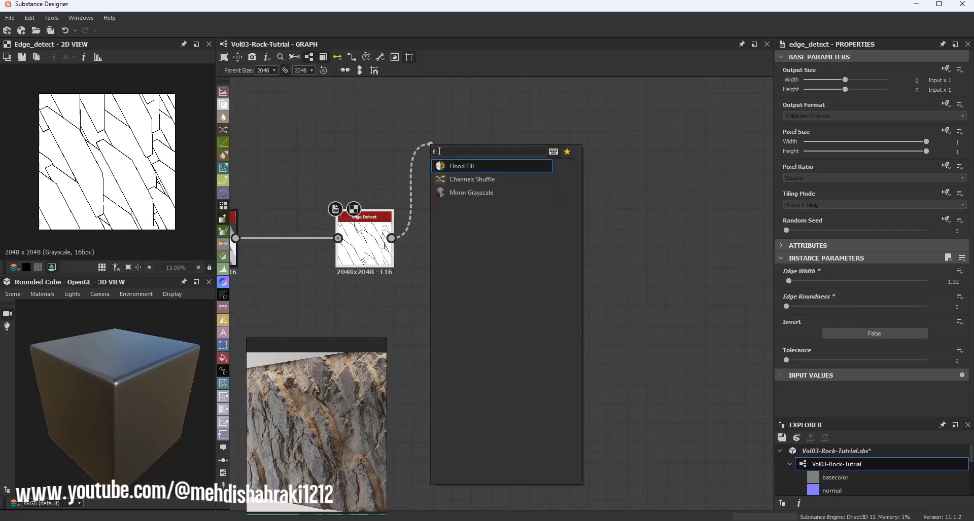
{"action": "left_click", "coordinate": [458, 166]}
{"action": "left_click_drag", "start_coordinate": [492, 154], "coordinate": [505, 247]}
{"action": "scroll", "coordinate": [170, 165], "scroll_direction": "up", "scroll_amount": 2}
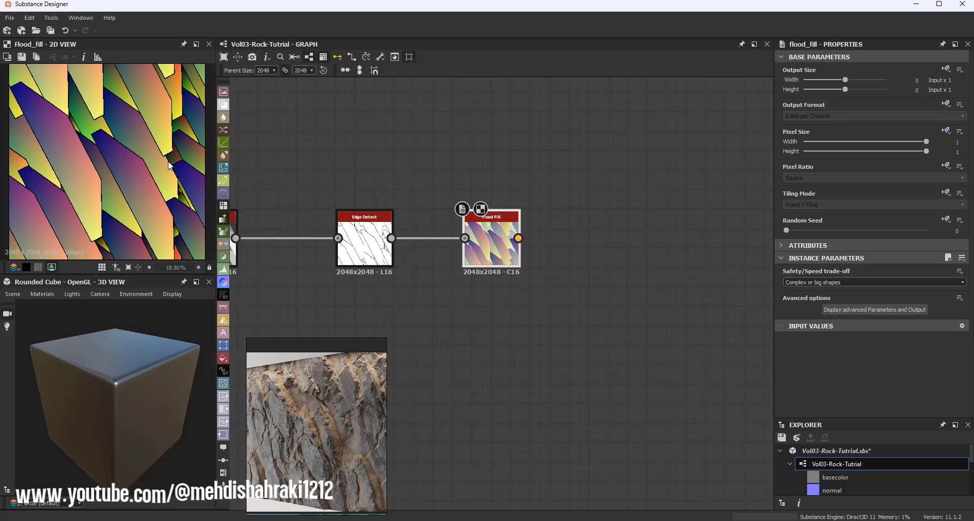
Step: Save the rock tutorial package
{"action": "left_click", "coordinate": [781, 438]}
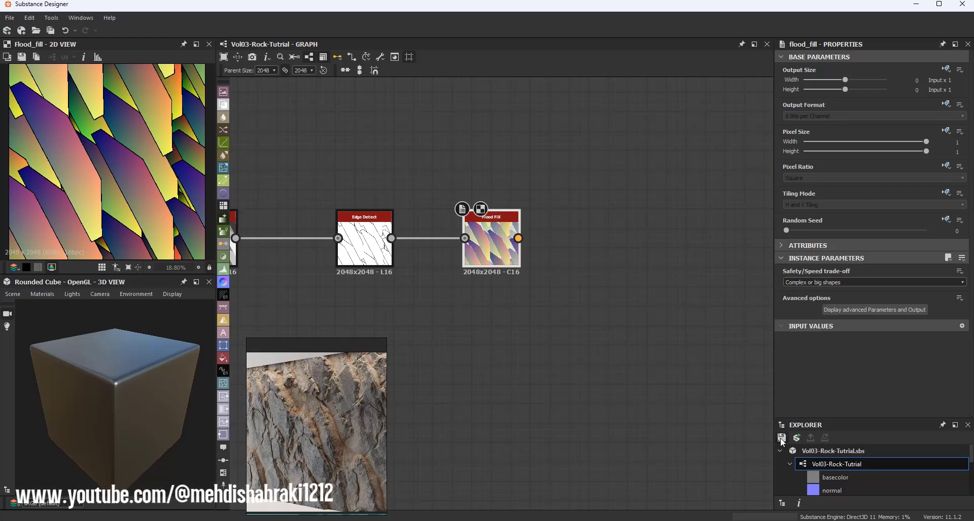
{"action": "middle_click_drag", "start_coordinate": [470, 267], "coordinate": [397, 313]}
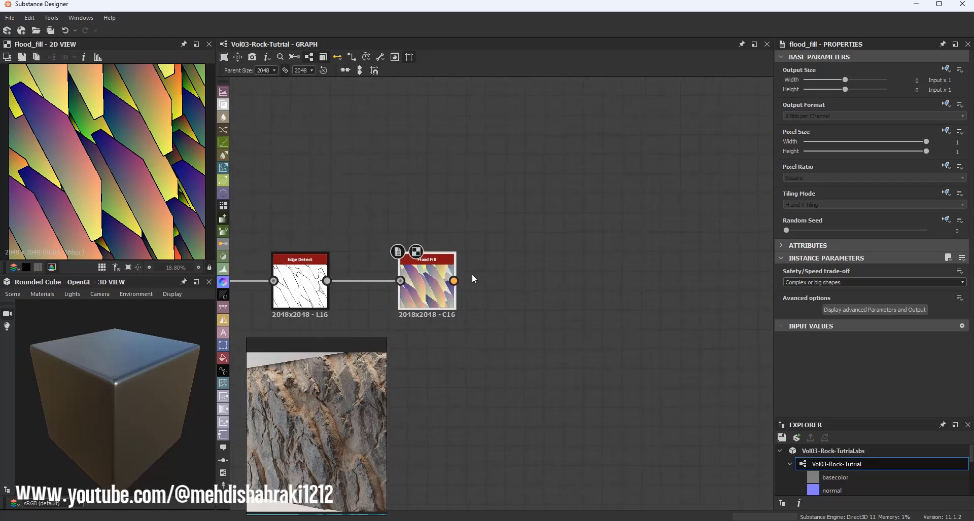
{"action": "scroll", "coordinate": [464, 275], "scroll_direction": "down", "scroll_amount": 2}
Step: Add a Flood Fill to Random Grayscale node fed by the Flood Fill output
{"action": "left_click_drag", "start_coordinate": [456, 279], "coordinate": [476, 181]}
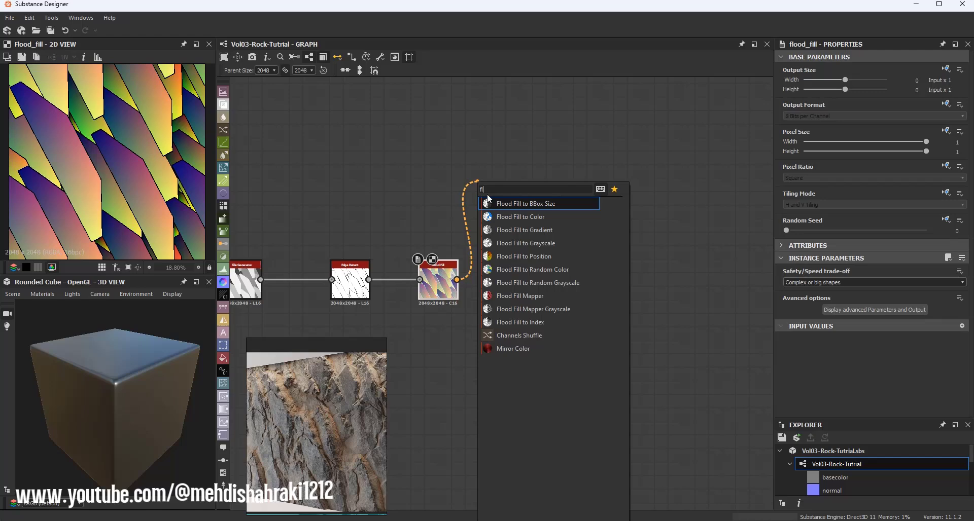
{"action": "left_click", "coordinate": [543, 284]}
{"action": "left_click_drag", "start_coordinate": [506, 203], "coordinate": [500, 212]}
Step: Add a Flood Fill to Gradient node from the Flood Fill output and duplicate it just below
{"action": "left_click_drag", "start_coordinate": [457, 279], "coordinate": [483, 279]}
{"action": "type", "text": "fl"}
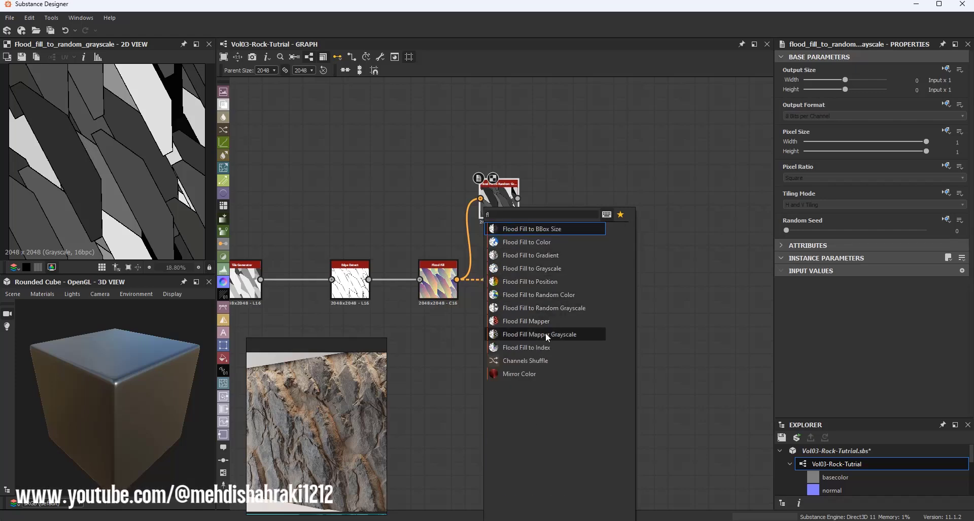
{"action": "left_click", "coordinate": [540, 256]}
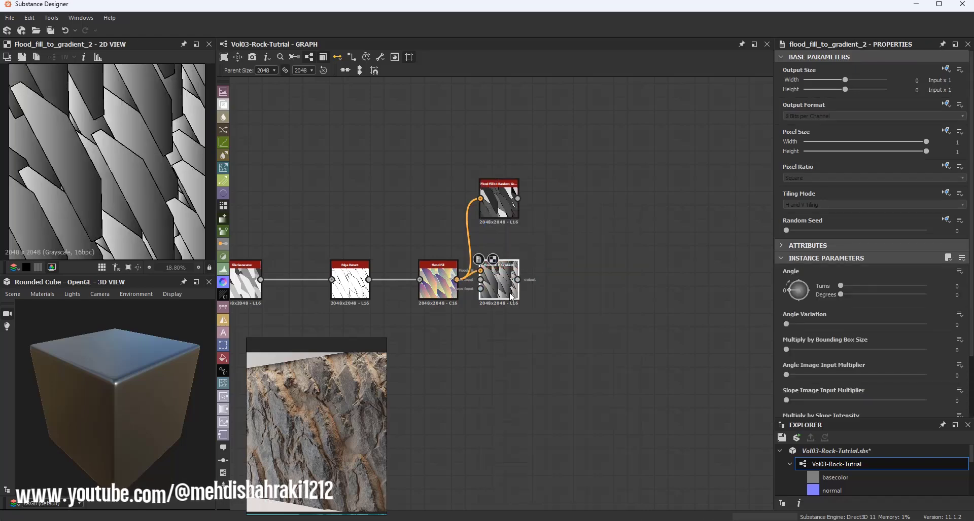
{"action": "key", "text": "ctrl+d"}
{"action": "left_click_drag", "start_coordinate": [509, 292], "coordinate": [497, 333]}
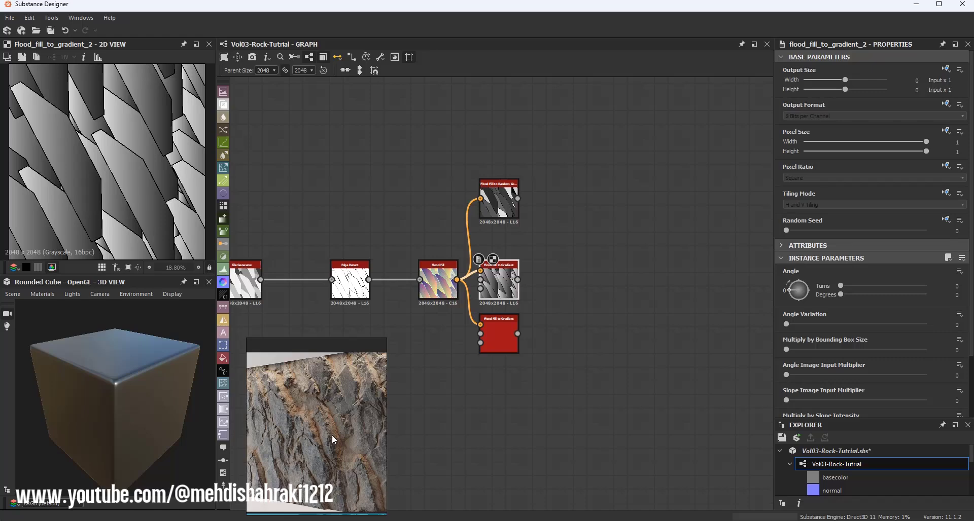
Step: Set the angle of the first Flood Fill to Gradient node to 135 degrees
{"action": "scroll", "coordinate": [492, 279], "scroll_direction": "up", "scroll_amount": 4}
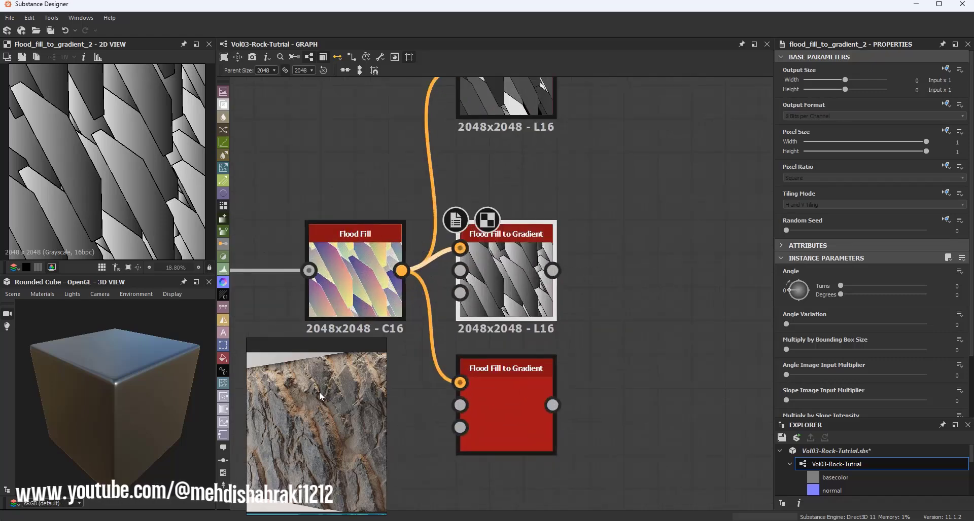
{"action": "left_click_drag", "start_coordinate": [797, 288], "coordinate": [808, 279]}
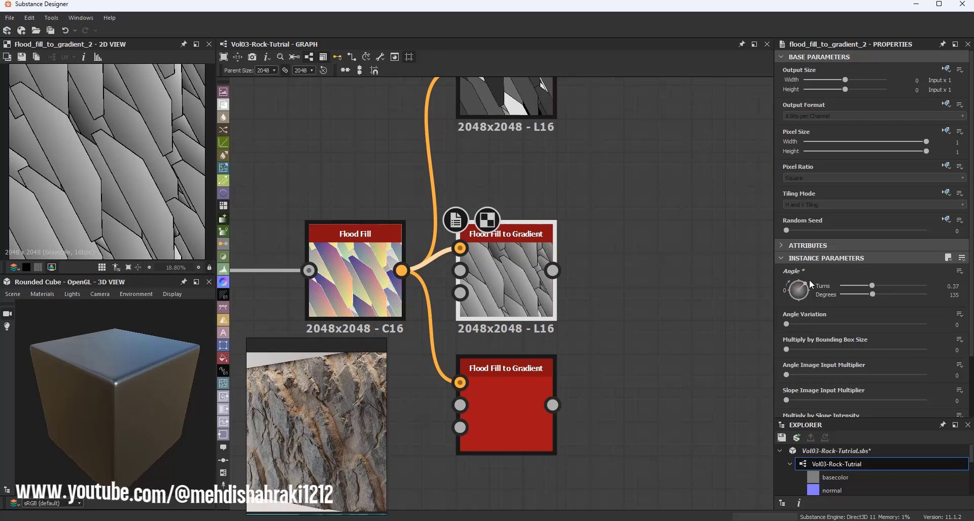
{"action": "scroll", "coordinate": [145, 167], "scroll_direction": "down", "scroll_amount": 1}
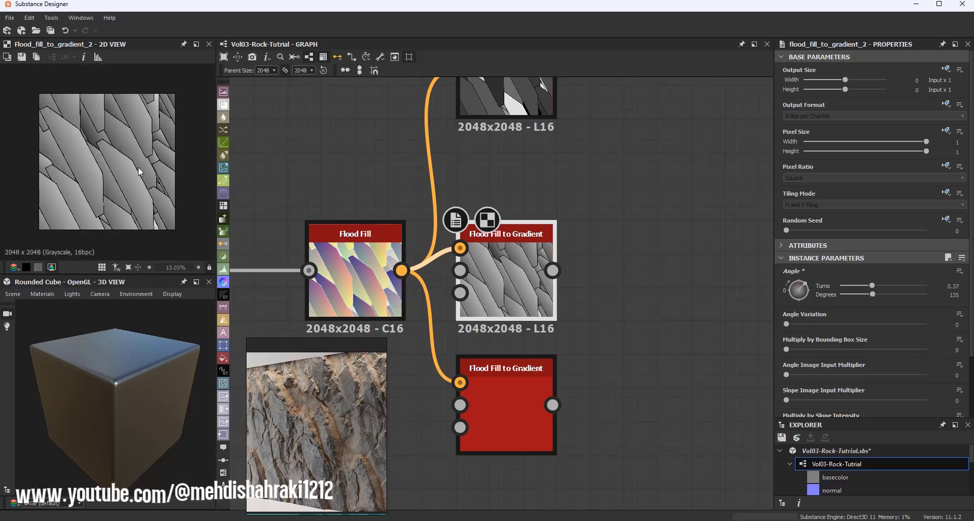
{"action": "scroll", "coordinate": [114, 120], "scroll_direction": "up", "scroll_amount": 3}
{"action": "scroll", "coordinate": [114, 134], "scroll_direction": "down", "scroll_amount": 3}
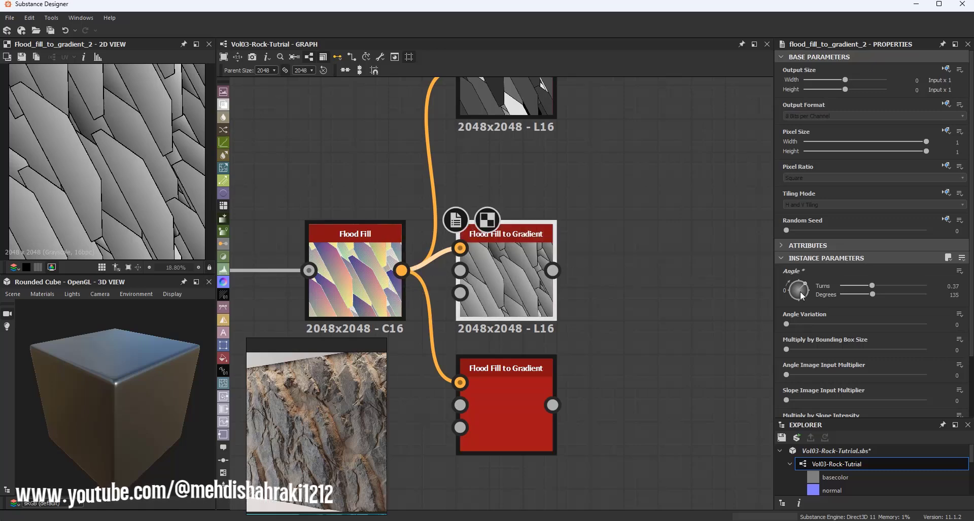
{"action": "left_click_drag", "start_coordinate": [799, 296], "coordinate": [827, 276]}
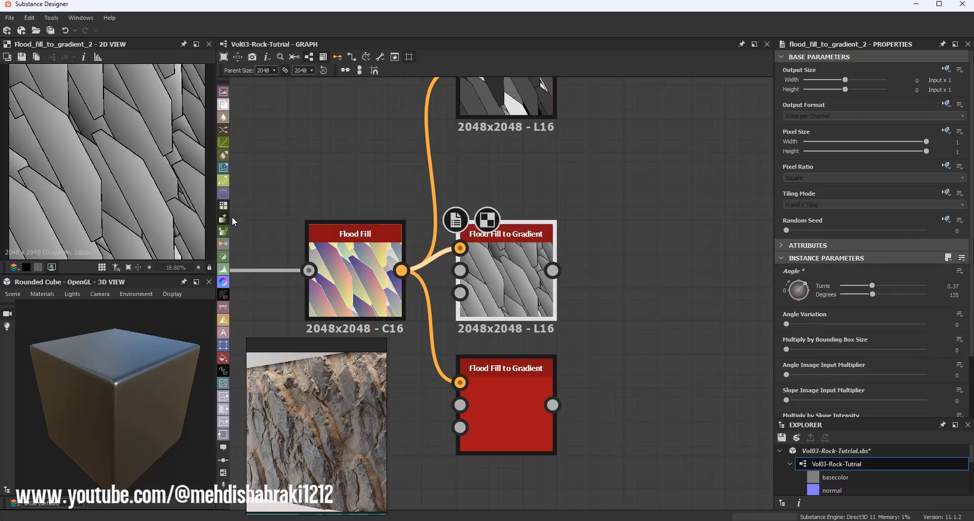
Step: Add a Levels node after the first Flood Fill to Gradient node
{"action": "middle_click_drag", "start_coordinate": [659, 237], "coordinate": [463, 234]}
{"action": "left_click_drag", "start_coordinate": [359, 266], "coordinate": [540, 266]}
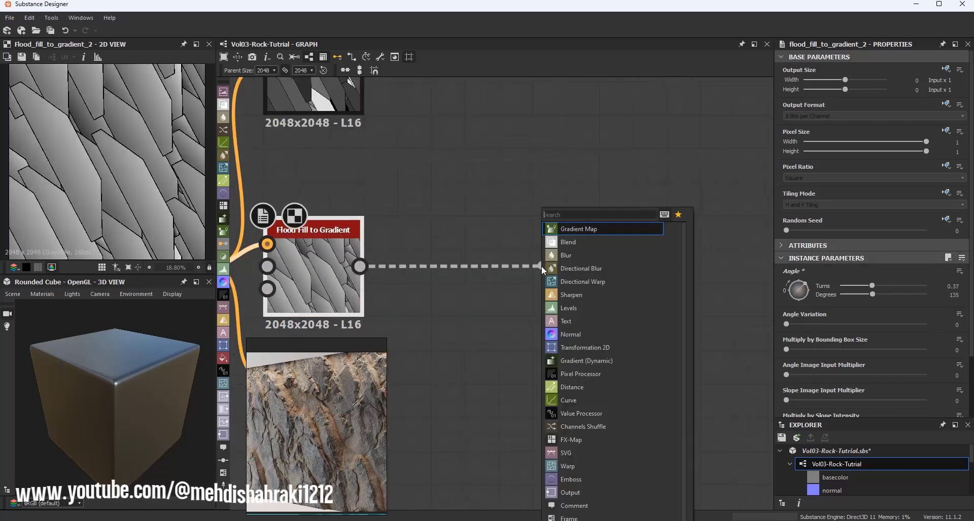
{"action": "type", "text": "level"}
{"action": "left_click", "coordinate": [561, 230]}
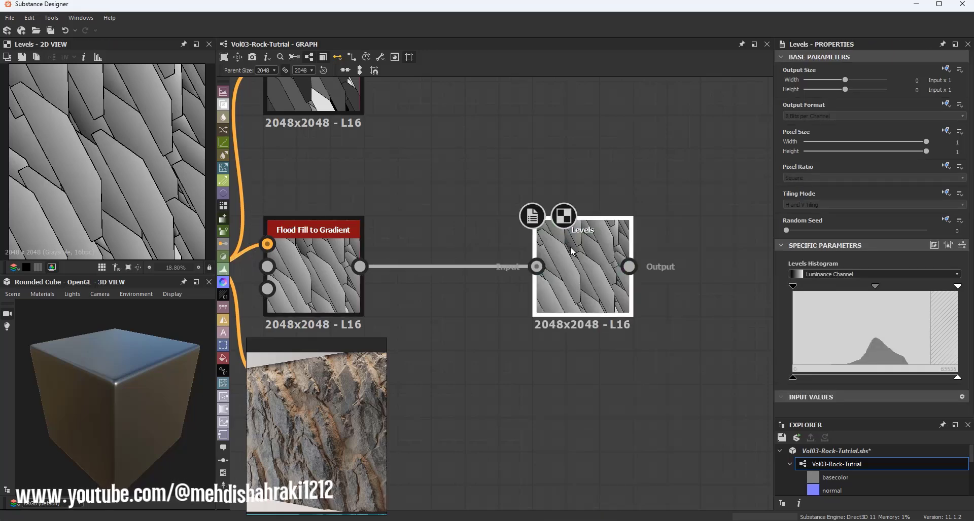
Step: Darken the Levels result by pulling in the white point and shifting the midtone
{"action": "left_click_drag", "start_coordinate": [875, 286], "coordinate": [889, 288]}
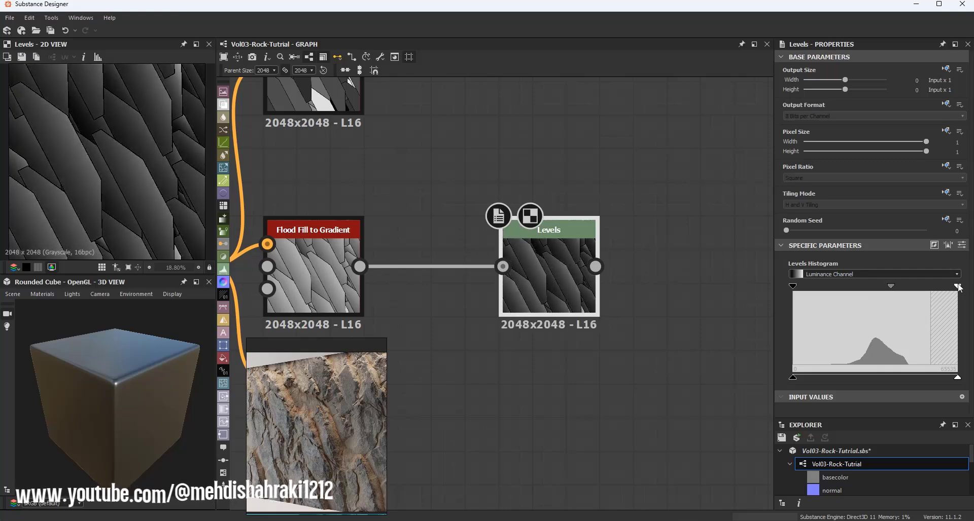
{"action": "left_click_drag", "start_coordinate": [958, 287], "coordinate": [920, 288]}
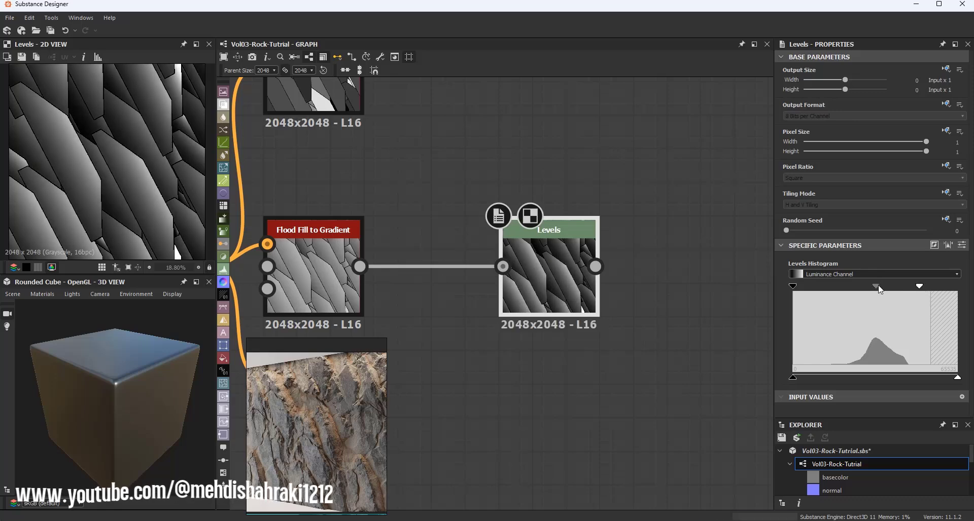
{"action": "scroll", "coordinate": [194, 160], "scroll_direction": "down", "scroll_amount": 1}
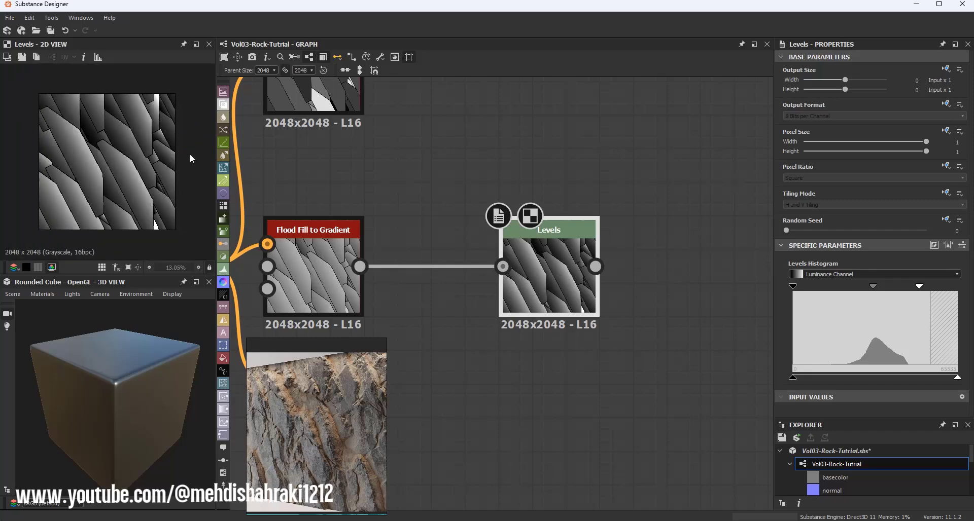
{"action": "scroll", "coordinate": [371, 195], "scroll_direction": "up", "scroll_amount": 1}
{"action": "left_click_drag", "start_coordinate": [875, 286], "coordinate": [911, 288]}
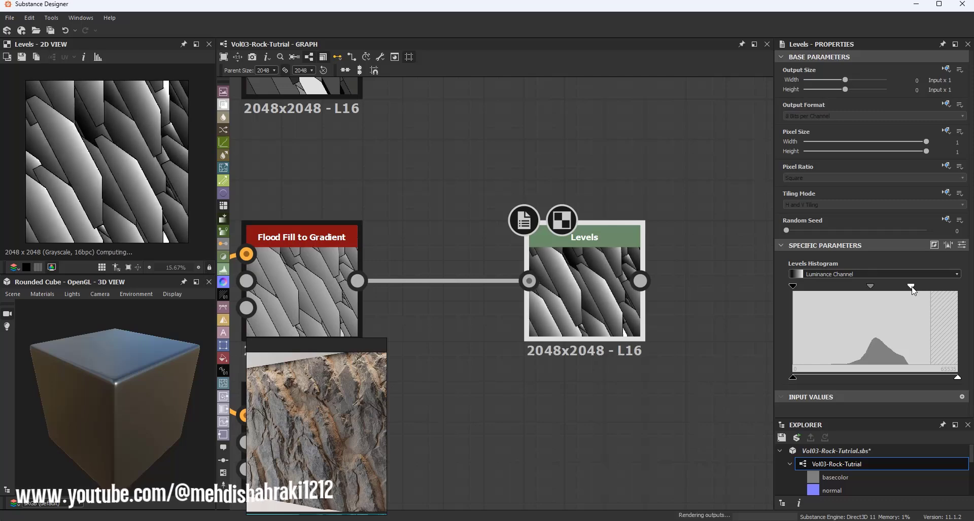
{"action": "scroll", "coordinate": [158, 127], "scroll_direction": "up", "scroll_amount": 2}
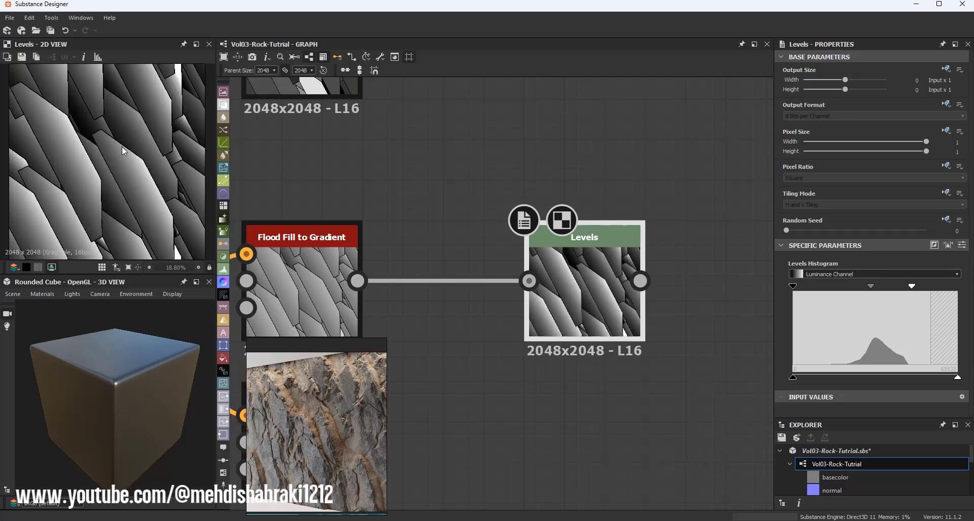
{"action": "scroll", "coordinate": [574, 229], "scroll_direction": "down", "scroll_amount": 3}
{"action": "scroll", "coordinate": [574, 230], "scroll_direction": "up", "scroll_amount": 2}
Step: Set the angle of the second Flood Fill to Gradient node to 45 degrees
{"action": "left_click", "coordinate": [429, 329]}
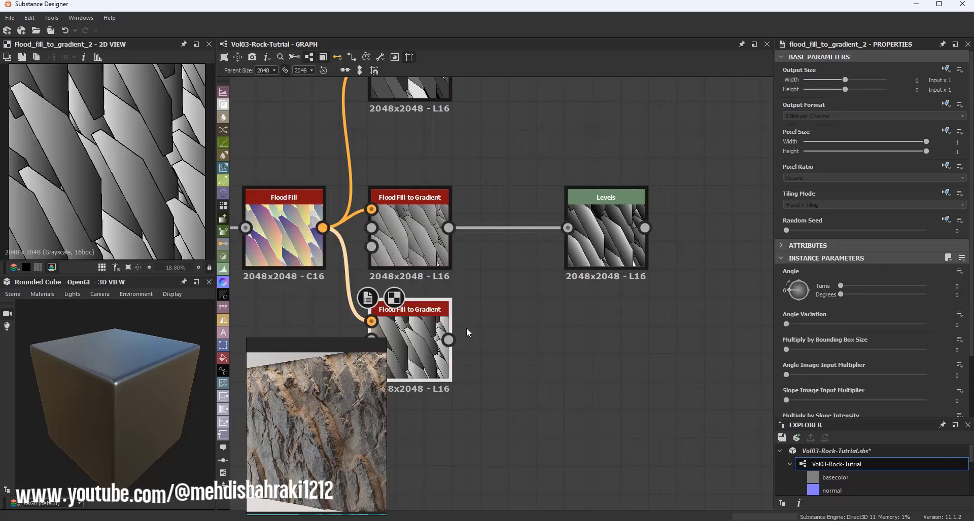
{"action": "scroll", "coordinate": [474, 235], "scroll_direction": "down", "scroll_amount": 2}
{"action": "scroll", "coordinate": [451, 269], "scroll_direction": "up", "scroll_amount": 3}
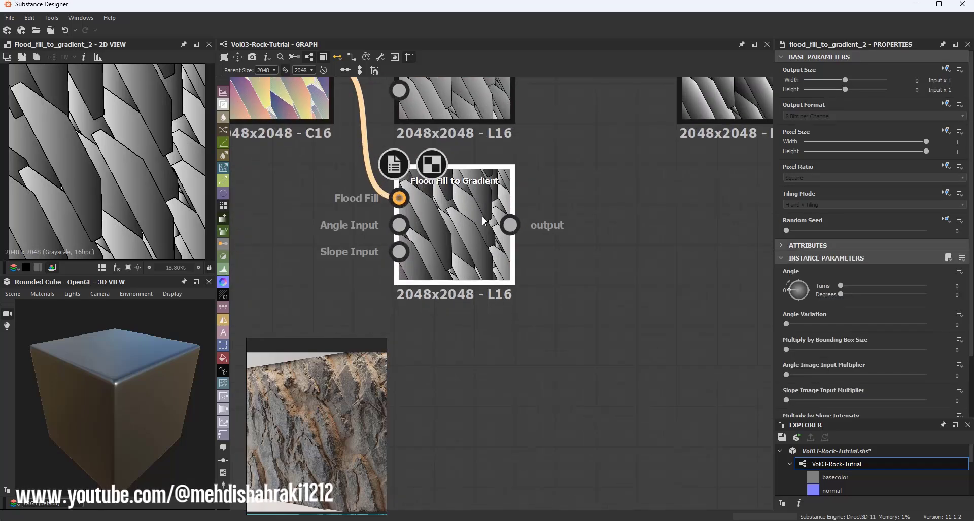
{"action": "scroll", "coordinate": [482, 221], "scroll_direction": "down", "scroll_amount": 2}
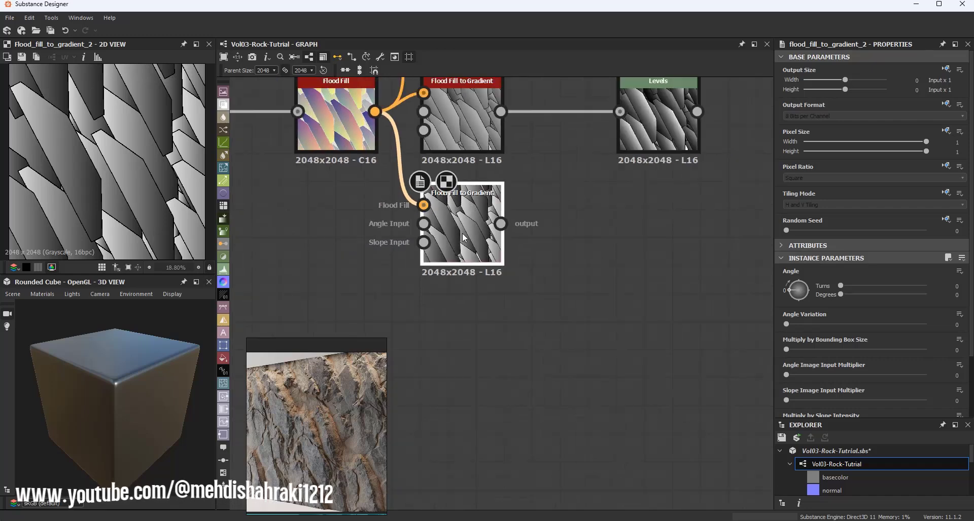
{"action": "left_click_drag", "start_coordinate": [798, 293], "coordinate": [789, 285]}
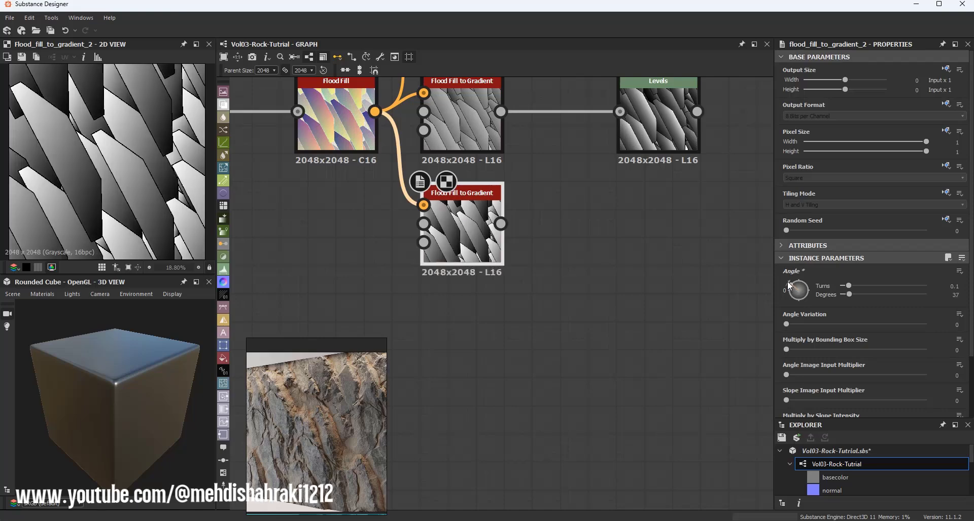
{"action": "scroll", "coordinate": [118, 210], "scroll_direction": "down", "scroll_amount": 2}
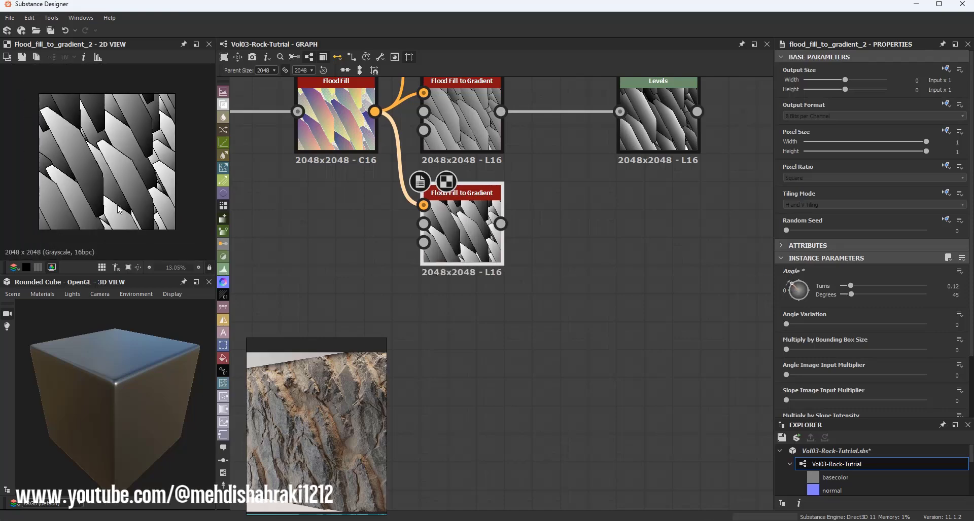
Step: Duplicate that Flood Fill to Gradient node and set the copy's angle to 225 degrees
{"action": "key", "text": "ctrl+d"}
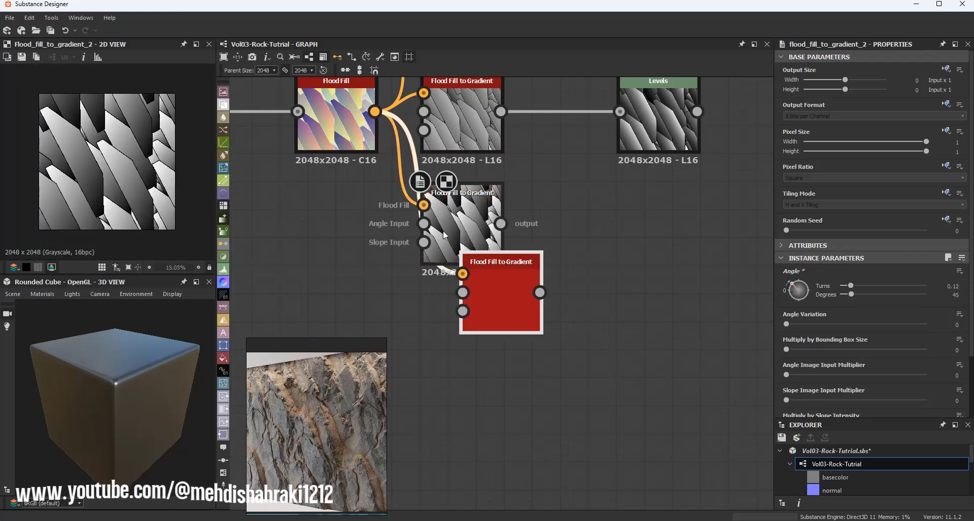
{"action": "left_click", "coordinate": [456, 337]}
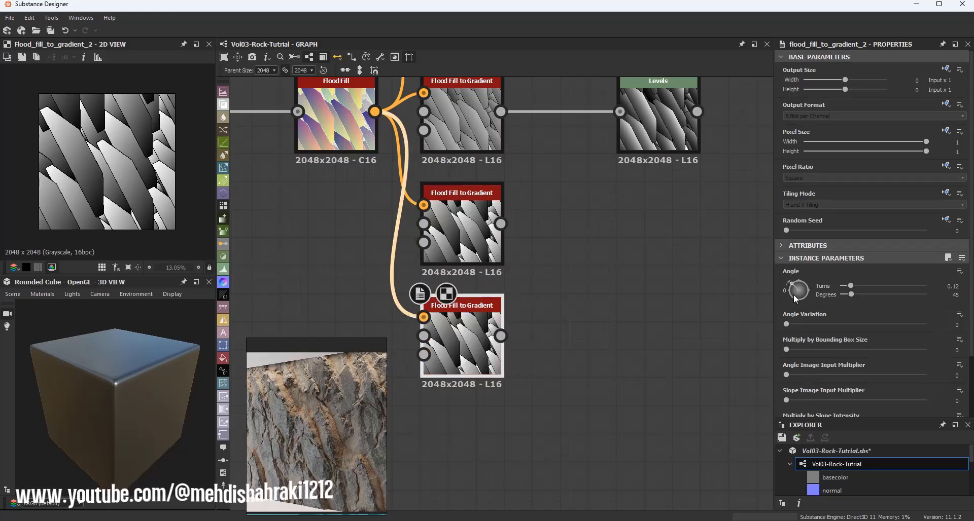
{"action": "left_click_drag", "start_coordinate": [794, 295], "coordinate": [809, 305]}
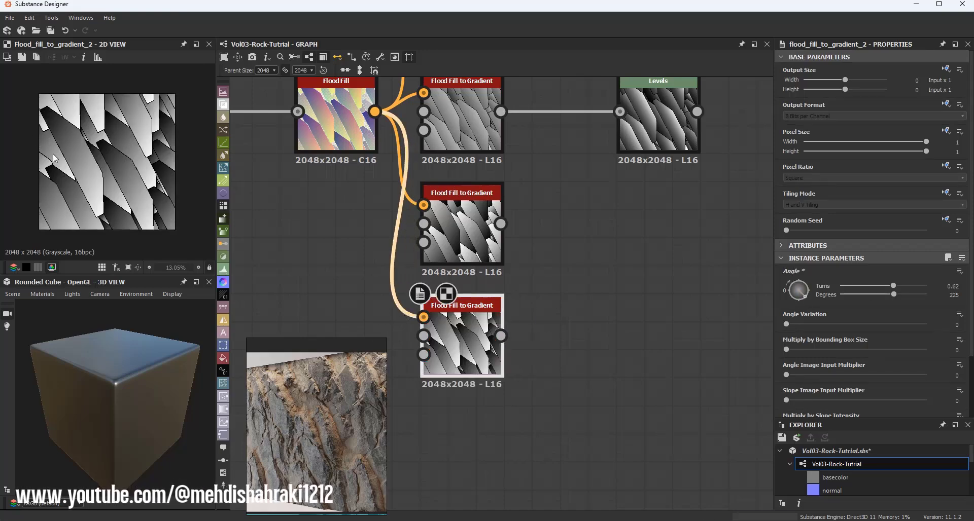
Step: Combine the 45 and 225 degree gradient nodes in a Blend node set to Multiply
{"action": "left_click_drag", "start_coordinate": [501, 223], "coordinate": [639, 264]}
{"action": "left_click", "coordinate": [657, 242]}
{"action": "left_click_drag", "start_coordinate": [500, 335], "coordinate": [632, 265]}
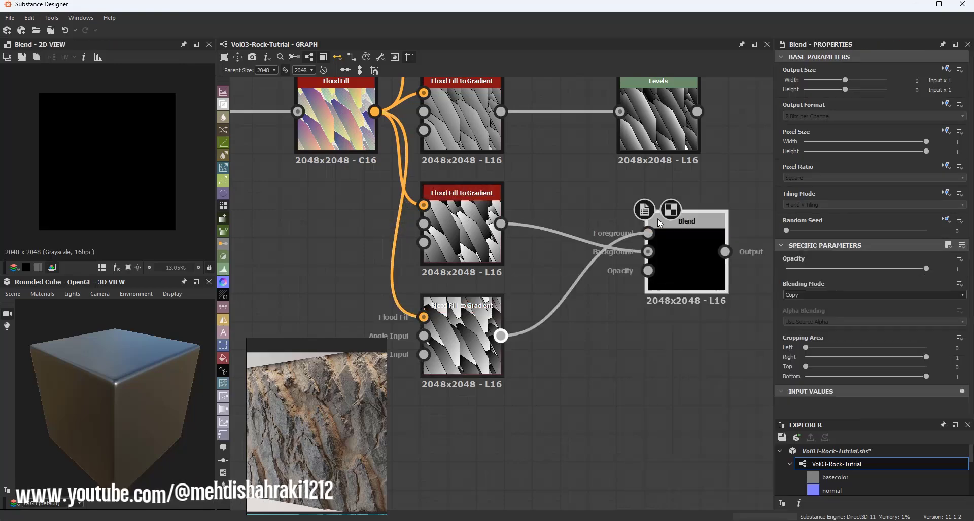
{"action": "left_click_drag", "start_coordinate": [695, 256], "coordinate": [664, 288]}
{"action": "left_click", "coordinate": [794, 295]}
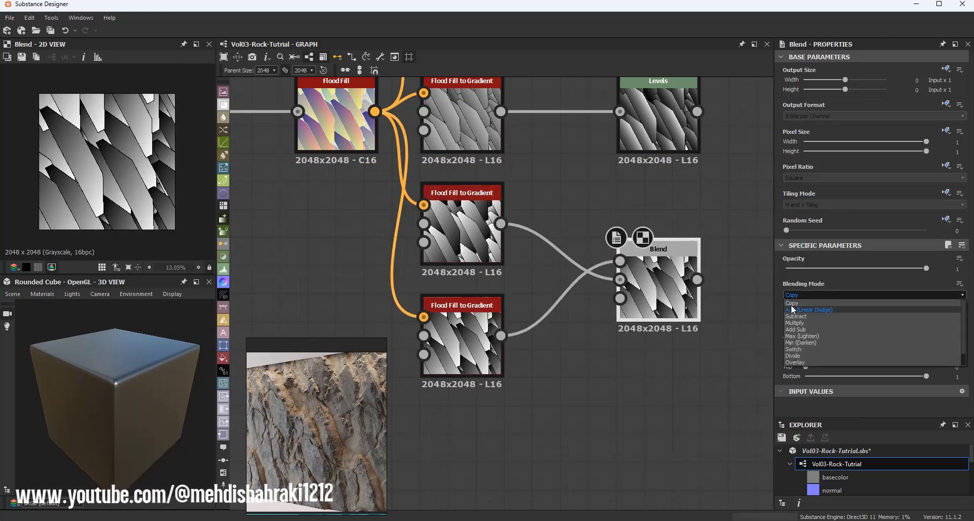
{"action": "left_click", "coordinate": [794, 323]}
Step: Add a Levels node after the Blend and brighten it by lowering the white point and adjusting midtones
{"action": "middle_click_drag", "start_coordinate": [715, 231], "coordinate": [507, 234]}
{"action": "left_click_drag", "start_coordinate": [489, 281], "coordinate": [584, 279]}
{"action": "type", "text": "le"}
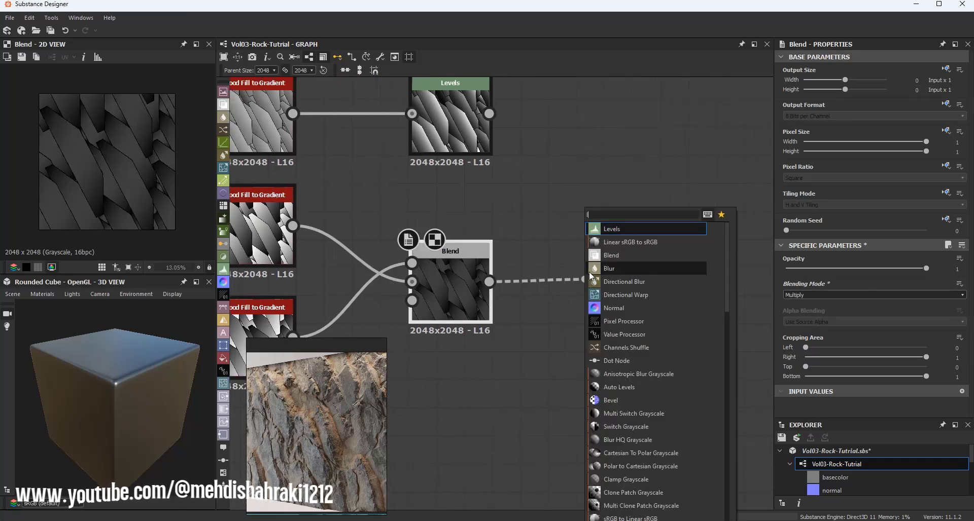
{"action": "left_click", "coordinate": [619, 232]}
{"action": "left_click_drag", "start_coordinate": [875, 286], "coordinate": [863, 287]}
{"action": "mouse_move", "coordinate": [792, 287]}
{"action": "left_mouse_down"}
{"action": "mouse_move", "coordinate": [806, 286]}
{"action": "mouse_move", "coordinate": [794, 286]}
{"action": "left_mouse_up"}
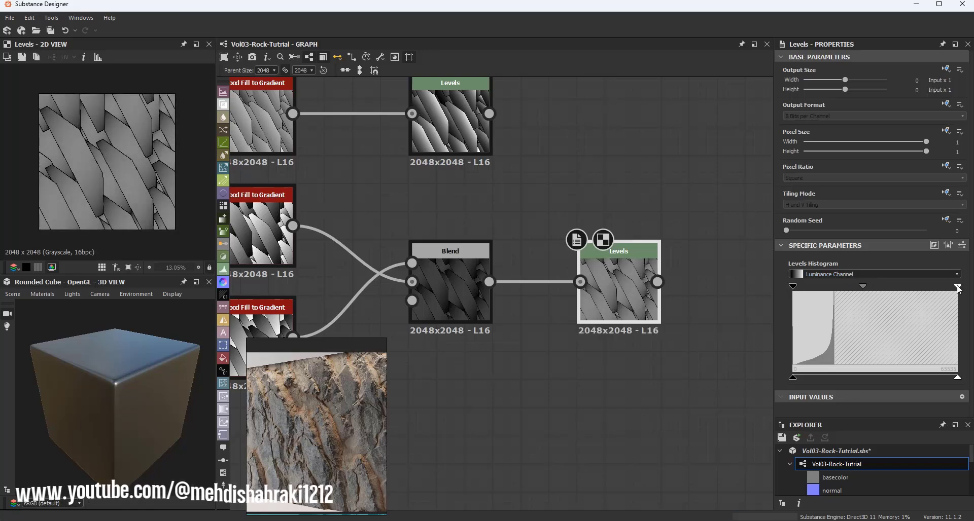
{"action": "left_click_drag", "start_coordinate": [958, 286], "coordinate": [899, 288]}
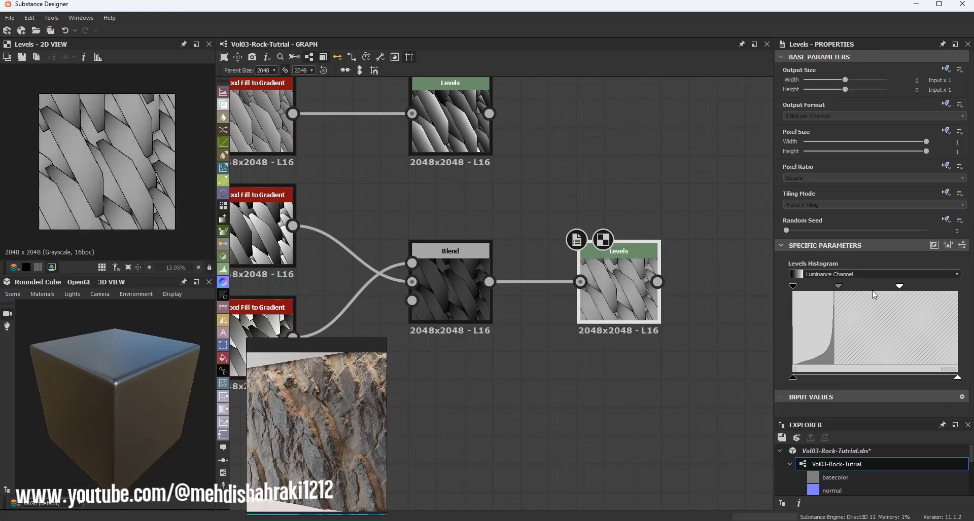
{"action": "left_click_drag", "start_coordinate": [838, 287], "coordinate": [845, 287]}
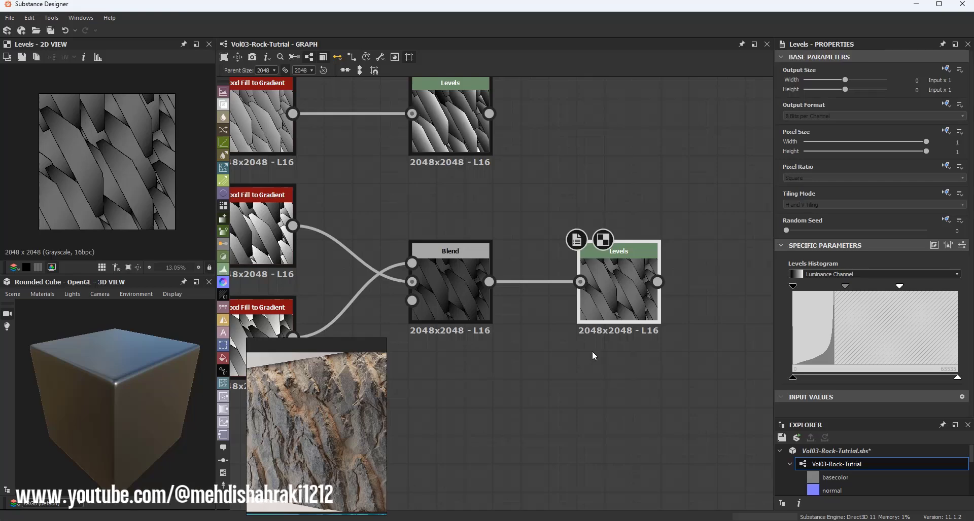
Step: Blend the two Levels outputs in a new Blend node set to Multiply
{"action": "scroll", "coordinate": [621, 312], "scroll_direction": "down", "scroll_amount": 1}
{"action": "scroll", "coordinate": [623, 313], "scroll_direction": "down", "scroll_amount": 1}
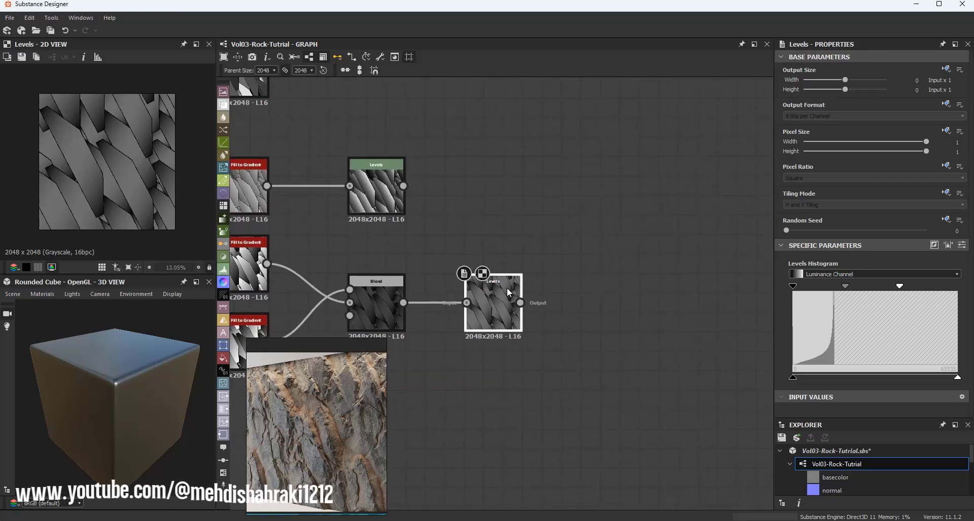
{"action": "left_click_drag", "start_coordinate": [519, 303], "coordinate": [579, 203]}
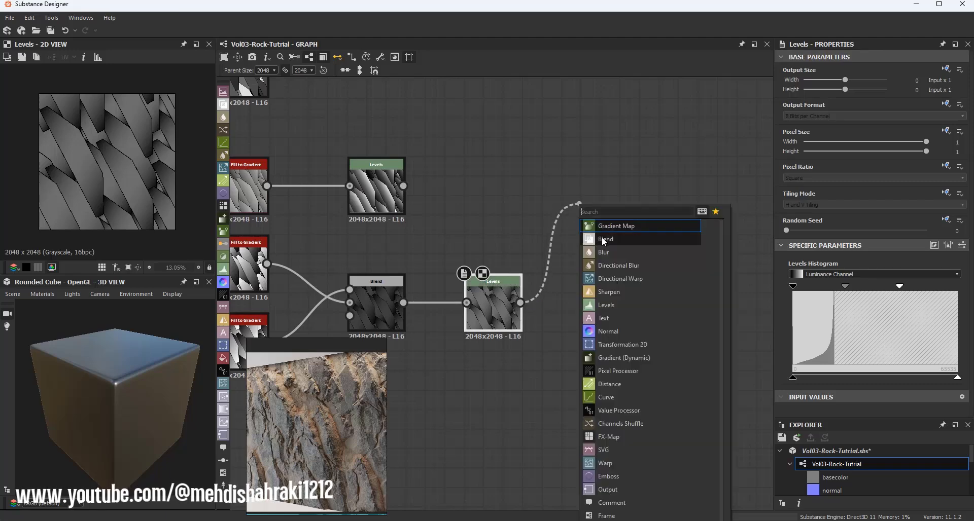
{"action": "left_click", "coordinate": [602, 239]}
{"action": "left_click_drag", "start_coordinate": [404, 186], "coordinate": [610, 204]}
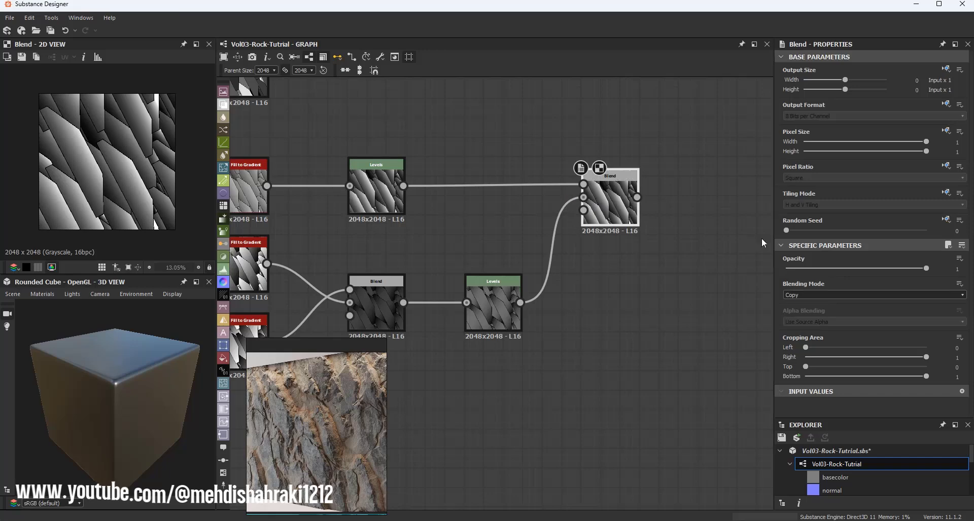
{"action": "left_click", "coordinate": [800, 297]}
{"action": "left_click", "coordinate": [819, 315]}
Step: Set the new Blend node's opacity to 0.15
{"action": "scroll", "coordinate": [92, 162], "scroll_direction": "up", "scroll_amount": 3}
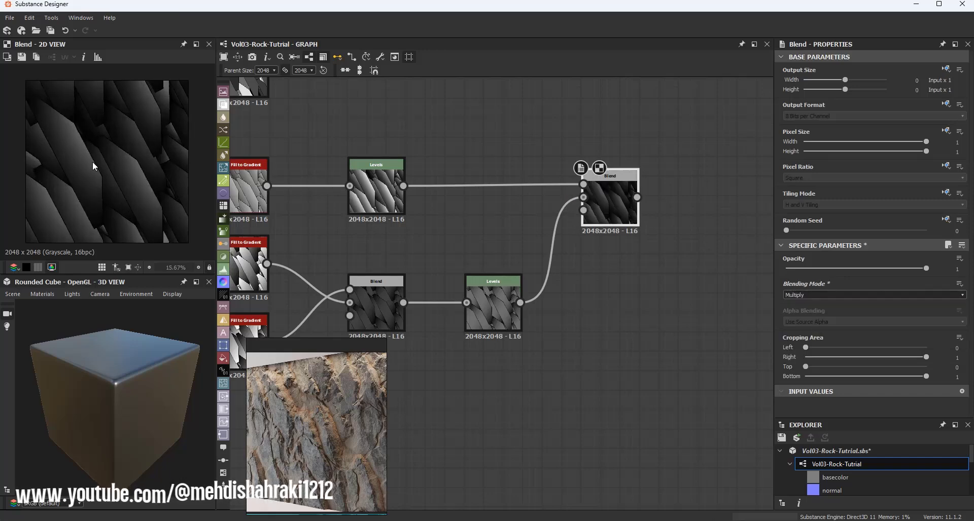
{"action": "scroll", "coordinate": [171, 199], "scroll_direction": "down", "scroll_amount": 2}
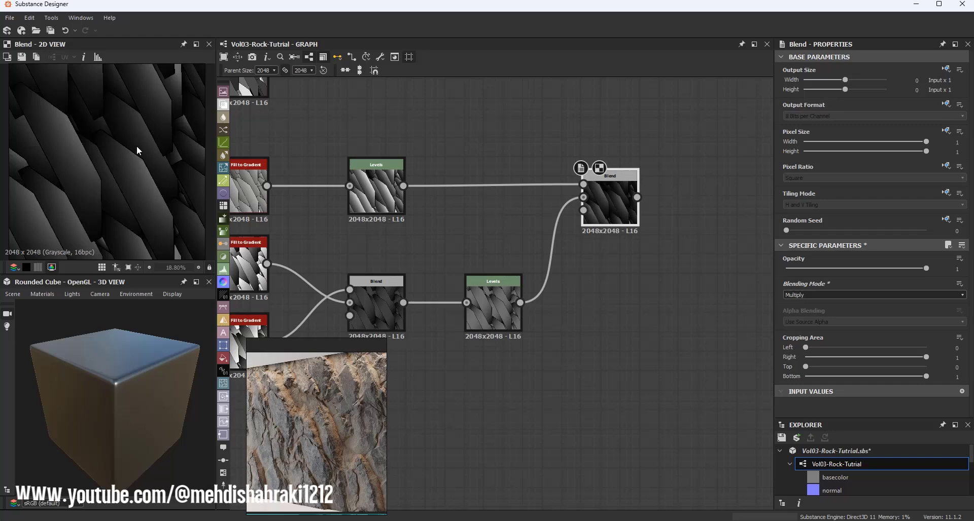
{"action": "left_click_drag", "start_coordinate": [834, 269], "coordinate": [807, 270]}
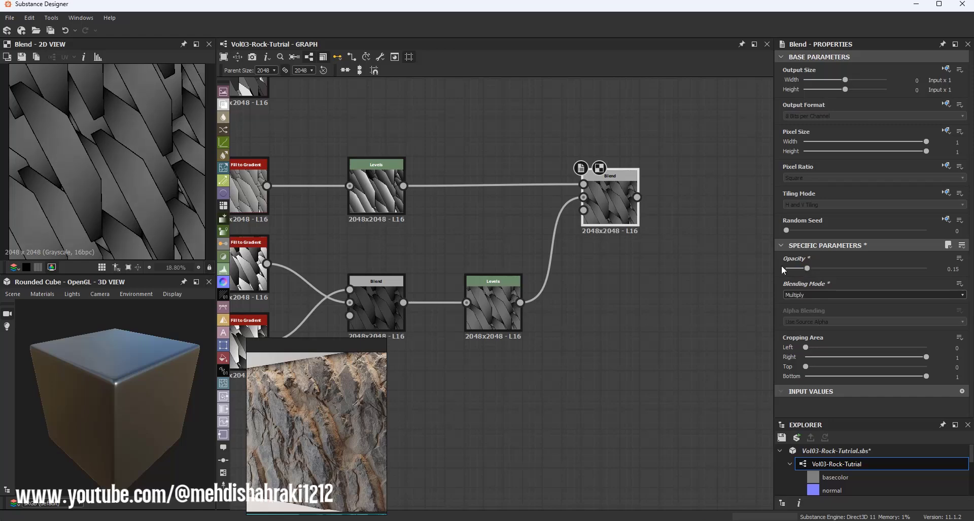
Step: Swap the foreground and background inputs of the new Blend node
{"action": "left_click_drag", "start_coordinate": [532, 144], "coordinate": [622, 200]}
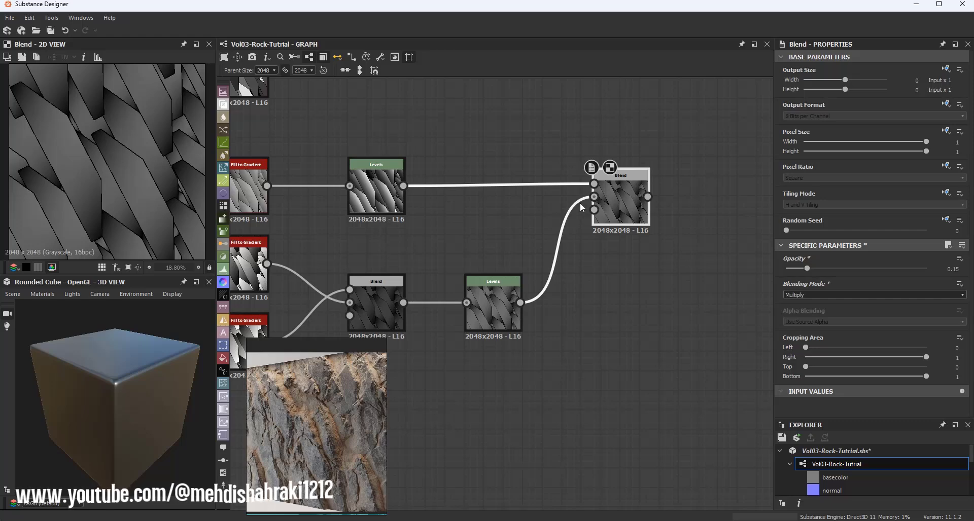
{"action": "left_click_drag", "start_coordinate": [565, 140], "coordinate": [577, 225]}
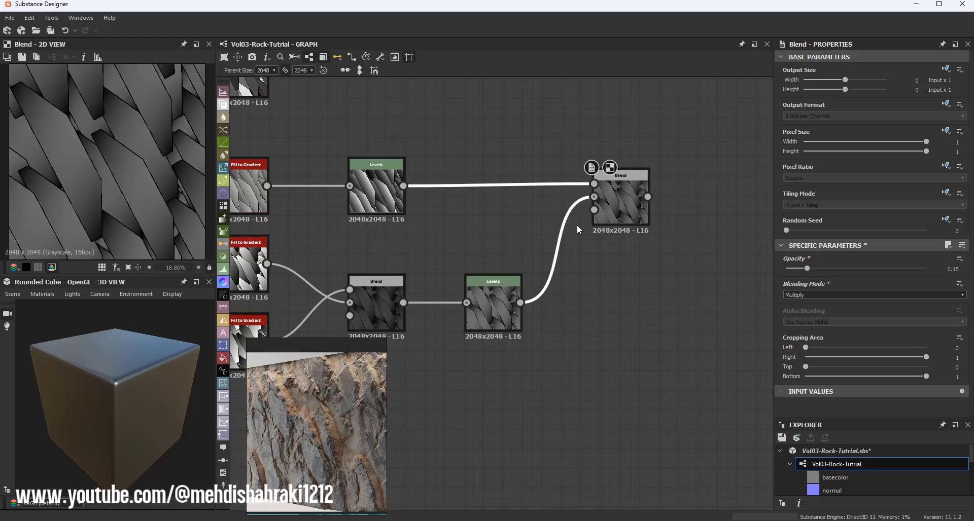
{"action": "key", "text": "x"}
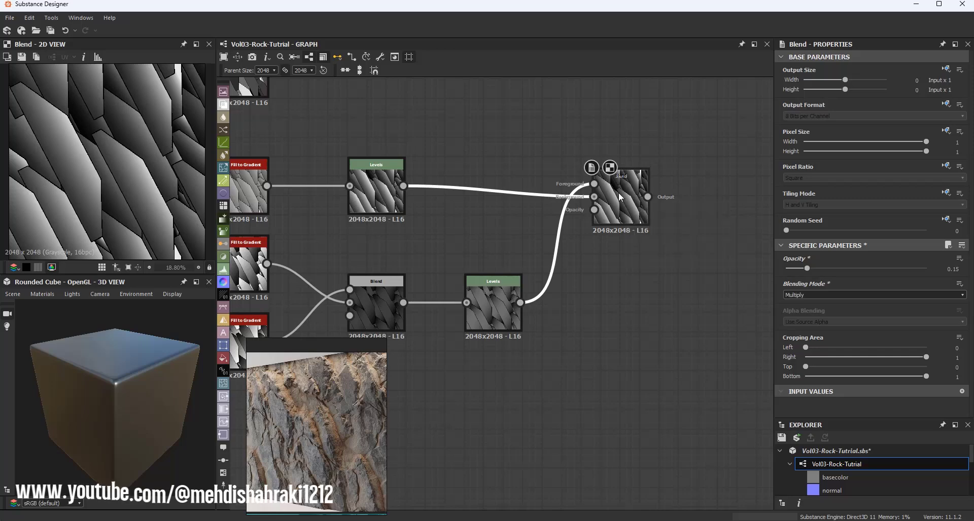
Step: Raise the multiply Blend node's opacity to 0.46, comparing its result with the upper Levels preview
{"action": "scroll", "coordinate": [626, 203], "scroll_direction": "up", "scroll_amount": 4}
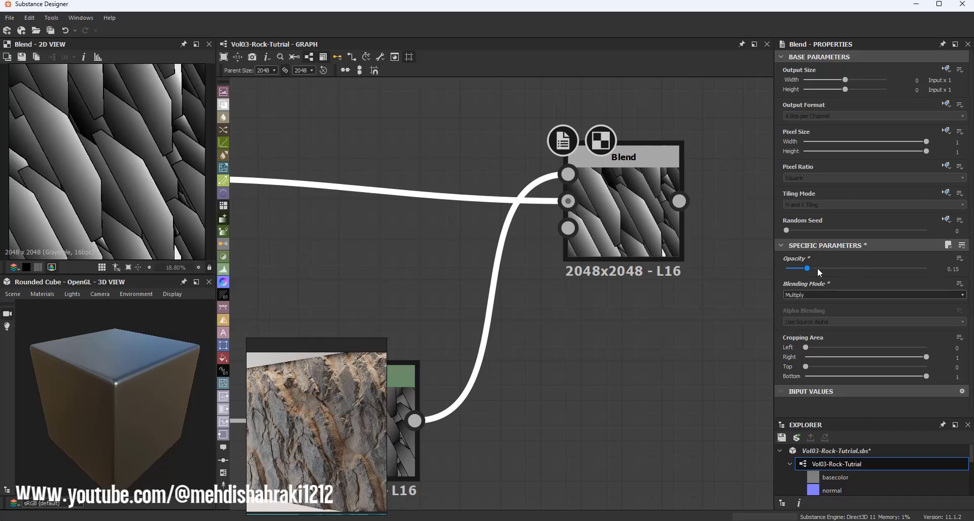
{"action": "mouse_move", "coordinate": [820, 269]}
{"action": "left_mouse_down"}
{"action": "mouse_move", "coordinate": [884, 268]}
{"action": "mouse_move", "coordinate": [835, 267]}
{"action": "left_mouse_up"}
{"action": "left_click_drag", "start_coordinate": [838, 268], "coordinate": [835, 268]}
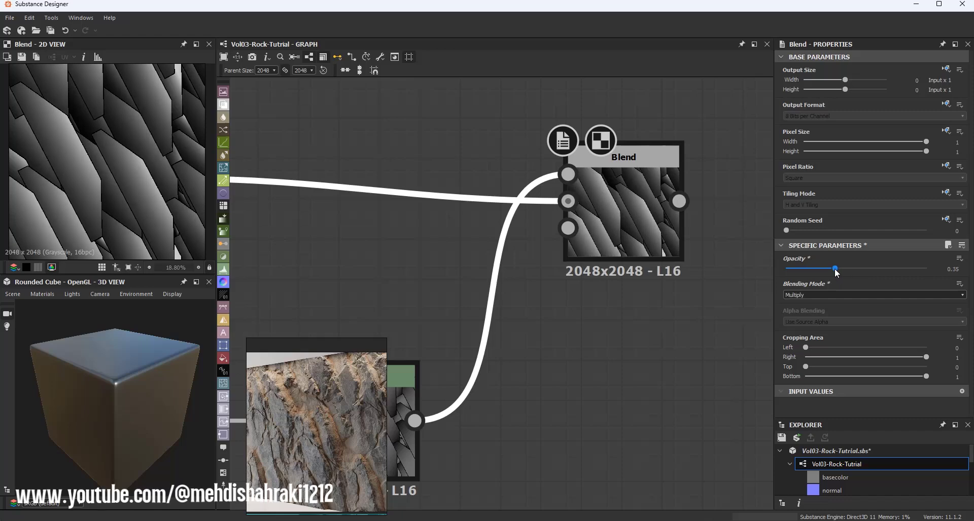
{"action": "scroll", "coordinate": [636, 232], "scroll_direction": "down", "scroll_amount": 3}
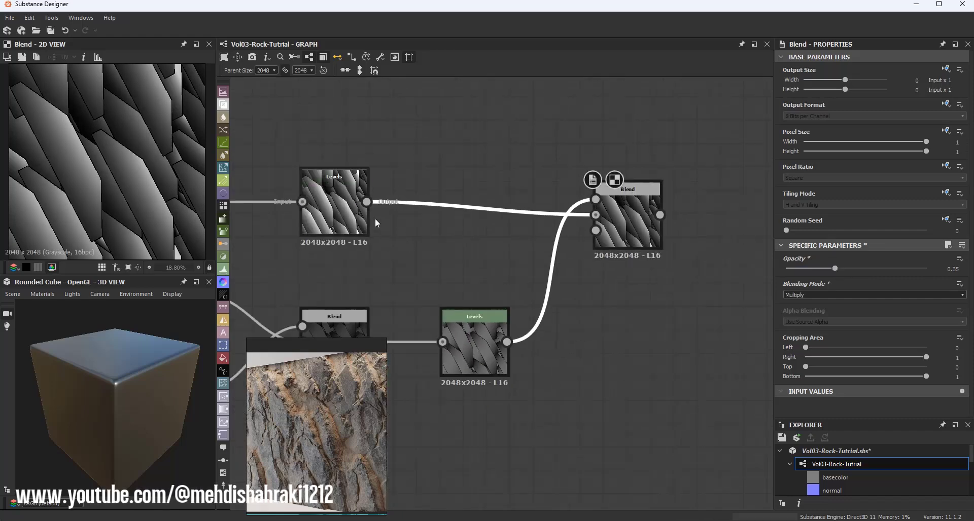
{"action": "double_click", "coordinate": [355, 218]}
{"action": "double_click", "coordinate": [624, 238]}
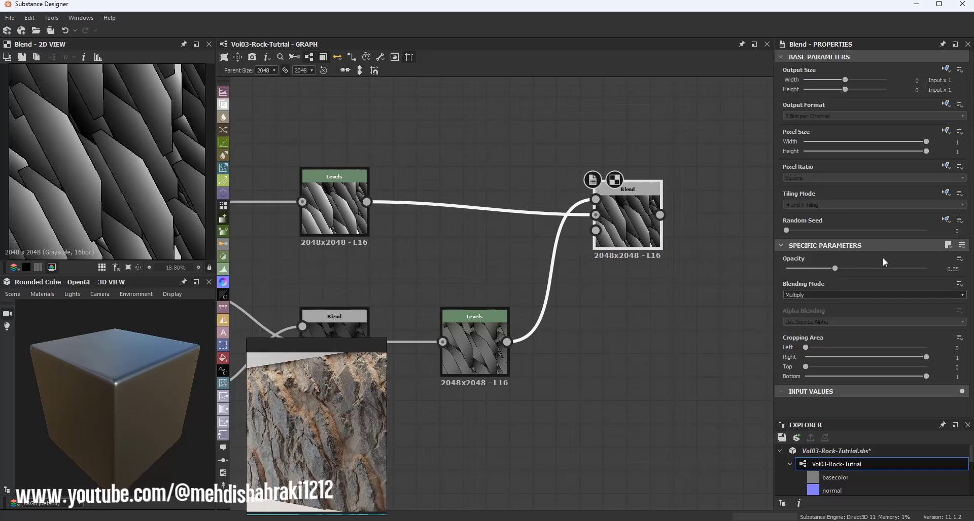
{"action": "mouse_move", "coordinate": [835, 268]}
{"action": "left_mouse_down"}
{"action": "mouse_move", "coordinate": [859, 273]}
{"action": "mouse_move", "coordinate": [850, 269]}
{"action": "left_mouse_up"}
{"action": "scroll", "coordinate": [576, 150], "scroll_direction": "down", "scroll_amount": 5}
{"action": "scroll", "coordinate": [594, 201], "scroll_direction": "up", "scroll_amount": 3}
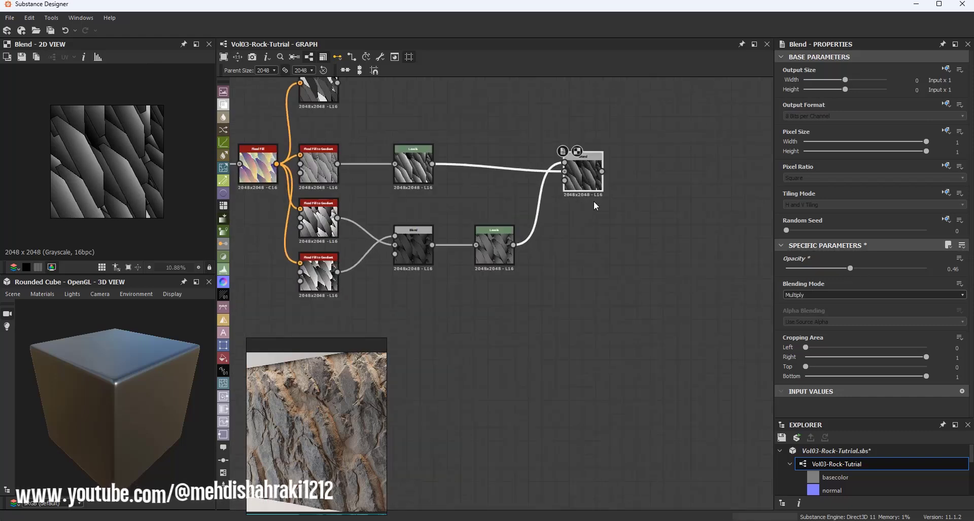
Step: Add a Distance node fed from the multiply Blend node's output
{"action": "left_click_drag", "start_coordinate": [578, 234], "coordinate": [658, 233]}
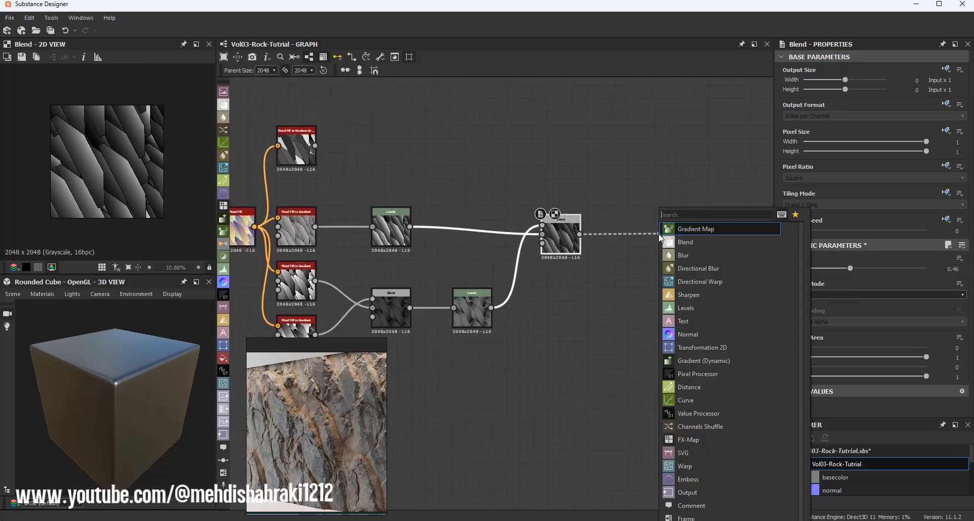
{"action": "left_click", "coordinate": [693, 387]}
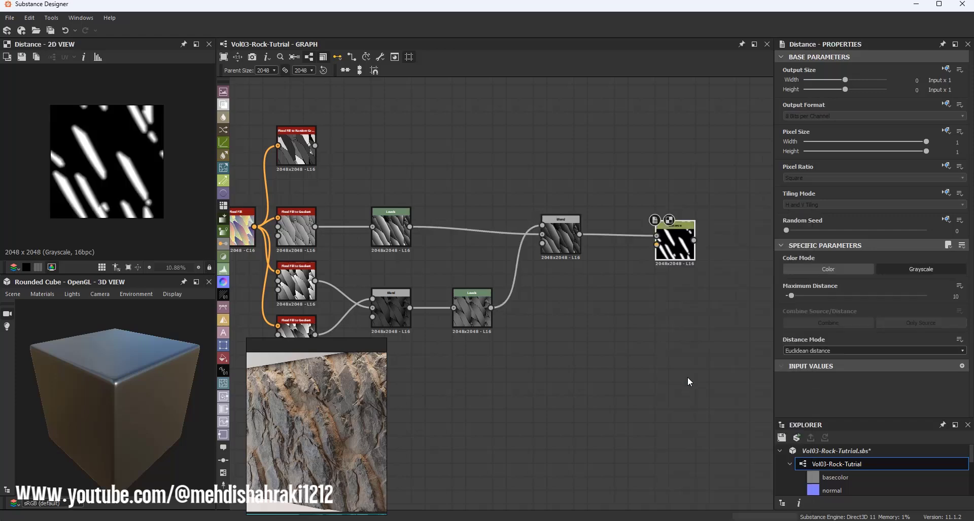
{"action": "scroll", "coordinate": [651, 241], "scroll_direction": "up", "scroll_amount": 3}
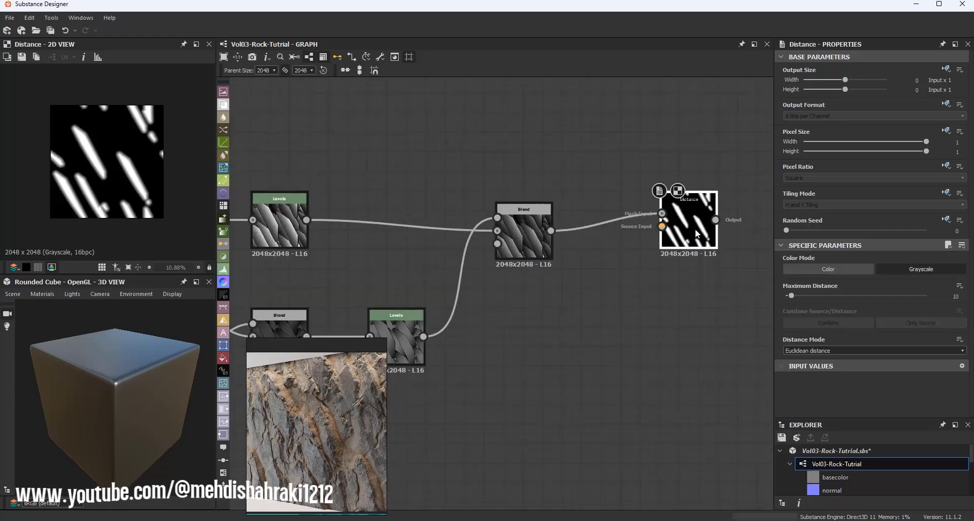
{"action": "left_click_drag", "start_coordinate": [695, 230], "coordinate": [712, 230]}
{"action": "scroll", "coordinate": [443, 223], "scroll_direction": "down", "scroll_amount": 2}
{"action": "scroll", "coordinate": [442, 223], "scroll_direction": "down", "scroll_amount": 2}
{"action": "middle_click_drag", "start_coordinate": [442, 223], "coordinate": [591, 223]}
{"action": "scroll", "coordinate": [395, 218], "scroll_direction": "up", "scroll_amount": 2}
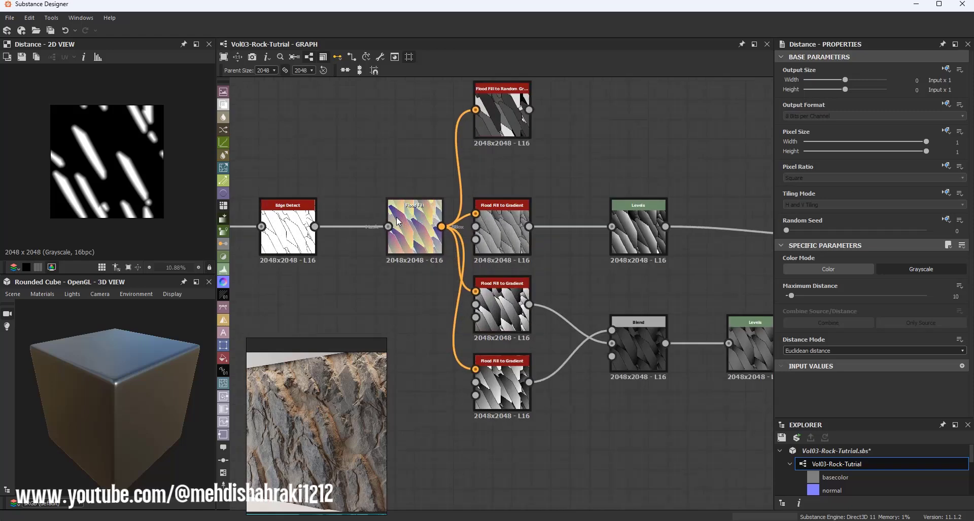
Step: Connect the multiply Blend output to both the Mask and Source inputs of the Distance node
{"action": "double_click", "coordinate": [309, 229]}
{"action": "left_click", "coordinate": [316, 227]}
{"action": "scroll", "coordinate": [317, 228], "scroll_direction": "down", "scroll_amount": 3}
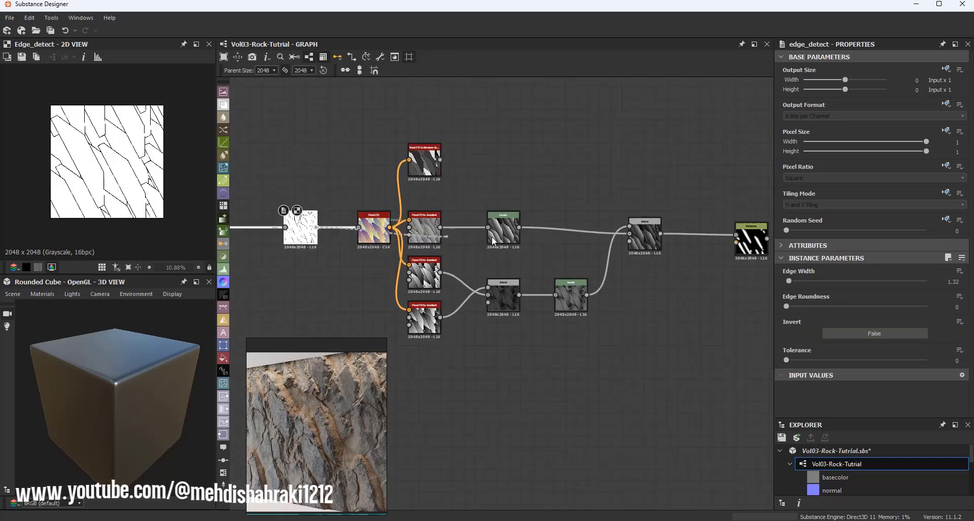
{"action": "middle_click_drag", "start_coordinate": [598, 246], "coordinate": [381, 242]}
{"action": "left_click", "coordinate": [516, 239]}
{"action": "scroll", "coordinate": [507, 241], "scroll_direction": "up", "scroll_amount": 1}
{"action": "scroll", "coordinate": [507, 239], "scroll_direction": "up", "scroll_amount": 4}
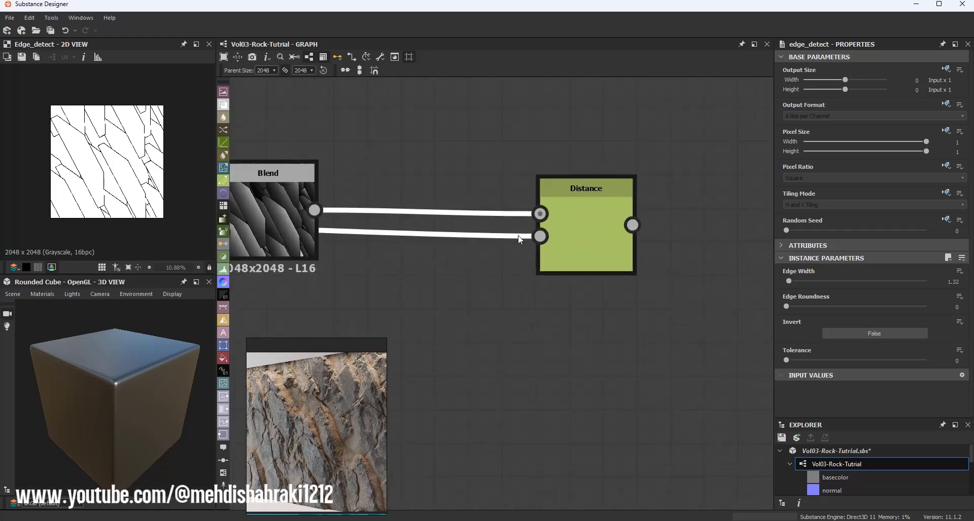
{"action": "key", "text": "x"}
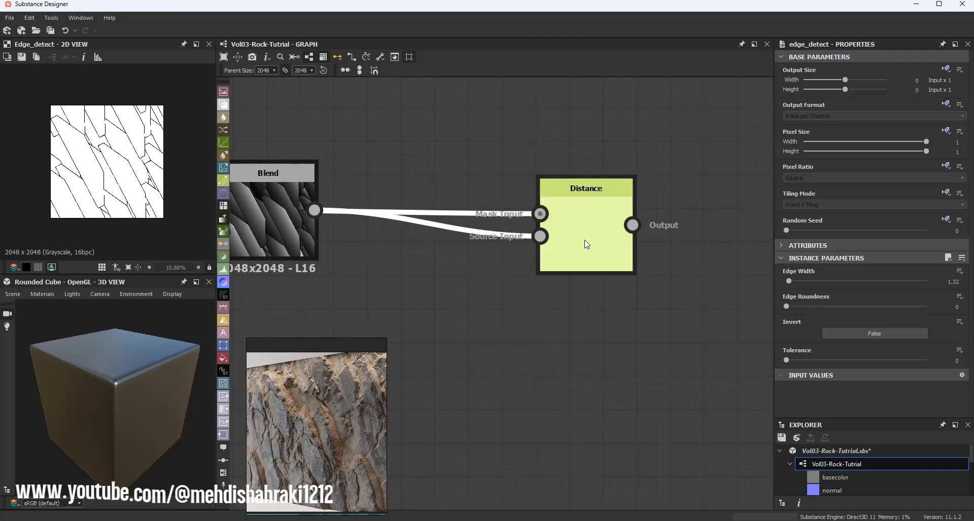
Step: Preview the Distance and multiply Blend outputs in the 2D view to compare them
{"action": "double_click", "coordinate": [584, 244]}
{"action": "scroll", "coordinate": [131, 172], "scroll_direction": "up", "scroll_amount": 4}
{"action": "scroll", "coordinate": [104, 183], "scroll_direction": "up", "scroll_amount": 2}
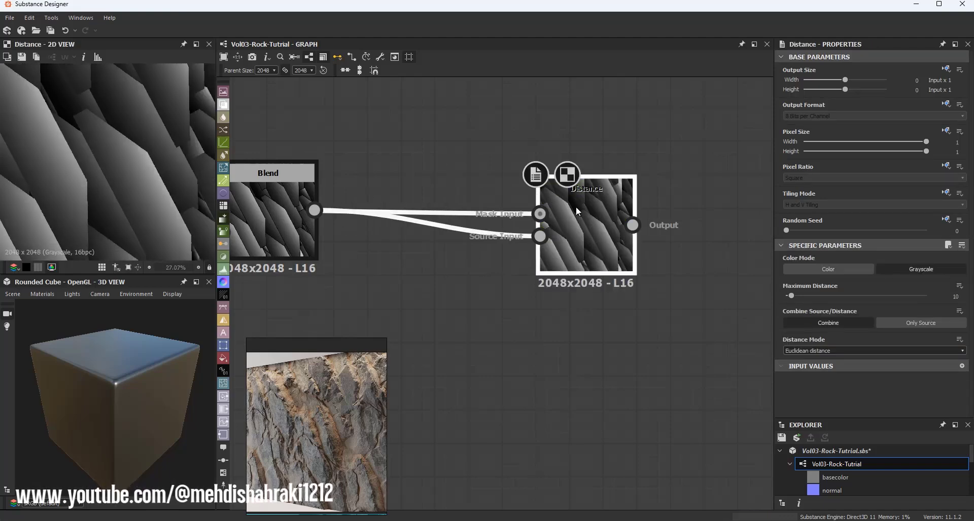
{"action": "left_click_drag", "start_coordinate": [576, 200], "coordinate": [576, 186]}
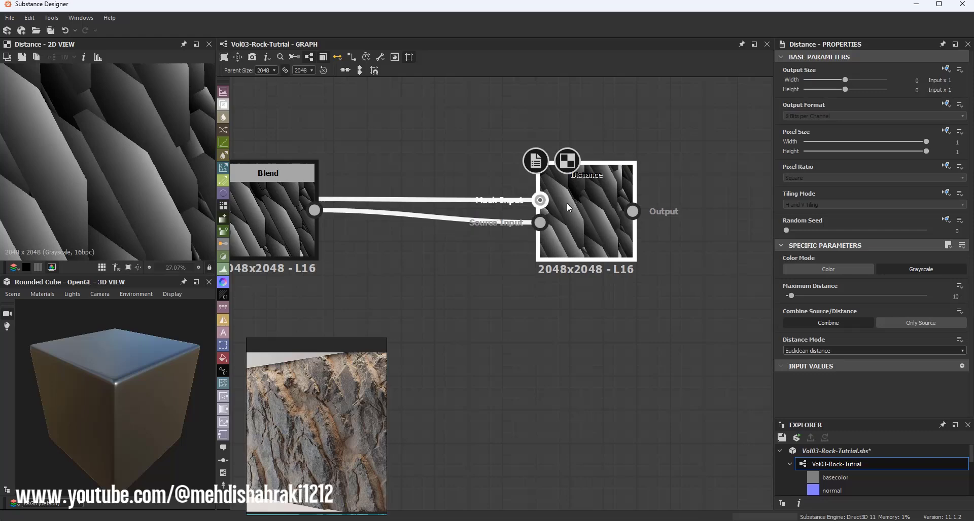
{"action": "left_click", "coordinate": [286, 211]}
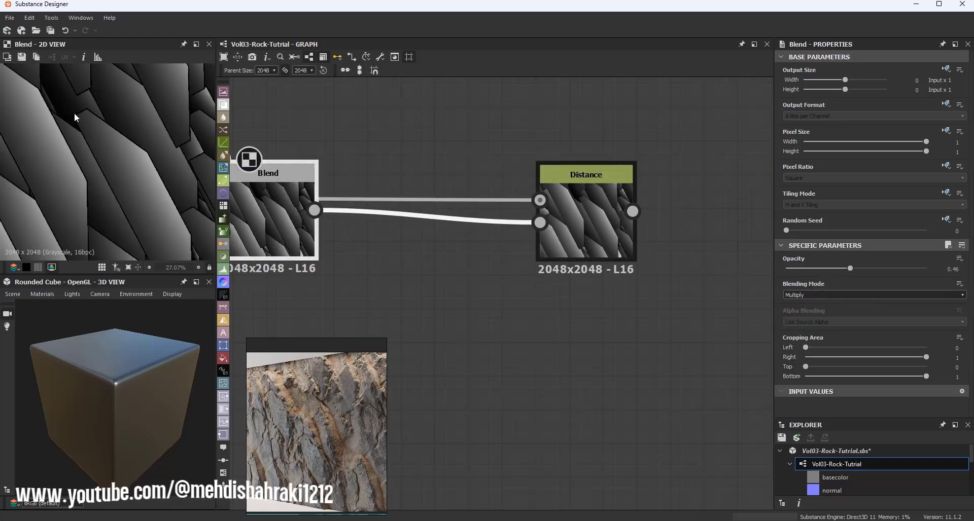
{"action": "middle_click_drag", "start_coordinate": [124, 211], "coordinate": [127, 115]}
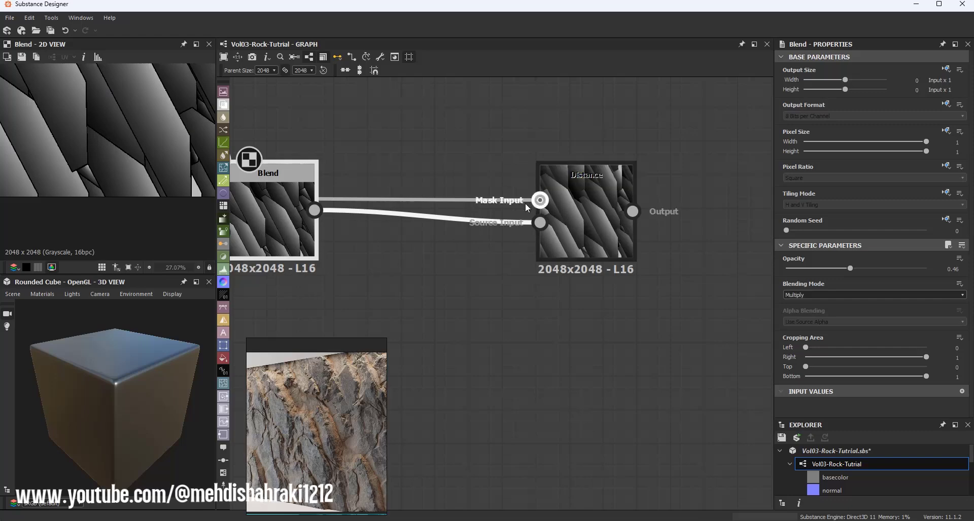
{"action": "scroll", "coordinate": [577, 218], "scroll_direction": "down", "scroll_amount": 3}
{"action": "middle_click_drag", "start_coordinate": [297, 223], "coordinate": [716, 225]}
{"action": "scroll", "coordinate": [543, 223], "scroll_direction": "down", "scroll_amount": 1}
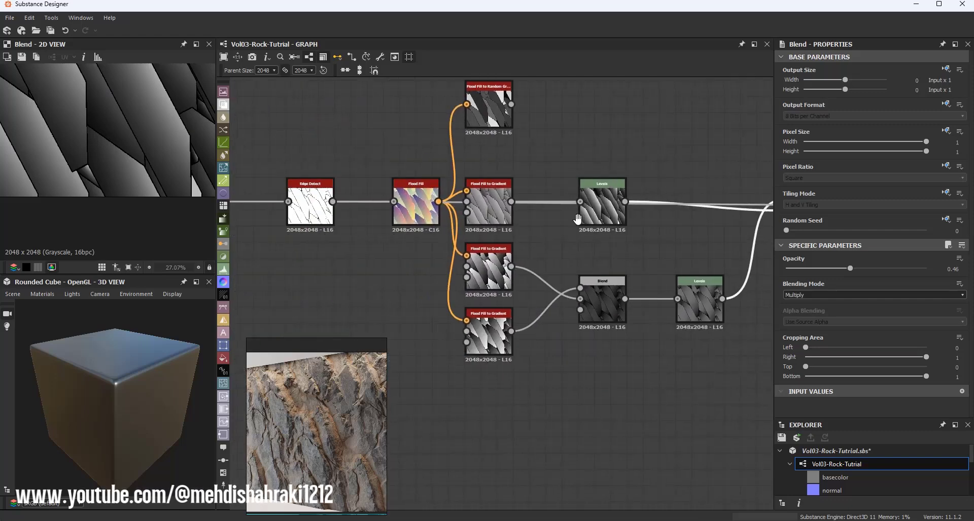
{"action": "scroll", "coordinate": [321, 212], "scroll_direction": "up", "scroll_amount": 4}
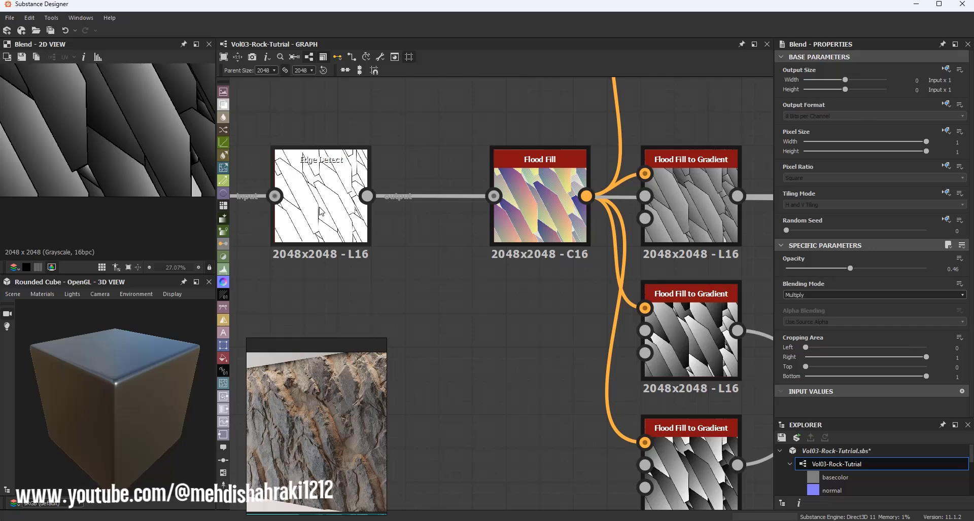
{"action": "scroll", "coordinate": [407, 205], "scroll_direction": "down", "scroll_amount": 3}
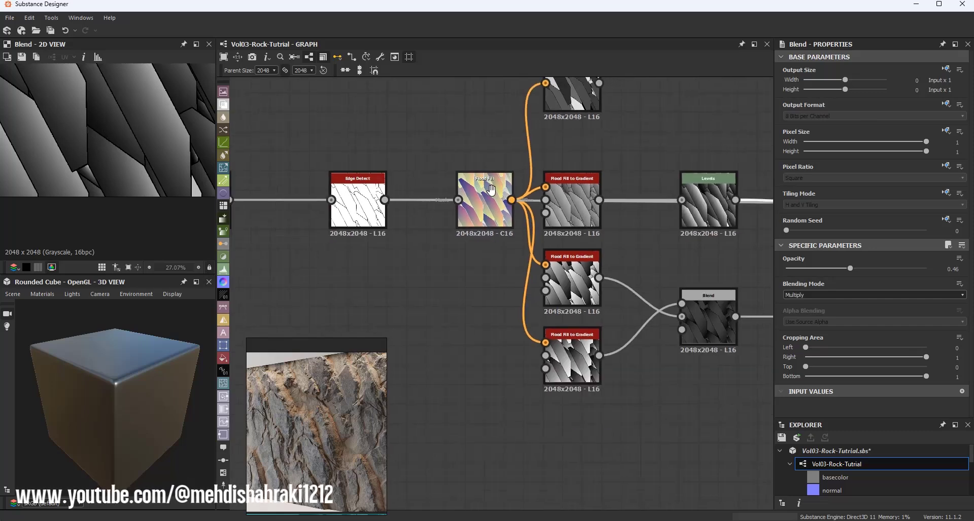
{"action": "middle_click_drag", "start_coordinate": [567, 205], "coordinate": [412, 203]}
{"action": "scroll", "coordinate": [411, 203], "scroll_direction": "up", "scroll_amount": 5}
Step: Compare the Flood Fill to Gradient and Distance outputs in the 2D view at different zoom levels
{"action": "double_click", "coordinate": [409, 200]}
{"action": "scroll", "coordinate": [156, 202], "scroll_direction": "up", "scroll_amount": 3}
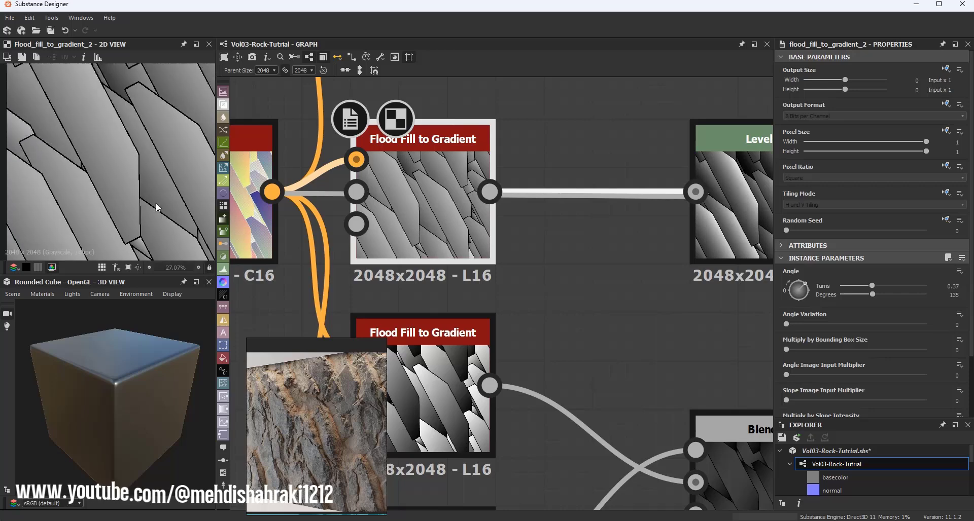
{"action": "scroll", "coordinate": [146, 177], "scroll_direction": "down", "scroll_amount": 2}
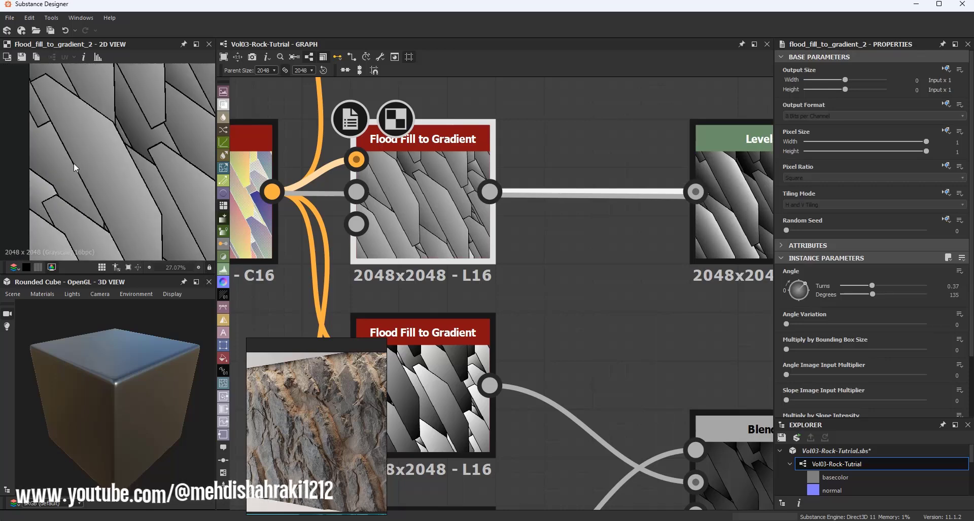
{"action": "scroll", "coordinate": [494, 196], "scroll_direction": "down", "scroll_amount": 5}
{"action": "middle_click_drag", "start_coordinate": [602, 198], "coordinate": [324, 197]}
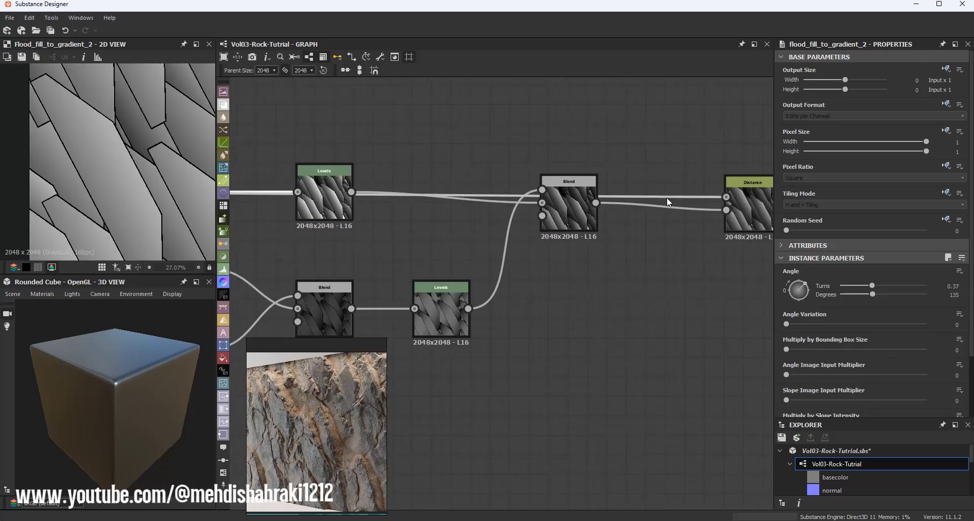
{"action": "middle_click_drag", "start_coordinate": [712, 200], "coordinate": [462, 190]}
{"action": "double_click", "coordinate": [479, 208]}
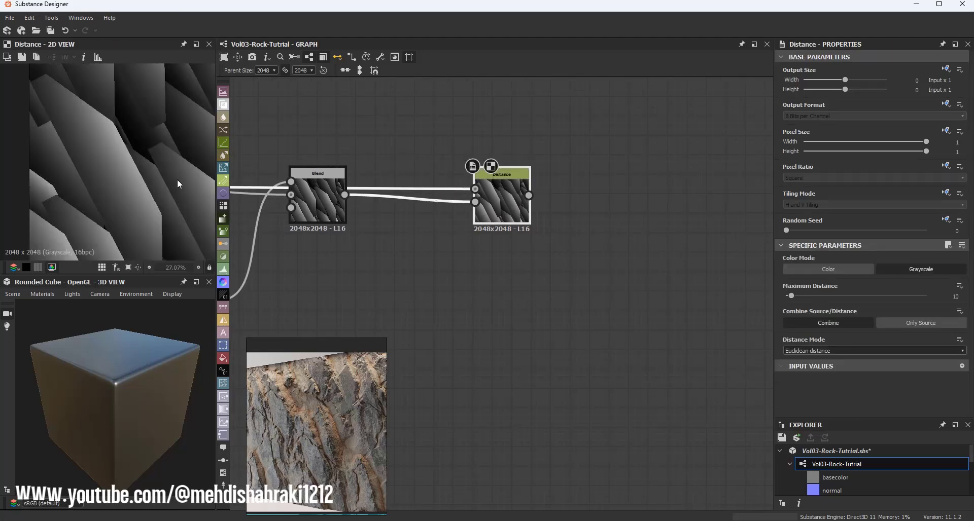
{"action": "scroll", "coordinate": [395, 202], "scroll_direction": "down", "scroll_amount": 3}
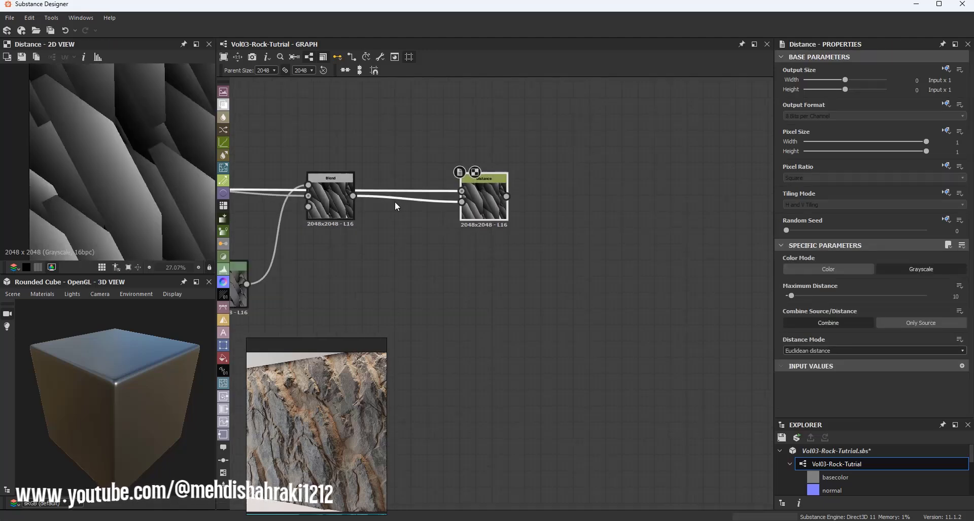
{"action": "middle_click_drag", "start_coordinate": [328, 198], "coordinate": [609, 197]}
{"action": "scroll", "coordinate": [284, 193], "scroll_direction": "up", "scroll_amount": 8}
{"action": "scroll", "coordinate": [282, 194], "scroll_direction": "down", "scroll_amount": 6}
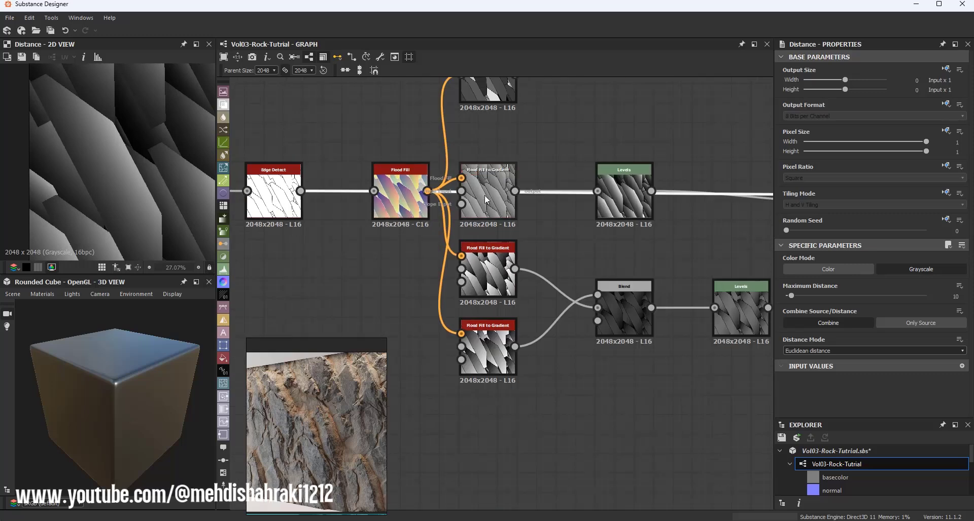
{"action": "middle_click_drag", "start_coordinate": [730, 197], "coordinate": [391, 197]}
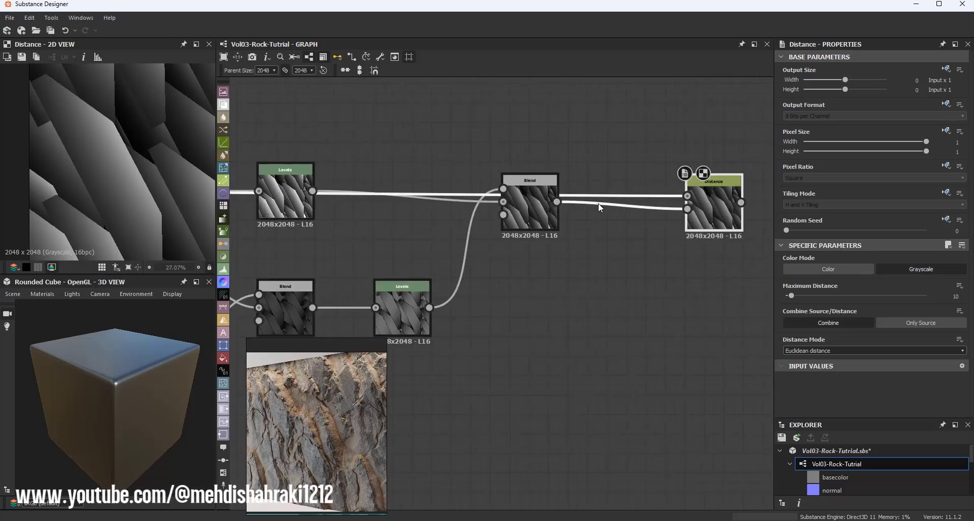
{"action": "middle_click_drag", "start_coordinate": [599, 205], "coordinate": [479, 212]}
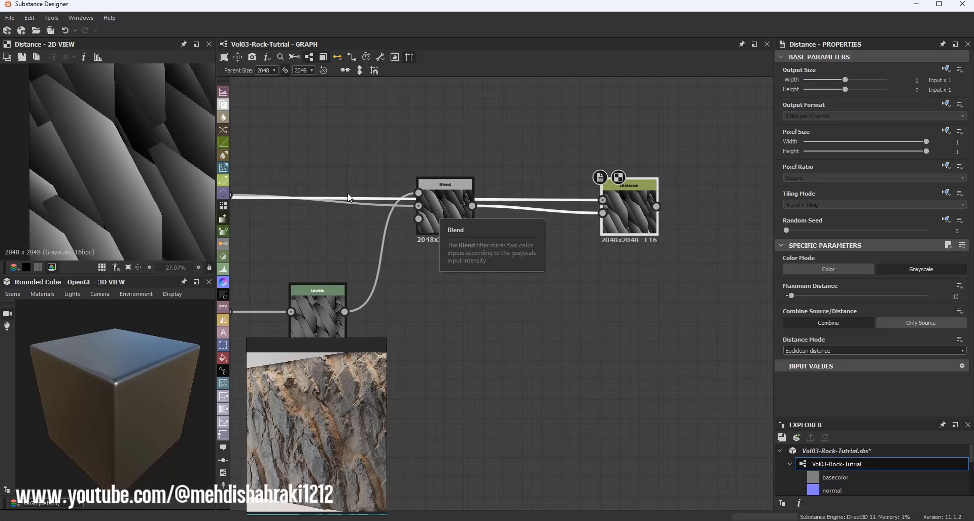
{"action": "scroll", "coordinate": [109, 119], "scroll_direction": "up", "scroll_amount": 4}
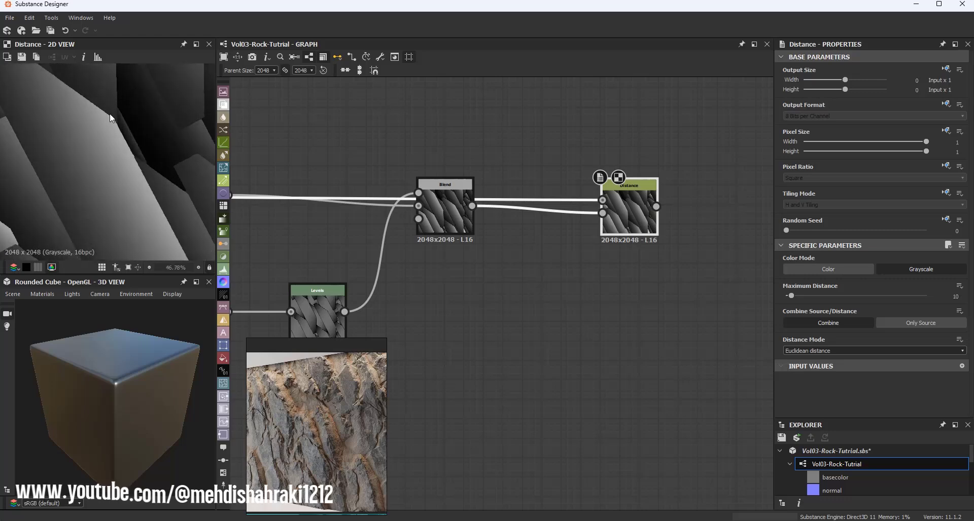
{"action": "scroll", "coordinate": [114, 121], "scroll_direction": "down", "scroll_amount": 4}
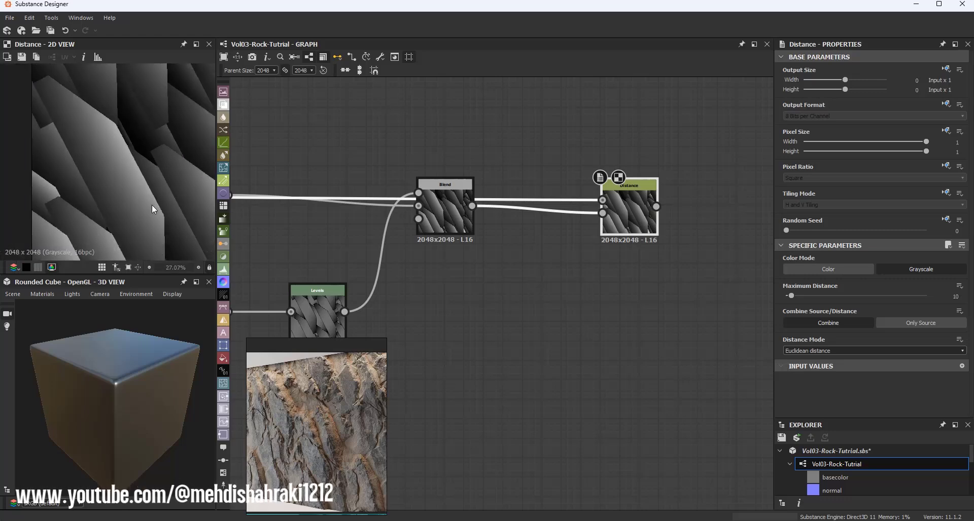
{"action": "scroll", "coordinate": [142, 170], "scroll_direction": "down", "scroll_amount": 3}
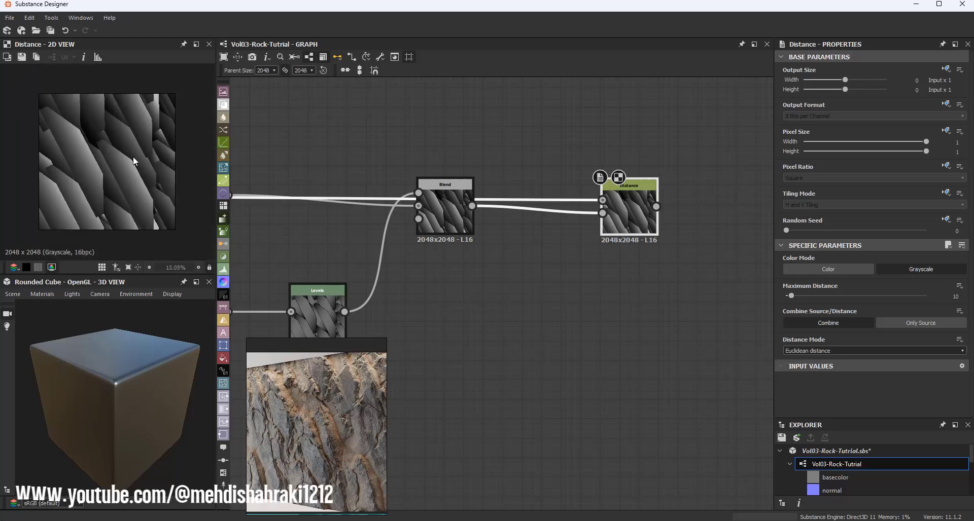
{"action": "scroll", "coordinate": [501, 192], "scroll_direction": "down", "scroll_amount": 2}
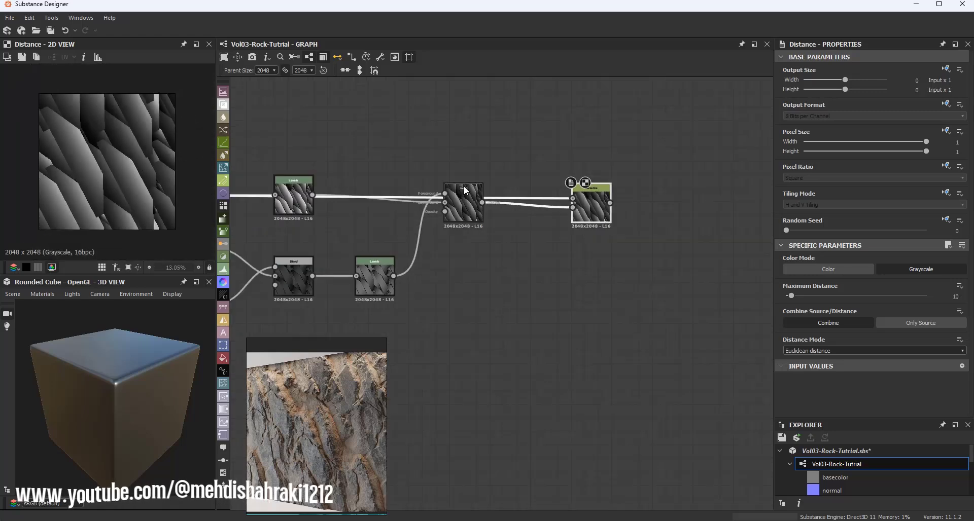
Step: Add a new Blend node from the multiply Blend node's output
{"action": "middle_click_drag", "start_coordinate": [574, 192], "coordinate": [492, 190]}
{"action": "scroll", "coordinate": [387, 189], "scroll_direction": "up", "scroll_amount": 1}
{"action": "scroll", "coordinate": [386, 189], "scroll_direction": "up", "scroll_amount": 1}
{"action": "left_click_drag", "start_coordinate": [516, 201], "coordinate": [653, 205]}
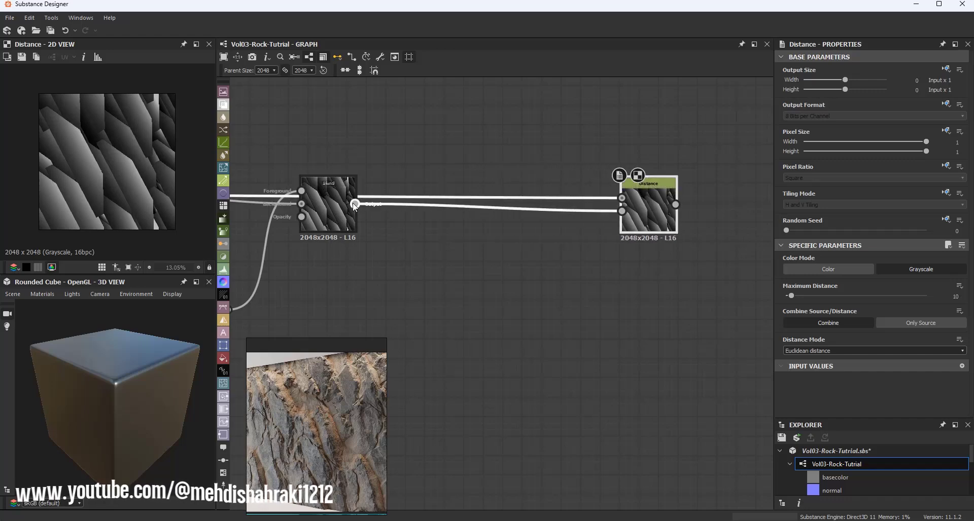
{"action": "left_click_drag", "start_coordinate": [356, 204], "coordinate": [452, 235]}
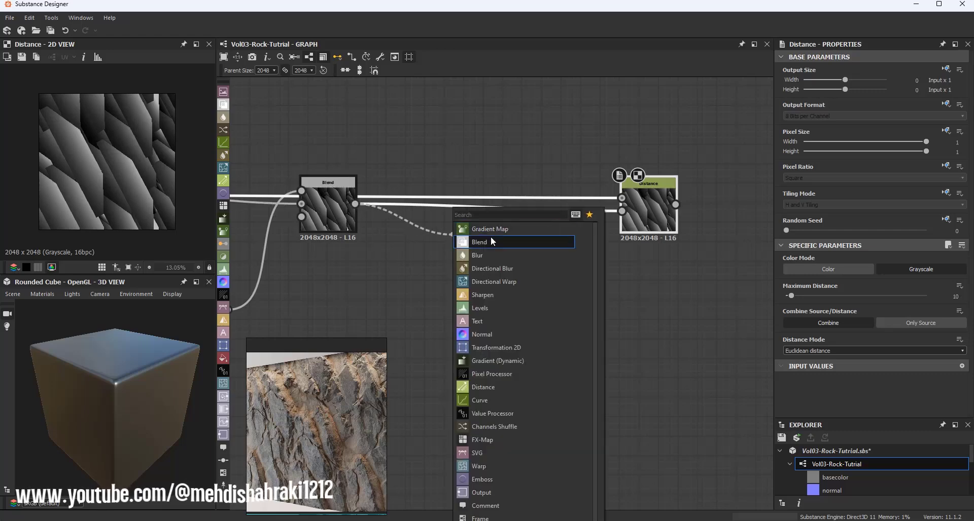
{"action": "left_click", "coordinate": [491, 236]}
Step: Connect the Flood Fill to Random Grayscale output to the new Blend node's foreground input
{"action": "middle_click_drag", "start_coordinate": [304, 189], "coordinate": [506, 190]}
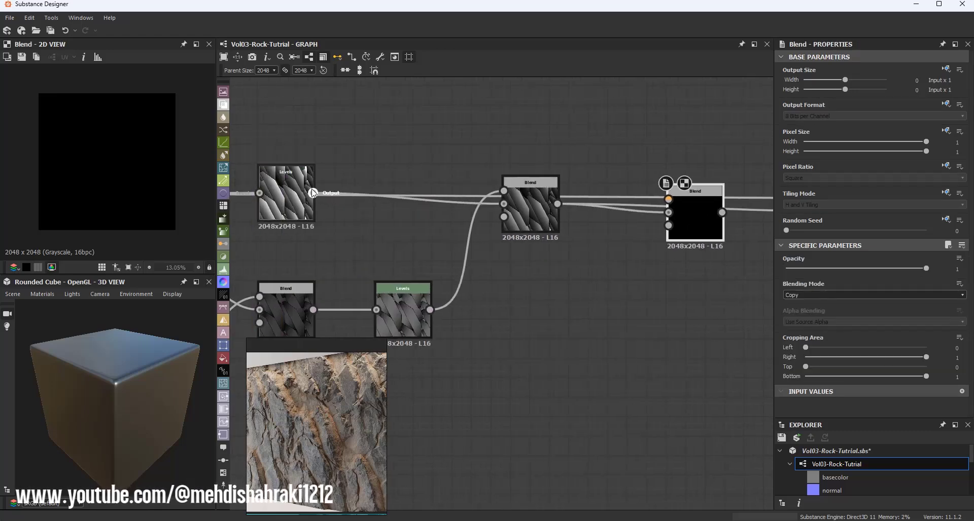
{"action": "scroll", "coordinate": [299, 183], "scroll_direction": "down", "scroll_amount": 4}
{"action": "middle_click_drag", "start_coordinate": [300, 184], "coordinate": [421, 204]}
{"action": "left_click_drag", "start_coordinate": [362, 152], "coordinate": [599, 212]}
{"action": "key", "text": "alt"}
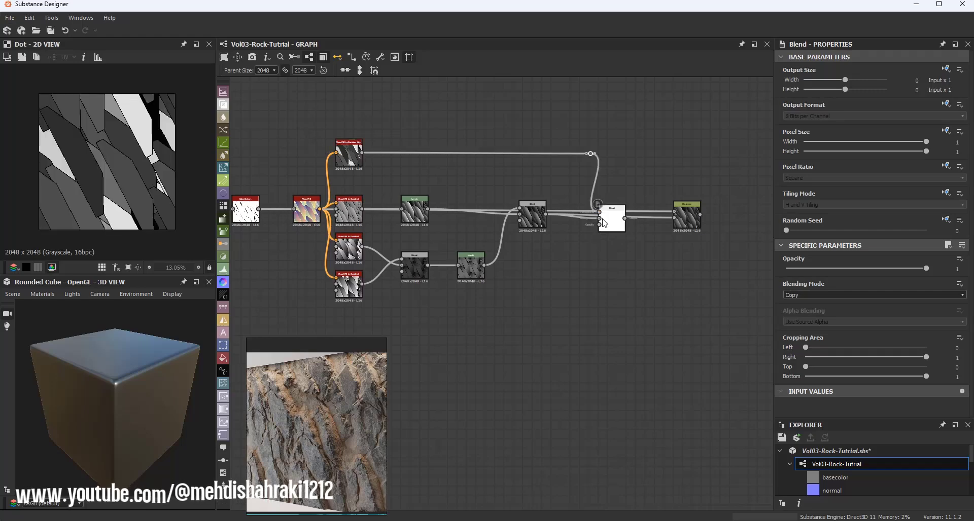
Step: Set the new Blend node's blending mode to Multiply and its opacity to about 0.38
{"action": "scroll", "coordinate": [602, 214], "scroll_direction": "up", "scroll_amount": 4}
{"action": "scroll", "coordinate": [158, 199], "scroll_direction": "up", "scroll_amount": 1}
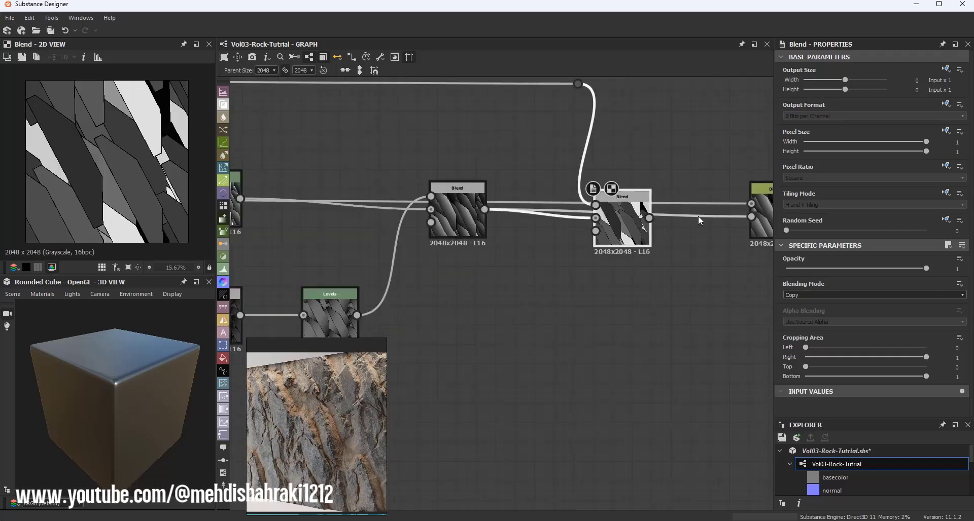
{"action": "left_click", "coordinate": [814, 294]}
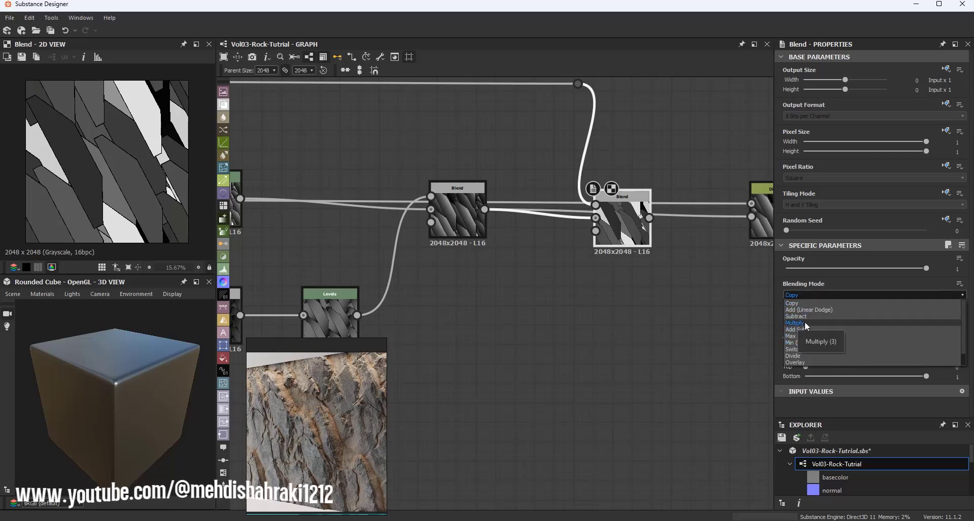
{"action": "left_click", "coordinate": [804, 323]}
{"action": "left_click_drag", "start_coordinate": [926, 269], "coordinate": [839, 270]}
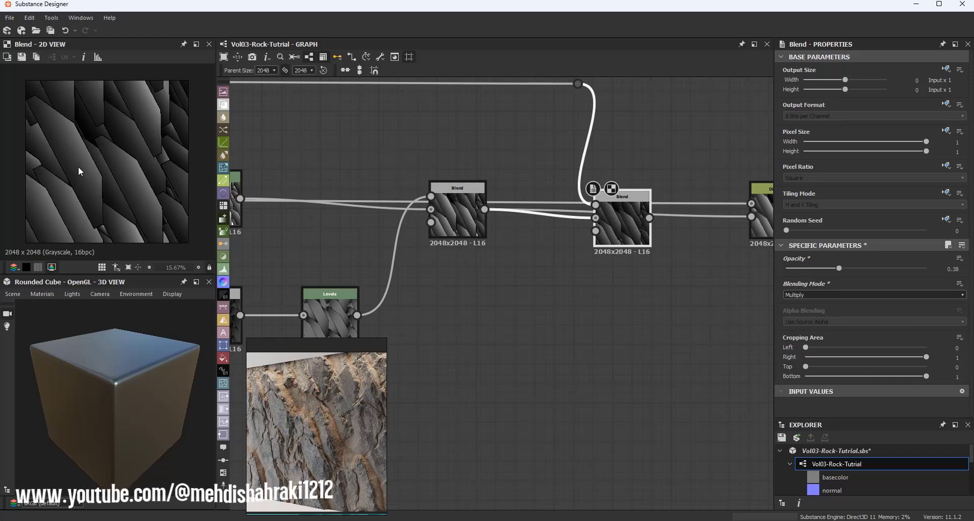
Step: Set the Flood Fill to Random Grayscale node's random seed to 5 and save the package
{"action": "scroll", "coordinate": [458, 217], "scroll_direction": "down", "scroll_amount": 3}
{"action": "middle_click_drag", "start_coordinate": [293, 173], "coordinate": [394, 194]}
{"action": "scroll", "coordinate": [339, 156], "scroll_direction": "up", "scroll_amount": 4}
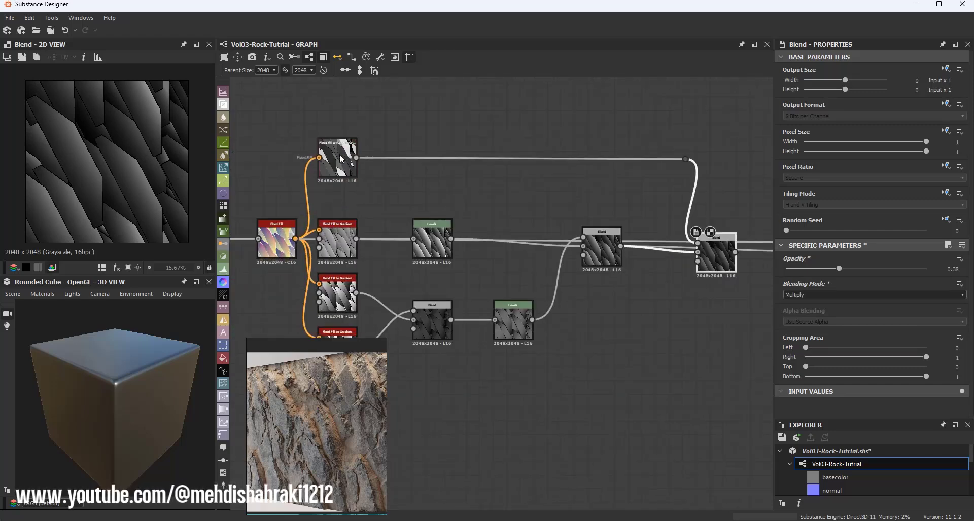
{"action": "left_click", "coordinate": [340, 159]}
{"action": "left_click_drag", "start_coordinate": [822, 231], "coordinate": [856, 231]}
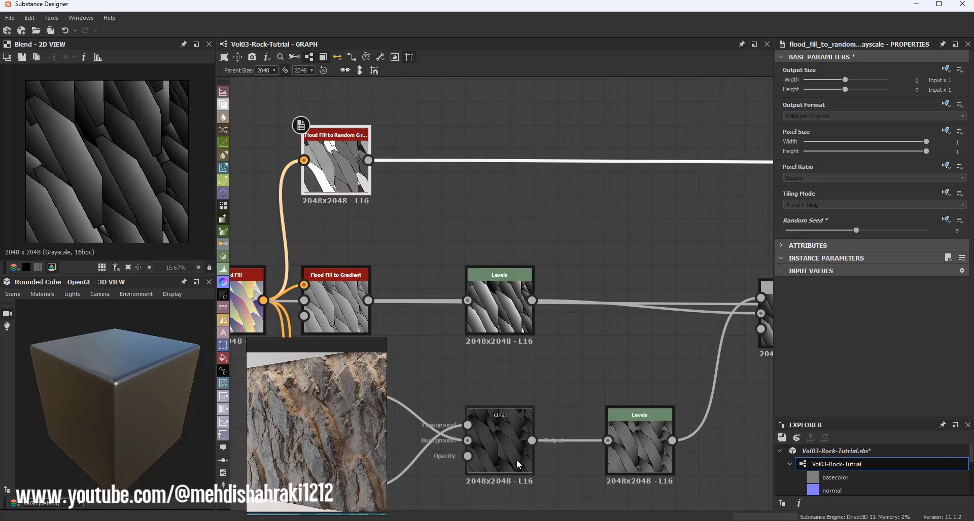
{"action": "left_click", "coordinate": [780, 437]}
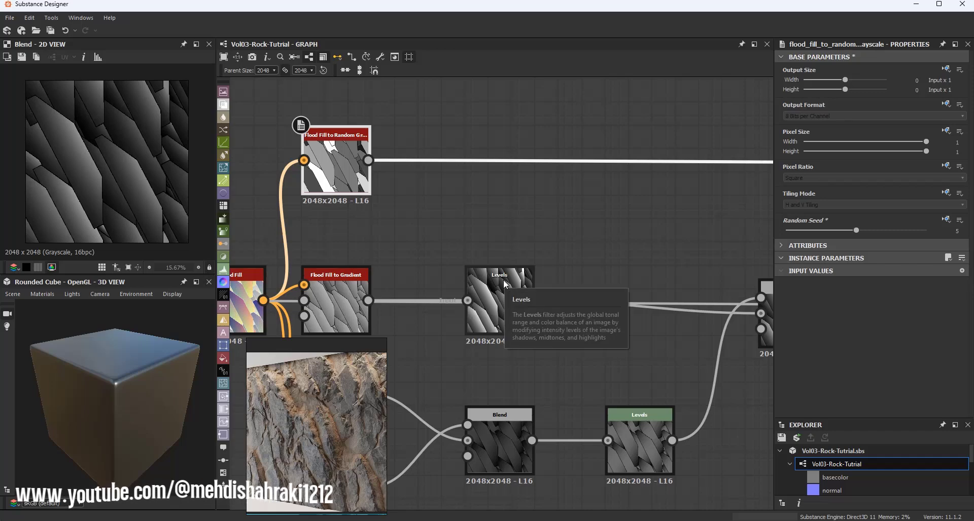
Step: Pan across the graph to examine the Base Material node and its output nodes
{"action": "scroll", "coordinate": [696, 275], "scroll_direction": "down", "scroll_amount": 8}
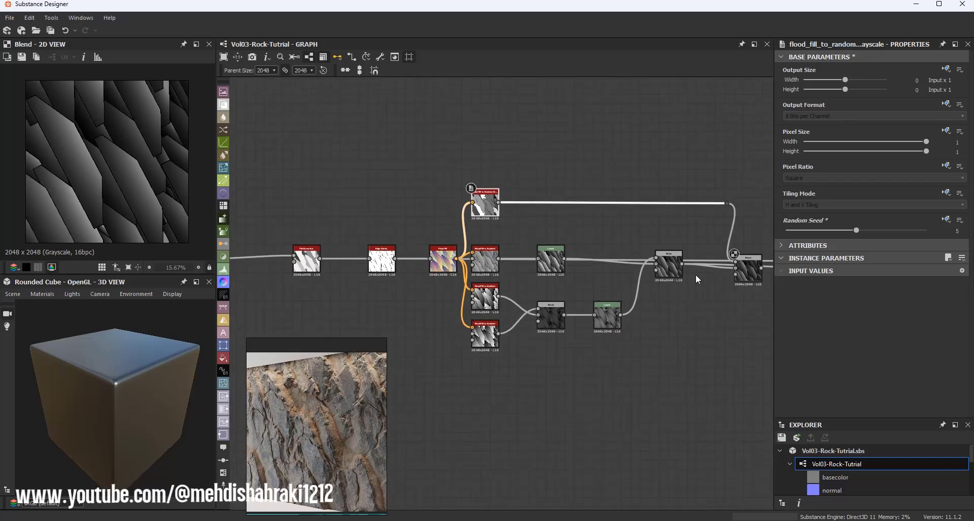
{"action": "middle_click_drag", "start_coordinate": [624, 237], "coordinate": [446, 188]}
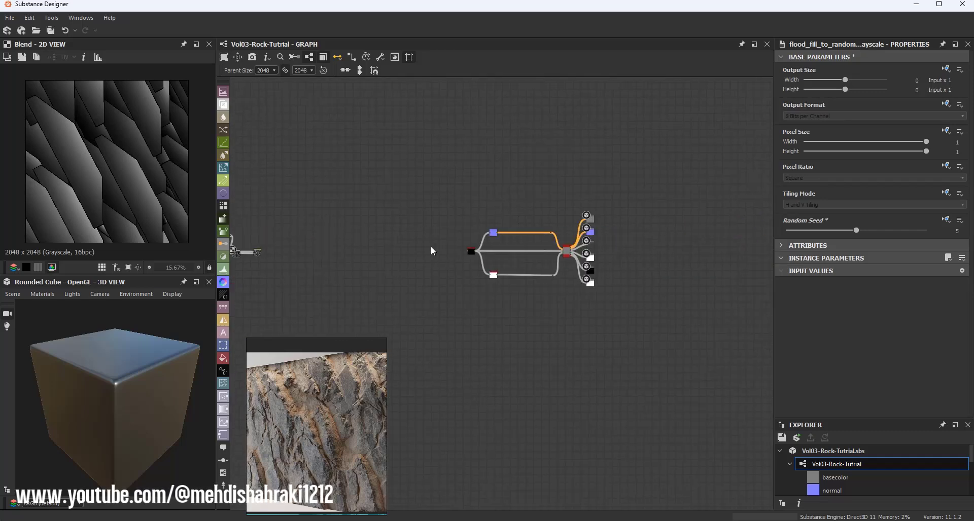
{"action": "scroll", "coordinate": [562, 248], "scroll_direction": "up", "scroll_amount": 4}
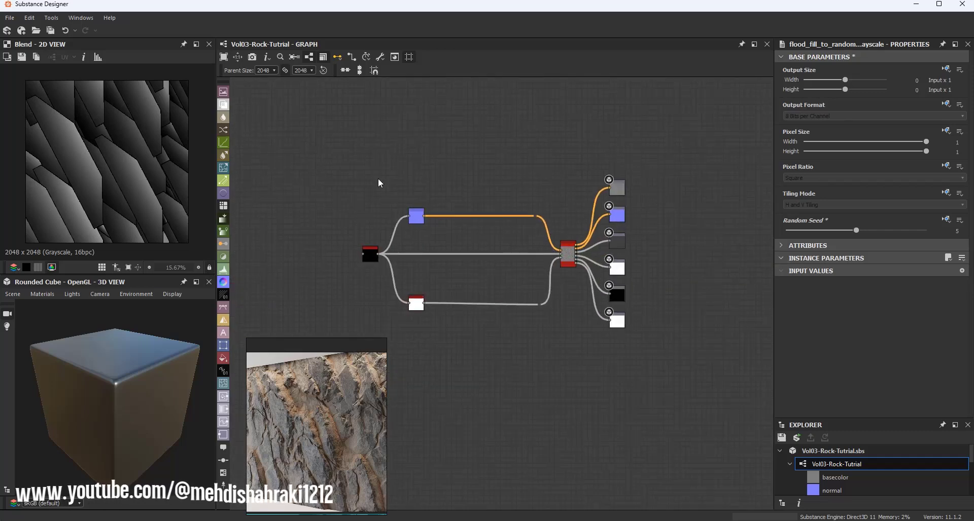
{"action": "scroll", "coordinate": [559, 253], "scroll_direction": "up", "scroll_amount": 2}
{"action": "scroll", "coordinate": [562, 248], "scroll_direction": "up", "scroll_amount": 2}
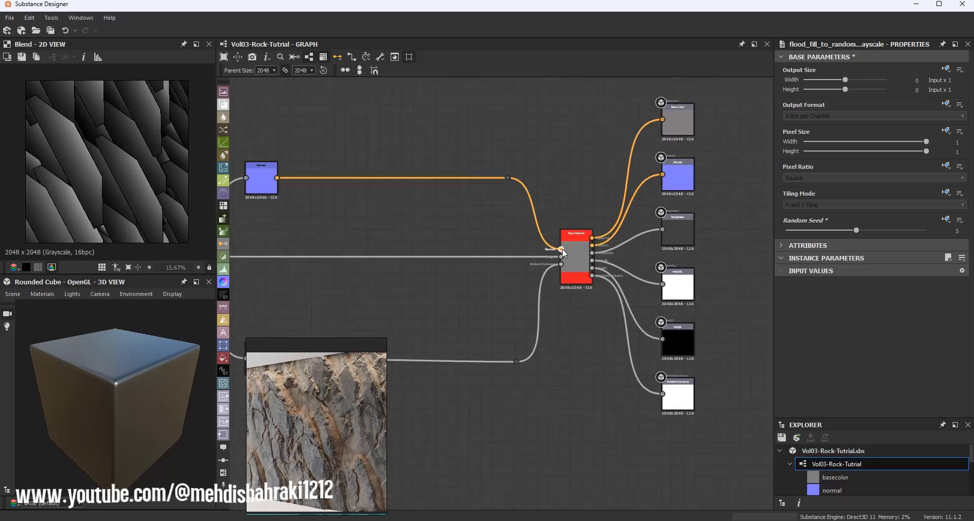
{"action": "scroll", "coordinate": [562, 248], "scroll_direction": "up", "scroll_amount": 1}
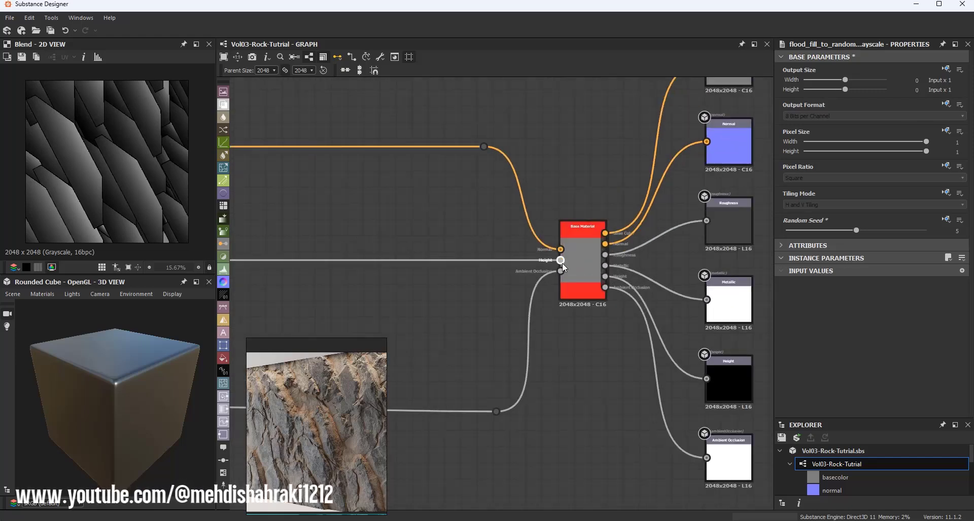
{"action": "scroll", "coordinate": [558, 273], "scroll_direction": "down", "scroll_amount": 4}
{"action": "middle_click_drag", "start_coordinate": [476, 271], "coordinate": [756, 268]}
{"action": "scroll", "coordinate": [523, 267], "scroll_direction": "down", "scroll_amount": 5}
{"action": "middle_click_drag", "start_coordinate": [378, 264], "coordinate": [565, 263]}
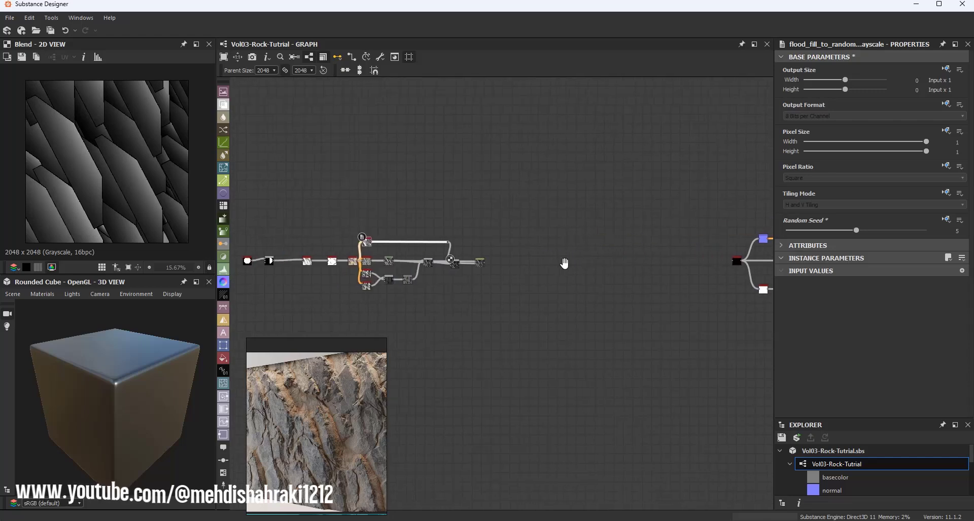
{"action": "scroll", "coordinate": [471, 262], "scroll_direction": "up", "scroll_amount": 6}
{"action": "scroll", "coordinate": [504, 264], "scroll_direction": "up", "scroll_amount": 4}
Step: Select the Distance node to preview it, then view the whole rock graph
{"action": "left_click", "coordinate": [549, 266]}
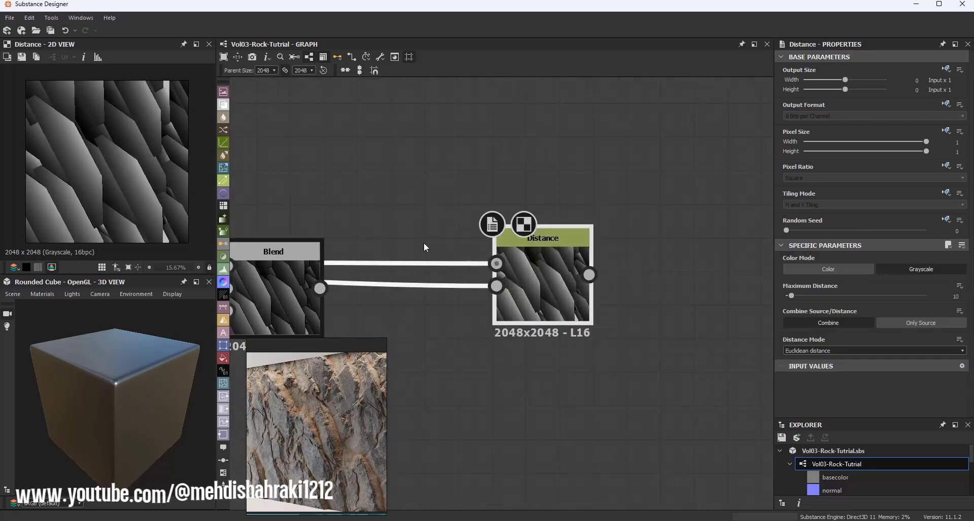
{"action": "scroll", "coordinate": [366, 203], "scroll_direction": "down", "scroll_amount": 2}
{"action": "middle_click_drag", "start_coordinate": [379, 208], "coordinate": [582, 208]}
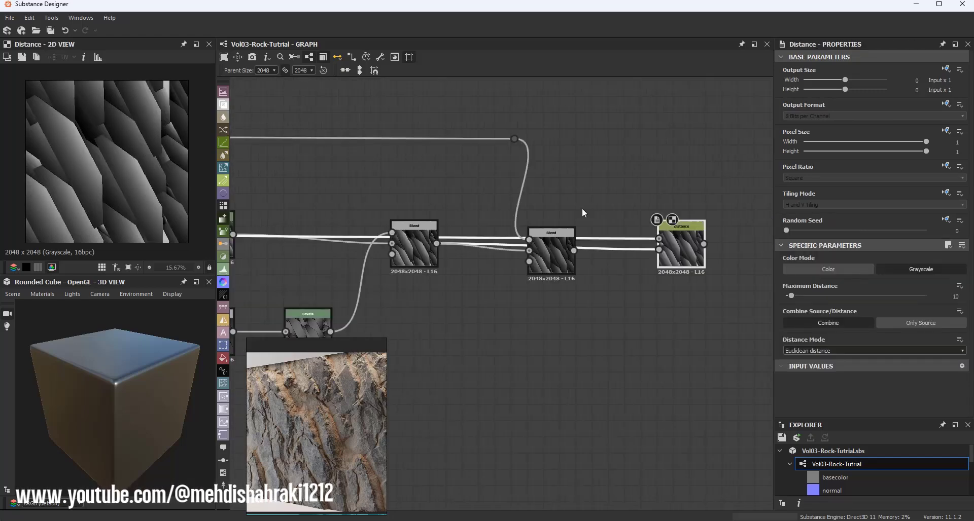
{"action": "scroll", "coordinate": [582, 208], "scroll_direction": "down", "scroll_amount": 1}
{"action": "middle_click_drag", "start_coordinate": [493, 214], "coordinate": [557, 230]}
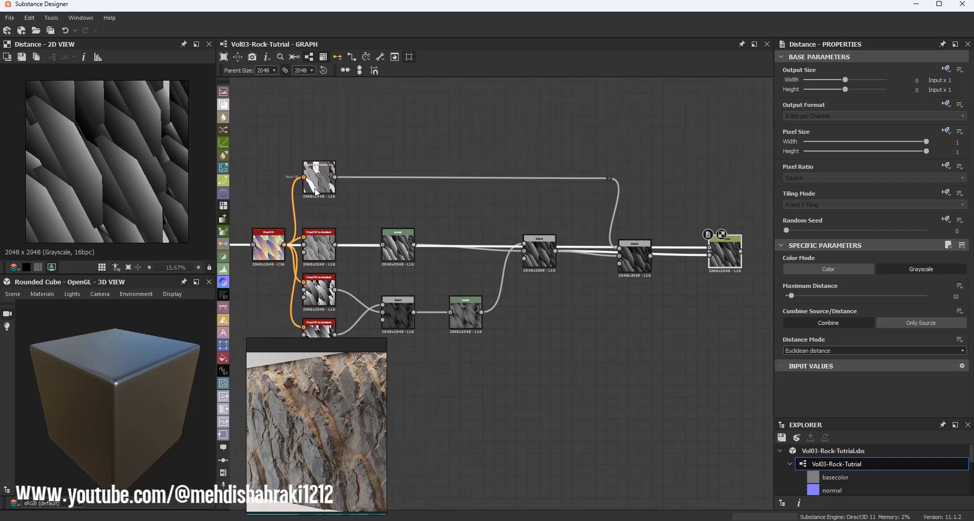
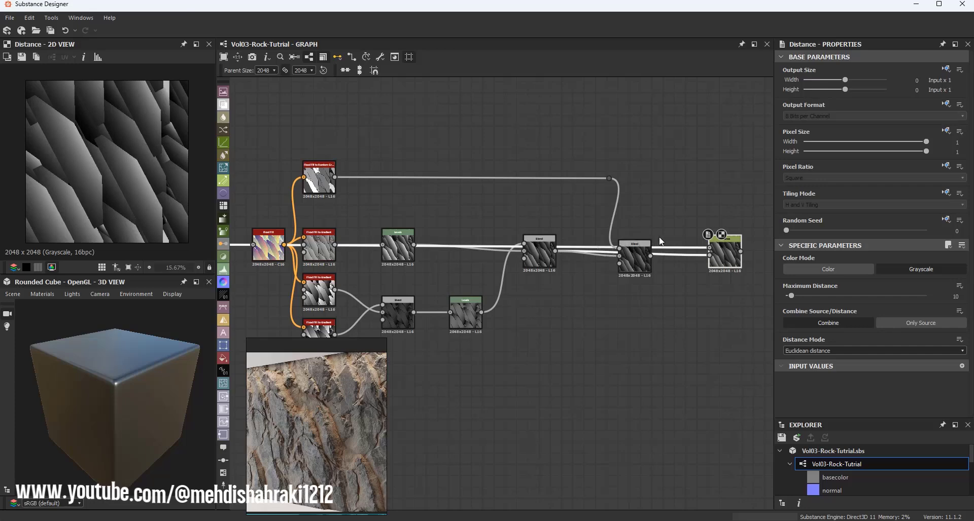
Step: Add an Auto Levels node connected to the Distance node's output
{"action": "middle_click_drag", "start_coordinate": [661, 238], "coordinate": [375, 241]}
{"action": "scroll", "coordinate": [457, 249], "scroll_direction": "down", "scroll_amount": 9}
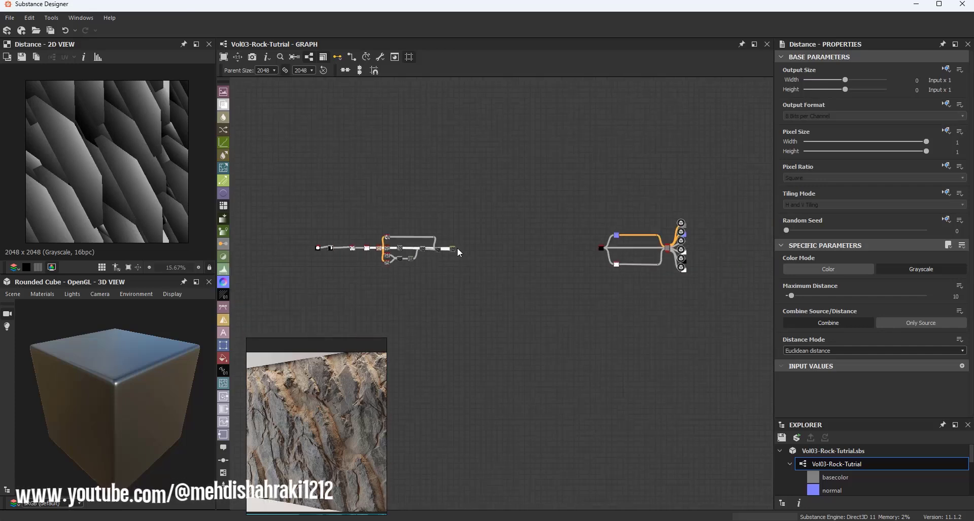
{"action": "scroll", "coordinate": [458, 248], "scroll_direction": "up", "scroll_amount": 10}
{"action": "scroll", "coordinate": [88, 168], "scroll_direction": "up", "scroll_amount": 3}
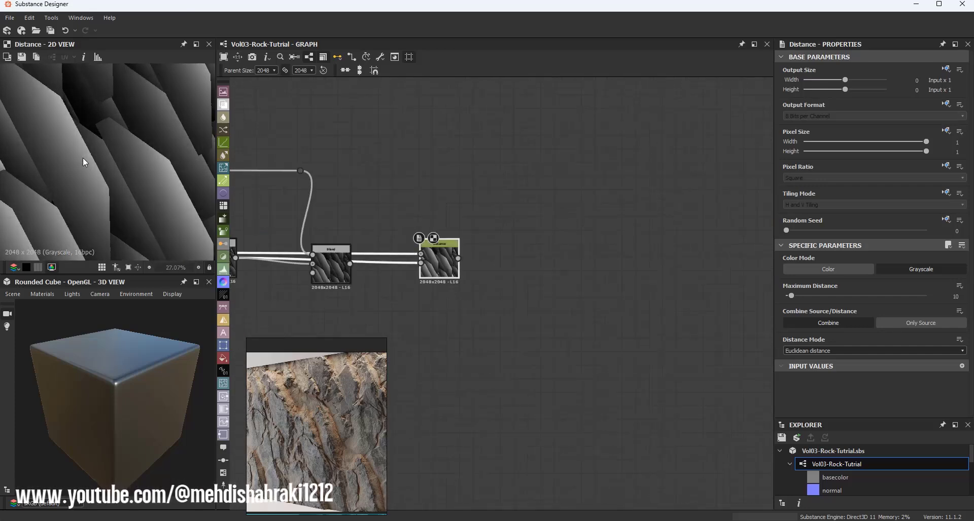
{"action": "left_click_drag", "start_coordinate": [458, 259], "coordinate": [565, 262]}
{"action": "type", "text": "a"}
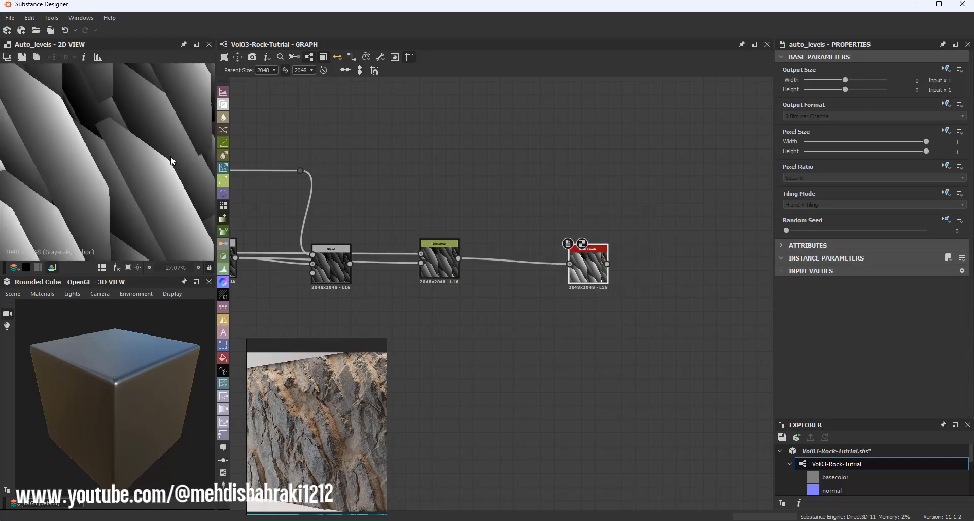
Step: Move the Auto Levels node closer to the Distance node and save the package
{"action": "scroll", "coordinate": [128, 157], "scroll_direction": "down", "scroll_amount": 3}
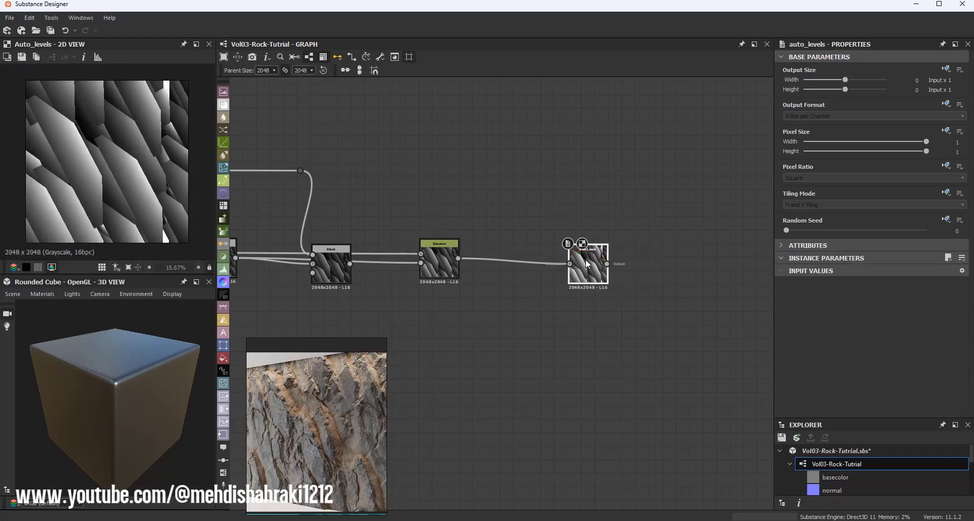
{"action": "left_click_drag", "start_coordinate": [587, 266], "coordinate": [547, 263]}
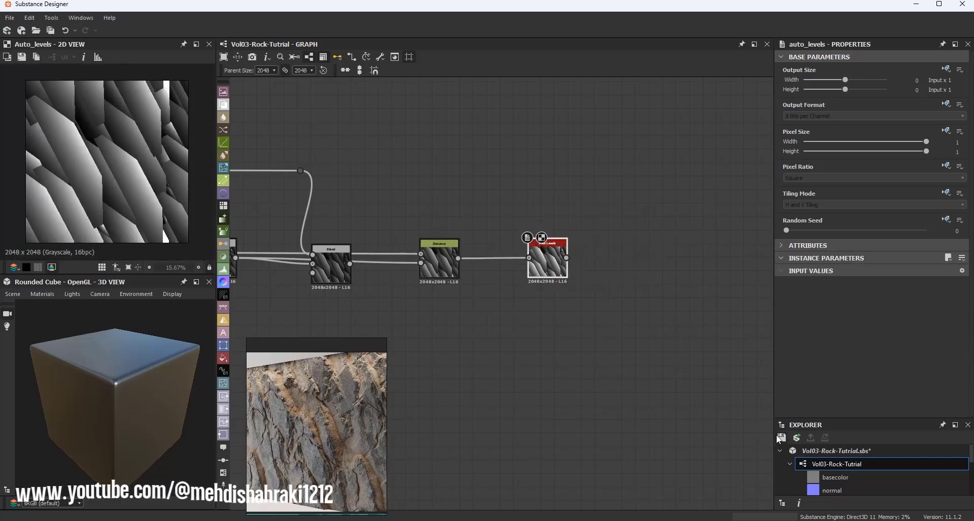
{"action": "key", "text": "ctrl+s"}
Step: Select the whole rock graph and shift its nodes lower and to the left in the canvas
{"action": "middle_click_drag", "start_coordinate": [580, 249], "coordinate": [522, 240]}
{"action": "scroll", "coordinate": [522, 240], "scroll_direction": "down", "scroll_amount": 7}
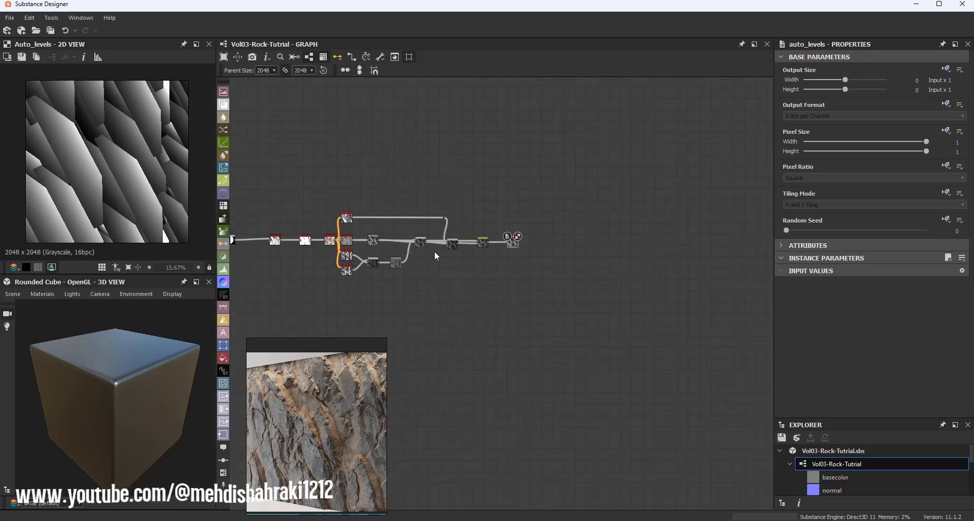
{"action": "middle_click_drag", "start_coordinate": [434, 251], "coordinate": [487, 220]}
{"action": "scroll", "coordinate": [461, 242], "scroll_direction": "up", "scroll_amount": 2}
{"action": "scroll", "coordinate": [461, 243], "scroll_direction": "up", "scroll_amount": 1}
{"action": "scroll", "coordinate": [625, 245], "scroll_direction": "down", "scroll_amount": 3}
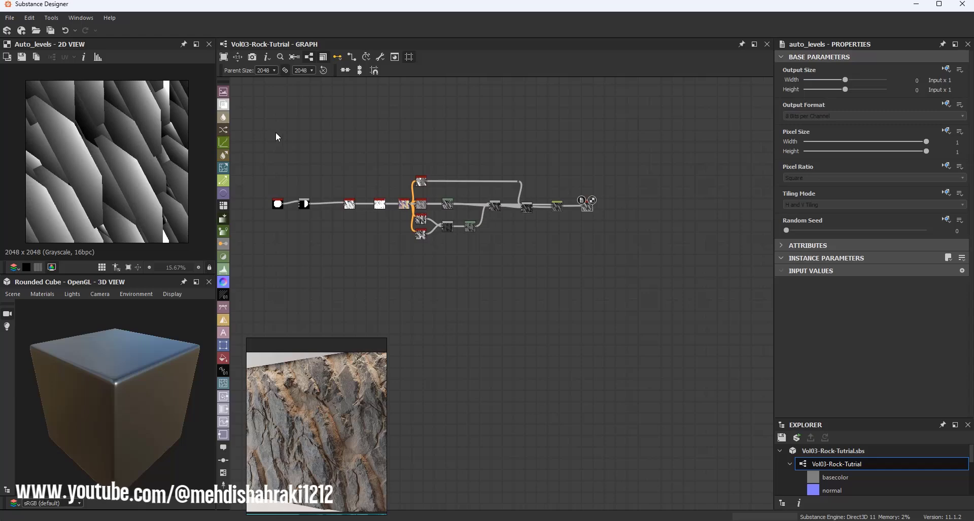
{"action": "left_click_drag", "start_coordinate": [263, 142], "coordinate": [611, 260]}
{"action": "left_click_drag", "start_coordinate": [590, 207], "coordinate": [443, 260]}
Step: Select the rock graph nodes again, nudge them slightly down, and save the package
{"action": "scroll", "coordinate": [444, 259], "scroll_direction": "down", "scroll_amount": 2}
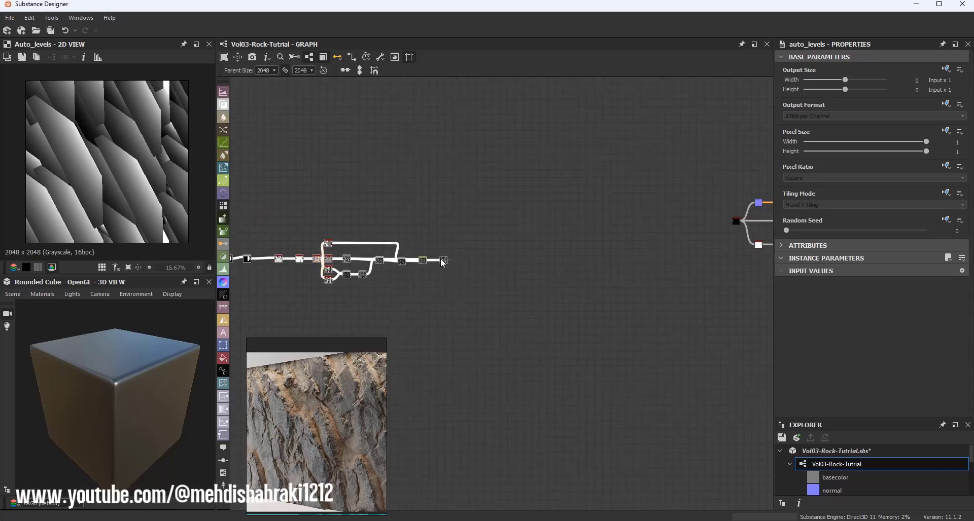
{"action": "scroll", "coordinate": [441, 258], "scroll_direction": "up", "scroll_amount": 4}
{"action": "scroll", "coordinate": [448, 269], "scroll_direction": "down", "scroll_amount": 3}
{"action": "scroll", "coordinate": [423, 259], "scroll_direction": "down", "scroll_amount": 3}
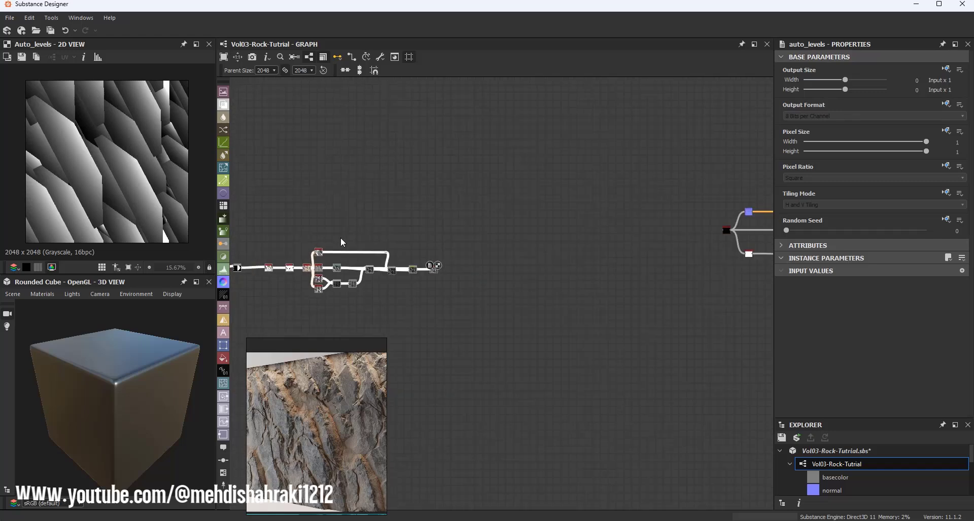
{"action": "middle_click_drag", "start_coordinate": [340, 238], "coordinate": [414, 224]}
{"action": "left_click_drag", "start_coordinate": [279, 203], "coordinate": [488, 307]}
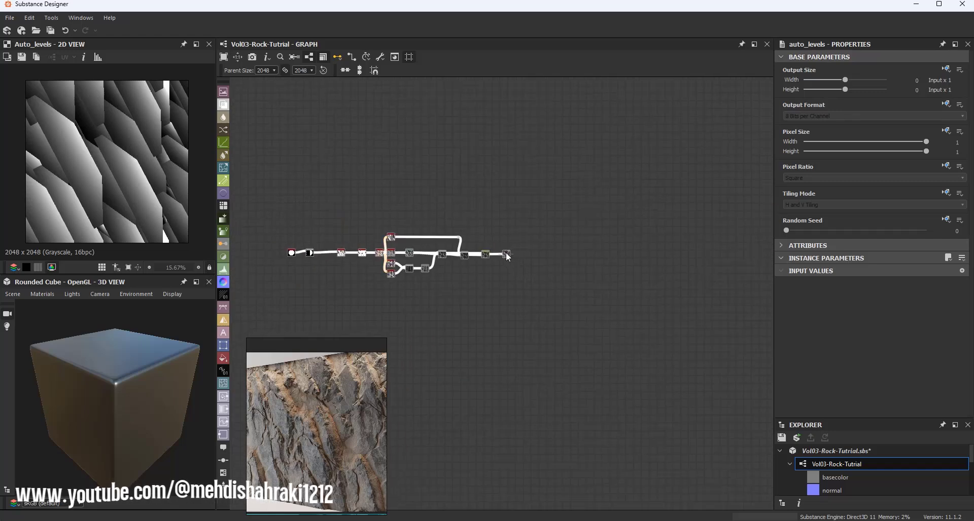
{"action": "left_click_drag", "start_coordinate": [506, 252], "coordinate": [496, 278]}
{"action": "middle_click_drag", "start_coordinate": [464, 267], "coordinate": [406, 266]}
{"action": "scroll", "coordinate": [451, 271], "scroll_direction": "up", "scroll_amount": 3}
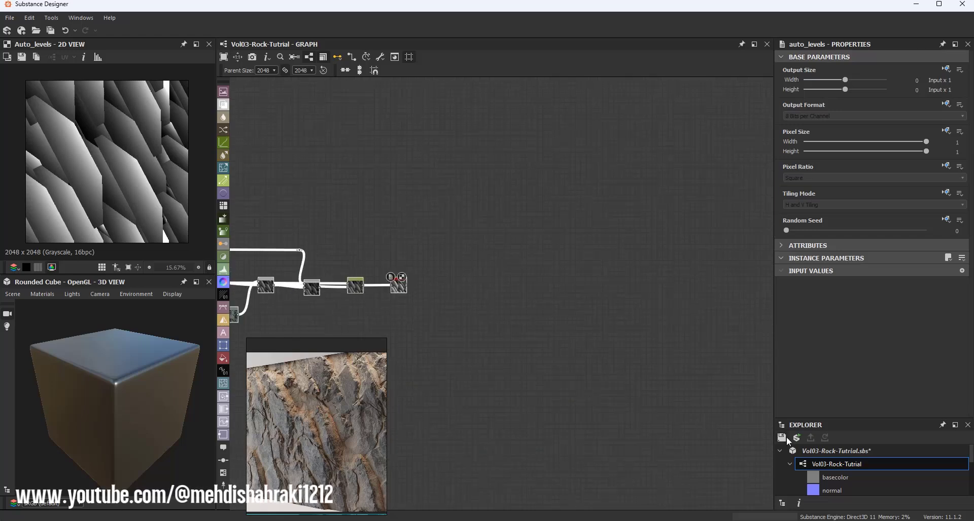
{"action": "key", "text": "ctrl+s"}
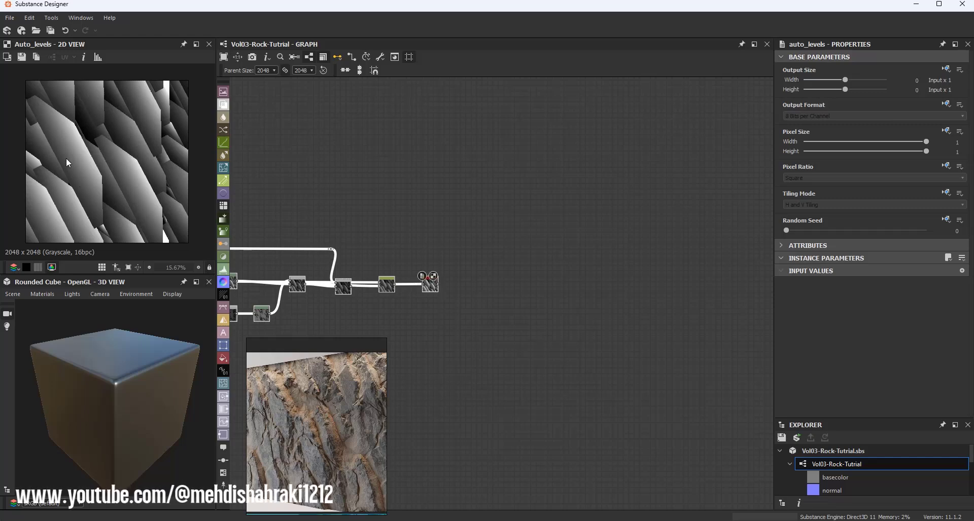
Step: Add a Directional Warp node fed by the Auto Levels output
{"action": "scroll", "coordinate": [436, 280], "scroll_direction": "up", "scroll_amount": 3}
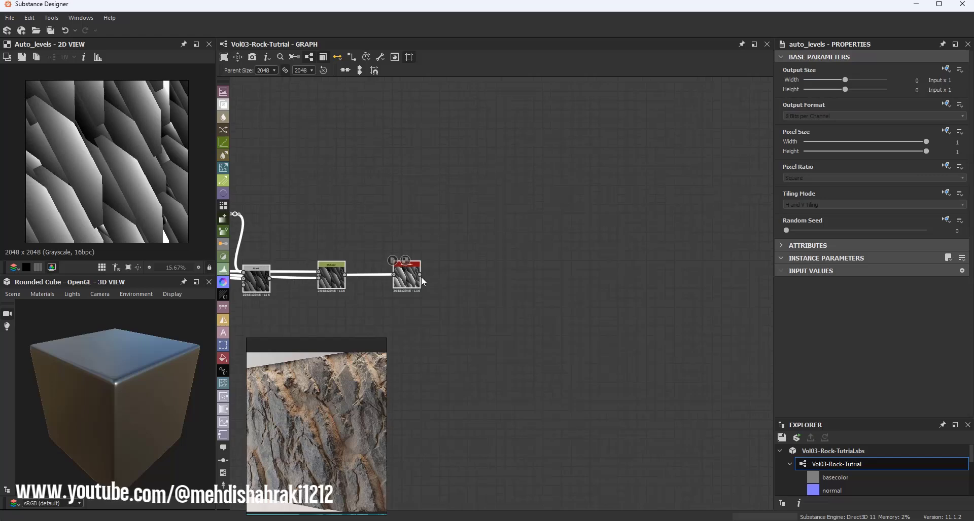
{"action": "left_click_drag", "start_coordinate": [420, 275], "coordinate": [576, 275]}
{"action": "type", "text": "dire"}
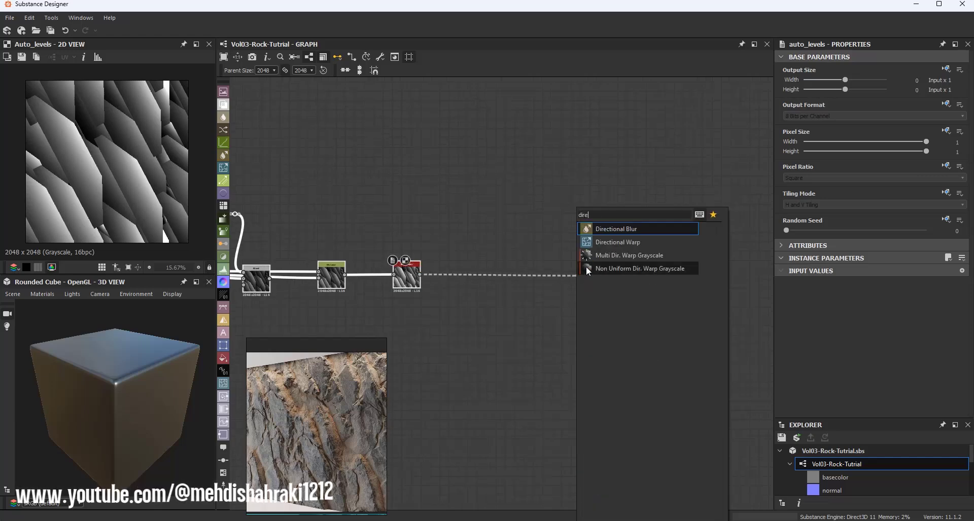
{"action": "left_click", "coordinate": [617, 242]}
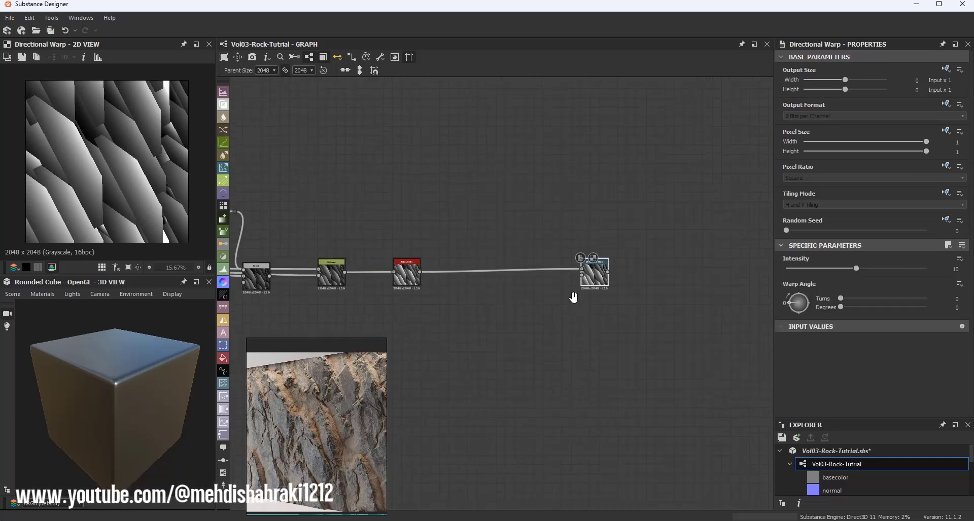
Step: Add a Grunge Map 003 node below the warp, move it, and set its Contrast to 0
{"action": "scroll", "coordinate": [573, 273], "scroll_direction": "up", "scroll_amount": 1}
{"action": "middle_click_drag", "start_coordinate": [541, 309], "coordinate": [542, 272]}
{"action": "scroll", "coordinate": [601, 160], "scroll_direction": "up", "scroll_amount": 3}
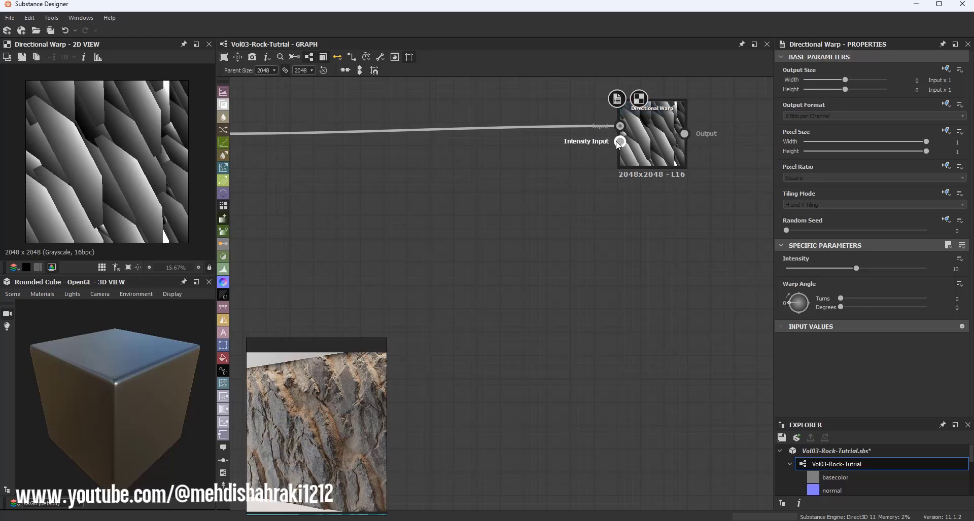
{"action": "scroll", "coordinate": [608, 149], "scroll_direction": "down", "scroll_amount": 2}
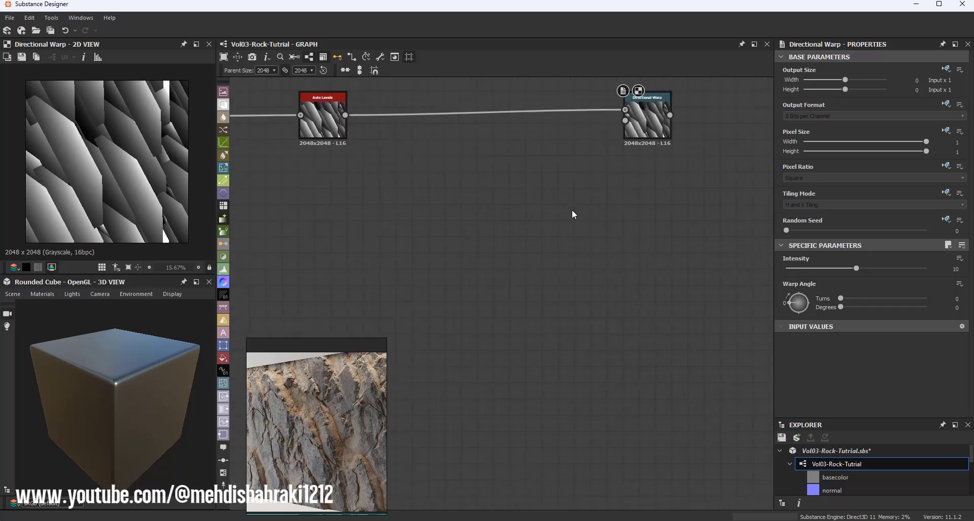
{"action": "key", "text": "space"}
{"action": "type", "text": "gr"}
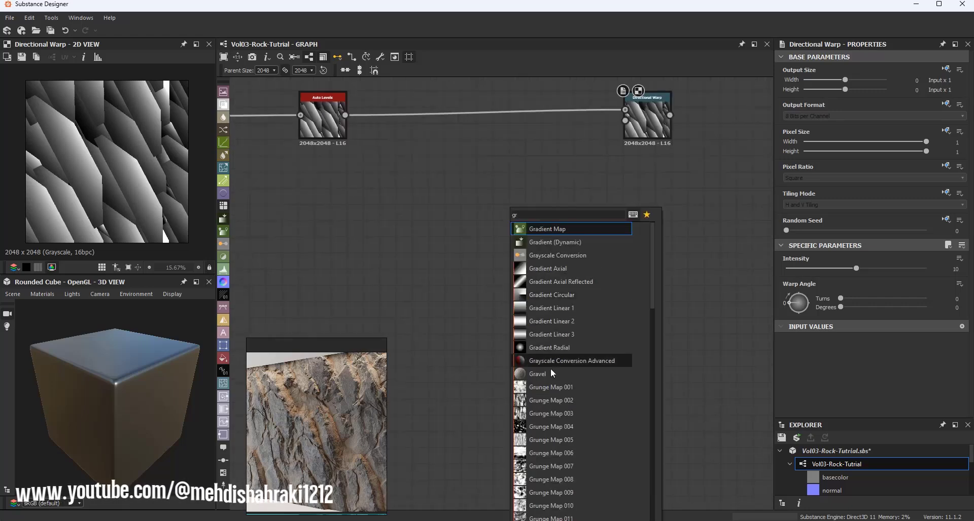
{"action": "left_click", "coordinate": [559, 413]}
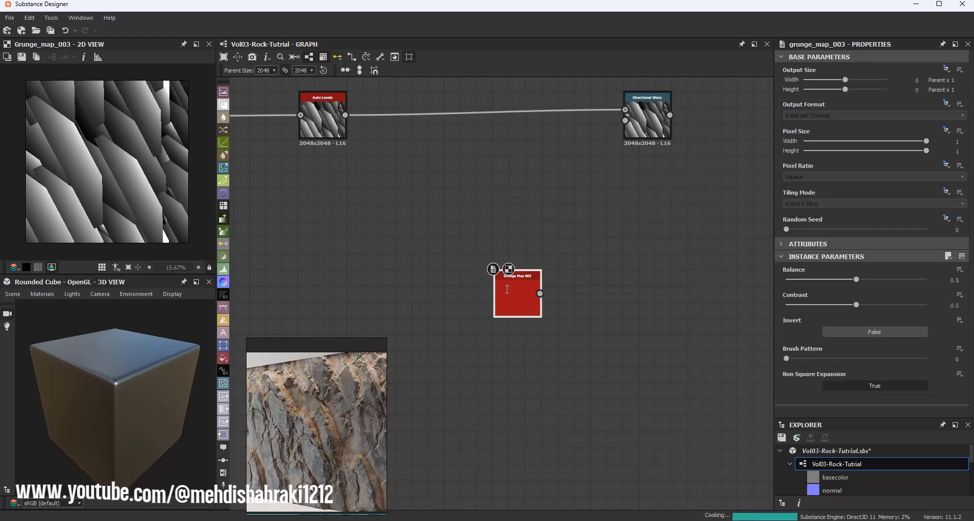
{"action": "left_click_drag", "start_coordinate": [508, 299], "coordinate": [492, 344]}
{"action": "left_click_drag", "start_coordinate": [856, 307], "coordinate": [800, 306]}
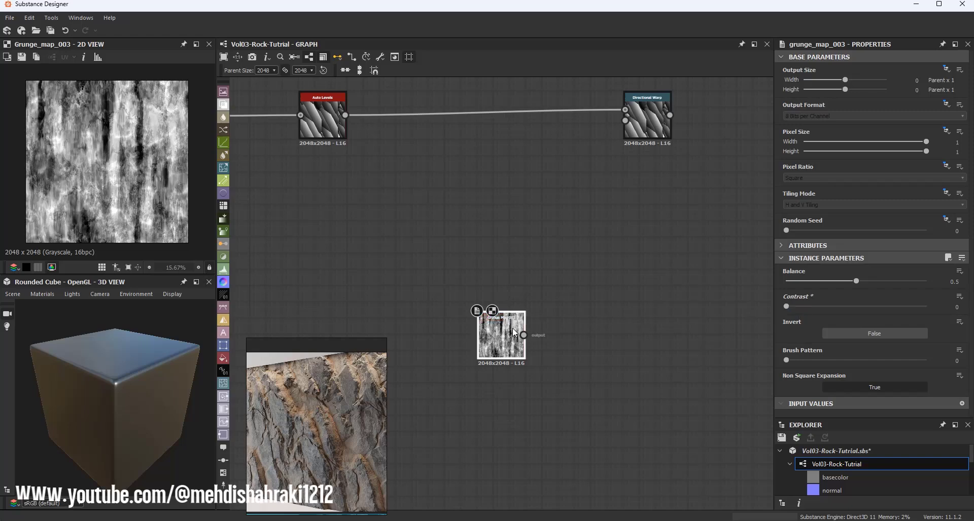
Step: Add a Blur HQ Grayscale node after the grunge map and set its Intensity to about 1.62
{"action": "left_click_drag", "start_coordinate": [525, 335], "coordinate": [565, 339]}
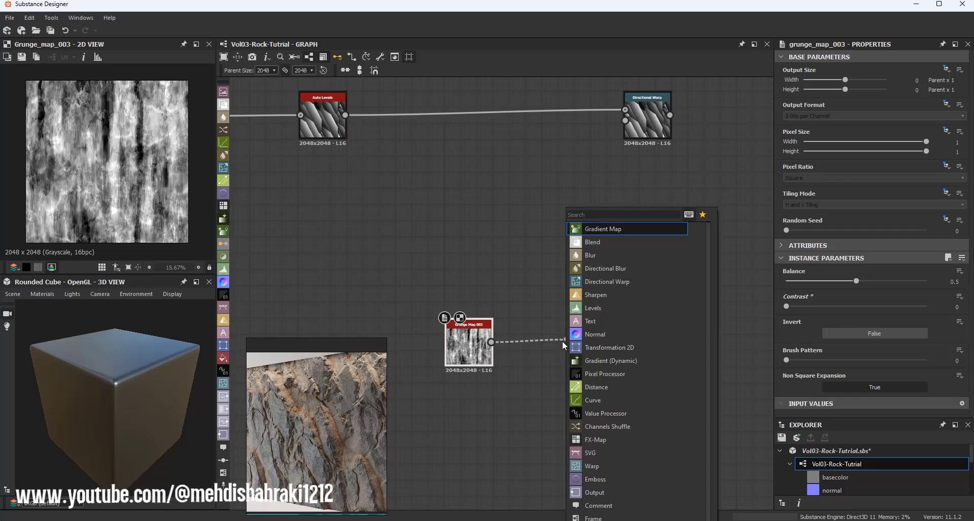
{"action": "type", "text": "hq"}
{"action": "left_click", "coordinate": [606, 229]}
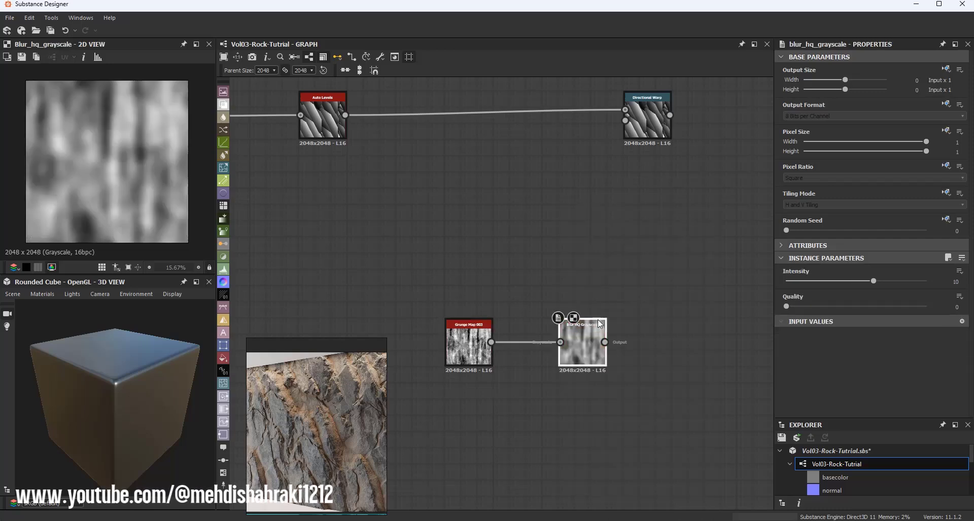
{"action": "left_click_drag", "start_coordinate": [870, 281], "coordinate": [799, 276]}
Step: Connect the blurred grunge to the Directional Warp's Intensity Input and preview the warp
{"action": "middle_click_drag", "start_coordinate": [586, 187], "coordinate": [519, 226]}
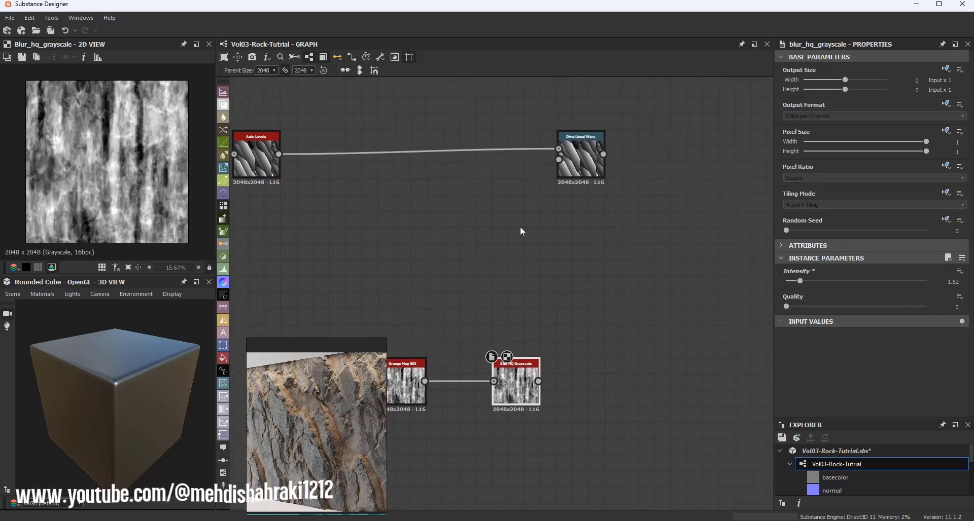
{"action": "left_click_drag", "start_coordinate": [558, 160], "coordinate": [477, 393]}
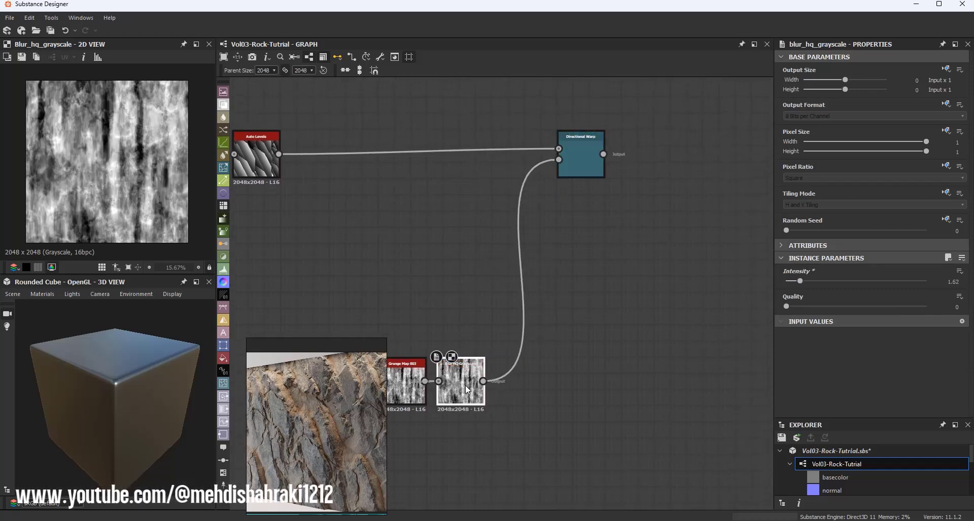
{"action": "double_click", "coordinate": [570, 159]}
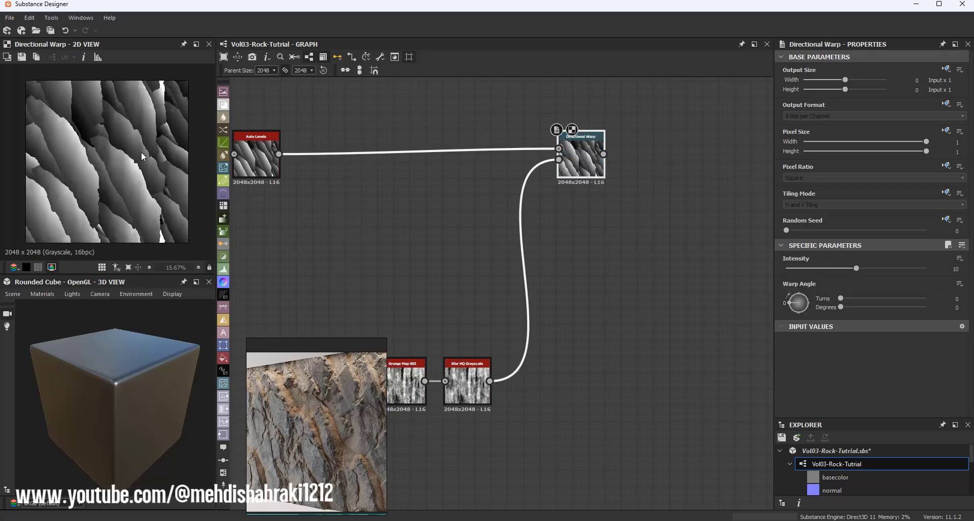
{"action": "scroll", "coordinate": [141, 151], "scroll_direction": "up", "scroll_amount": 1}
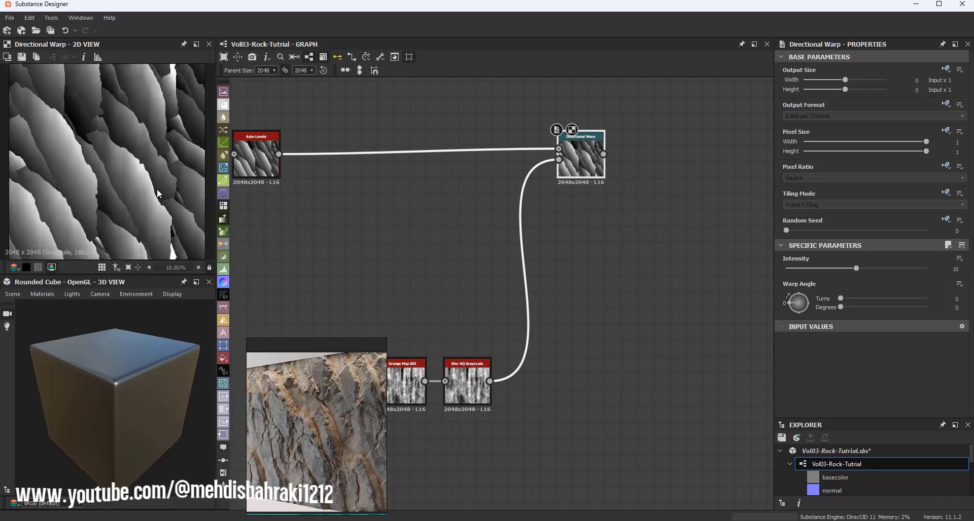
Step: Set the Directional Warp's intensity to about 8.81 and select the Blur HQ Grayscale node
{"action": "mouse_move", "coordinate": [856, 269]}
{"action": "left_mouse_down"}
{"action": "mouse_move", "coordinate": [805, 267]}
{"action": "mouse_move", "coordinate": [863, 269]}
{"action": "left_mouse_up"}
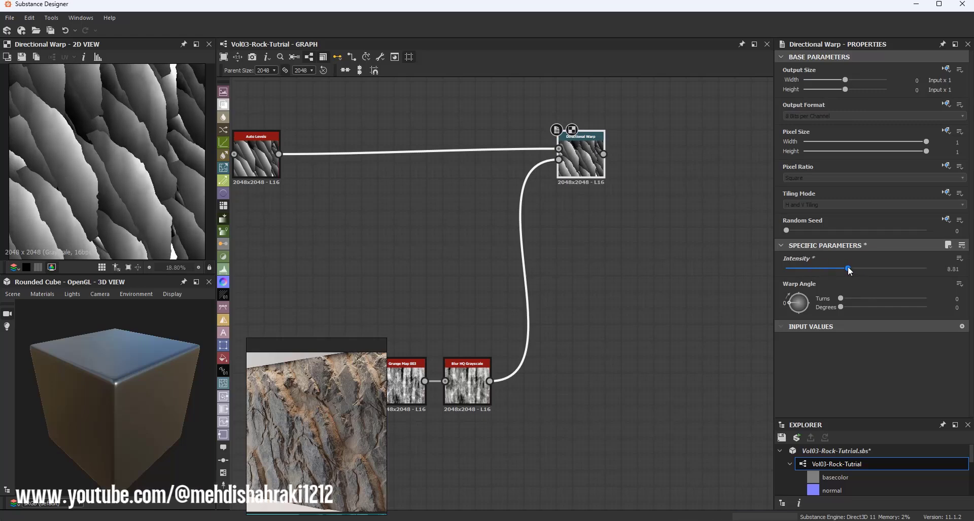
{"action": "left_click", "coordinate": [470, 373]}
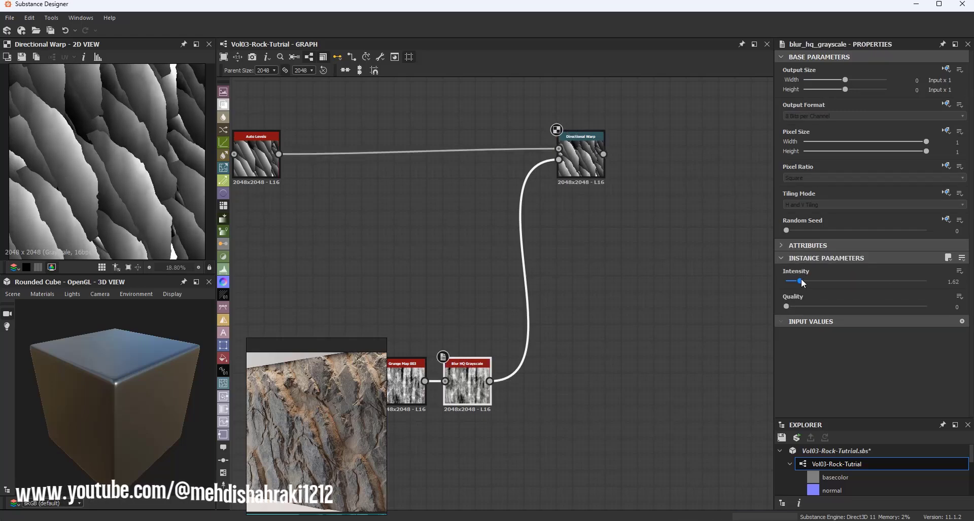
{"action": "left_click_drag", "start_coordinate": [800, 281], "coordinate": [801, 283]}
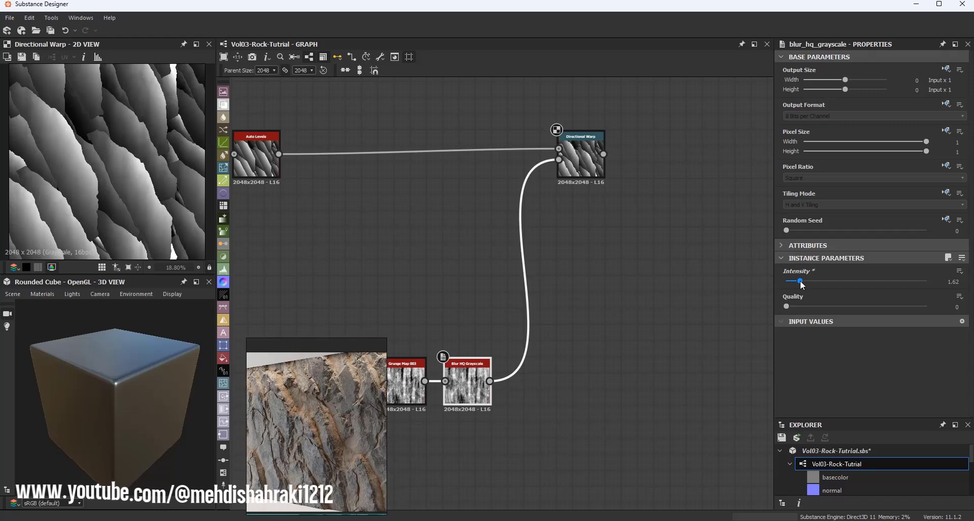
Step: Add a second Directional Warp node after the first one
{"action": "middle_click_drag", "start_coordinate": [628, 160], "coordinate": [485, 225]}
{"action": "scroll", "coordinate": [486, 226], "scroll_direction": "down", "scroll_amount": 1}
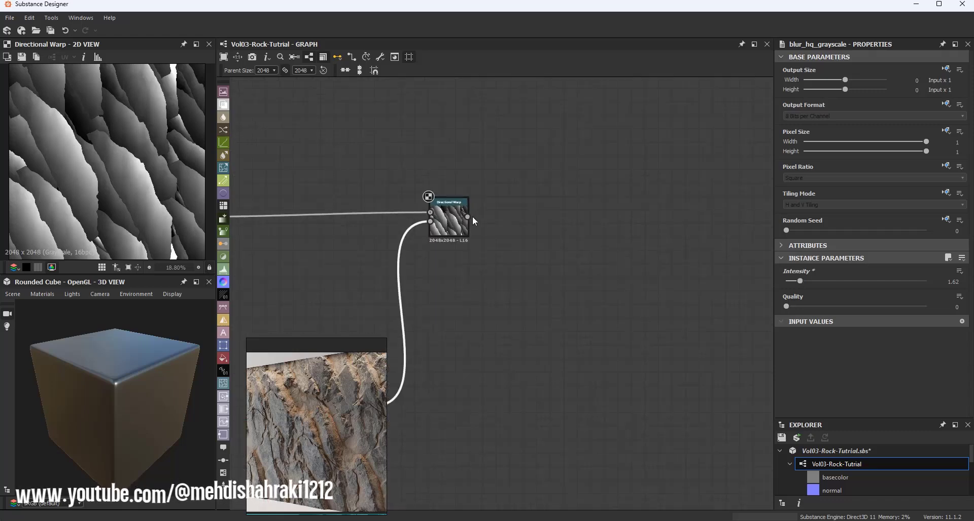
{"action": "left_click_drag", "start_coordinate": [470, 216], "coordinate": [558, 216]}
{"action": "type", "text": "di"}
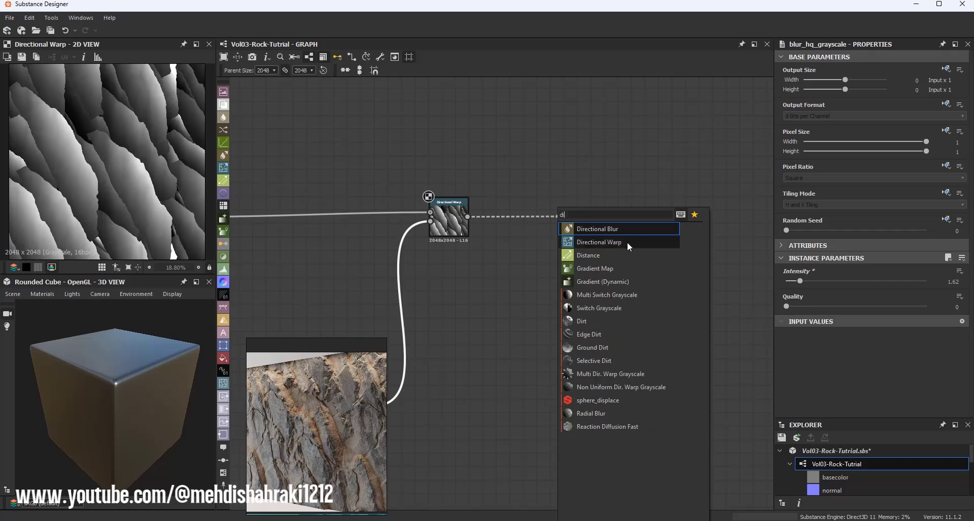
{"action": "left_click", "coordinate": [627, 242]}
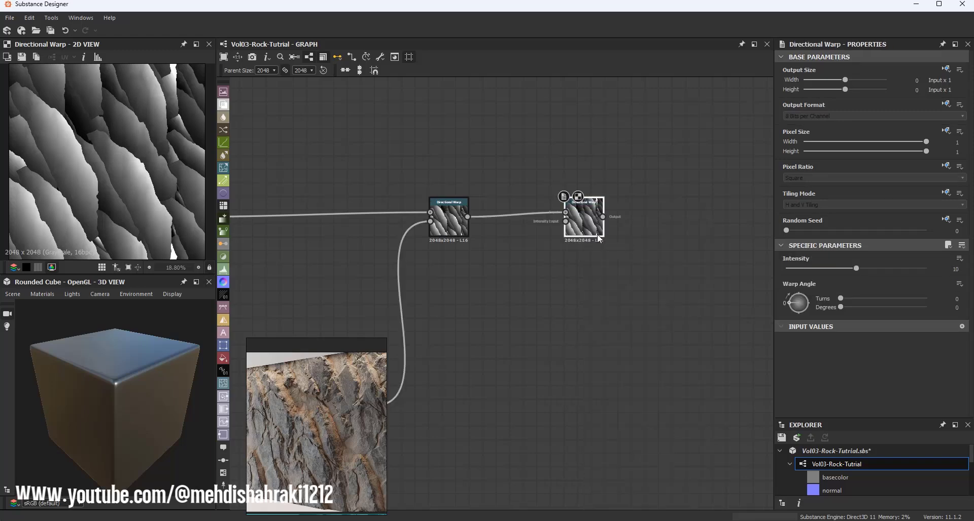
Step: Add a Transformation 2D node connected to the Blur HQ Grayscale output
{"action": "middle_click_drag", "start_coordinate": [507, 294], "coordinate": [576, 214]}
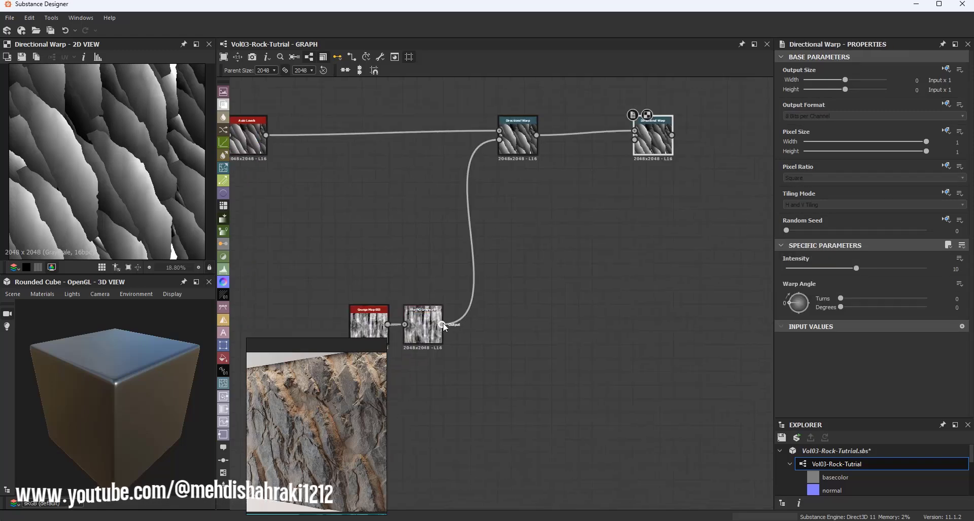
{"action": "left_click_drag", "start_coordinate": [445, 327], "coordinate": [546, 323]}
{"action": "type", "text": "tr"}
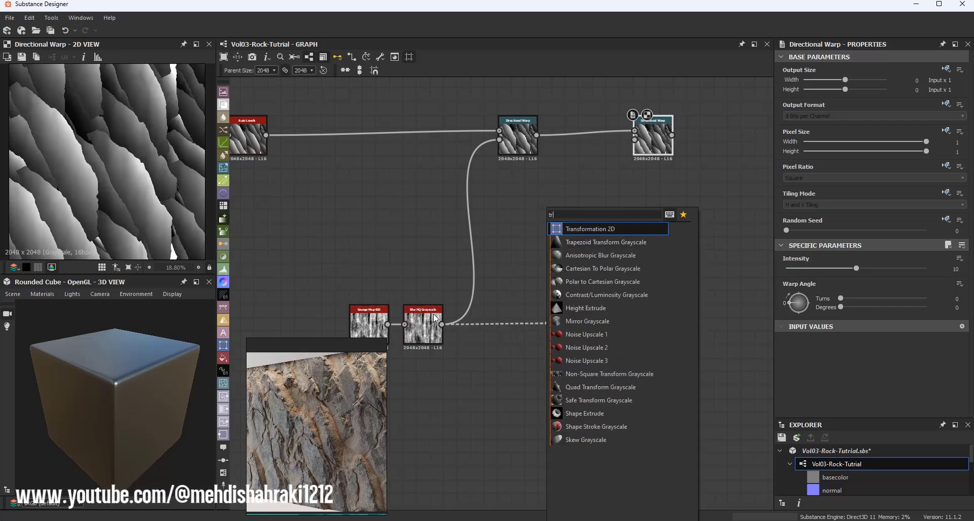
{"action": "left_click", "coordinate": [576, 230]}
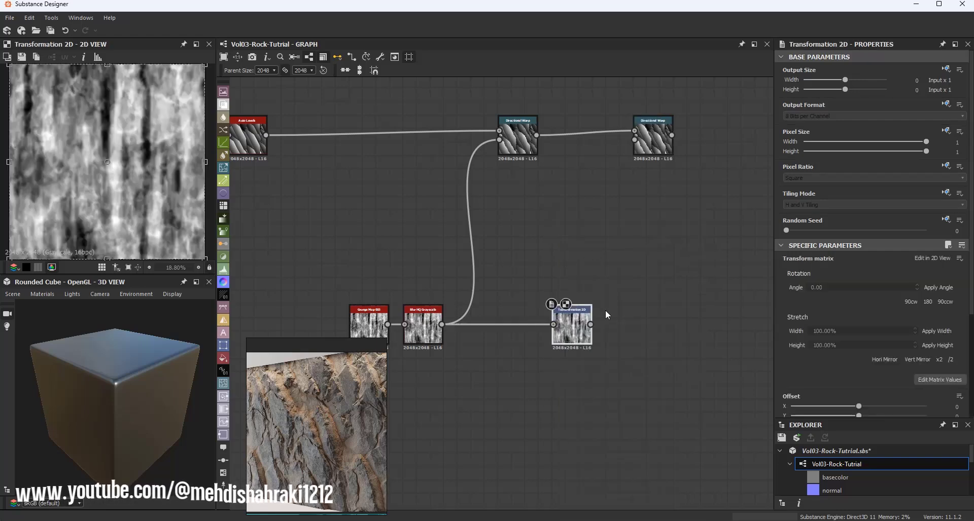
Step: Set the Transformation 2D rotation angle to 90 degrees
{"action": "left_click", "coordinate": [819, 286]}
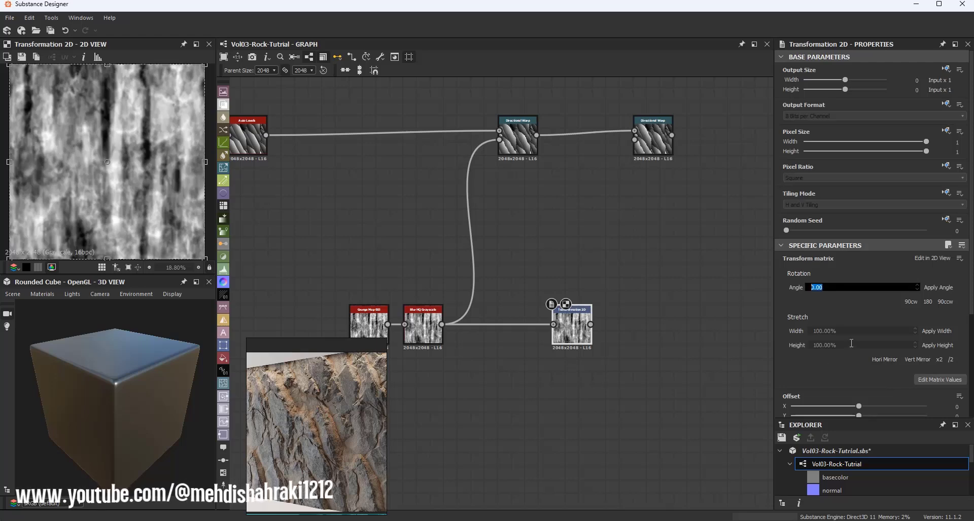
{"action": "type", "text": "90"}
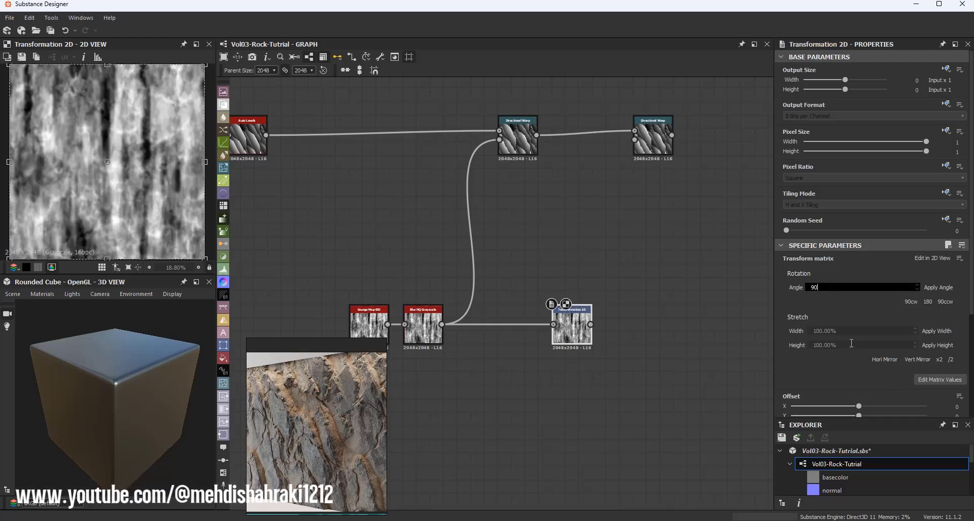
{"action": "key", "text": "Return"}
Step: Connect the rotated Transformation 2D output to the second Directional Warp's Intensity Input and preview that warp
{"action": "middle_click_drag", "start_coordinate": [635, 215], "coordinate": [580, 229]}
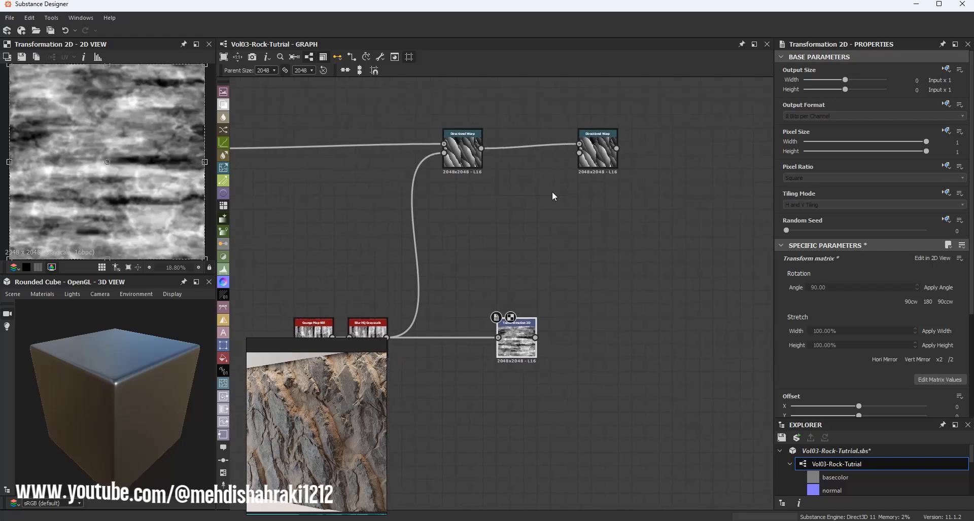
{"action": "left_click_drag", "start_coordinate": [513, 336], "coordinate": [579, 161]}
{"action": "double_click", "coordinate": [591, 154]}
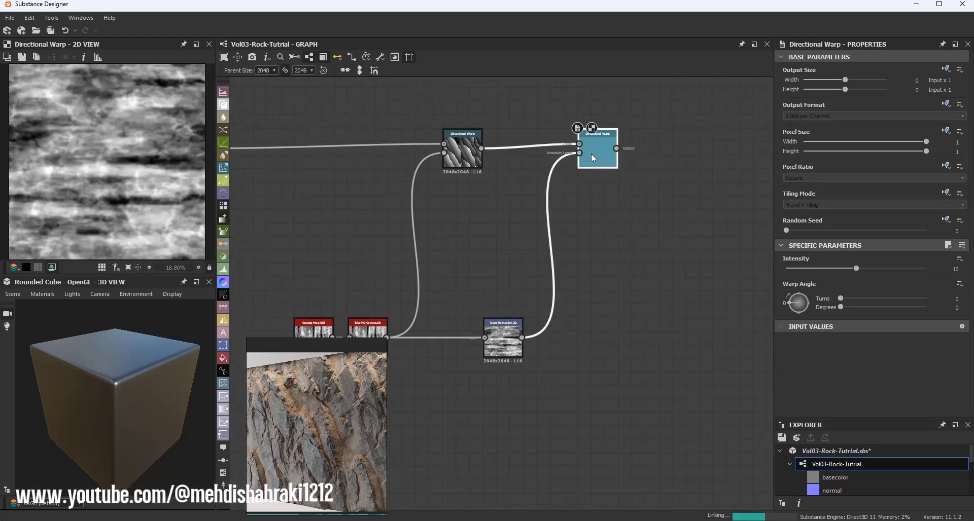
Step: Set the second Directional Warp's warp angle to 90 degrees and its intensity to about 9.03
{"action": "left_click_drag", "start_coordinate": [801, 300], "coordinate": [799, 298]}
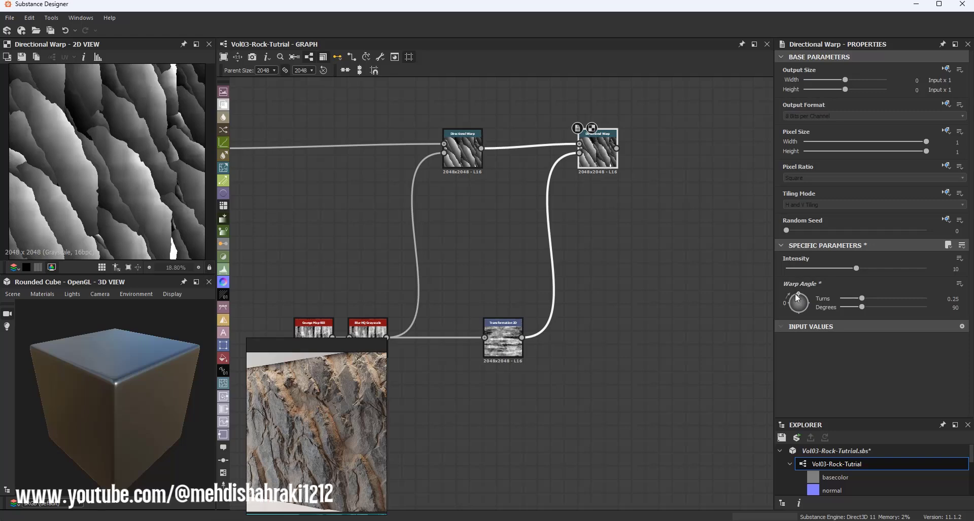
{"action": "mouse_move", "coordinate": [852, 268]}
{"action": "left_mouse_down"}
{"action": "mouse_move", "coordinate": [831, 268]}
{"action": "mouse_move", "coordinate": [871, 268]}
{"action": "mouse_move", "coordinate": [849, 268]}
{"action": "left_mouse_up"}
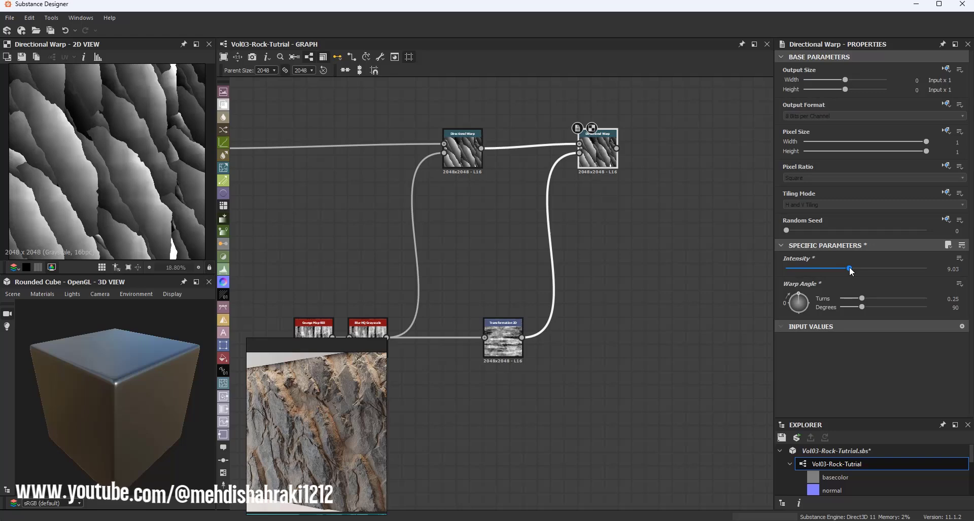
{"action": "scroll", "coordinate": [121, 142], "scroll_direction": "up", "scroll_amount": 5}
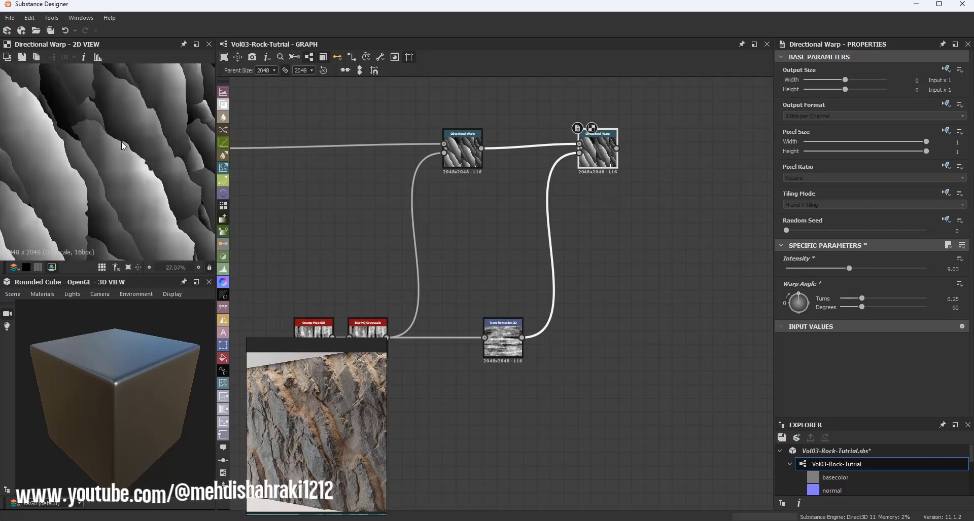
{"action": "scroll", "coordinate": [118, 149], "scroll_direction": "down", "scroll_amount": 5}
{"action": "scroll", "coordinate": [56, 152], "scroll_direction": "up", "scroll_amount": 5}
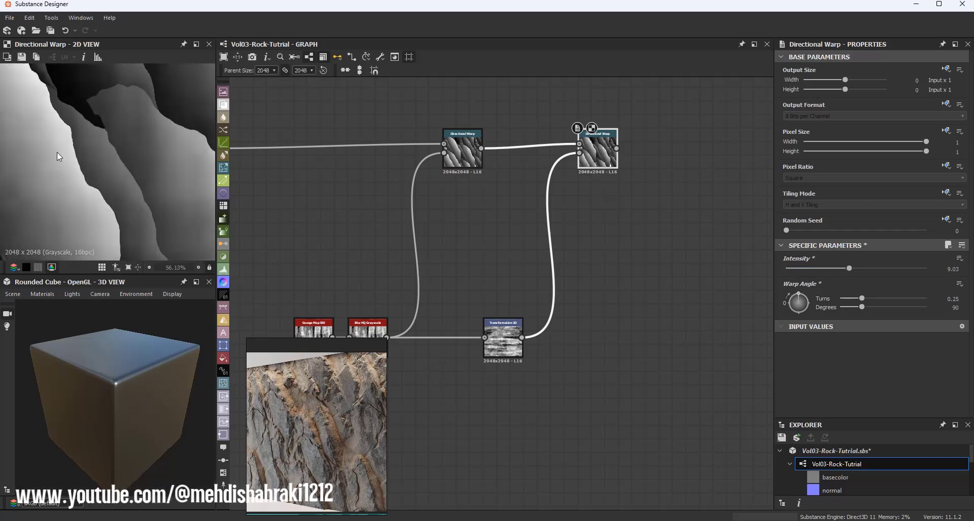
{"action": "scroll", "coordinate": [473, 153], "scroll_direction": "down", "scroll_amount": 1}
Step: Insert a Blur HQ Grayscale node on the link between the Auto Levels and the first Directional Warp
{"action": "middle_click_drag", "start_coordinate": [471, 153], "coordinate": [533, 167]}
{"action": "left_click_drag", "start_coordinate": [413, 142], "coordinate": [393, 188]}
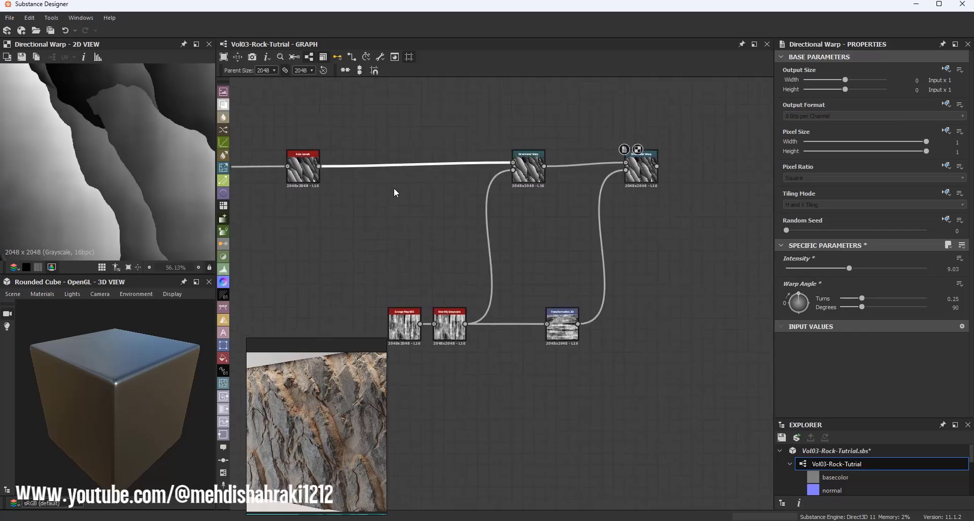
{"action": "middle_click_drag", "start_coordinate": [314, 173], "coordinate": [453, 200]}
{"action": "left_click_drag", "start_coordinate": [454, 205], "coordinate": [465, 205]}
{"action": "key", "text": "space"}
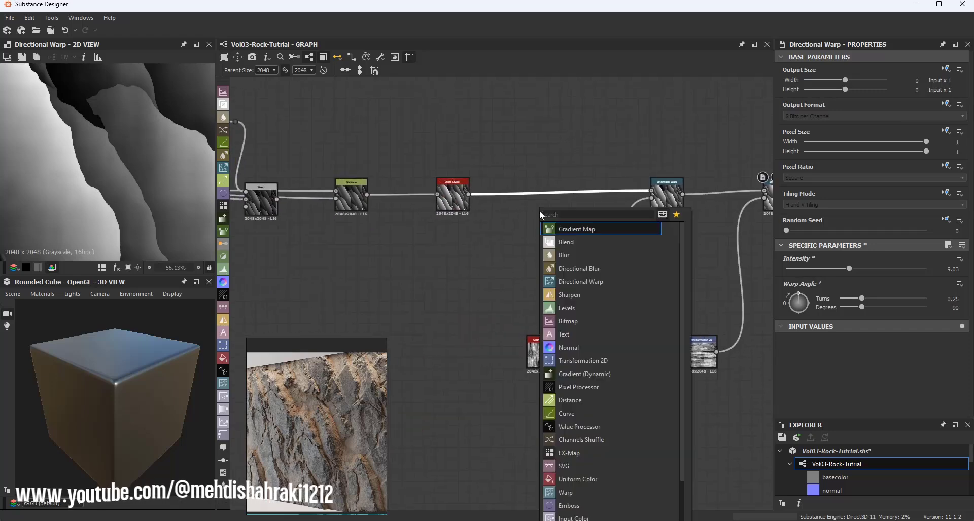
{"action": "type", "text": "blur hq"}
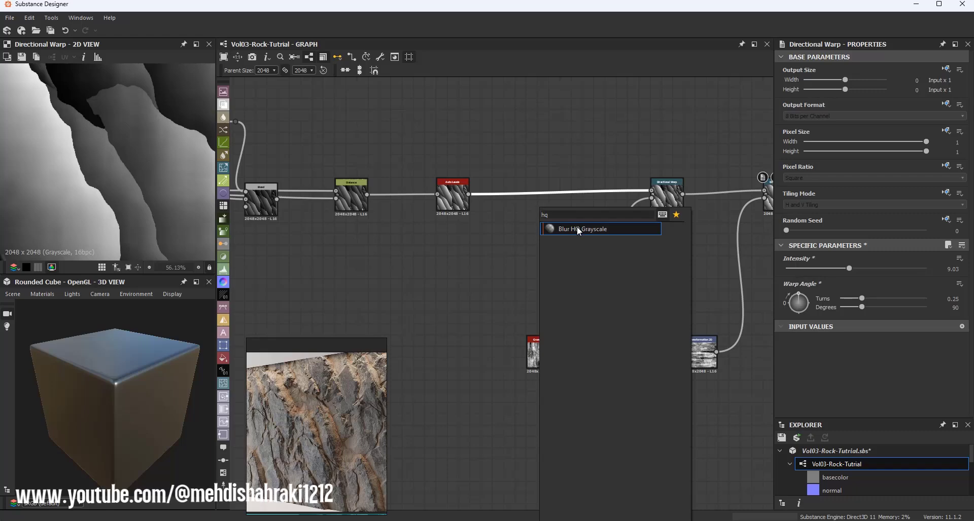
{"action": "left_click", "coordinate": [577, 226]}
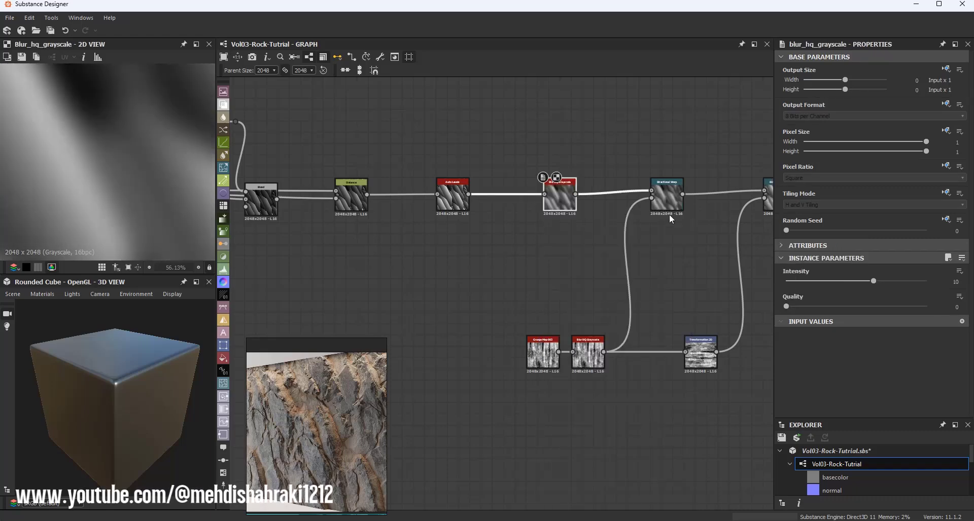
Step: Set the inserted Blur HQ Grayscale's quality to 1 and its intensity to 0.2
{"action": "middle_click_drag", "start_coordinate": [668, 214], "coordinate": [538, 214]}
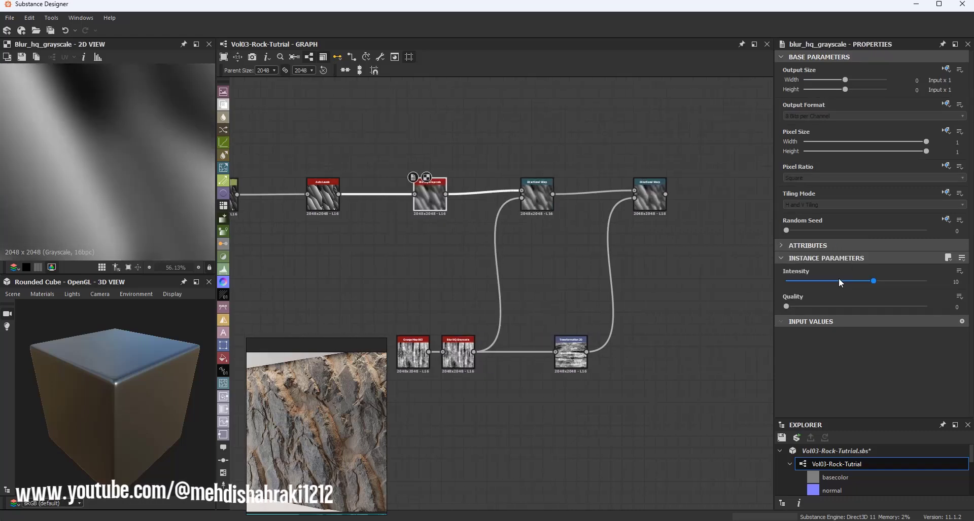
{"action": "left_click_drag", "start_coordinate": [801, 306], "coordinate": [958, 292]}
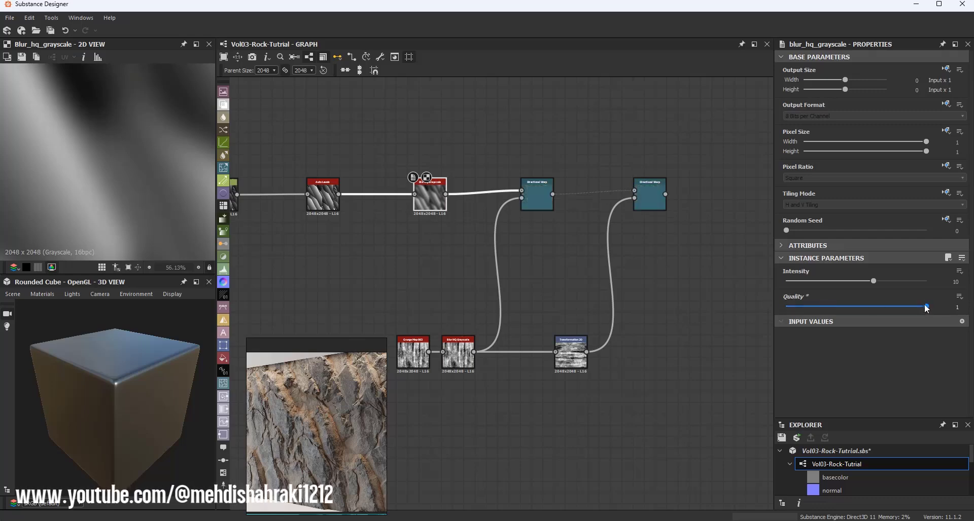
{"action": "left_click_drag", "start_coordinate": [820, 282], "coordinate": [789, 281]}
{"action": "left_click", "coordinate": [953, 282]}
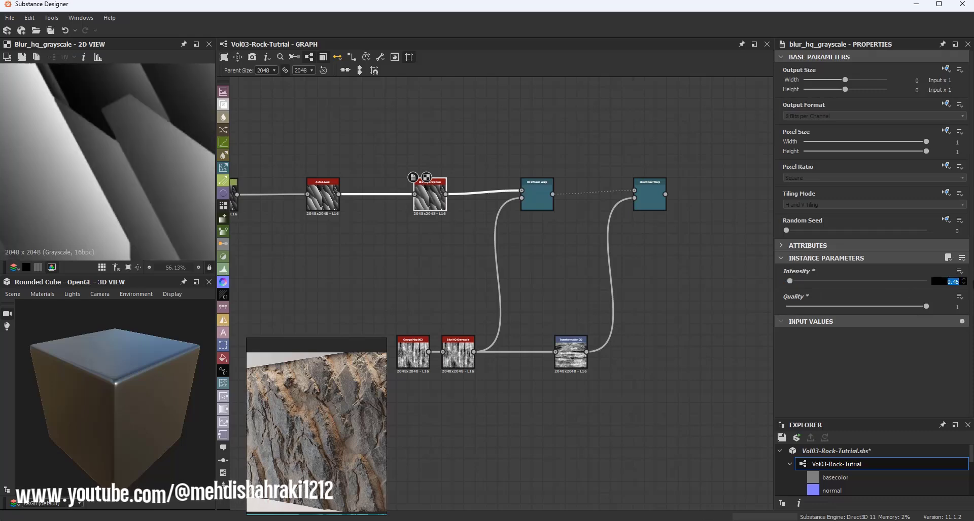
{"action": "type", "text": "."}
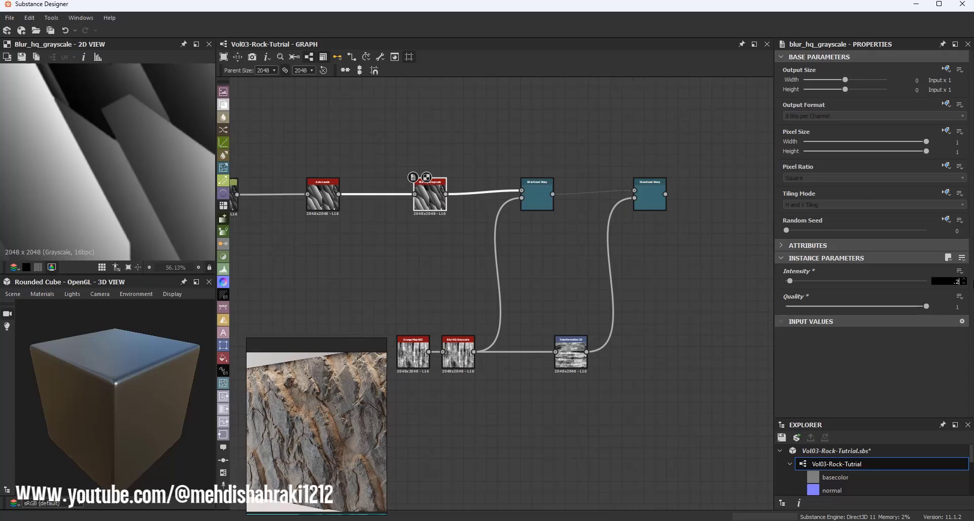
{"action": "type", "text": "2"}
{"action": "key", "text": "Return"}
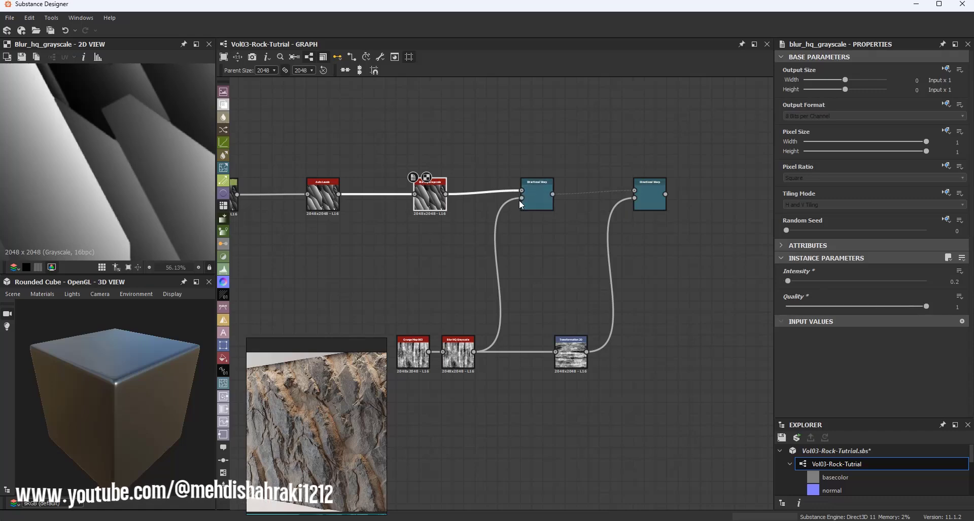
Step: Compare the 2D previews of the first and second Directional Warp outputs up close
{"action": "double_click", "coordinate": [538, 202]}
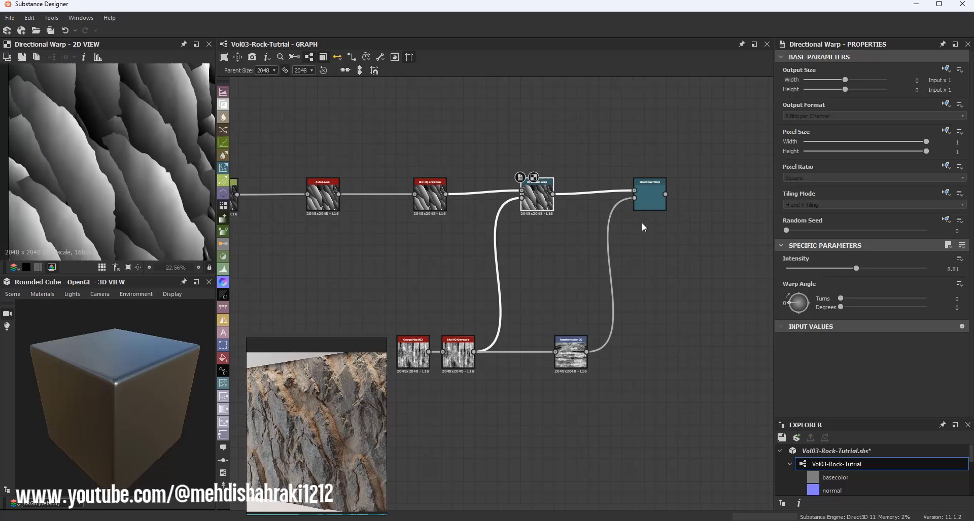
{"action": "double_click", "coordinate": [649, 198]}
{"action": "scroll", "coordinate": [94, 176], "scroll_direction": "down", "scroll_amount": 2}
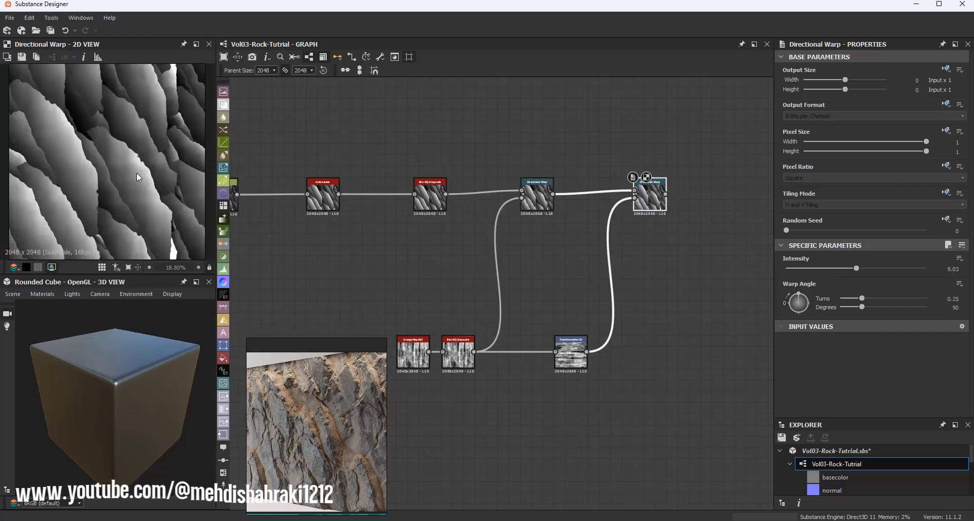
{"action": "scroll", "coordinate": [104, 148], "scroll_direction": "up", "scroll_amount": 2}
{"action": "scroll", "coordinate": [127, 170], "scroll_direction": "down", "scroll_amount": 3}
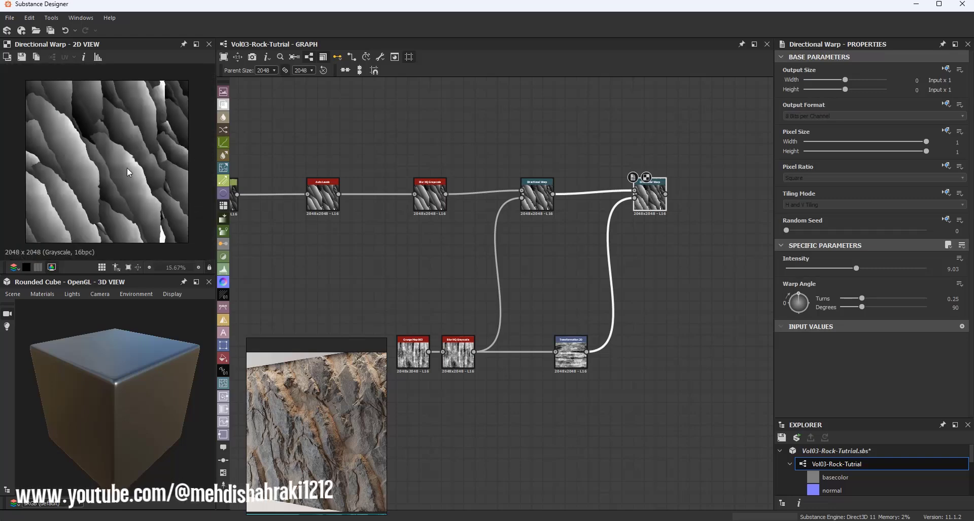
{"action": "scroll", "coordinate": [127, 168], "scroll_direction": "up", "scroll_amount": 5}
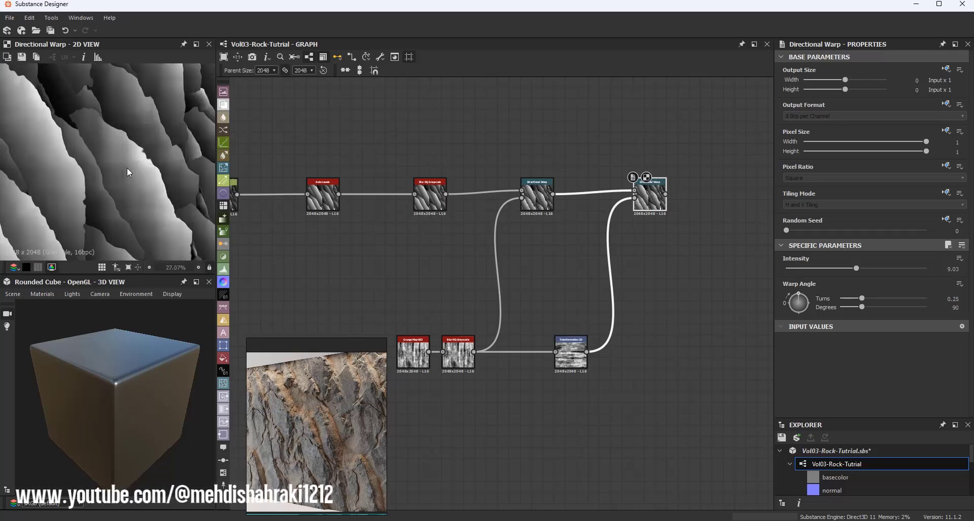
{"action": "scroll", "coordinate": [131, 158], "scroll_direction": "down", "scroll_amount": 6}
{"action": "scroll", "coordinate": [132, 159], "scroll_direction": "up", "scroll_amount": 4}
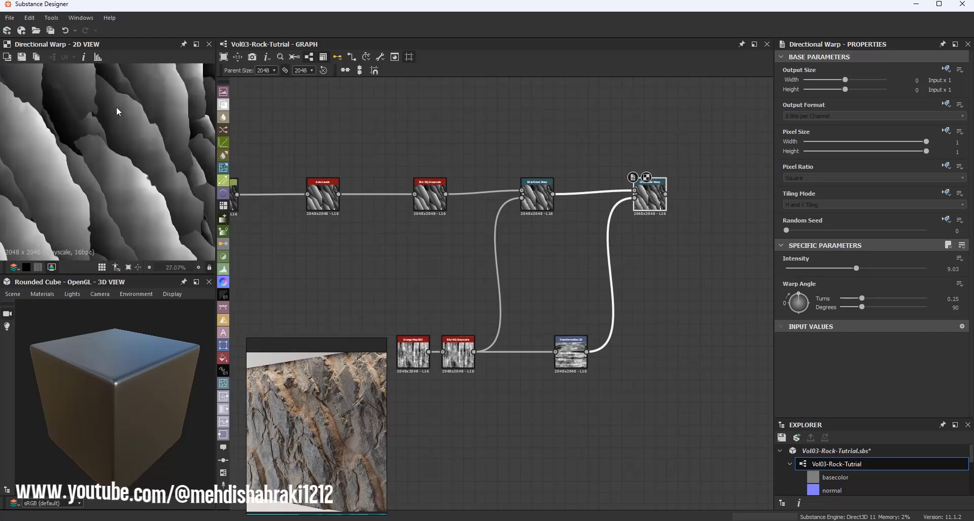
{"action": "scroll", "coordinate": [121, 115], "scroll_direction": "down", "scroll_amount": 4}
{"action": "scroll", "coordinate": [133, 139], "scroll_direction": "up", "scroll_amount": 7}
{"action": "scroll", "coordinate": [172, 157], "scroll_direction": "down", "scroll_amount": 5}
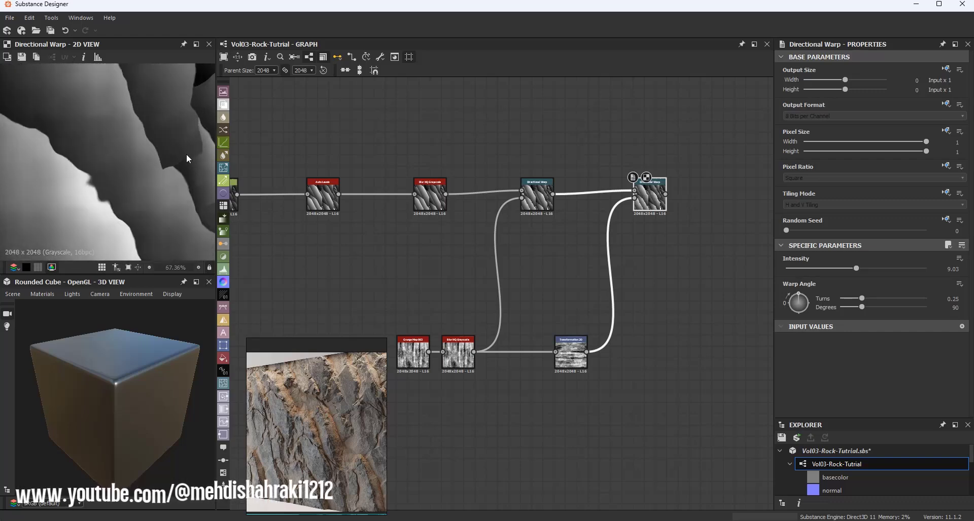
Step: Add a third Directional Warp node fed by the second Directional Warp's output
{"action": "middle_click_drag", "start_coordinate": [561, 204], "coordinate": [385, 199]}
{"action": "scroll", "coordinate": [385, 199], "scroll_direction": "down", "scroll_amount": 3}
{"action": "scroll", "coordinate": [377, 193], "scroll_direction": "up", "scroll_amount": 3}
{"action": "mouse_move", "coordinate": [373, 192]}
{"action": "left_mouse_down"}
{"action": "mouse_move", "coordinate": [383, 192]}
{"action": "mouse_move", "coordinate": [372, 192]}
{"action": "left_mouse_up"}
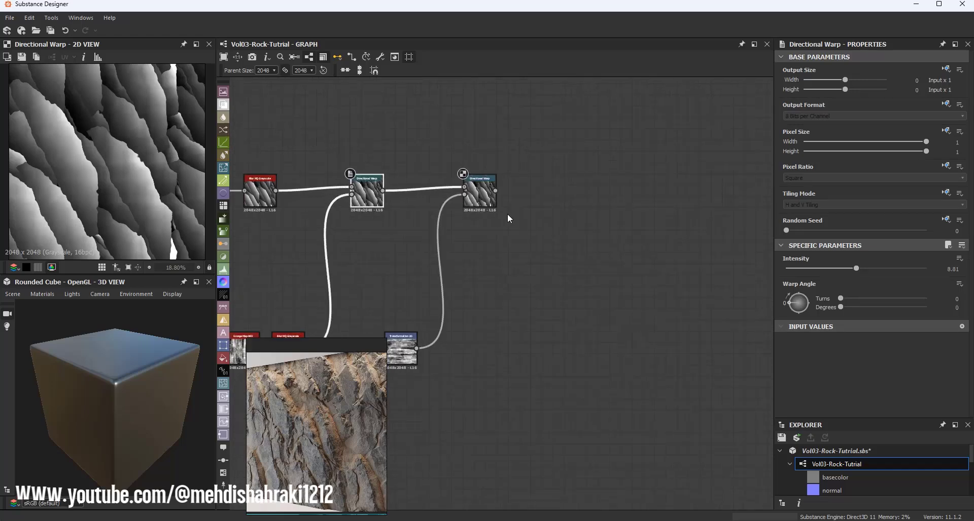
{"action": "middle_click_drag", "start_coordinate": [506, 215], "coordinate": [392, 214]}
{"action": "left_click_drag", "start_coordinate": [381, 190], "coordinate": [495, 188]}
{"action": "type", "text": "dir"}
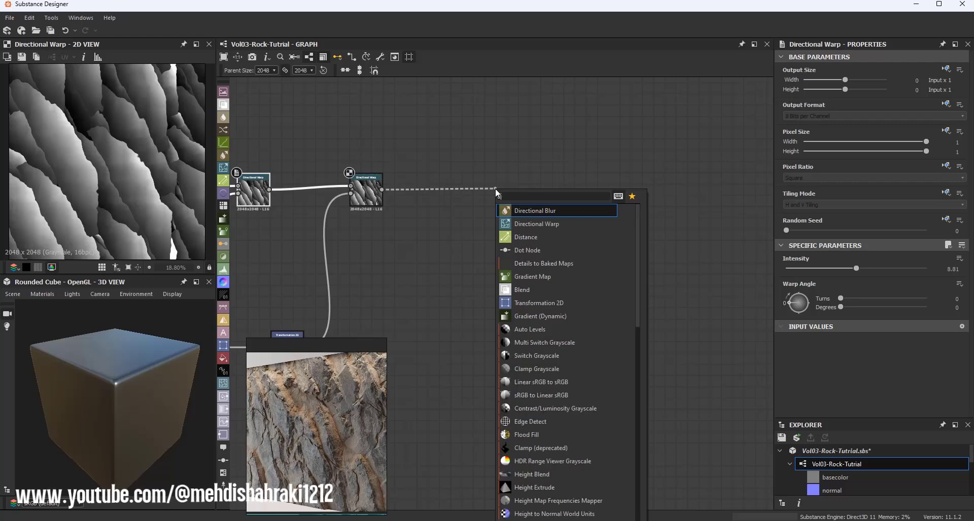
{"action": "left_click", "coordinate": [529, 223]}
Step: Connect the Grunge Map output to the third Directional Warp's Intensity Input
{"action": "middle_click_drag", "start_coordinate": [466, 218], "coordinate": [547, 191]}
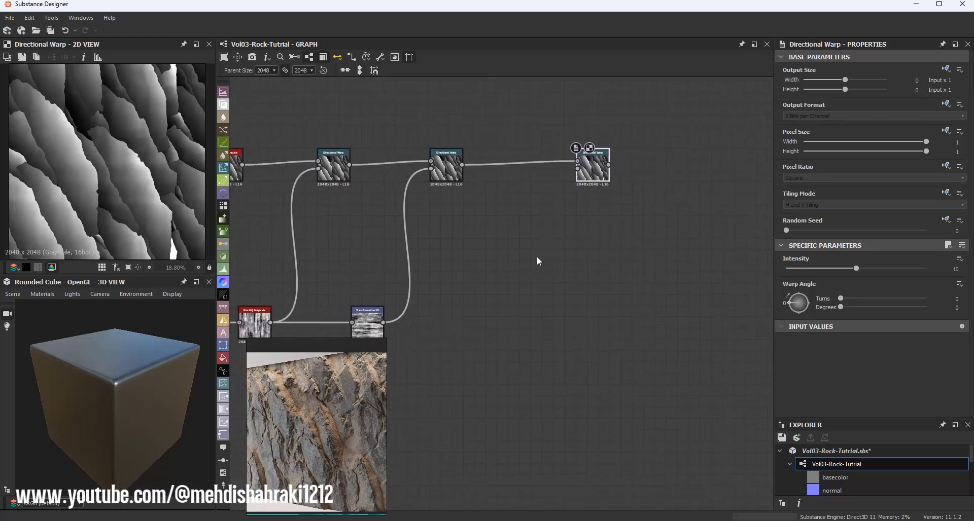
{"action": "left_click", "coordinate": [536, 256]}
{"action": "middle_click_drag", "start_coordinate": [515, 267], "coordinate": [566, 230]}
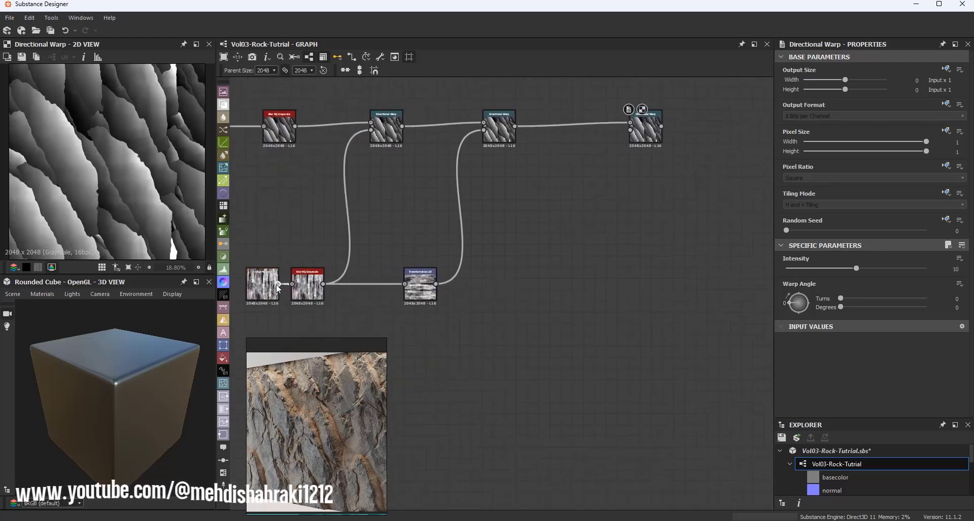
{"action": "left_click_drag", "start_coordinate": [278, 284], "coordinate": [643, 143]}
{"action": "scroll", "coordinate": [21, 159], "scroll_direction": "up", "scroll_amount": 2}
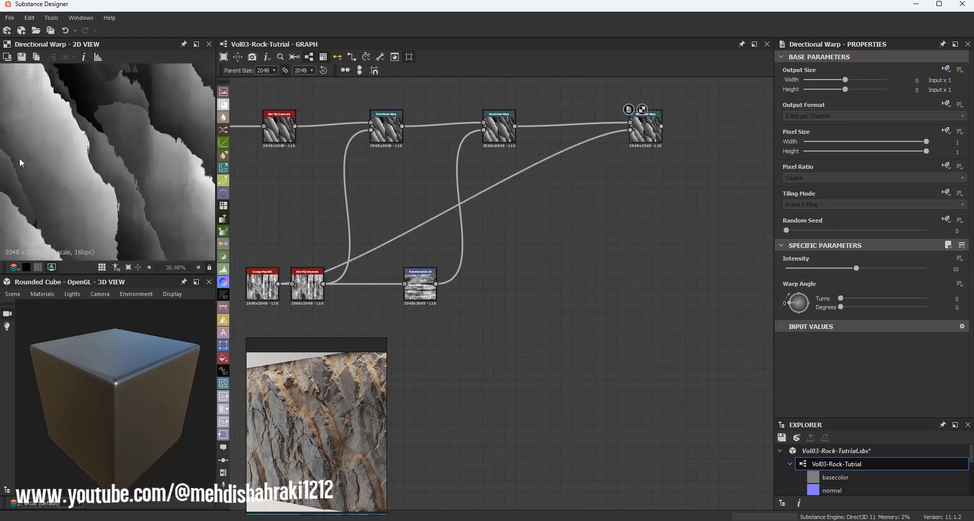
{"action": "scroll", "coordinate": [96, 139], "scroll_direction": "up", "scroll_amount": 2}
{"action": "scroll", "coordinate": [100, 136], "scroll_direction": "up", "scroll_amount": 2}
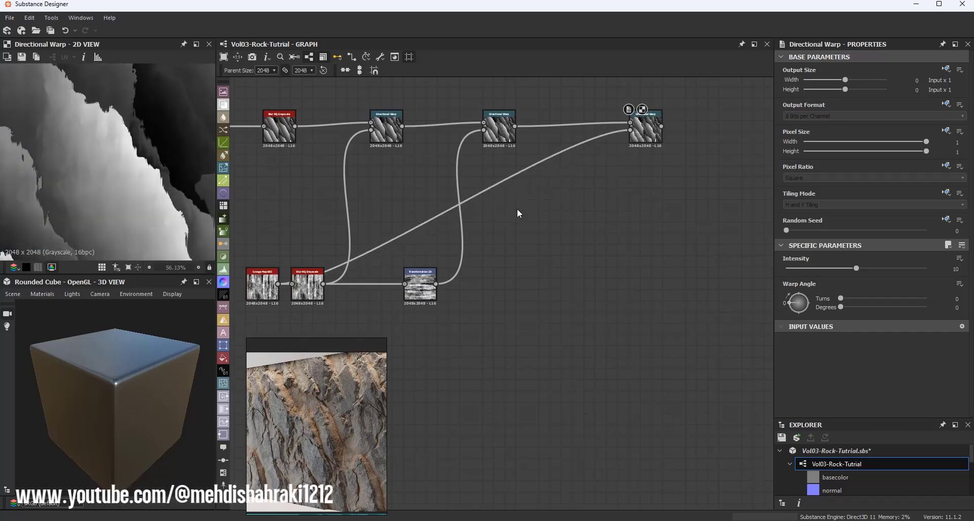
Step: Set the third Directional Warp's warp angle to 450 degrees and its intensity to about 5.13
{"action": "left_click_drag", "start_coordinate": [798, 301], "coordinate": [778, 331]}
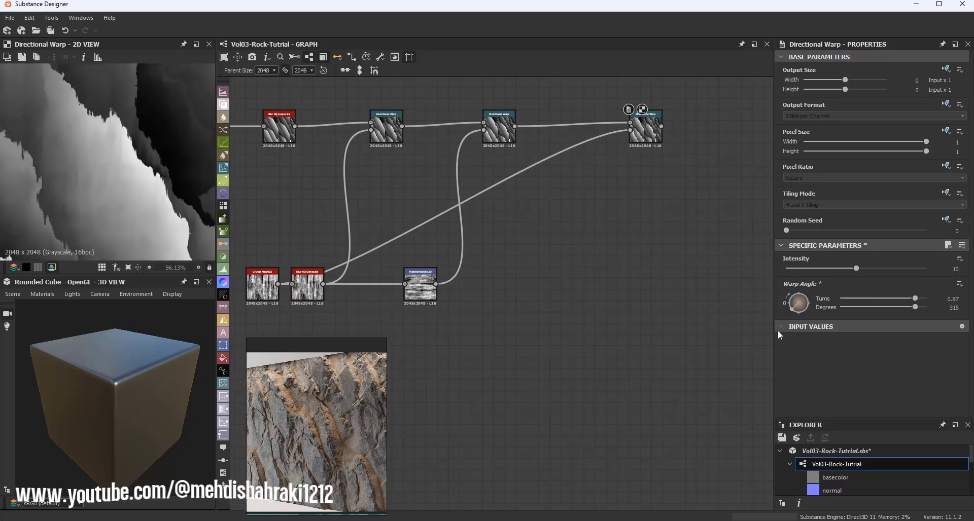
{"action": "scroll", "coordinate": [69, 162], "scroll_direction": "down", "scroll_amount": 3}
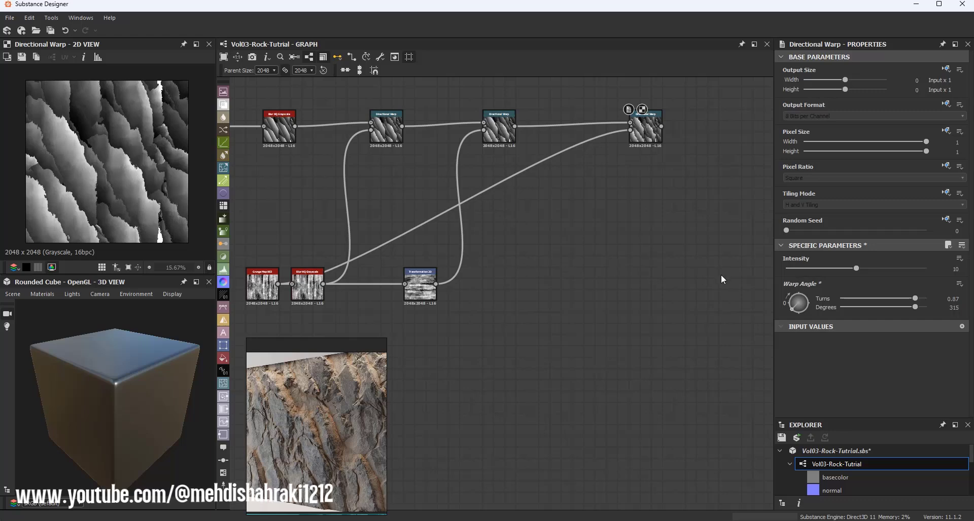
{"action": "left_click_drag", "start_coordinate": [792, 303], "coordinate": [778, 282]}
{"action": "scroll", "coordinate": [86, 136], "scroll_direction": "up", "scroll_amount": 5}
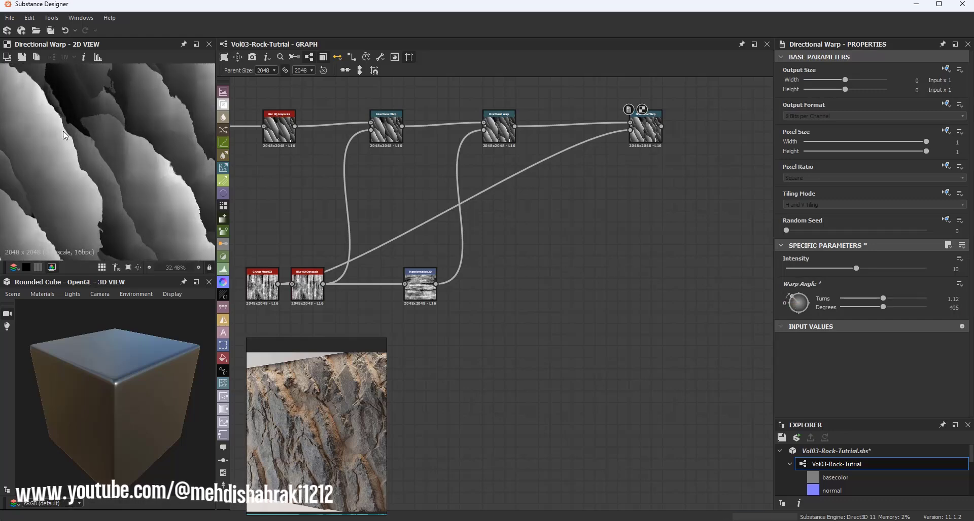
{"action": "scroll", "coordinate": [77, 145], "scroll_direction": "down", "scroll_amount": 3}
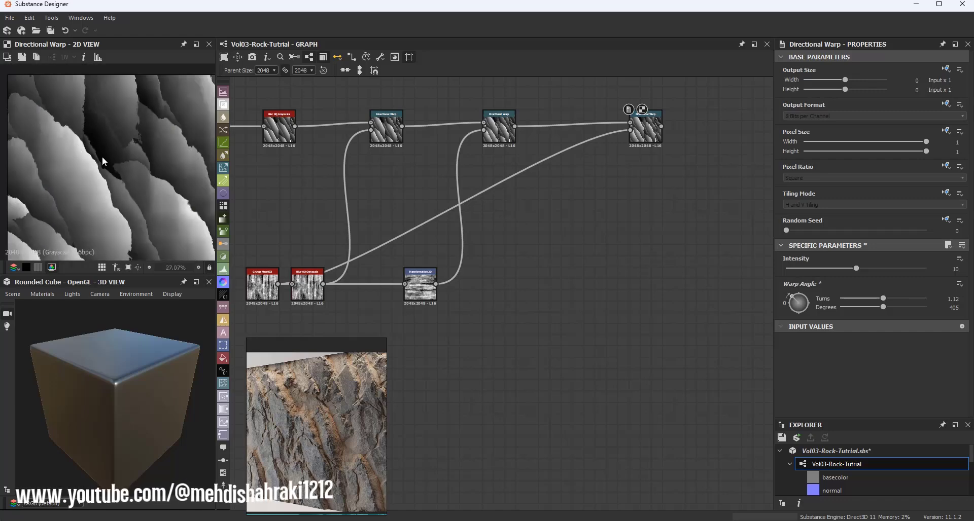
{"action": "left_click_drag", "start_coordinate": [856, 269], "coordinate": [800, 300]}
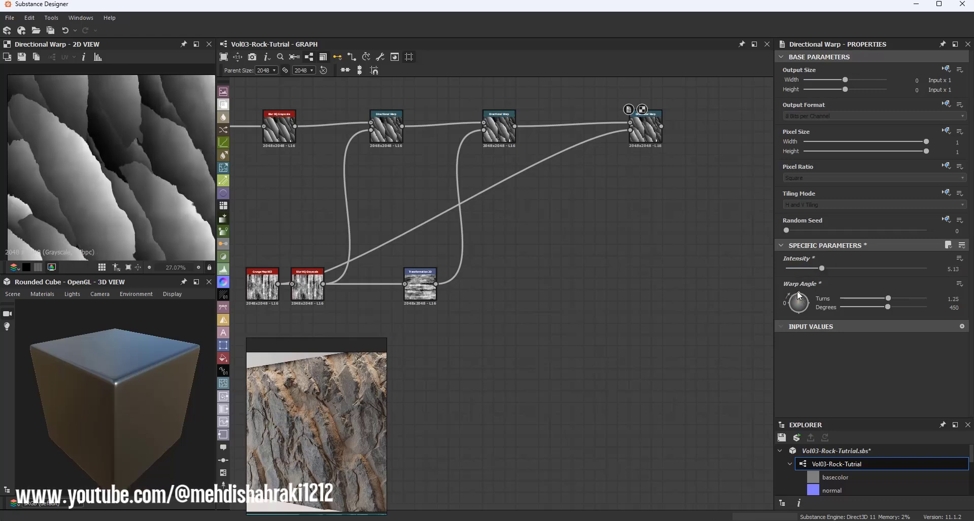
{"action": "scroll", "coordinate": [117, 167], "scroll_direction": "down", "scroll_amount": 2}
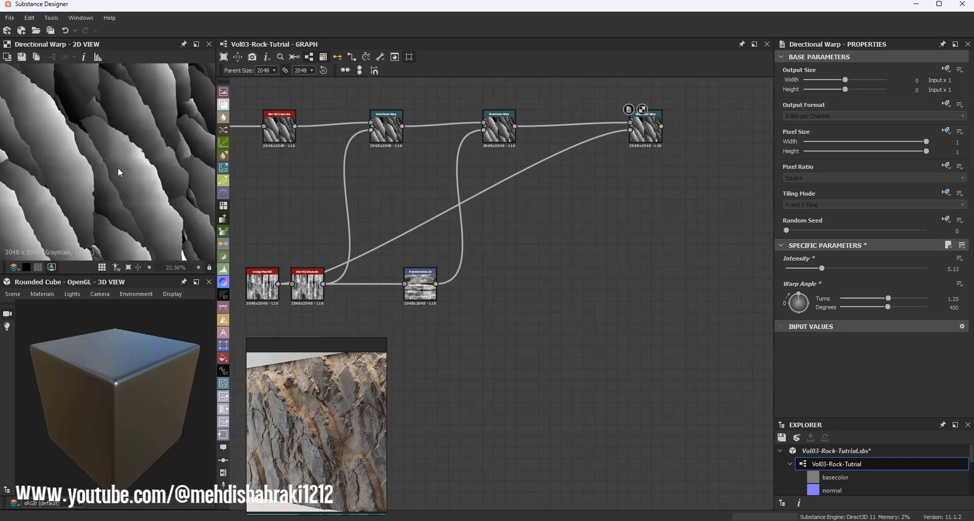
Step: Compare the 2D previews of the first, second and third Directional Warp outputs up close
{"action": "double_click", "coordinate": [386, 135]}
{"action": "double_click", "coordinate": [502, 133]}
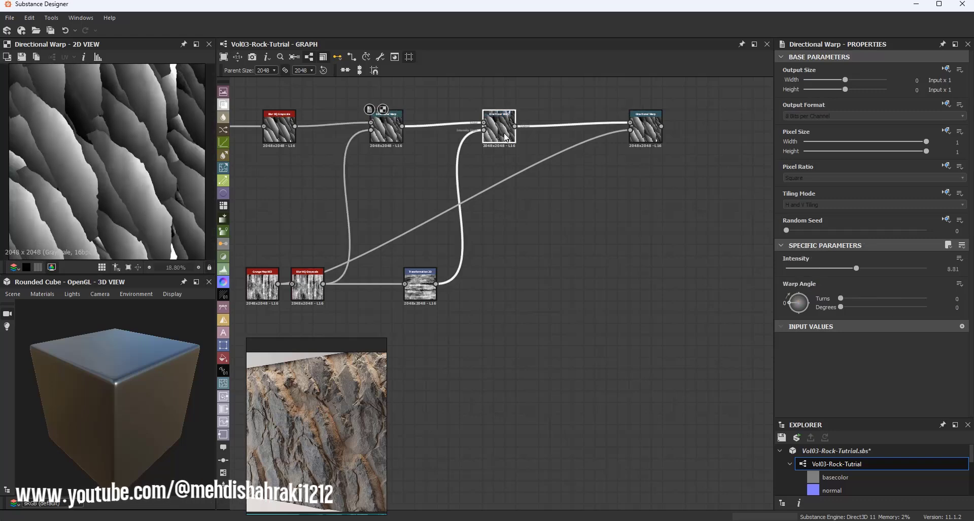
{"action": "double_click", "coordinate": [640, 133]}
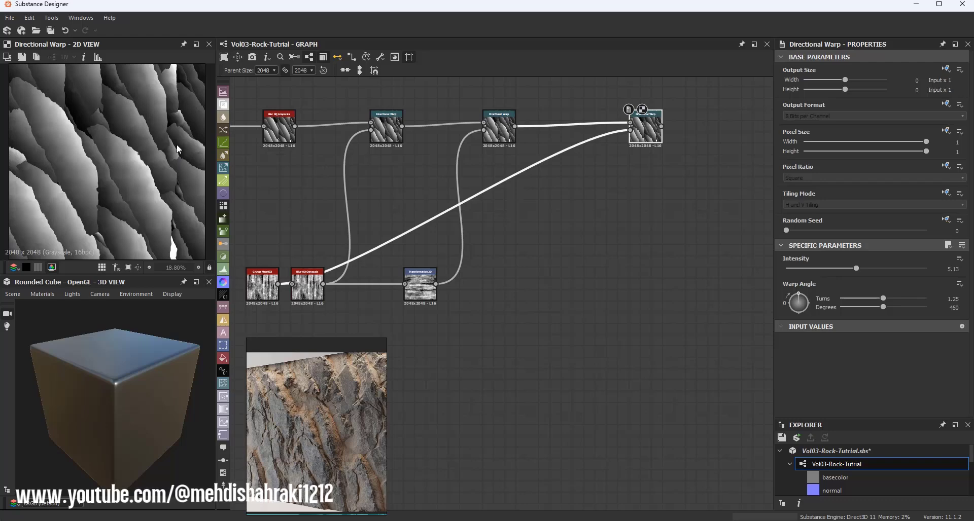
{"action": "scroll", "coordinate": [74, 147], "scroll_direction": "up", "scroll_amount": 2}
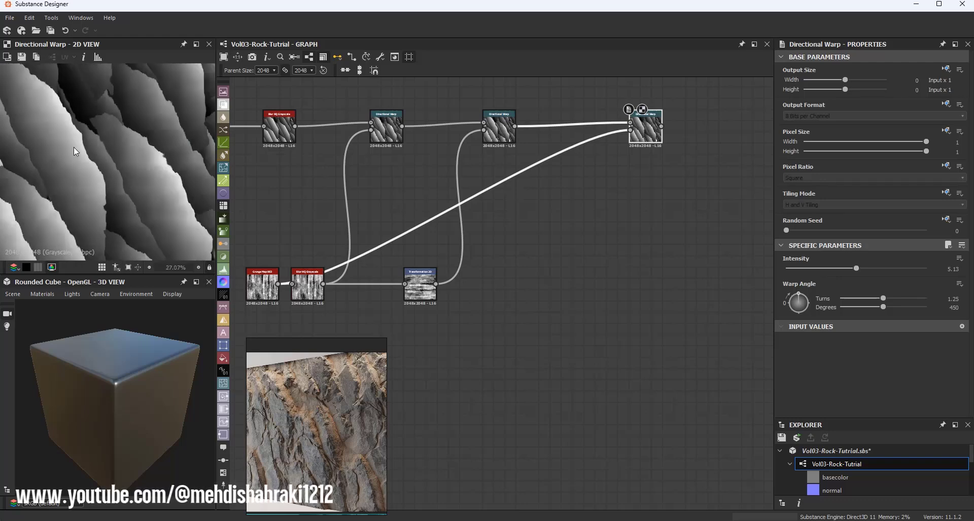
{"action": "scroll", "coordinate": [74, 147], "scroll_direction": "down", "scroll_amount": 2}
Step: Move the third Directional Warp node and reroute its intensity link through a dot
{"action": "left_click_drag", "start_coordinate": [645, 136], "coordinate": [600, 136]}
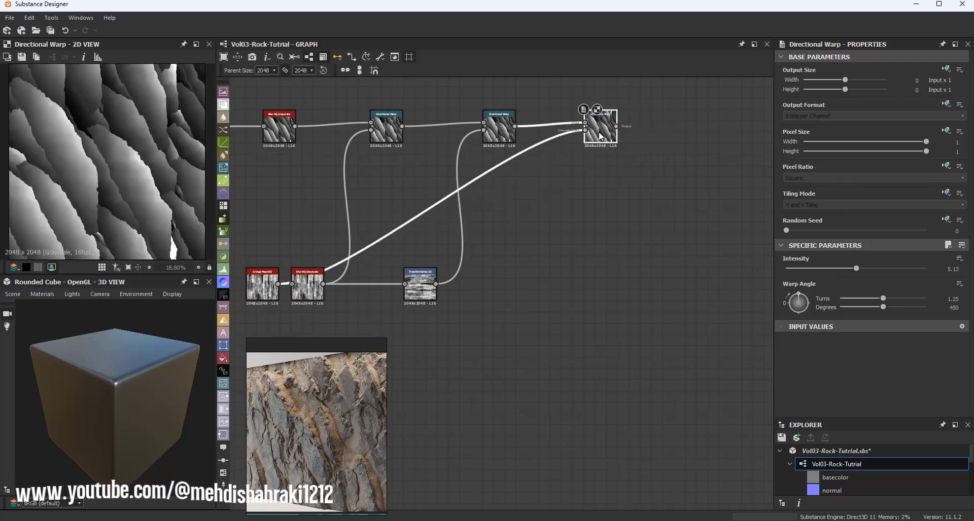
{"action": "middle_click_drag", "start_coordinate": [600, 136], "coordinate": [544, 181]}
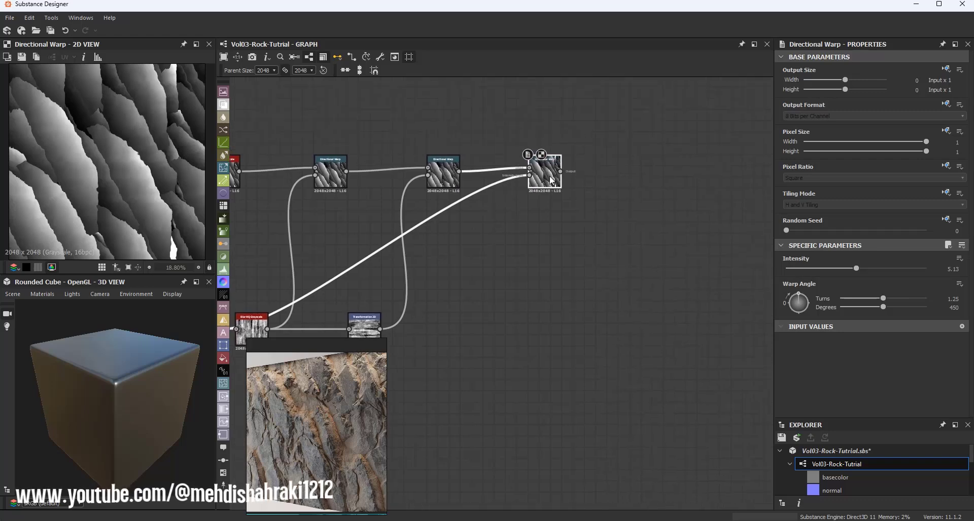
{"action": "scroll", "coordinate": [542, 189], "scroll_direction": "down", "scroll_amount": 3}
{"action": "scroll", "coordinate": [479, 218], "scroll_direction": "up", "scroll_amount": 1}
{"action": "left_click_drag", "start_coordinate": [485, 204], "coordinate": [542, 277], "text": "alt"}
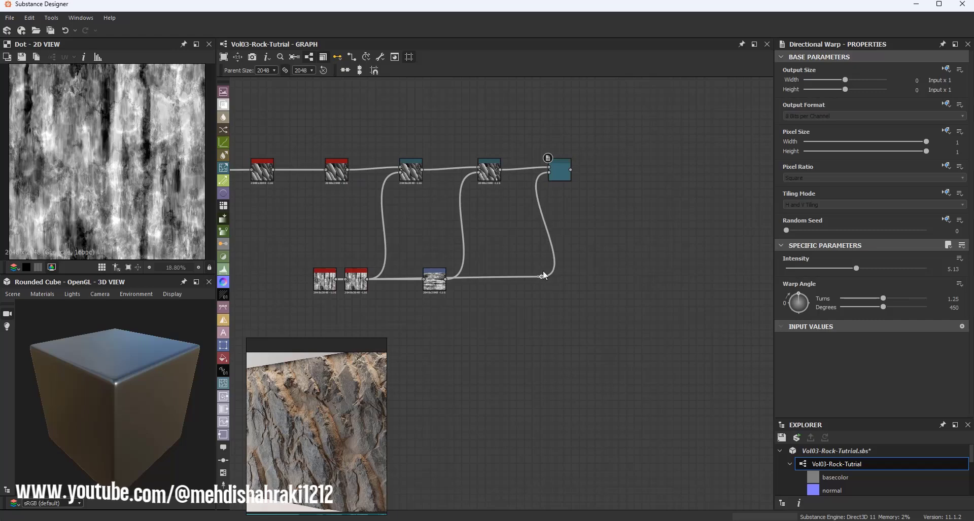
{"action": "scroll", "coordinate": [569, 217], "scroll_direction": "down", "scroll_amount": 2}
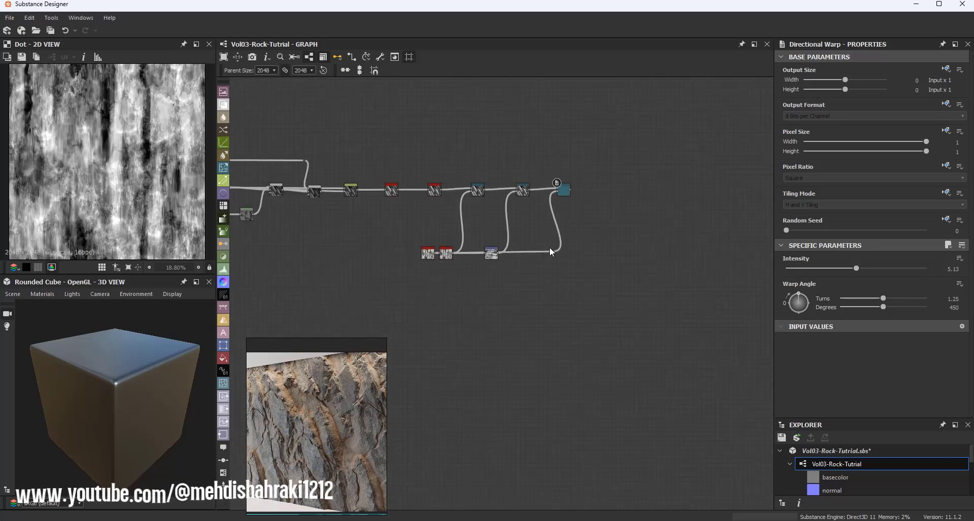
{"action": "scroll", "coordinate": [526, 158], "scroll_direction": "up", "scroll_amount": 2}
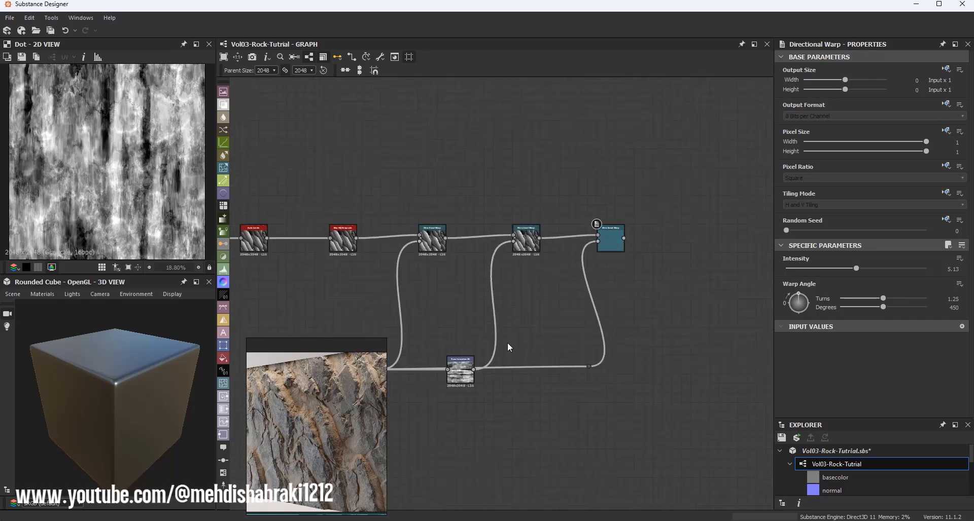
Step: Rework the second Directional Warp's intensity link from the Transformation node, removing the added reroute dots
{"action": "middle_click_drag", "start_coordinate": [515, 322], "coordinate": [538, 288]}
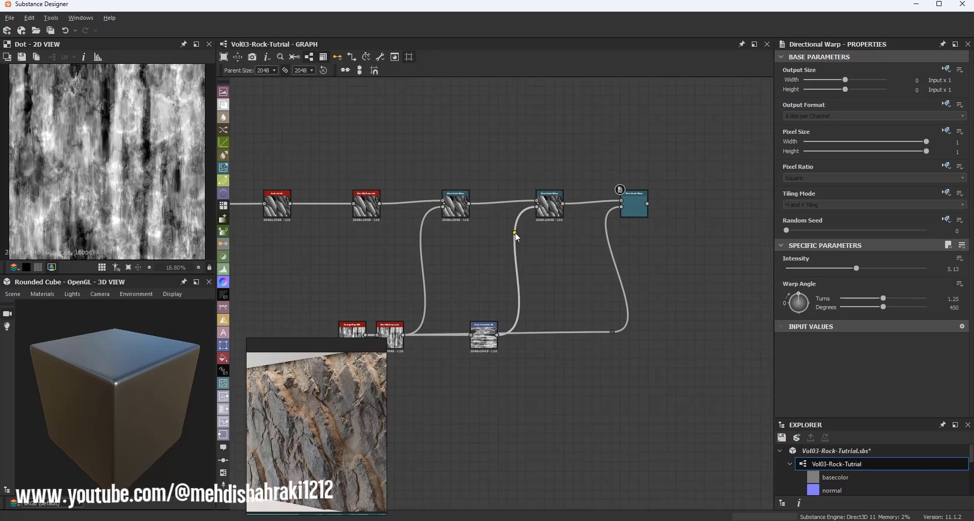
{"action": "left_click", "coordinate": [513, 256], "text": "alt"}
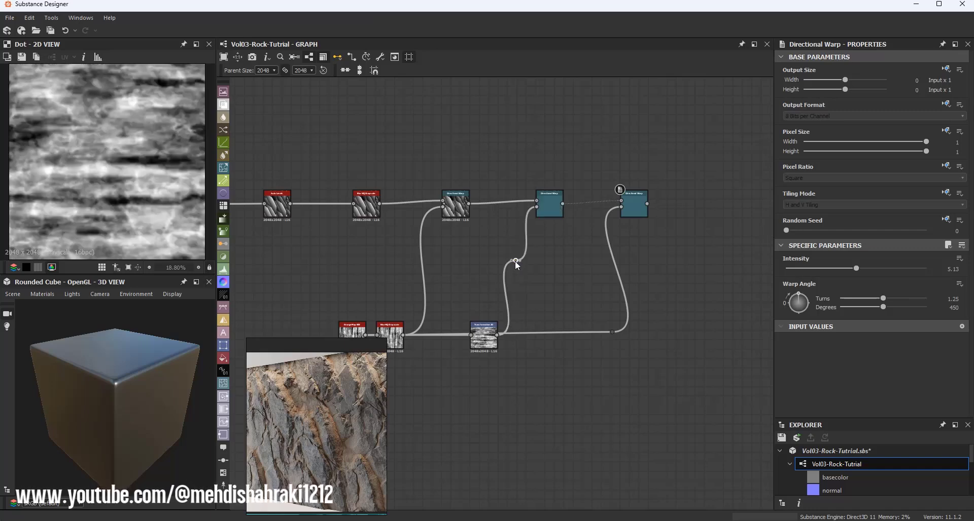
{"action": "mouse_move", "coordinate": [514, 257]}
{"action": "left_mouse_down"}
{"action": "mouse_move", "coordinate": [522, 288]}
{"action": "mouse_move", "coordinate": [516, 249]}
{"action": "mouse_move", "coordinate": [519, 262]}
{"action": "left_mouse_up"}
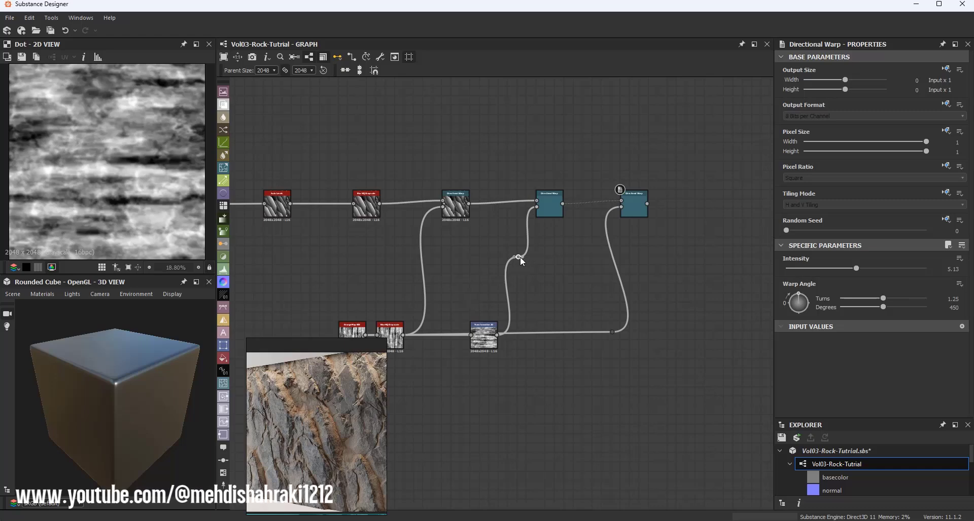
{"action": "scroll", "coordinate": [520, 260], "scroll_direction": "up", "scroll_amount": 3}
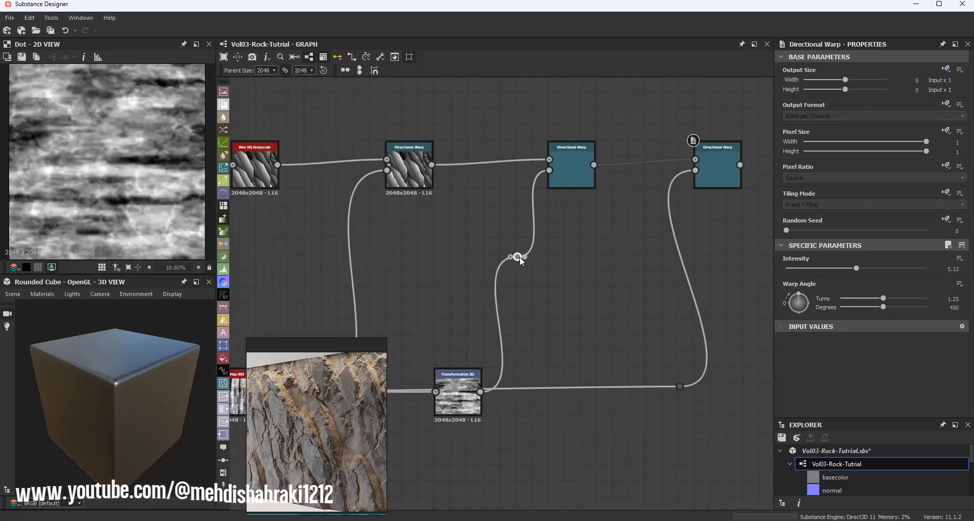
{"action": "key", "text": "Delete"}
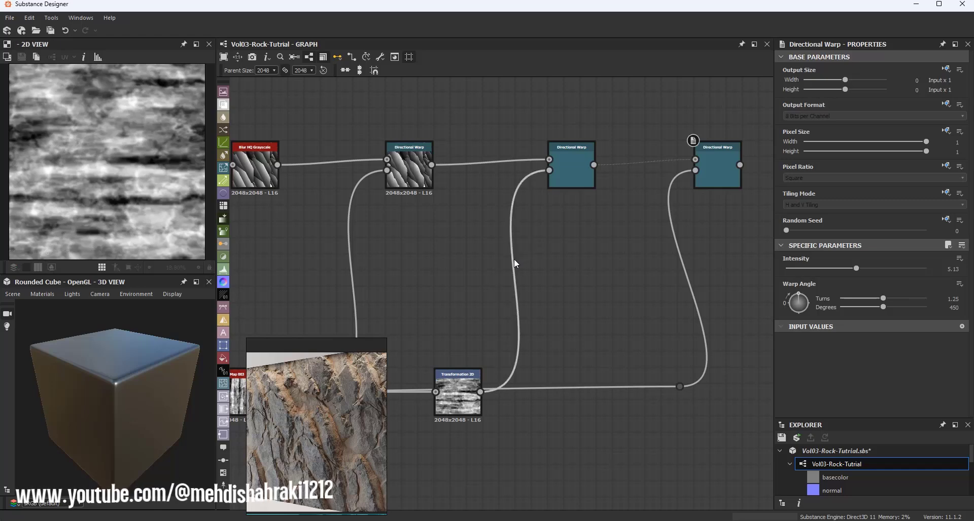
{"action": "left_click", "coordinate": [513, 260]}
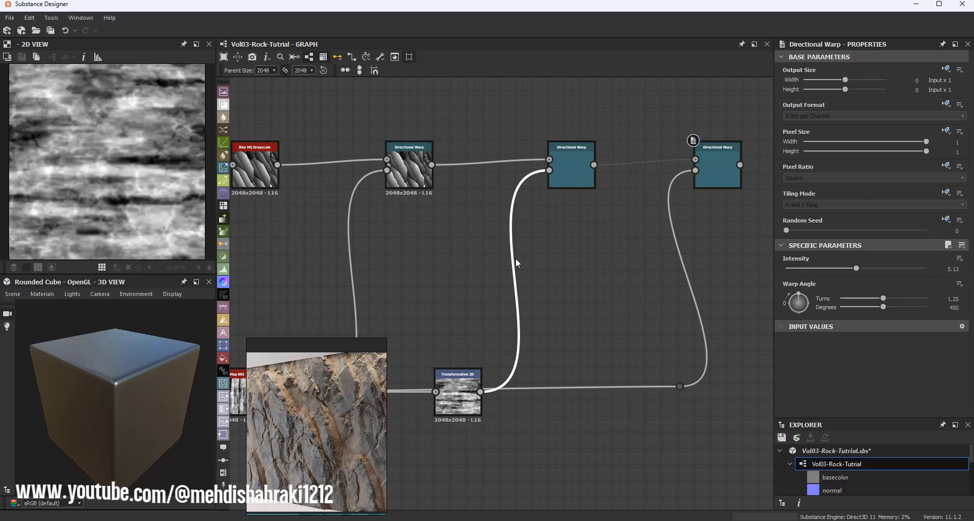
{"action": "left_click", "coordinate": [514, 257], "text": "alt"}
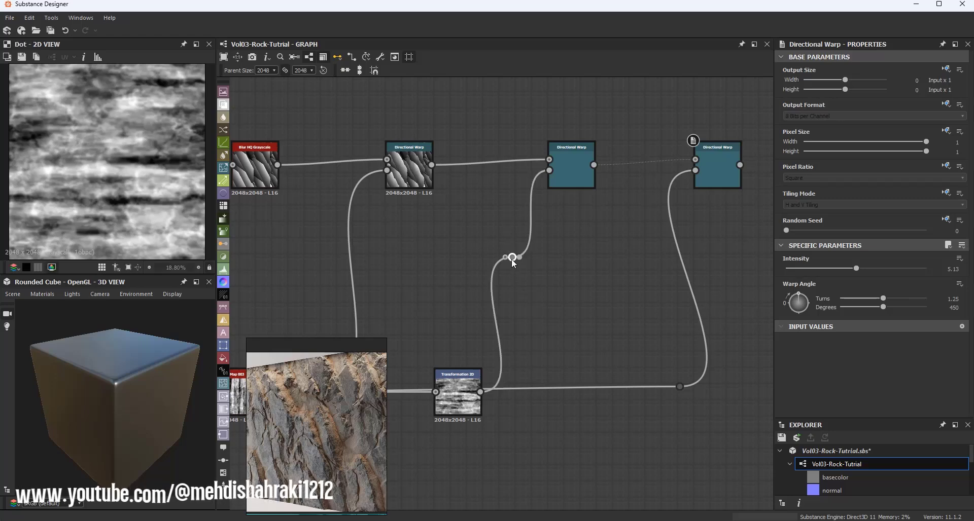
{"action": "key", "text": "Delete"}
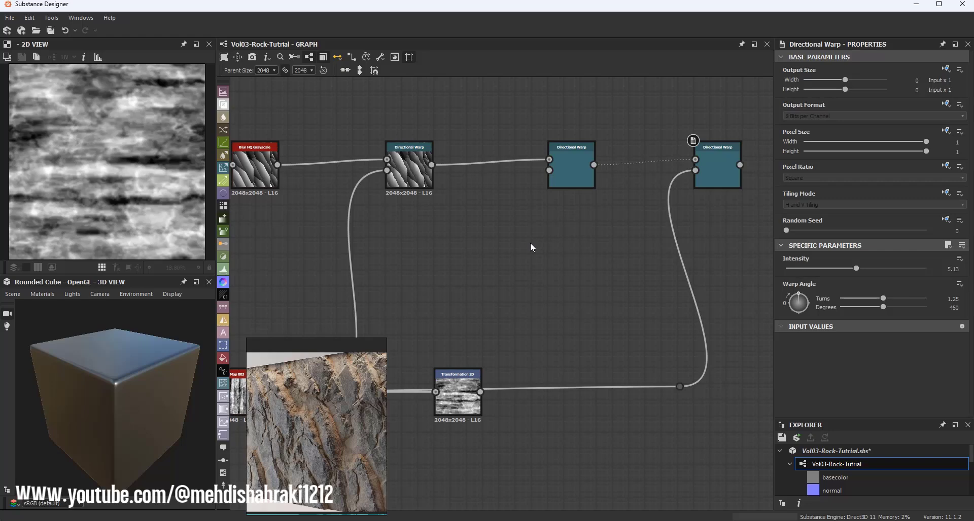
{"action": "left_click_drag", "start_coordinate": [493, 356], "coordinate": [495, 387]}
Step: Preview the third Directional Warp and set its warp angle to 506 degrees, with intensity about 2.63
{"action": "scroll", "coordinate": [561, 293], "scroll_direction": "down", "scroll_amount": 4}
{"action": "double_click", "coordinate": [643, 214]}
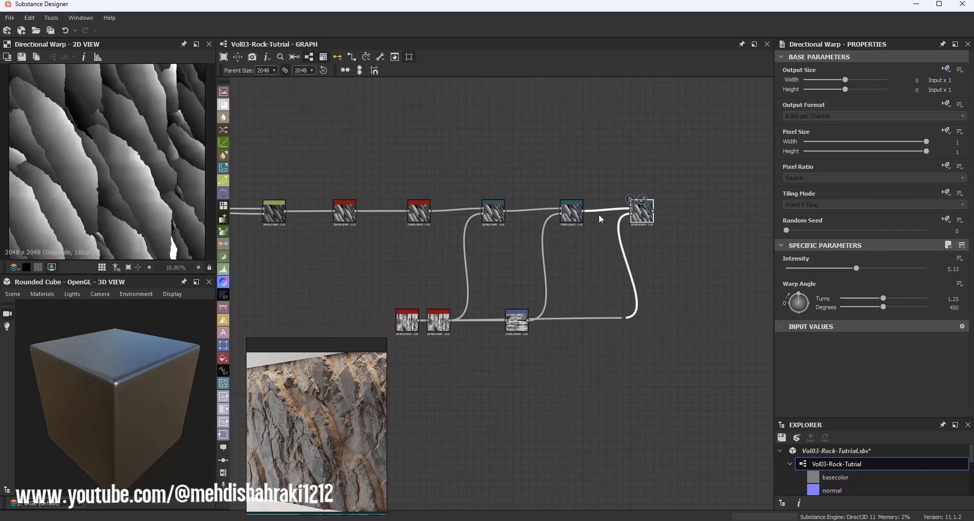
{"action": "scroll", "coordinate": [130, 154], "scroll_direction": "up", "scroll_amount": 2}
{"action": "scroll", "coordinate": [120, 142], "scroll_direction": "up", "scroll_amount": 2}
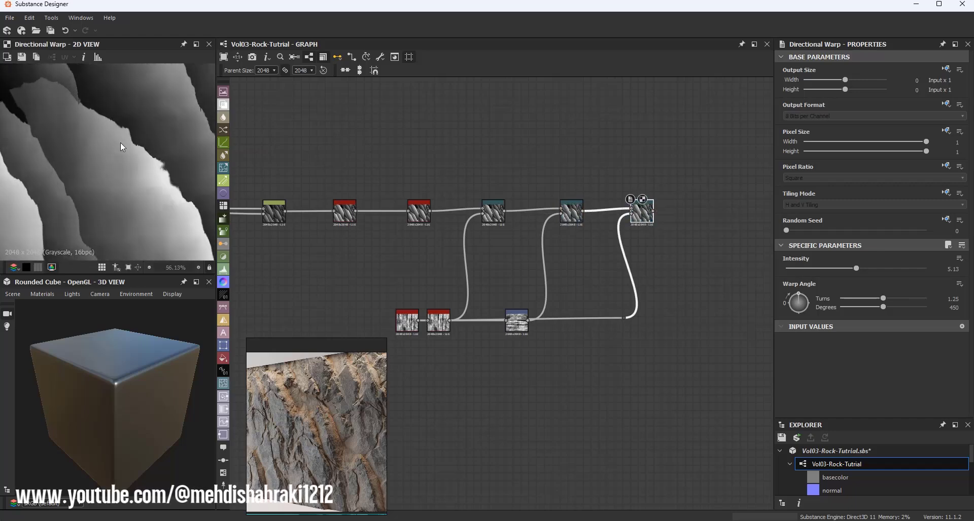
{"action": "scroll", "coordinate": [135, 153], "scroll_direction": "up", "scroll_amount": 1}
{"action": "left_click_drag", "start_coordinate": [841, 268], "coordinate": [820, 268]}
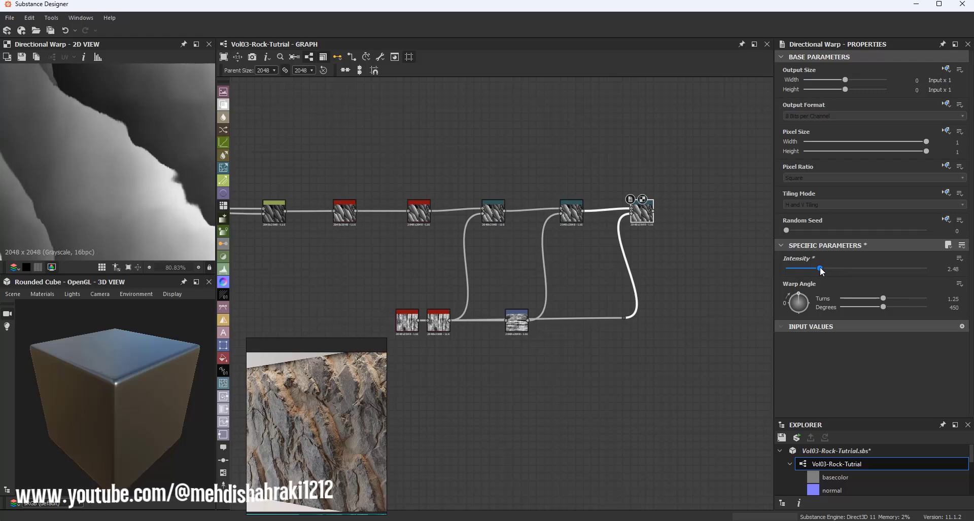
{"action": "mouse_move", "coordinate": [800, 305]}
{"action": "left_mouse_down"}
{"action": "mouse_move", "coordinate": [820, 314]}
{"action": "mouse_move", "coordinate": [813, 293]}
{"action": "left_mouse_up"}
Step: Raise the third Directional Warp's intensity to about 7.7
{"action": "scroll", "coordinate": [139, 197], "scroll_direction": "down", "scroll_amount": 5}
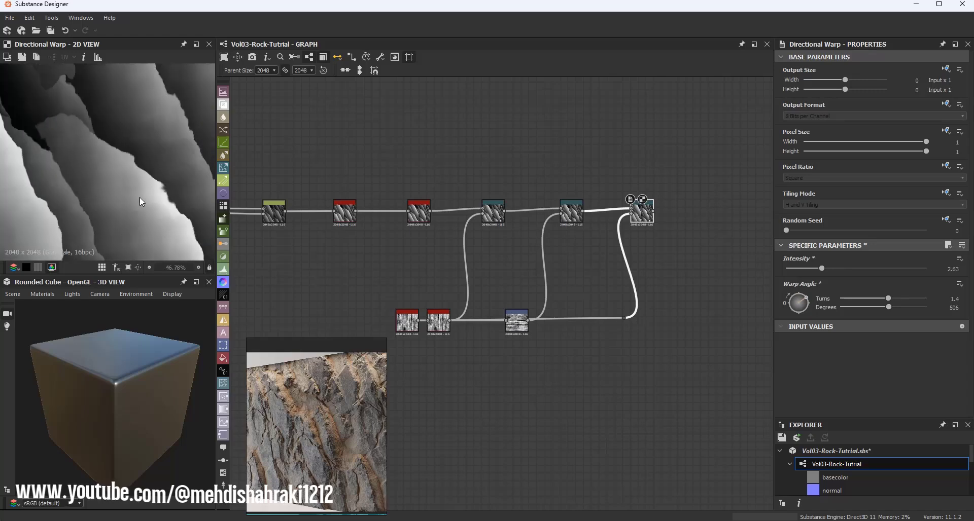
{"action": "scroll", "coordinate": [81, 166], "scroll_direction": "up", "scroll_amount": 2}
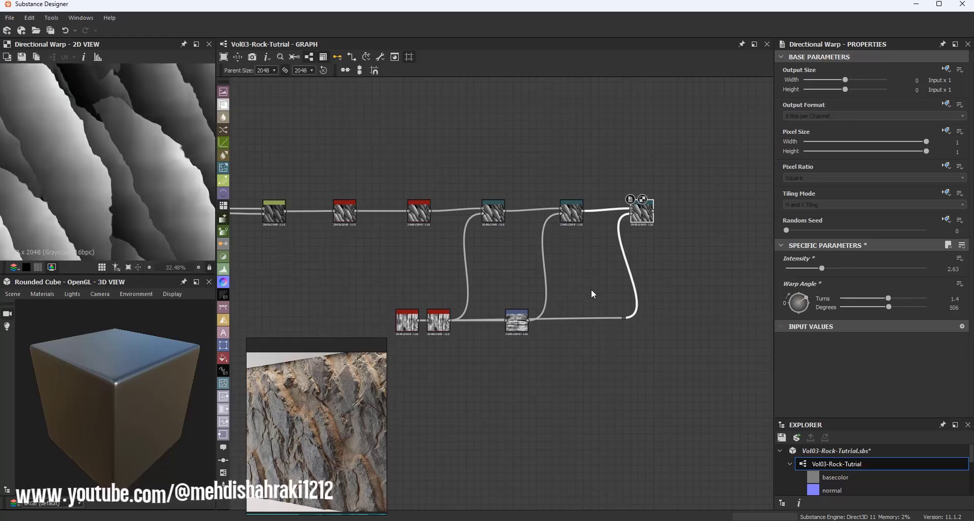
{"action": "scroll", "coordinate": [482, 313], "scroll_direction": "up", "scroll_amount": 3}
{"action": "left_click_drag", "start_coordinate": [431, 319], "coordinate": [745, 134]}
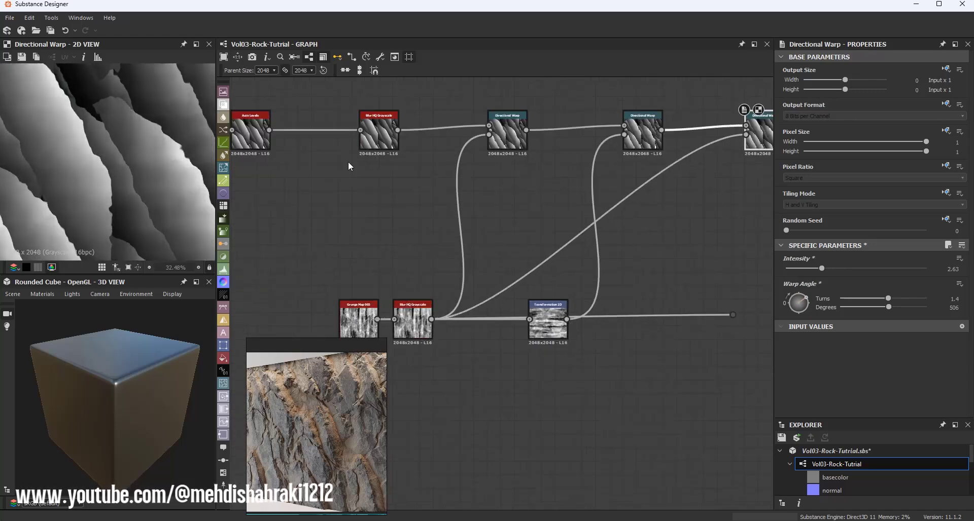
{"action": "left_click_drag", "start_coordinate": [822, 271], "coordinate": [860, 268]}
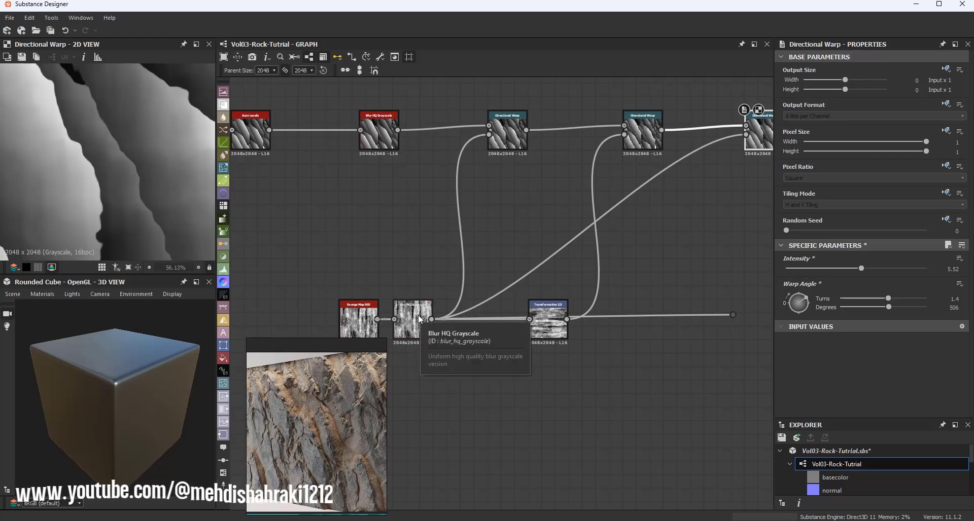
{"action": "scroll", "coordinate": [419, 319], "scroll_direction": "down", "scroll_amount": 3}
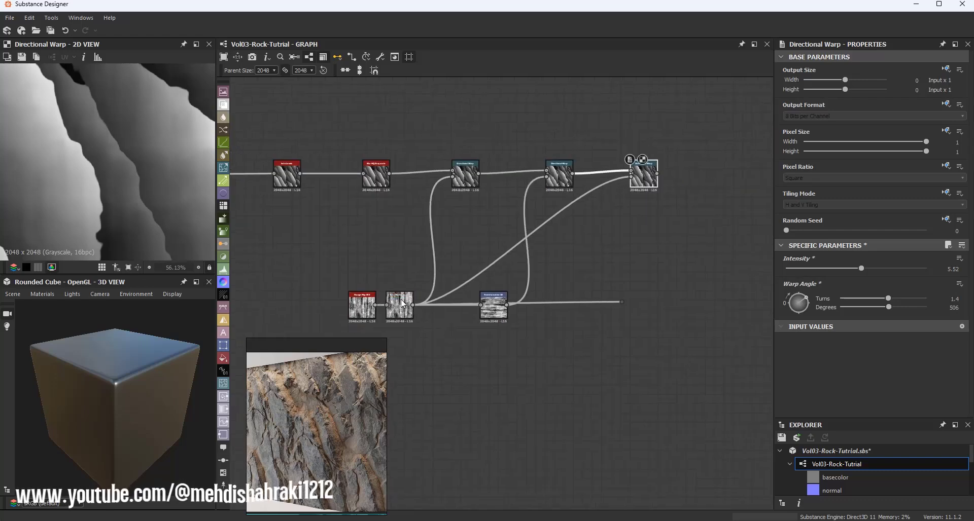
{"action": "scroll", "coordinate": [386, 309], "scroll_direction": "up", "scroll_amount": 4}
{"action": "middle_click_drag", "start_coordinate": [702, 159], "coordinate": [535, 233]}
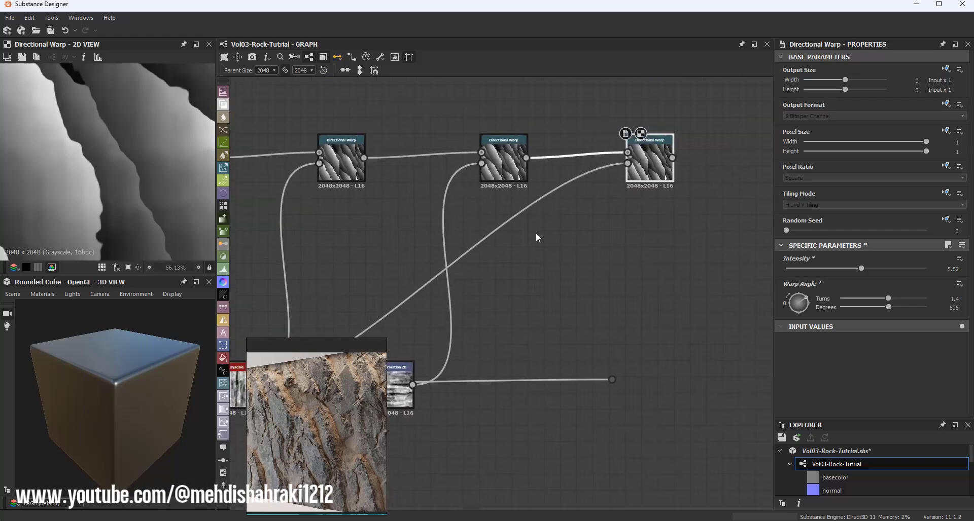
{"action": "scroll", "coordinate": [600, 239], "scroll_direction": "down", "scroll_amount": 2}
{"action": "middle_click_drag", "start_coordinate": [600, 239], "coordinate": [631, 190]}
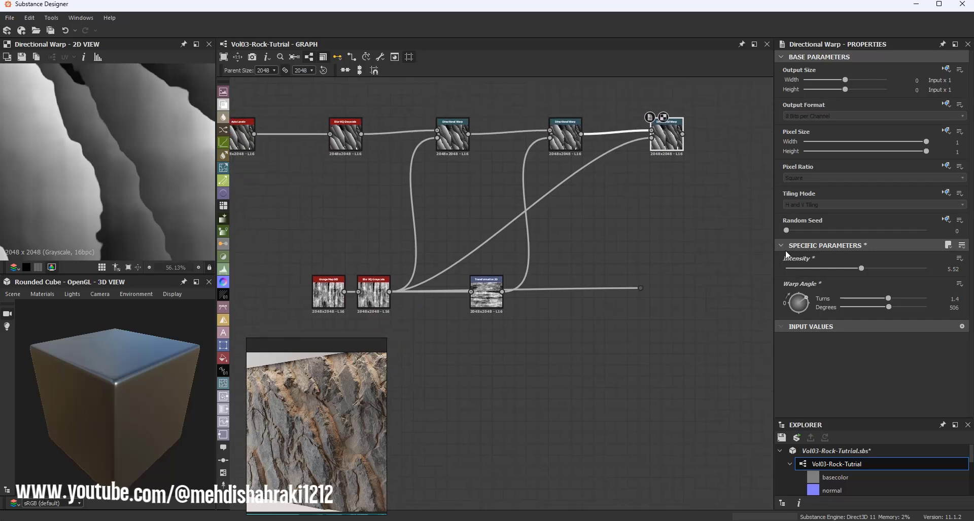
{"action": "left_click_drag", "start_coordinate": [870, 268], "coordinate": [891, 268]}
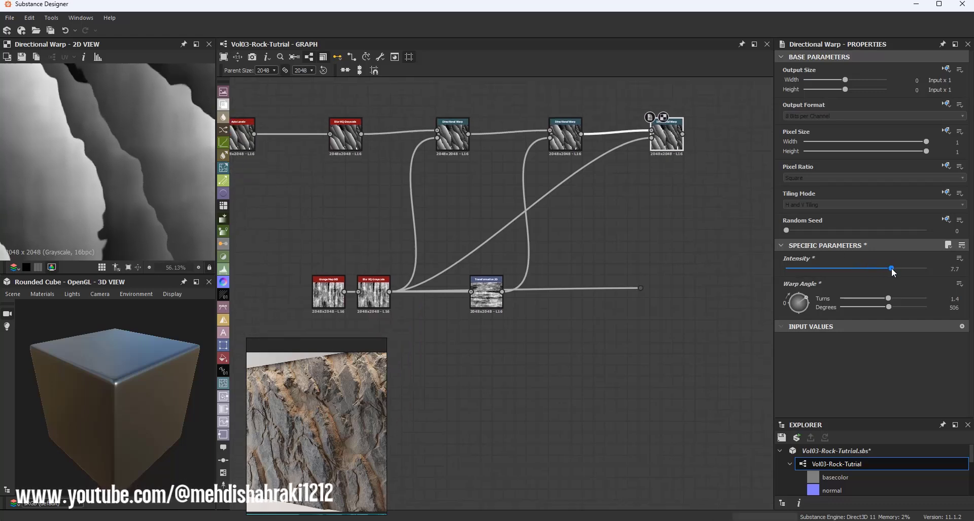
Step: Duplicate the Blur HQ Grayscale node, place the copy below the third Directional Warp and set its intensity to about 4.79
{"action": "scroll", "coordinate": [379, 297], "scroll_direction": "up", "scroll_amount": 2}
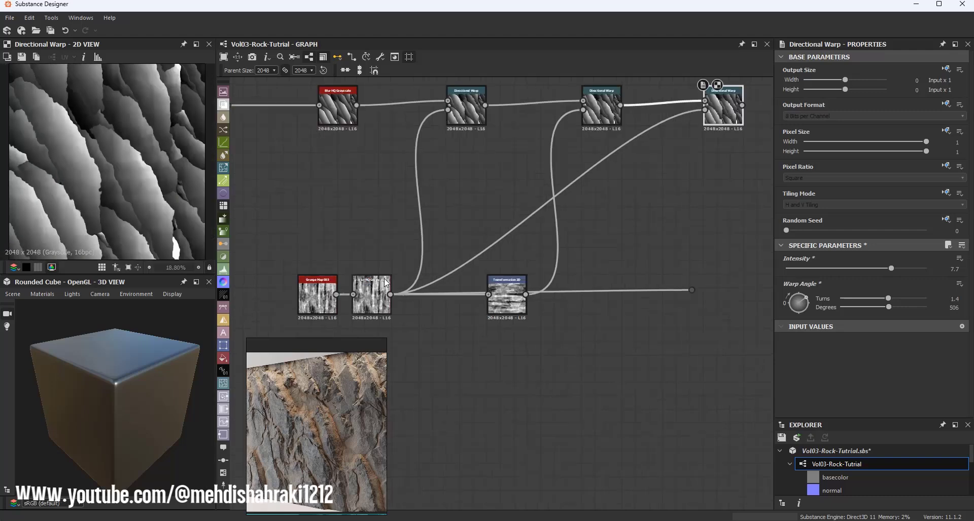
{"action": "left_click", "coordinate": [379, 298]}
{"action": "key", "text": "ctrl+d"}
{"action": "scroll", "coordinate": [468, 274], "scroll_direction": "down", "scroll_amount": 2}
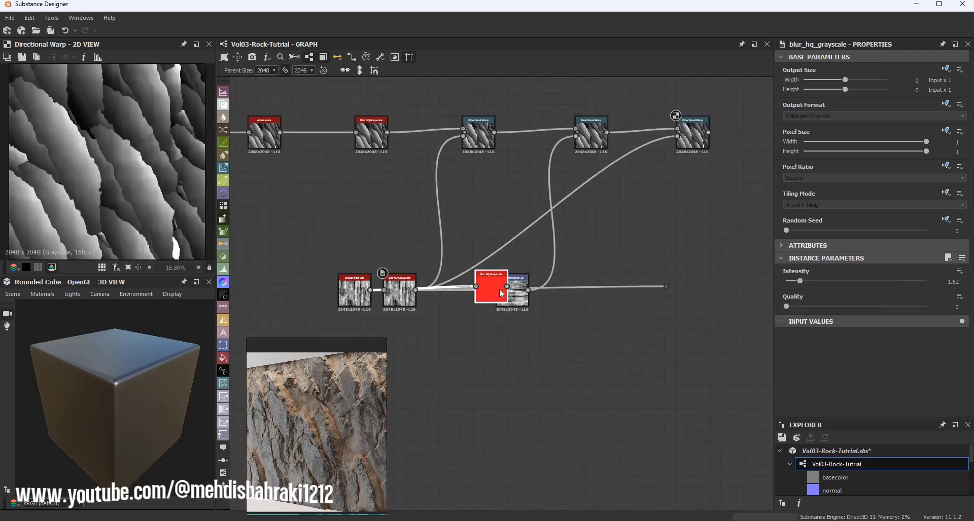
{"action": "left_click_drag", "start_coordinate": [499, 288], "coordinate": [625, 214]}
{"action": "double_click", "coordinate": [626, 213]}
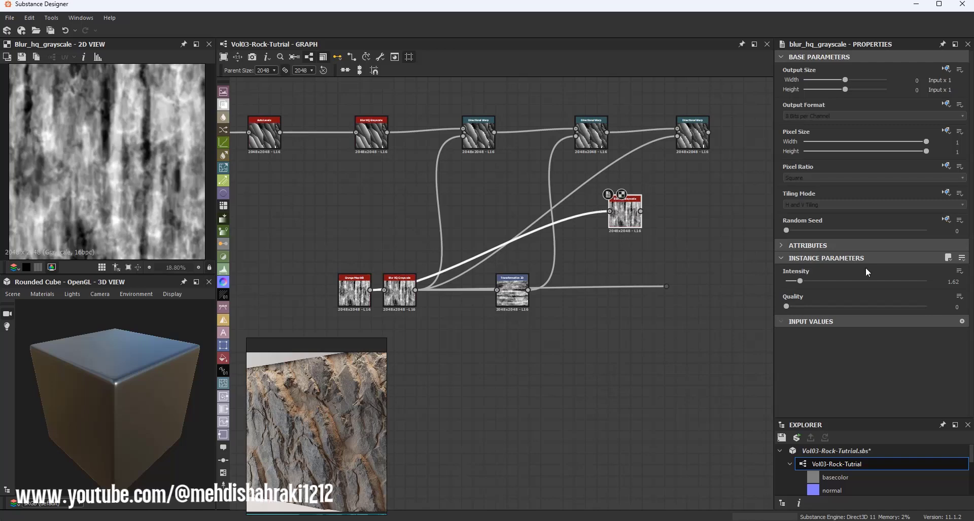
{"action": "left_click_drag", "start_coordinate": [799, 282], "coordinate": [828, 282]}
{"action": "scroll", "coordinate": [647, 212], "scroll_direction": "up", "scroll_amount": 2}
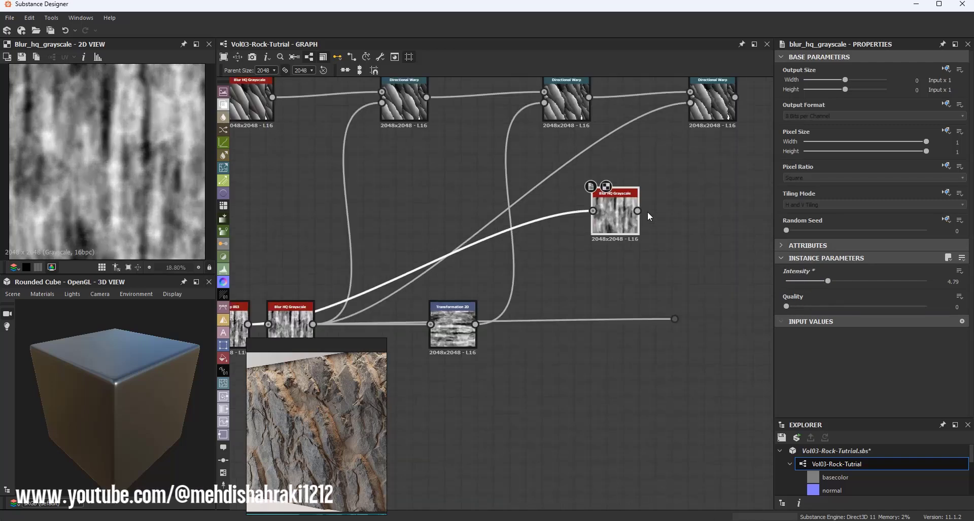
Step: Connect the blur copy to the third Directional Warp's Intensity Input and set that warp's intensity to about 15.12
{"action": "left_click_drag", "start_coordinate": [638, 210], "coordinate": [690, 103]}
{"action": "double_click", "coordinate": [712, 104]}
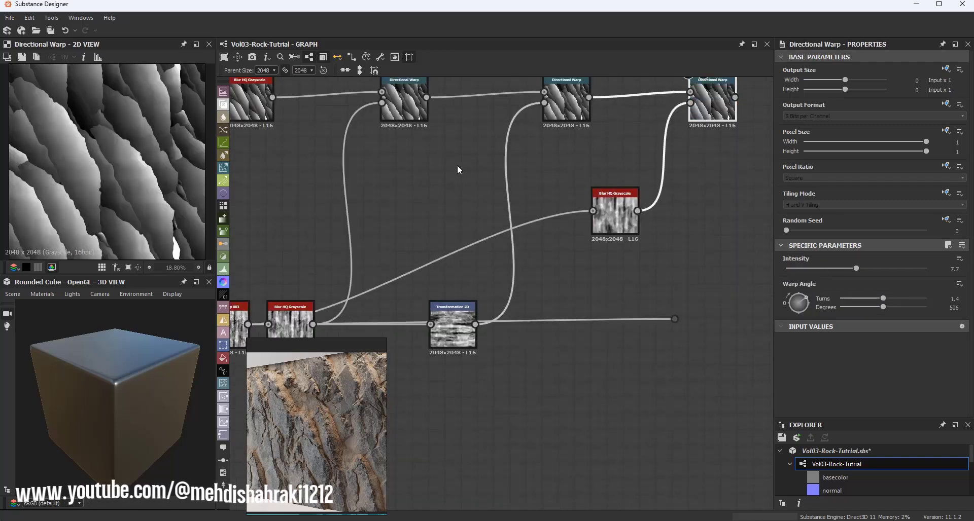
{"action": "left_click_drag", "start_coordinate": [802, 304], "coordinate": [792, 333]}
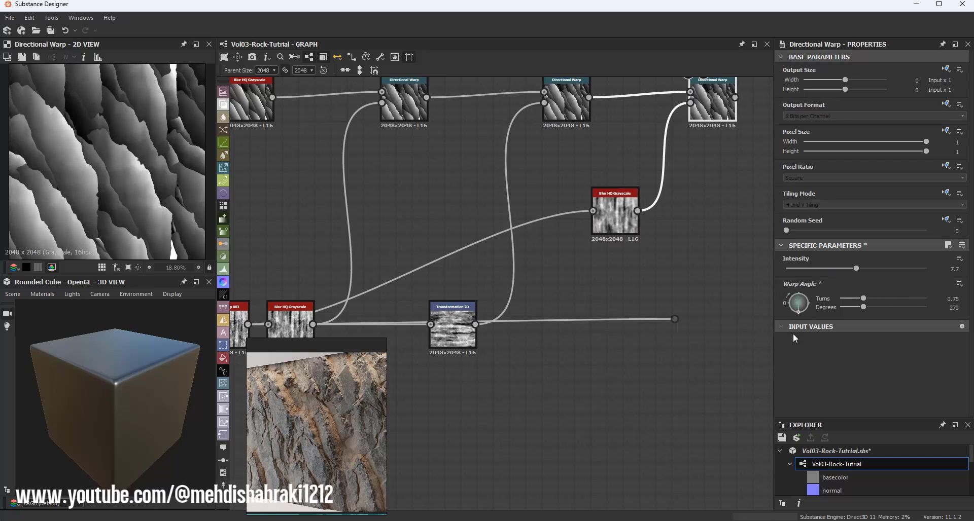
{"action": "key", "text": "ctrl+z"}
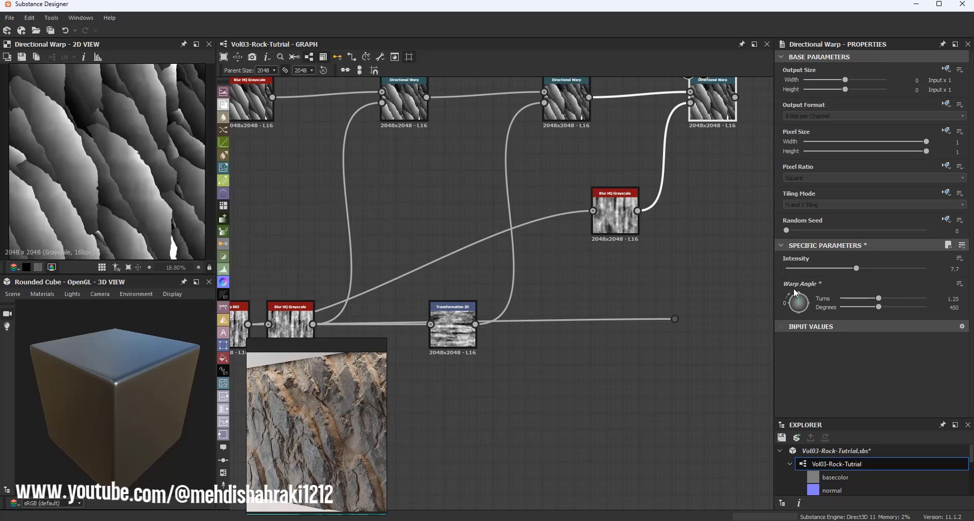
{"action": "left_click_drag", "start_coordinate": [856, 269], "coordinate": [923, 267]}
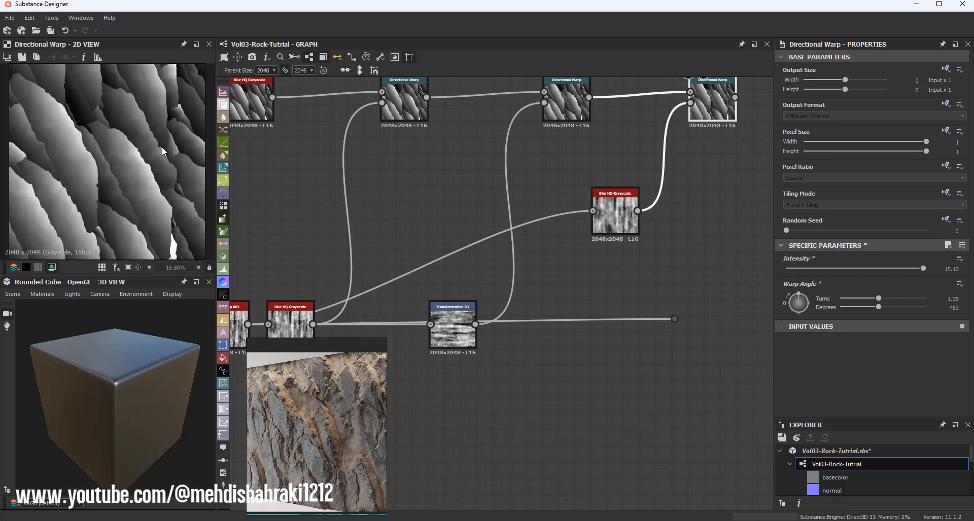
Step: Examine the third Directional Warp's result in the 2D view and the overall graph layout
{"action": "scroll", "coordinate": [147, 147], "scroll_direction": "down", "scroll_amount": 2}
{"action": "scroll", "coordinate": [141, 147], "scroll_direction": "down", "scroll_amount": 2}
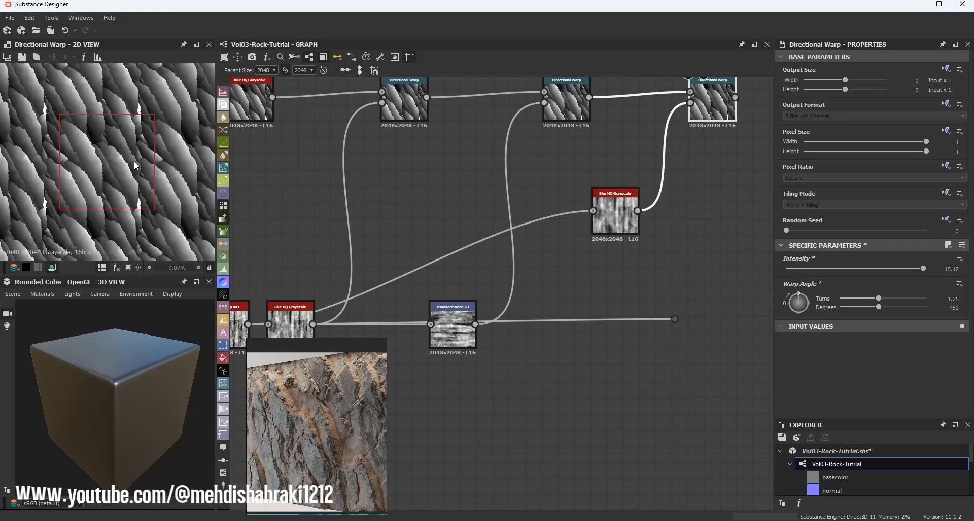
{"action": "scroll", "coordinate": [98, 154], "scroll_direction": "up", "scroll_amount": 5}
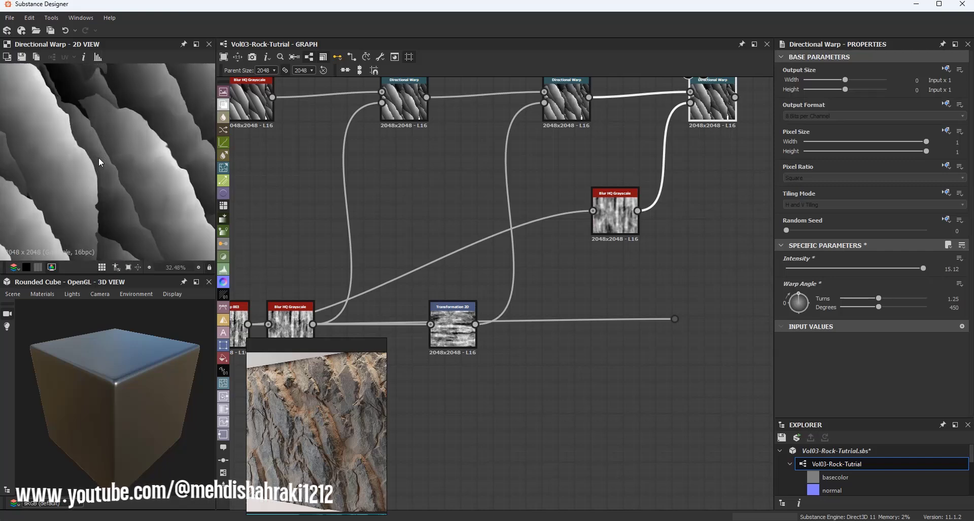
{"action": "scroll", "coordinate": [483, 194], "scroll_direction": "down", "scroll_amount": 3}
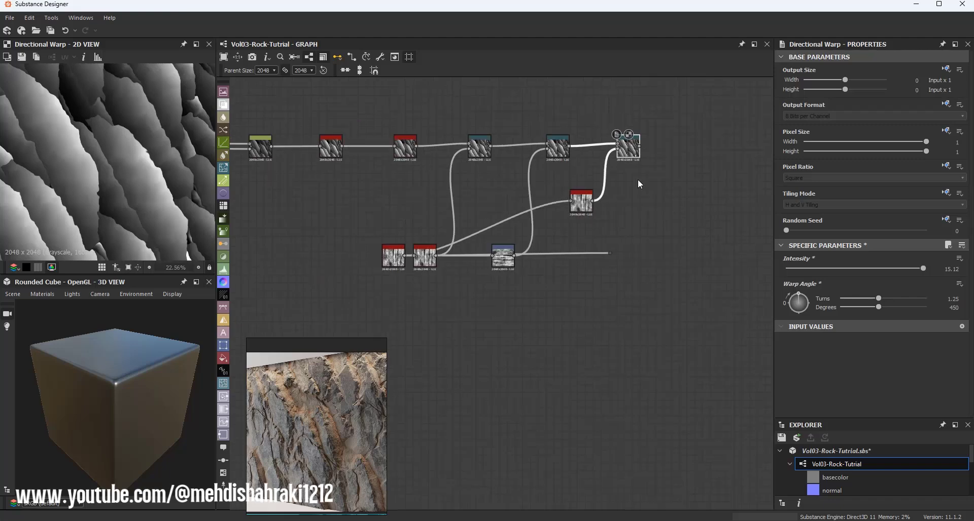
{"action": "scroll", "coordinate": [163, 132], "scroll_direction": "down", "scroll_amount": 2}
{"action": "scroll", "coordinate": [164, 131], "scroll_direction": "down", "scroll_amount": 1}
{"action": "scroll", "coordinate": [162, 127], "scroll_direction": "up", "scroll_amount": 1}
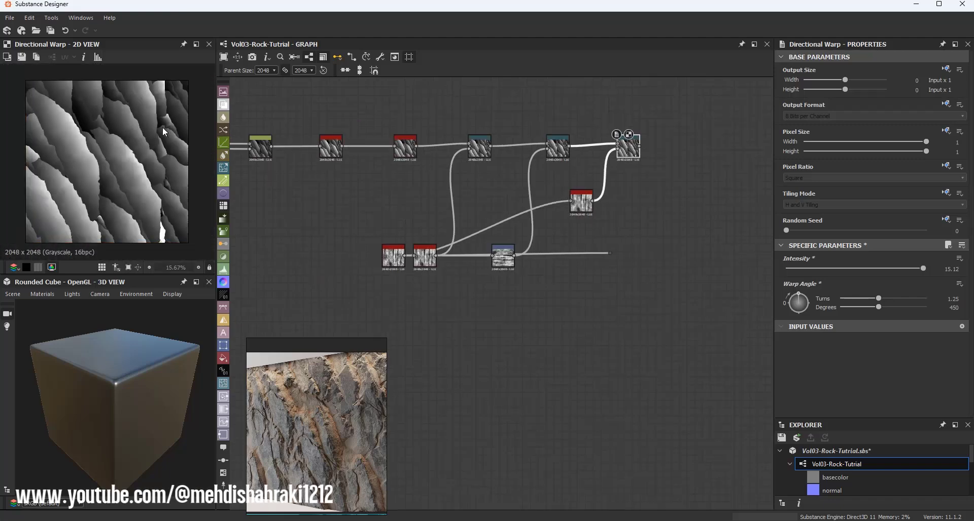
{"action": "scroll", "coordinate": [563, 175], "scroll_direction": "up", "scroll_amount": 3}
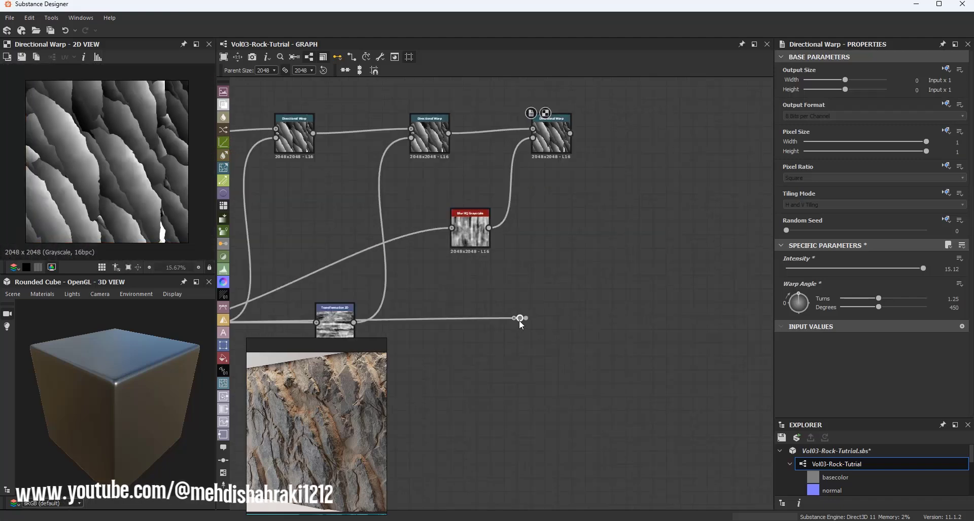
Step: Move the blur copy down beside the Transformation 2D node and save the package
{"action": "left_click_drag", "start_coordinate": [474, 237], "coordinate": [506, 329]}
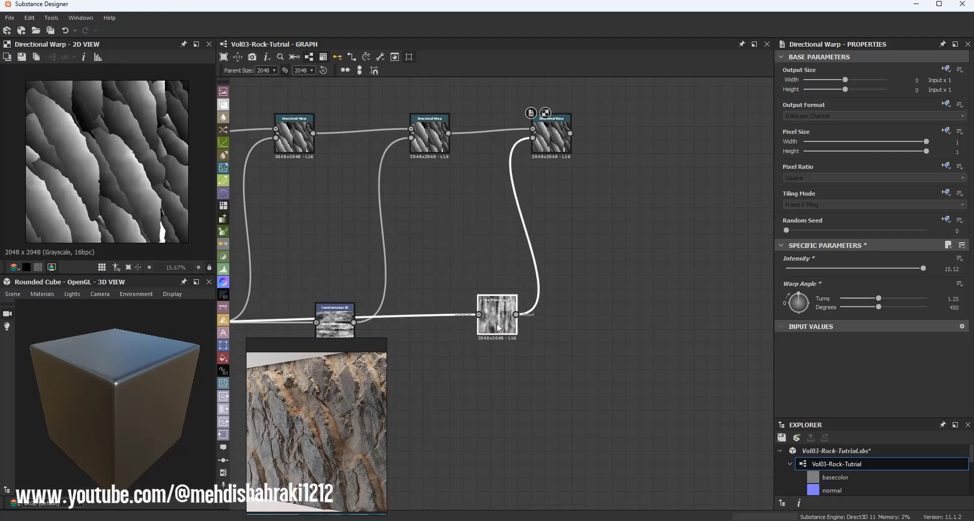
{"action": "left_click", "coordinate": [794, 439]}
{"action": "scroll", "coordinate": [552, 236], "scroll_direction": "down", "scroll_amount": 4}
{"action": "scroll", "coordinate": [580, 215], "scroll_direction": "up", "scroll_amount": 2}
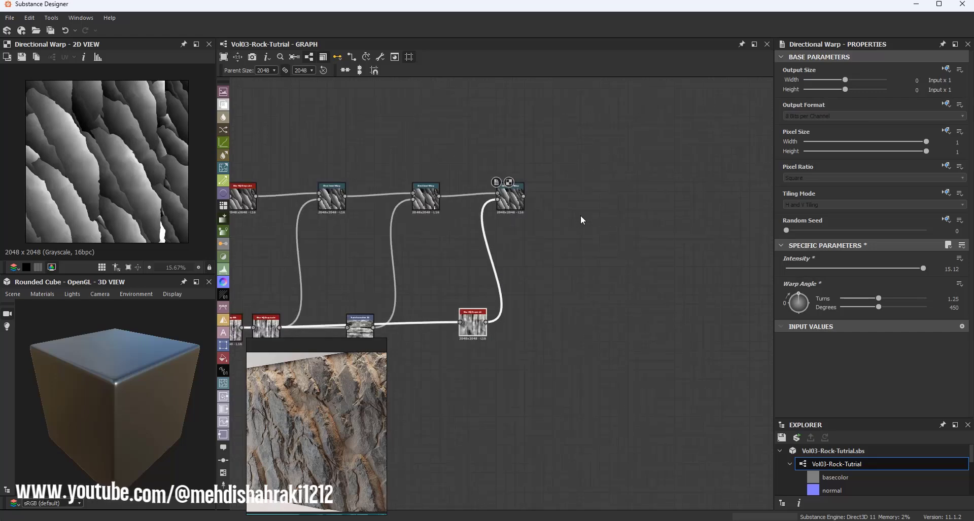
{"action": "scroll", "coordinate": [560, 205], "scroll_direction": "up", "scroll_amount": 3}
Step: Add a Multi Directional Warp Grayscale node connected to the third Directional Warp's output
{"action": "middle_click_drag", "start_coordinate": [482, 204], "coordinate": [361, 225]}
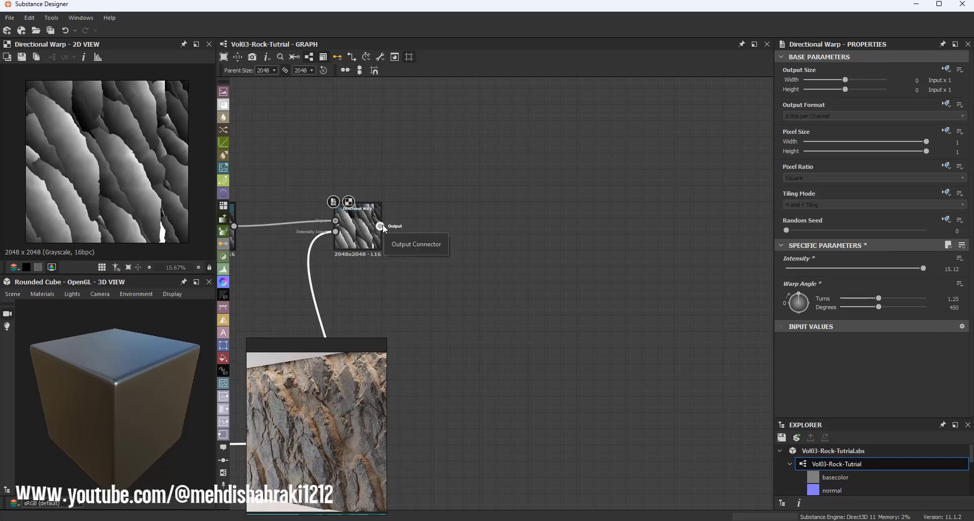
{"action": "left_click_drag", "start_coordinate": [381, 226], "coordinate": [572, 226]}
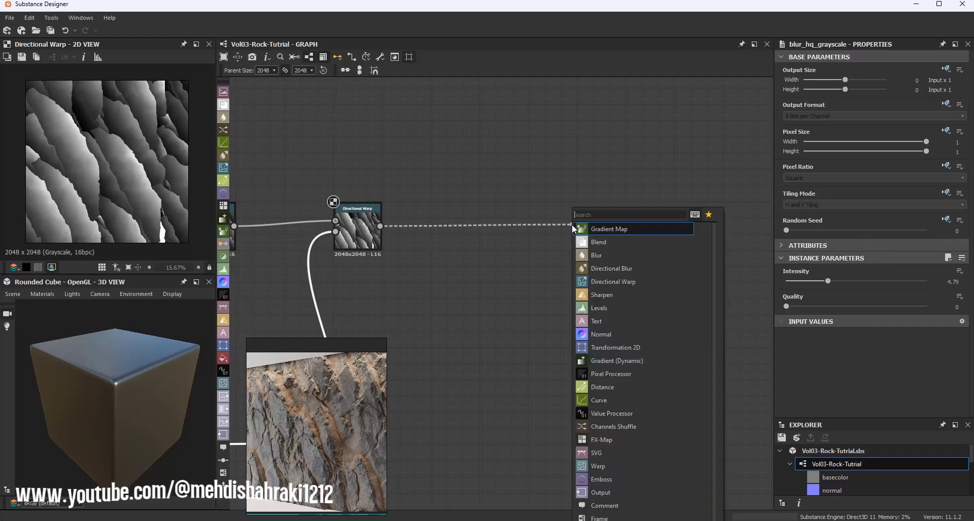
{"action": "type", "text": "mul"}
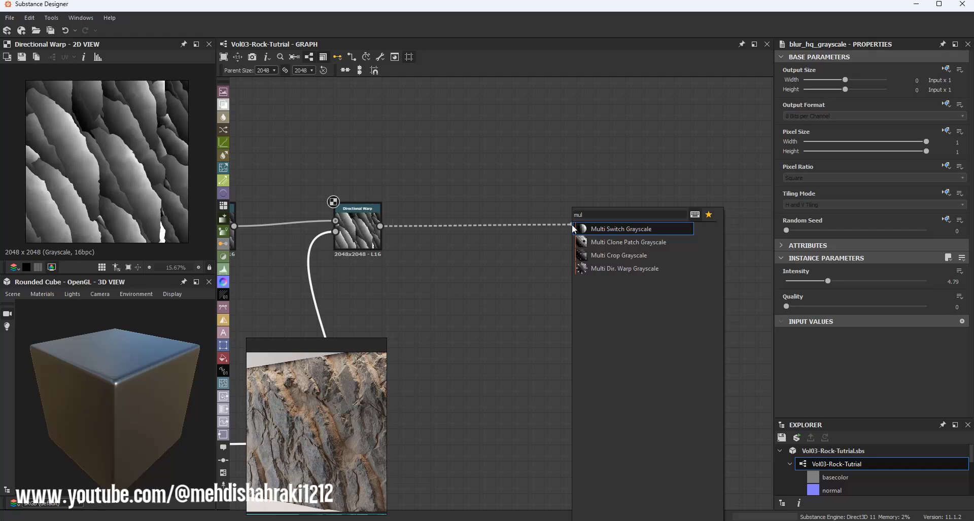
{"action": "left_click", "coordinate": [647, 269]}
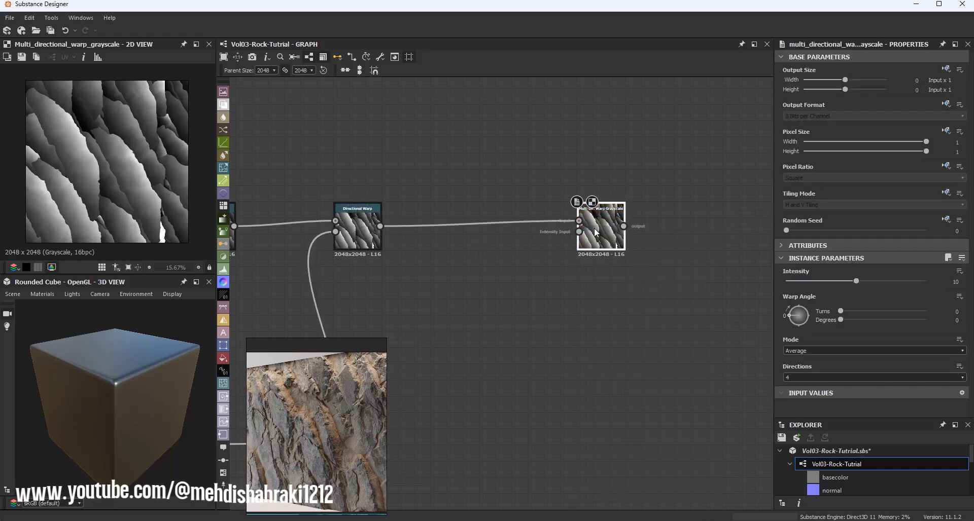
{"action": "scroll", "coordinate": [379, 228], "scroll_direction": "up", "scroll_amount": 2}
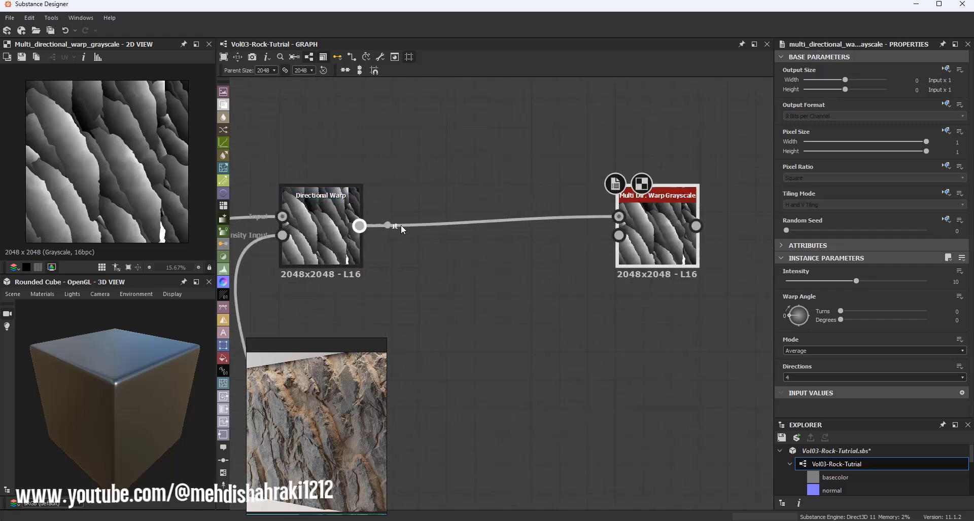
Step: Connect the third Directional Warp to the Multi Directional Warp's Intensity Input as well and set its intensity to about 13.57
{"action": "left_click_drag", "start_coordinate": [401, 230], "coordinate": [619, 236]}
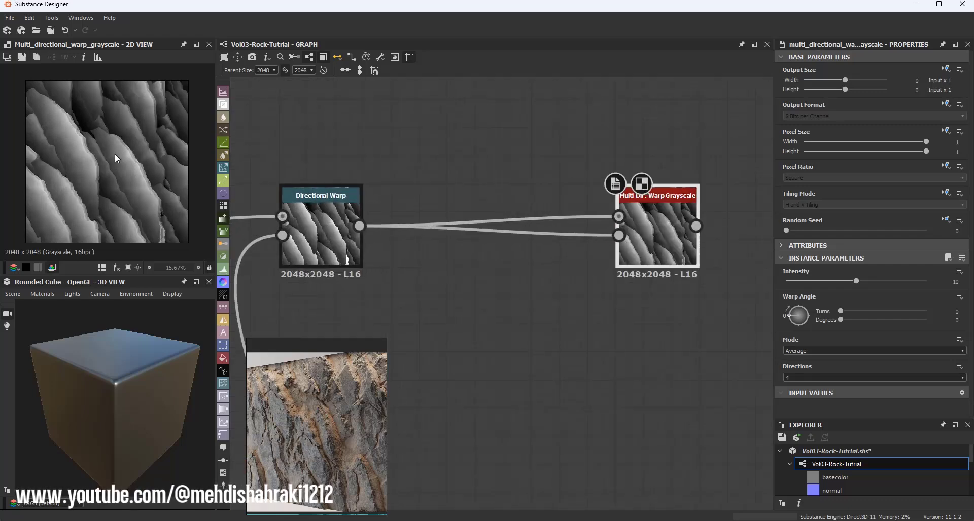
{"action": "scroll", "coordinate": [116, 159], "scroll_direction": "up", "scroll_amount": 5}
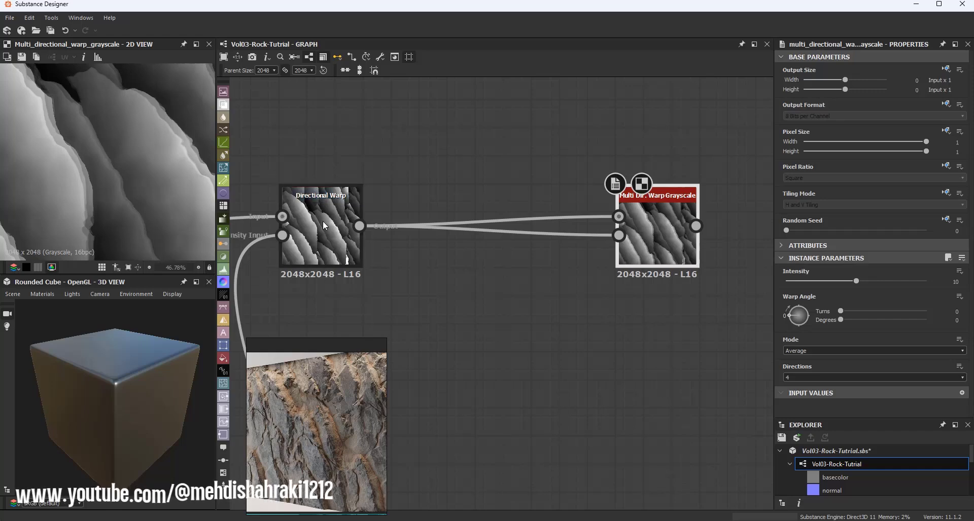
{"action": "scroll", "coordinate": [160, 155], "scroll_direction": "down", "scroll_amount": 4}
{"action": "scroll", "coordinate": [121, 145], "scroll_direction": "up", "scroll_amount": 3}
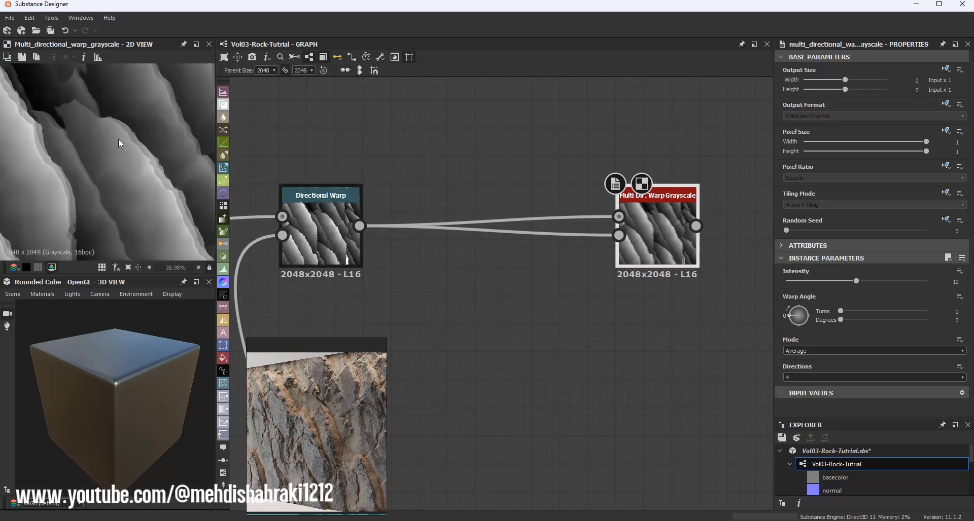
{"action": "scroll", "coordinate": [118, 142], "scroll_direction": "up", "scroll_amount": 3}
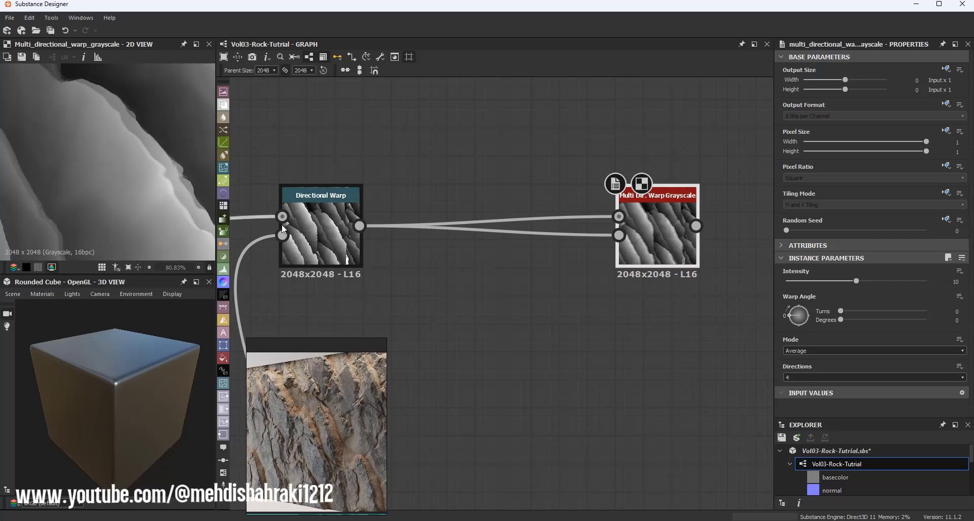
{"action": "scroll", "coordinate": [101, 165], "scroll_direction": "down", "scroll_amount": 3}
{"action": "left_click_drag", "start_coordinate": [848, 281], "coordinate": [881, 285]}
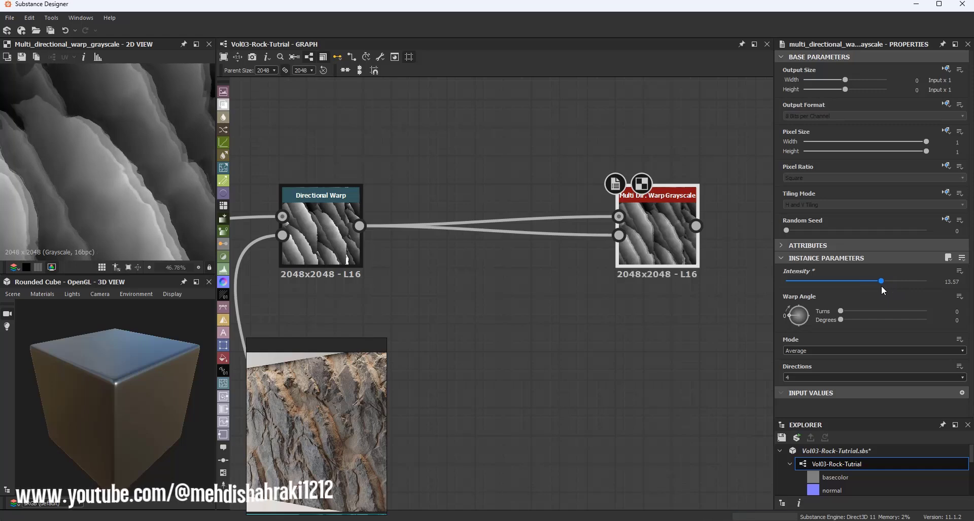
Step: Inspect the Multi Directional Warp result in the 2D view
{"action": "scroll", "coordinate": [155, 151], "scroll_direction": "down", "scroll_amount": 3}
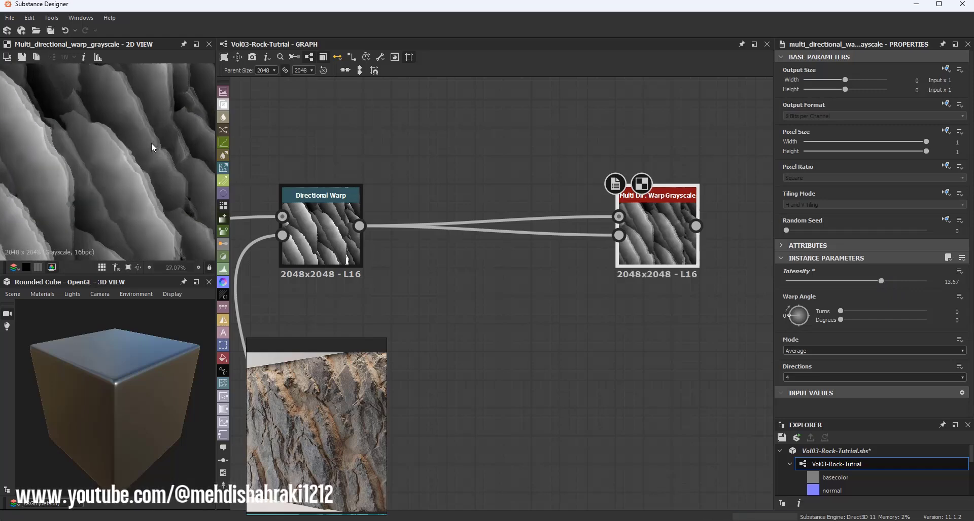
{"action": "scroll", "coordinate": [155, 147], "scroll_direction": "up", "scroll_amount": 4}
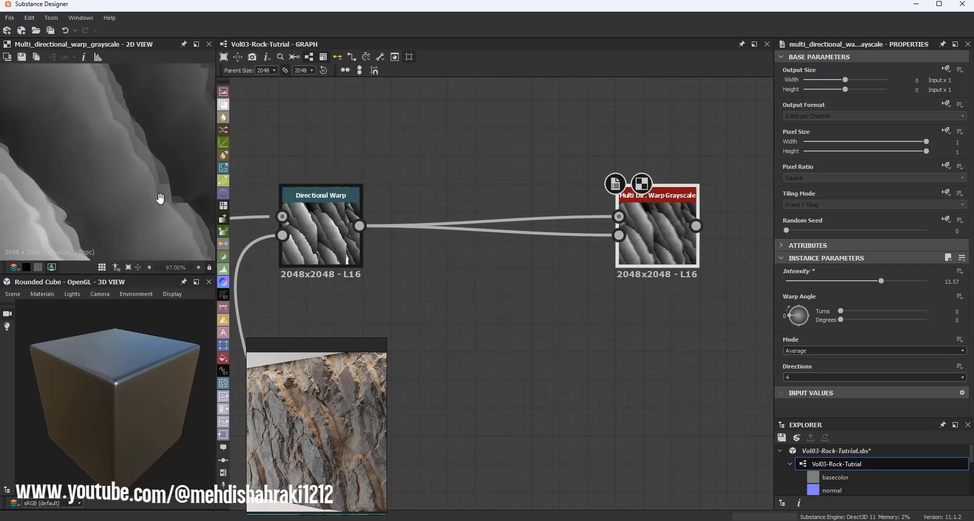
{"action": "middle_click_drag", "start_coordinate": [140, 178], "coordinate": [147, 202]}
{"action": "scroll", "coordinate": [122, 130], "scroll_direction": "down", "scroll_amount": 4}
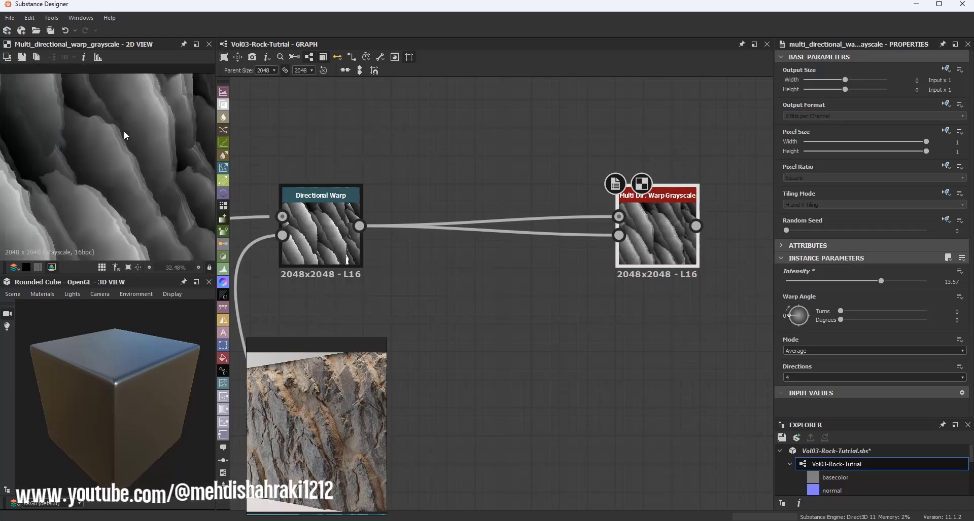
{"action": "scroll", "coordinate": [111, 168], "scroll_direction": "up", "scroll_amount": 3}
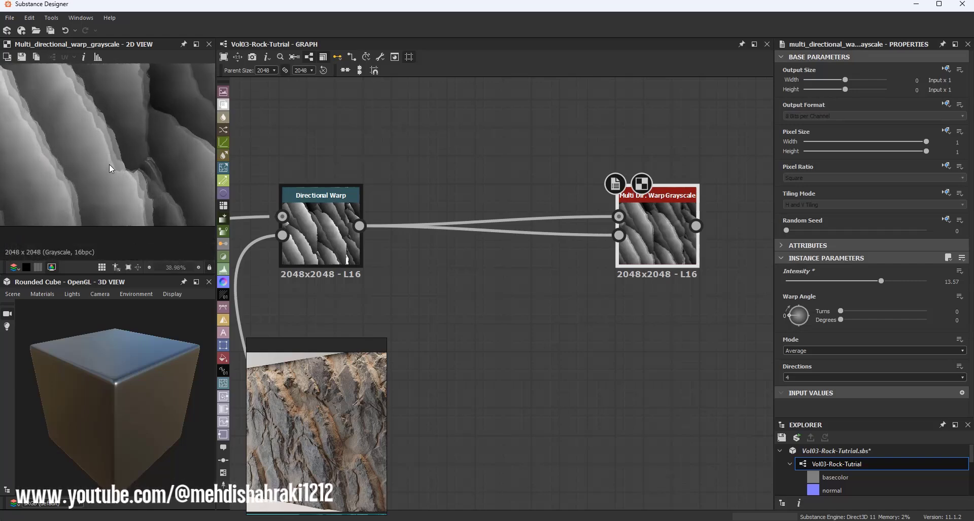
{"action": "middle_click_drag", "start_coordinate": [111, 168], "coordinate": [125, 182]}
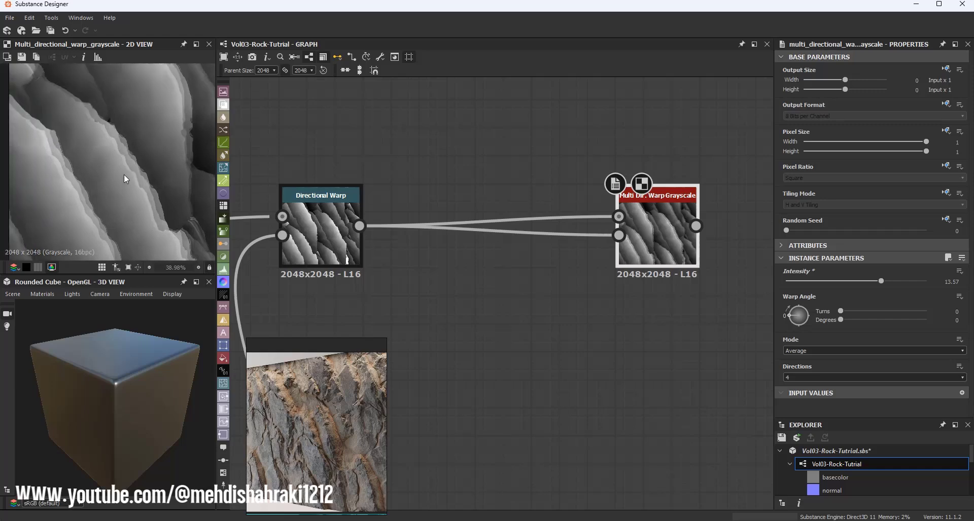
{"action": "scroll", "coordinate": [121, 158], "scroll_direction": "down", "scroll_amount": 1}
{"action": "scroll", "coordinate": [119, 150], "scroll_direction": "down", "scroll_amount": 1}
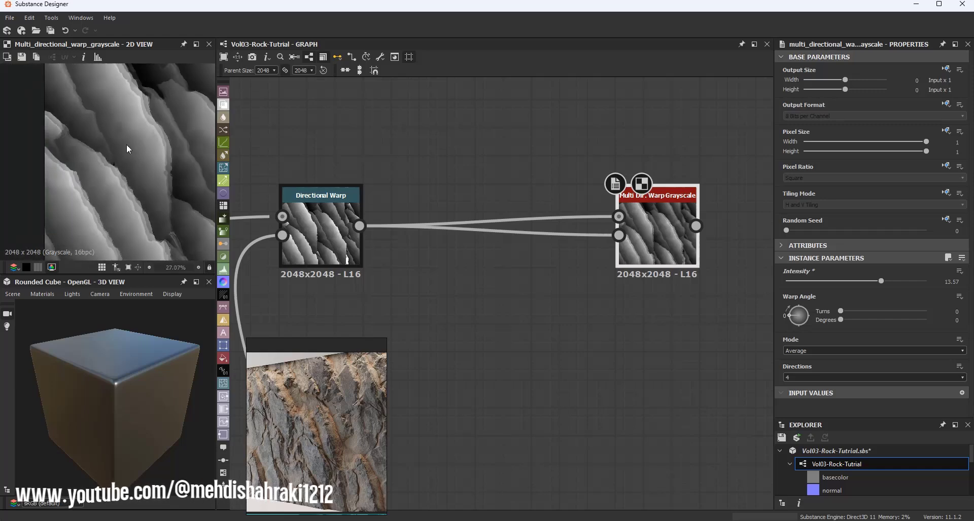
{"action": "scroll", "coordinate": [127, 147], "scroll_direction": "down", "scroll_amount": 1}
{"action": "middle_click_drag", "start_coordinate": [116, 82], "coordinate": [122, 119]}
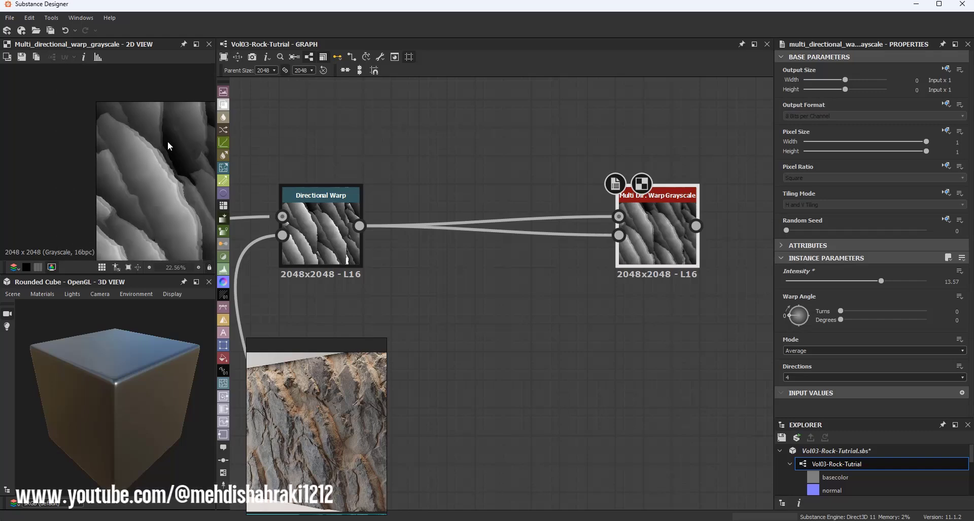
{"action": "middle_click_drag", "start_coordinate": [199, 225], "coordinate": [72, 111]}
{"action": "scroll", "coordinate": [140, 148], "scroll_direction": "down", "scroll_amount": 2}
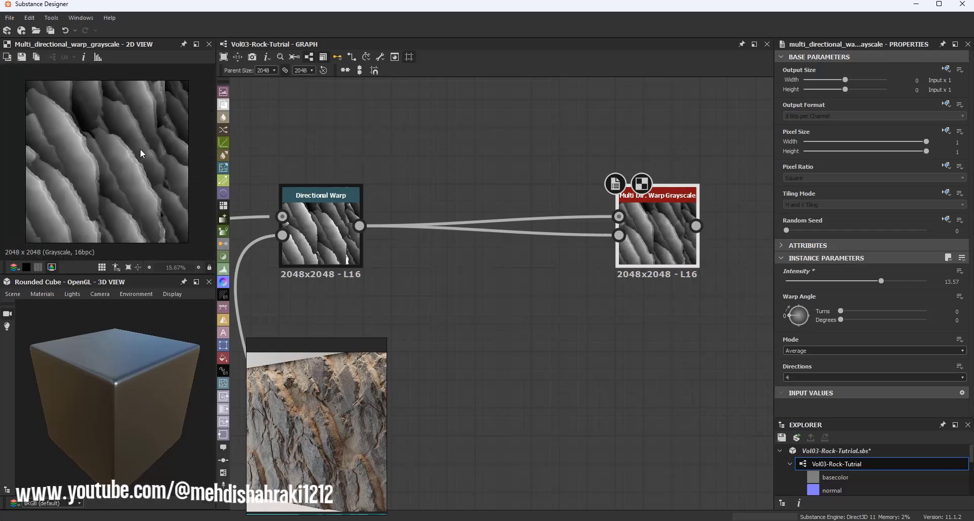
{"action": "scroll", "coordinate": [609, 221], "scroll_direction": "down", "scroll_amount": 4}
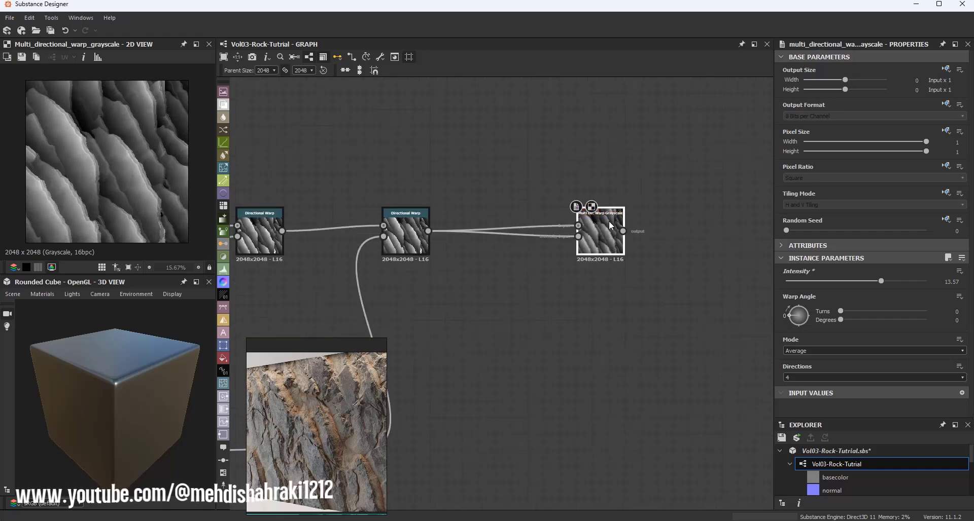
Step: Connect the Multi Directional Warp output to the Invert Grayscale node that drives the material outputs
{"action": "middle_click_drag", "start_coordinate": [547, 278], "coordinate": [395, 272]}
{"action": "scroll", "coordinate": [395, 272], "scroll_direction": "down", "scroll_amount": 2}
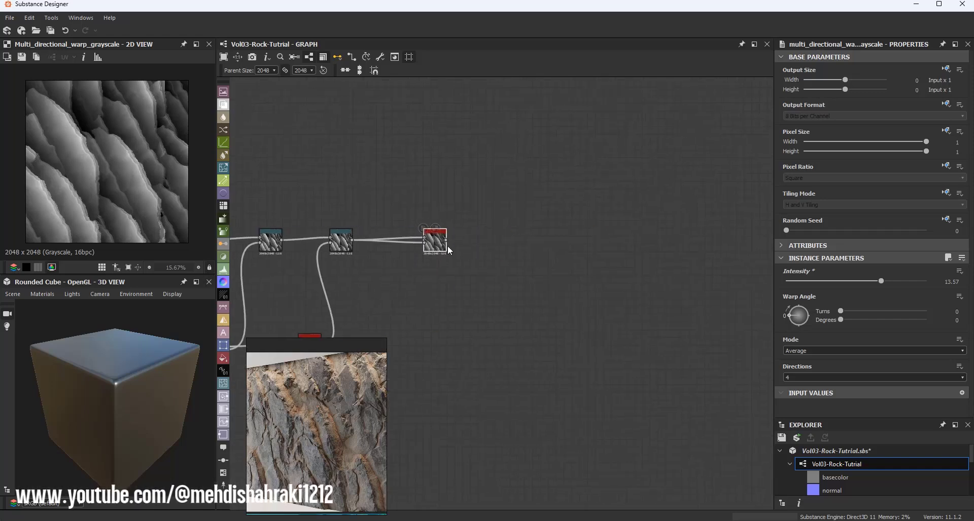
{"action": "left_click_drag", "start_coordinate": [452, 242], "coordinate": [528, 110]}
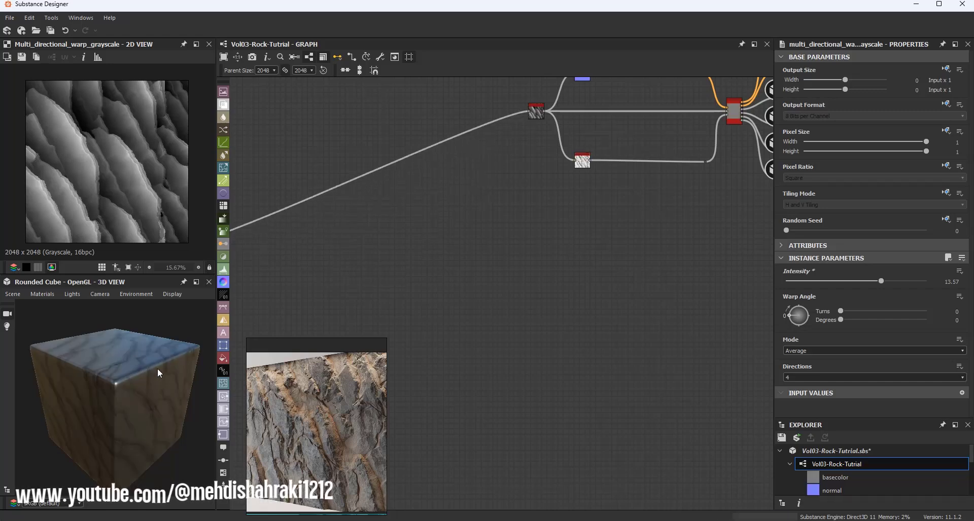
{"action": "scroll", "coordinate": [540, 282], "scroll_direction": "down", "scroll_amount": 2}
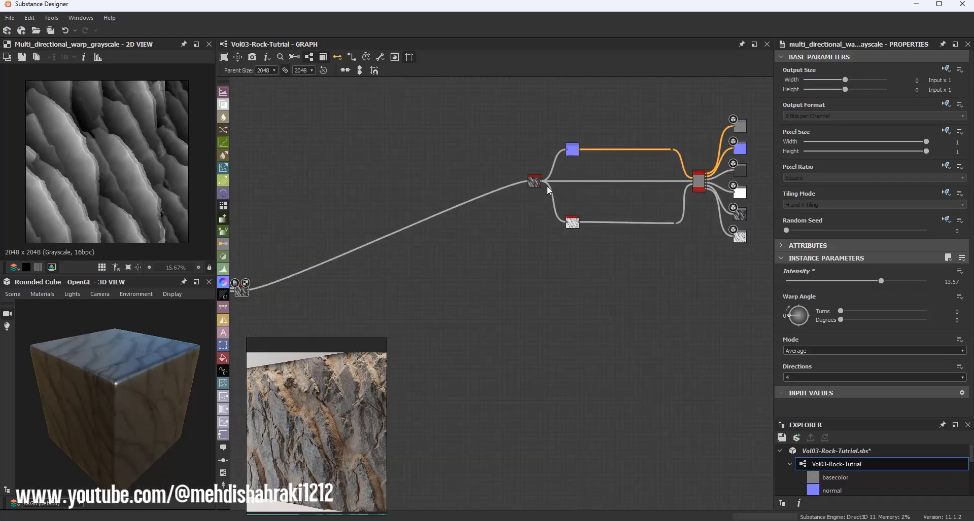
{"action": "scroll", "coordinate": [547, 186], "scroll_direction": "up", "scroll_amount": 5}
{"action": "middle_click_drag", "start_coordinate": [563, 146], "coordinate": [413, 306]}
Step: Set the Normal node's intensity to 10
{"action": "double_click", "coordinate": [498, 241]}
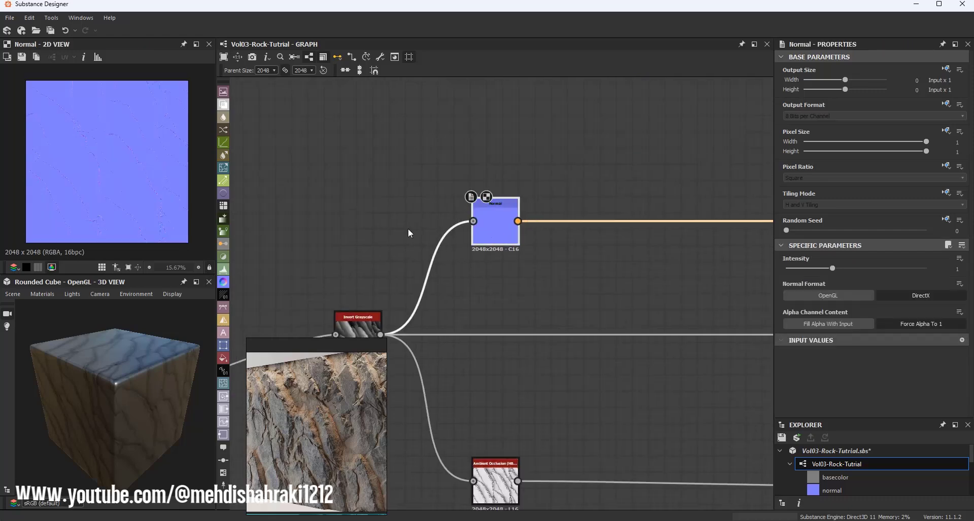
{"action": "scroll", "coordinate": [122, 153], "scroll_direction": "up", "scroll_amount": 2}
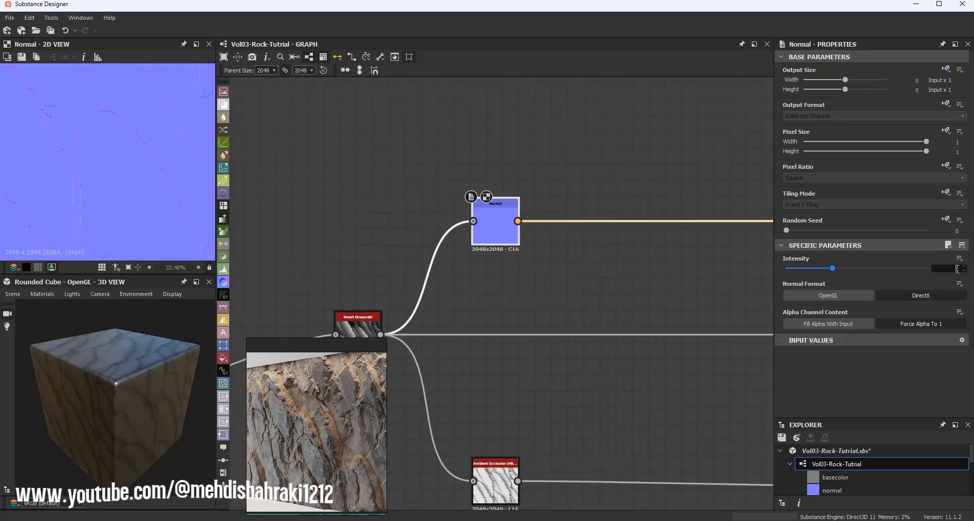
{"action": "type", "text": "10"}
{"action": "key", "text": "Return"}
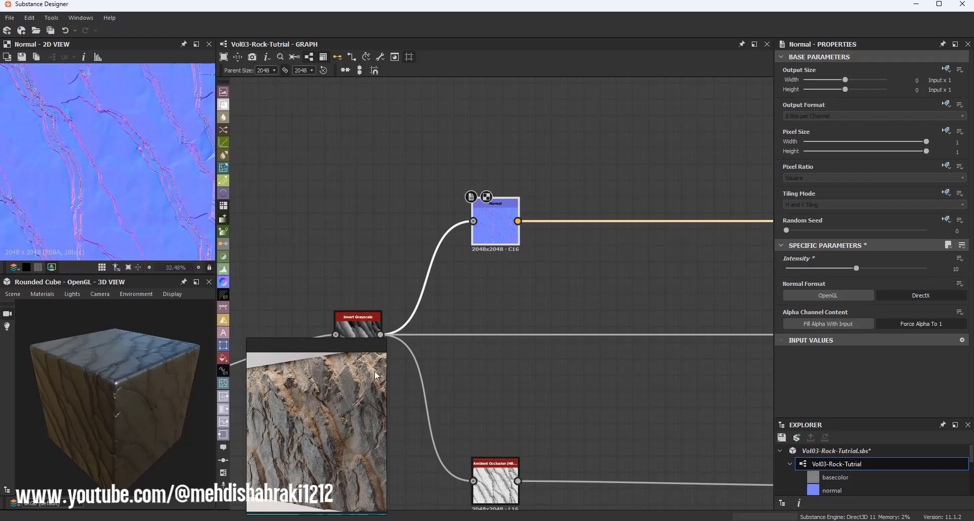
Step: Set the ambient occlusion node's quality to 16 samples and its height depth to about 0.22
{"action": "double_click", "coordinate": [502, 479]}
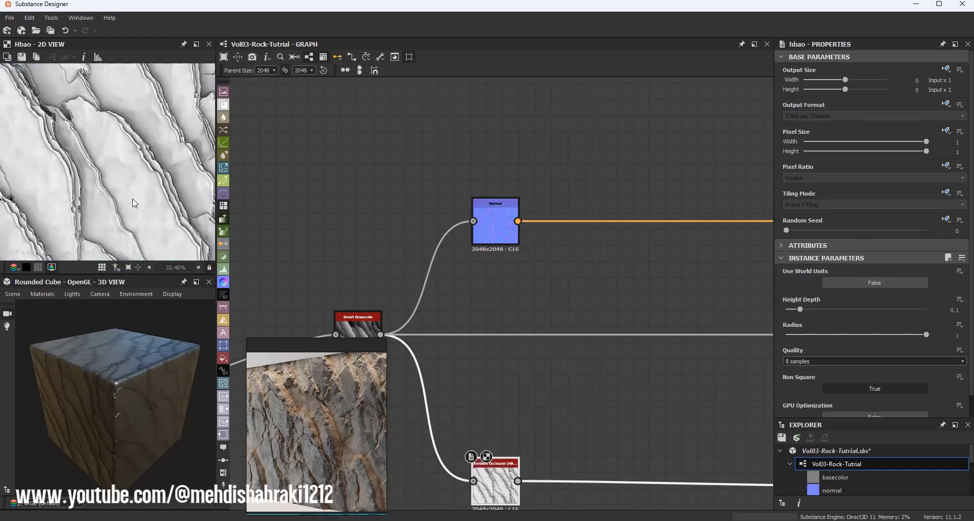
{"action": "left_click", "coordinate": [791, 361]}
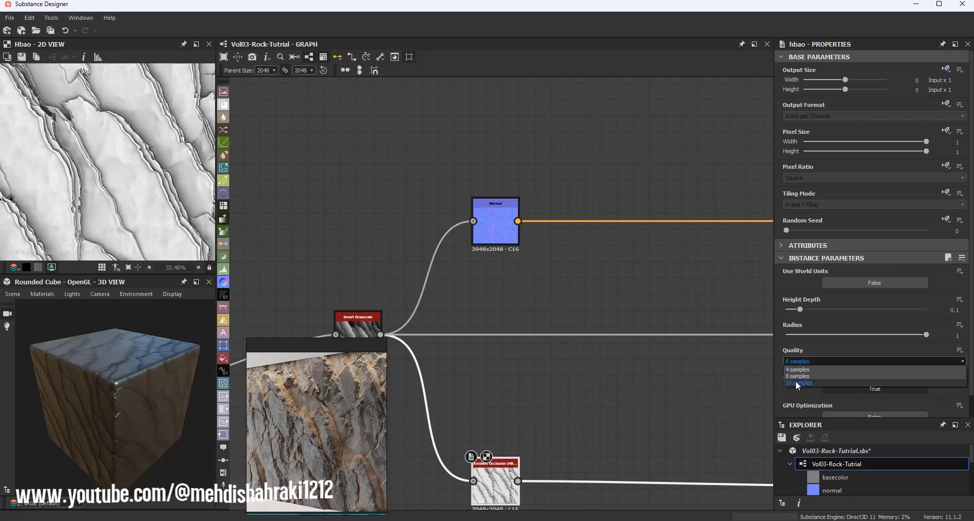
{"action": "left_click", "coordinate": [796, 383]}
{"action": "mouse_move", "coordinate": [800, 309]}
{"action": "left_mouse_down"}
{"action": "mouse_move", "coordinate": [827, 309]}
{"action": "mouse_move", "coordinate": [817, 308]}
{"action": "left_mouse_up"}
{"action": "scroll", "coordinate": [677, 267], "scroll_direction": "down", "scroll_amount": 3}
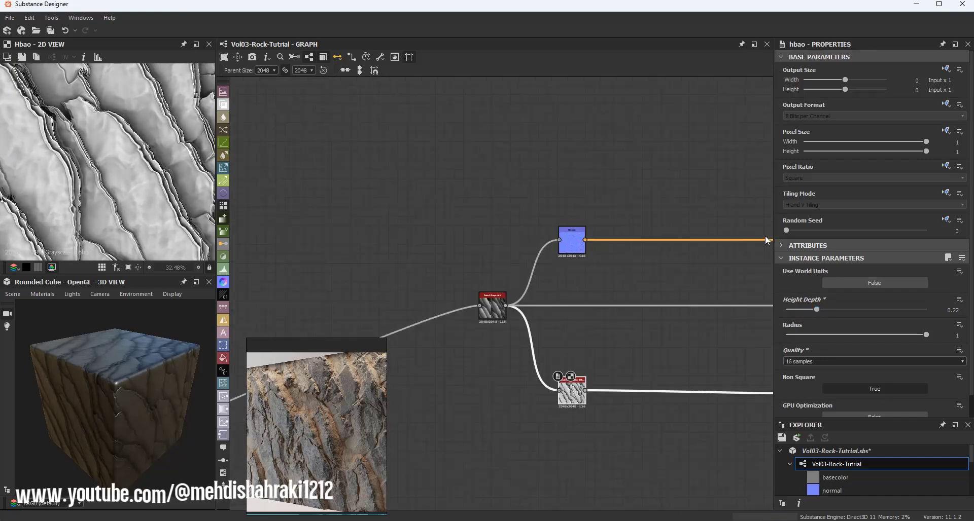
Step: Open the Base Material node and set its metallic value to 0
{"action": "middle_click_drag", "start_coordinate": [765, 236], "coordinate": [457, 237]}
{"action": "scroll", "coordinate": [535, 287], "scroll_direction": "up", "scroll_amount": 4}
{"action": "left_click", "coordinate": [526, 316]}
{"action": "double_click", "coordinate": [524, 315]}
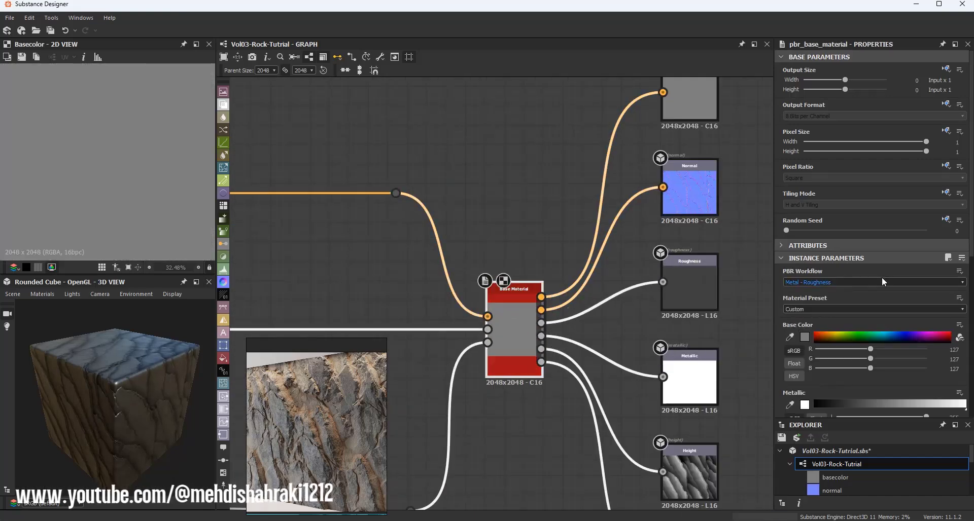
{"action": "scroll", "coordinate": [881, 279], "scroll_direction": "down", "scroll_amount": 3}
{"action": "left_click_drag", "start_coordinate": [872, 325], "coordinate": [352, 332]}
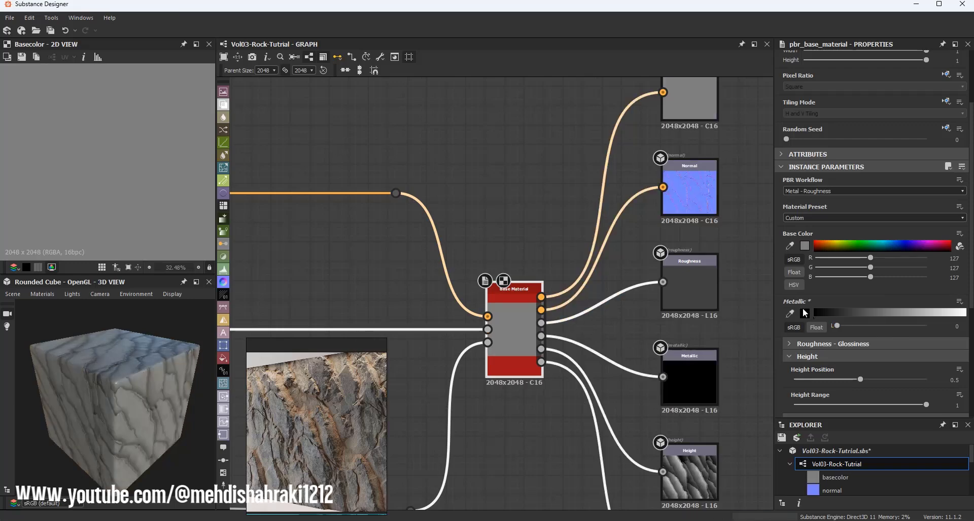
Step: Switch the 3D preview material to physically_metallic_roughness Tessellation and set the tessellation factor to 16
{"action": "left_click_drag", "start_coordinate": [180, 358], "coordinate": [34, 301]}
{"action": "left_click", "coordinate": [36, 297]}
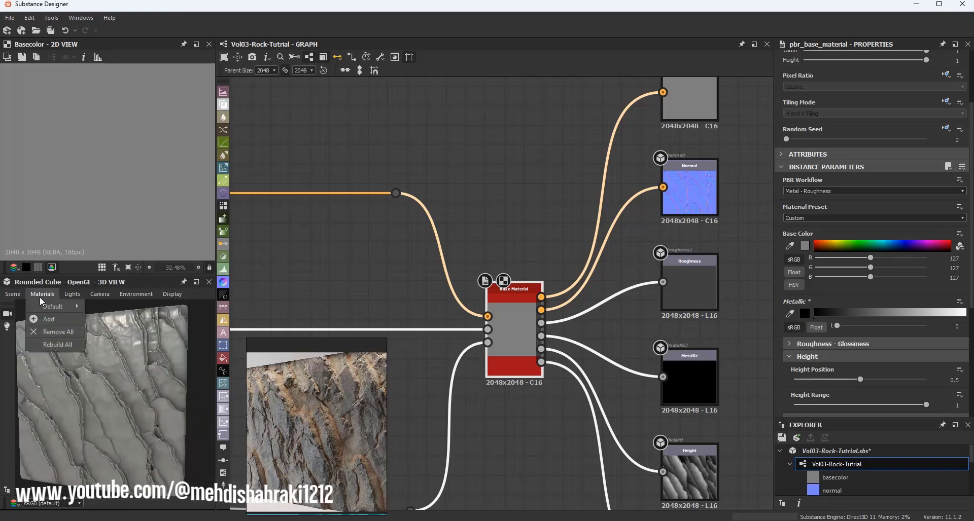
{"action": "mouse_move", "coordinate": [58, 307]}
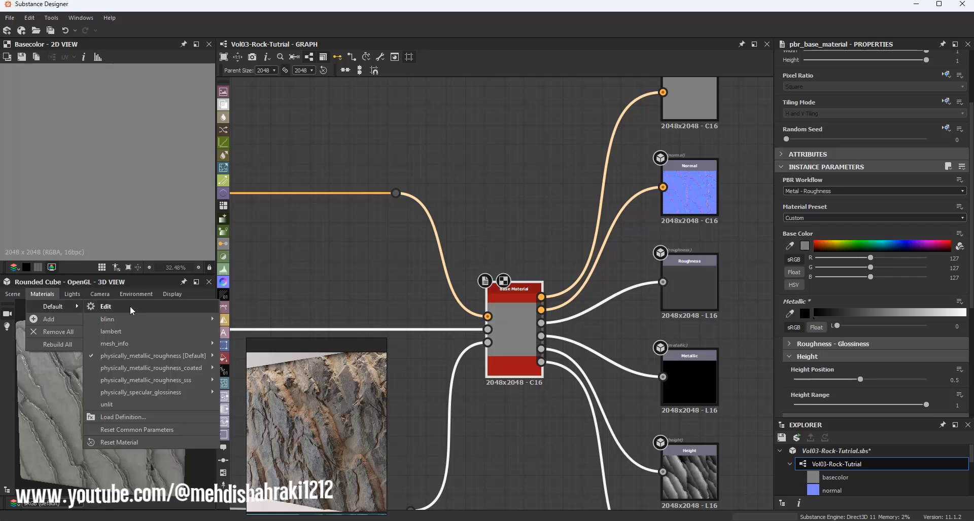
{"action": "mouse_move", "coordinate": [152, 356]}
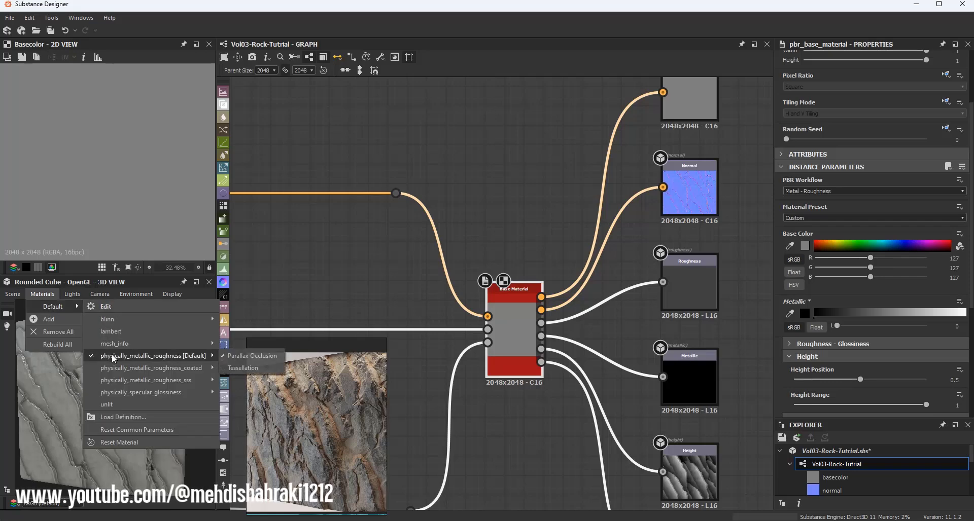
{"action": "left_click", "coordinate": [236, 370]}
{"action": "left_click_drag", "start_coordinate": [815, 351], "coordinate": [936, 373]}
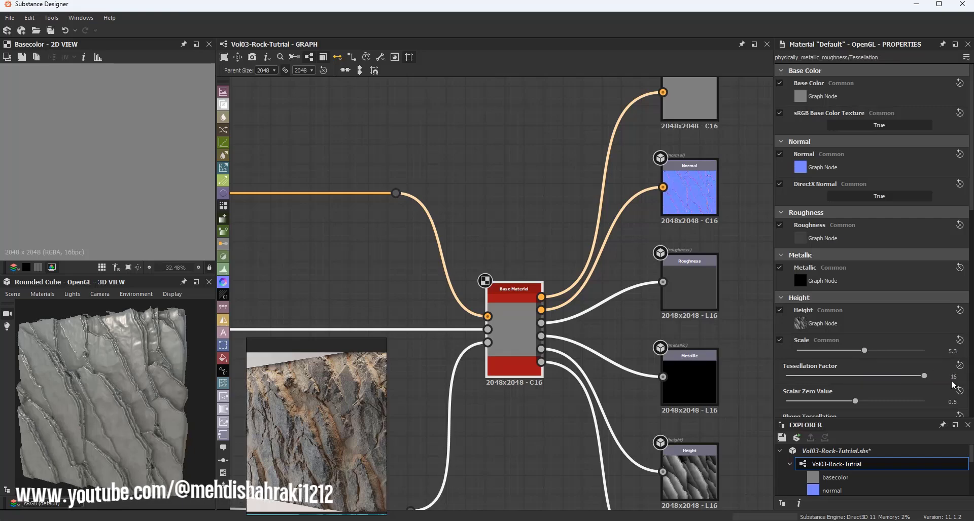
Step: Change the 3D preview mesh to Rounded Cylinder
{"action": "scroll", "coordinate": [92, 379], "scroll_direction": "down", "scroll_amount": 3}
{"action": "left_click_drag", "start_coordinate": [92, 379], "coordinate": [154, 436]}
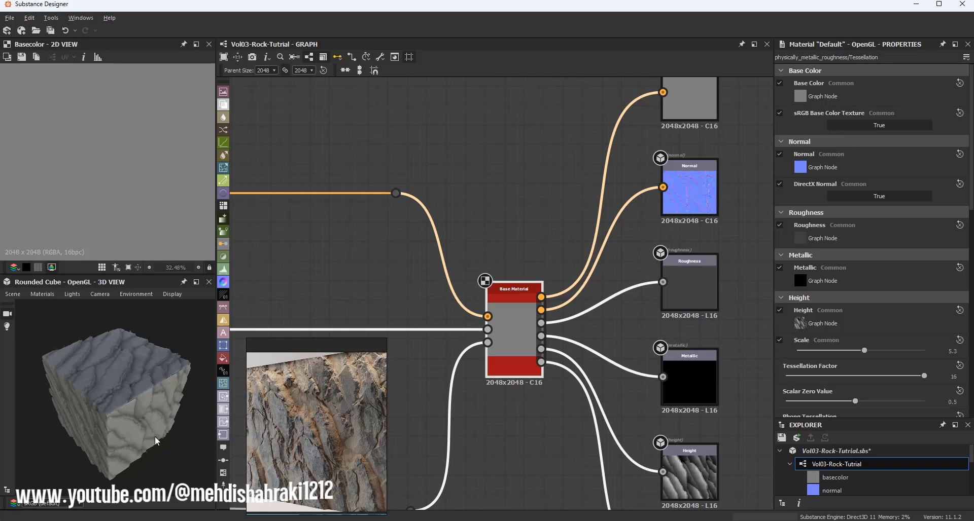
{"action": "left_click", "coordinate": [15, 294]}
{"action": "left_click", "coordinate": [34, 306]}
{"action": "left_click", "coordinate": [13, 298]}
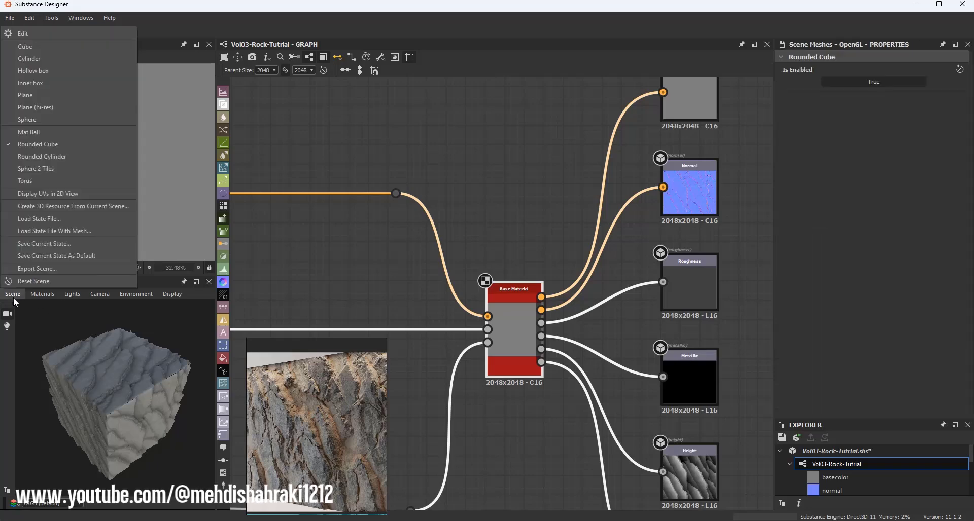
{"action": "left_click", "coordinate": [43, 157]}
{"action": "left_click_drag", "start_coordinate": [126, 369], "coordinate": [116, 307]}
{"action": "scroll", "coordinate": [126, 355], "scroll_direction": "up", "scroll_amount": 2}
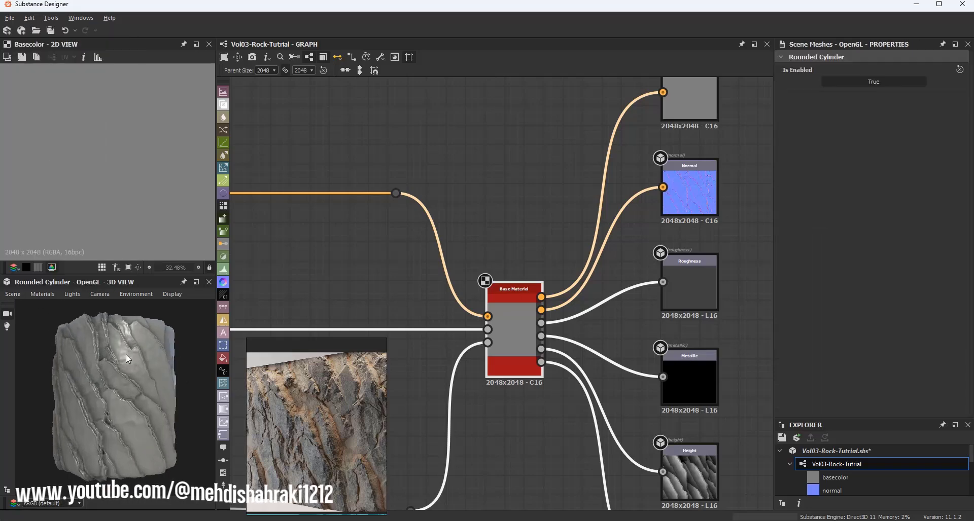
{"action": "left_click_drag", "start_coordinate": [126, 355], "coordinate": [88, 387]}
{"action": "scroll", "coordinate": [111, 369], "scroll_direction": "up", "scroll_amount": 3}
{"action": "scroll", "coordinate": [347, 313], "scroll_direction": "down", "scroll_amount": 8}
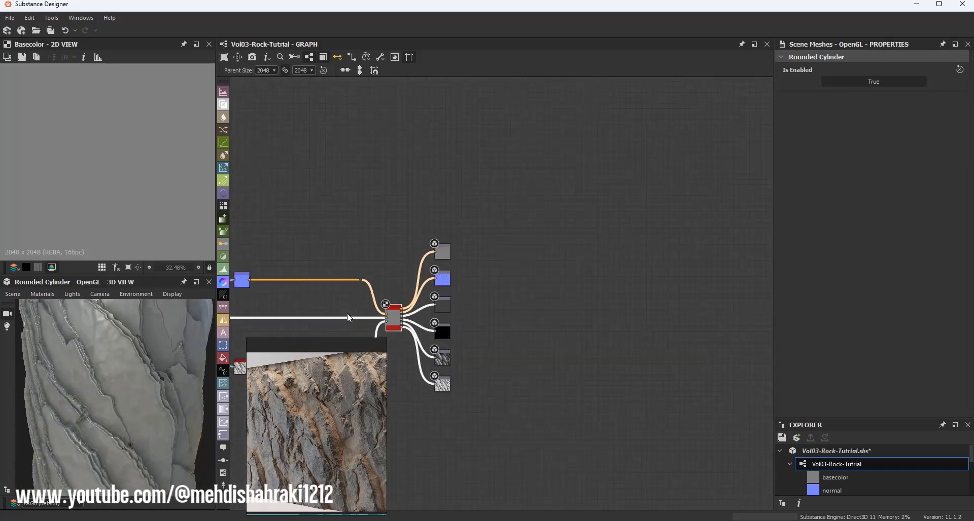
Step: Examine the whole graph and the rock surface on the tessellated cylinder preview
{"action": "middle_click_drag", "start_coordinate": [348, 312], "coordinate": [489, 240]}
{"action": "middle_click_drag", "start_coordinate": [382, 304], "coordinate": [562, 216]}
{"action": "middle_click_drag", "start_coordinate": [447, 302], "coordinate": [625, 261]}
{"action": "scroll", "coordinate": [625, 260], "scroll_direction": "down", "scroll_amount": 3}
{"action": "middle_click_drag", "start_coordinate": [457, 249], "coordinate": [572, 248]}
{"action": "left_click_drag", "start_coordinate": [328, 180], "coordinate": [667, 282]}
{"action": "left_click_drag", "start_coordinate": [652, 230], "coordinate": [605, 179]}
{"action": "scroll", "coordinate": [604, 178], "scroll_direction": "up", "scroll_amount": 1}
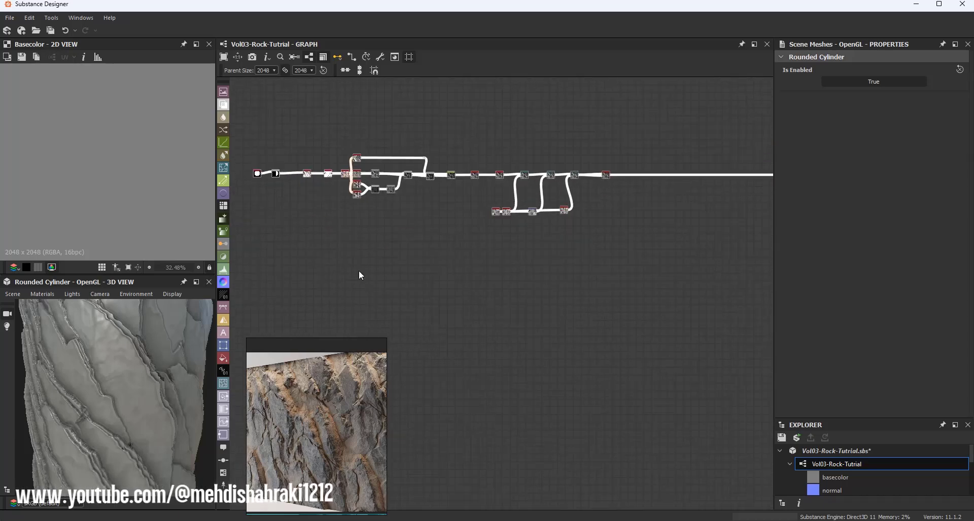
{"action": "left_click_drag", "start_coordinate": [159, 366], "coordinate": [118, 360]}
{"action": "scroll", "coordinate": [111, 358], "scroll_direction": "up", "scroll_amount": 3}
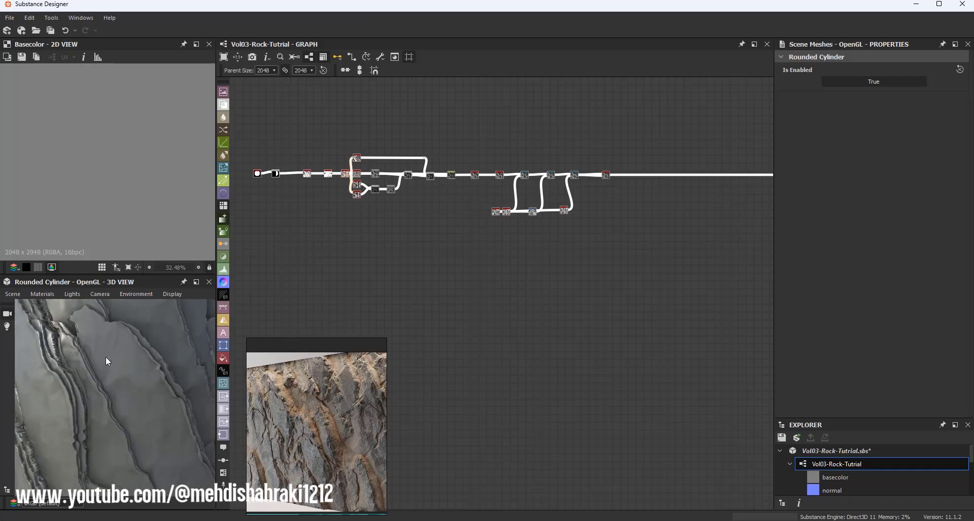
{"action": "scroll", "coordinate": [587, 171], "scroll_direction": "up", "scroll_amount": 5}
Step: Add a Blur HQ Grayscale node branching from the Directional Warp output
{"action": "double_click", "coordinate": [533, 193]}
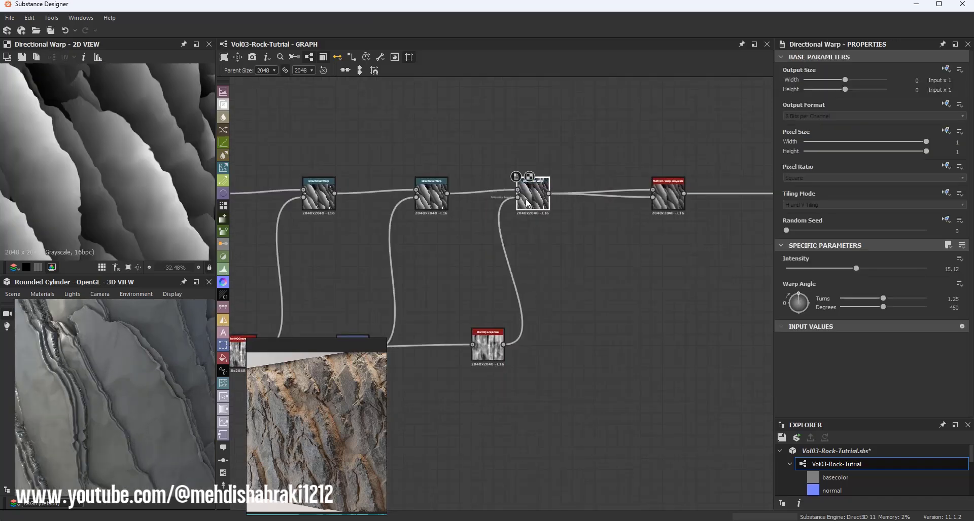
{"action": "scroll", "coordinate": [101, 215], "scroll_direction": "up", "scroll_amount": 4}
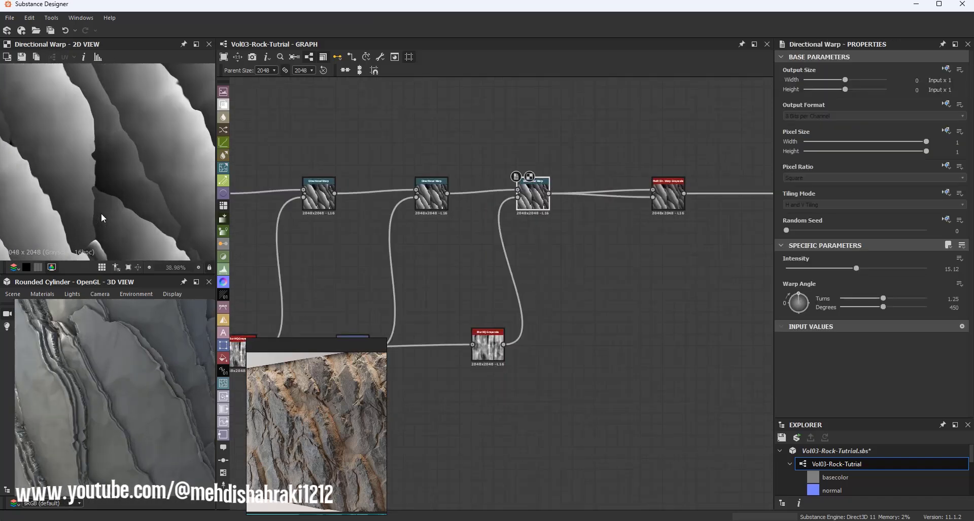
{"action": "scroll", "coordinate": [588, 194], "scroll_direction": "up", "scroll_amount": 3}
{"action": "middle_click_drag", "start_coordinate": [592, 193], "coordinate": [456, 217]}
{"action": "scroll", "coordinate": [457, 217], "scroll_direction": "down", "scroll_amount": 1}
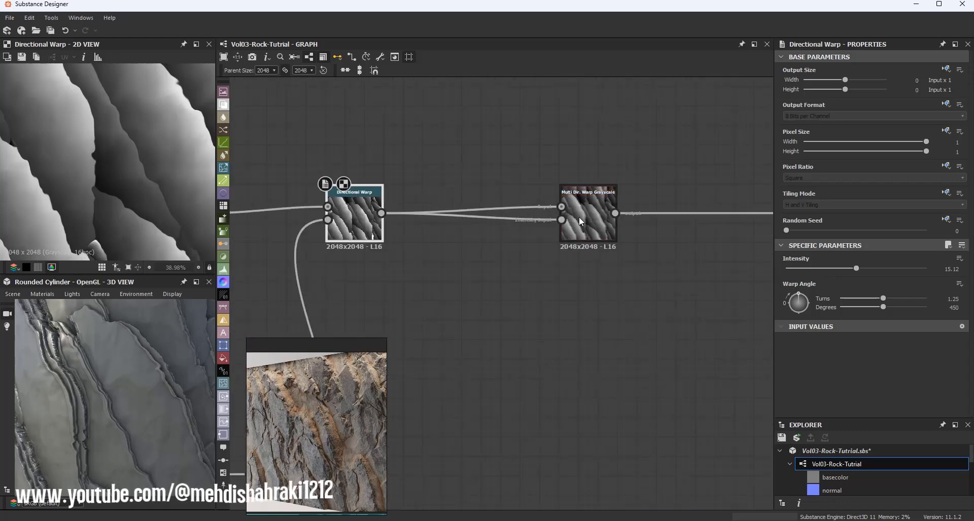
{"action": "left_click_drag", "start_coordinate": [579, 217], "coordinate": [618, 218]}
{"action": "left_click_drag", "start_coordinate": [384, 213], "coordinate": [431, 154]}
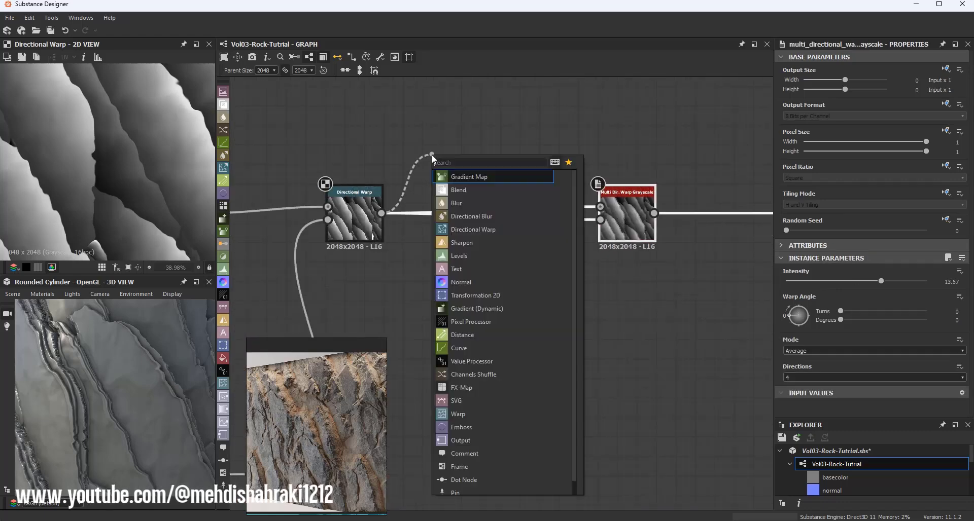
{"action": "type", "text": "hq"}
{"action": "left_click", "coordinate": [480, 177]}
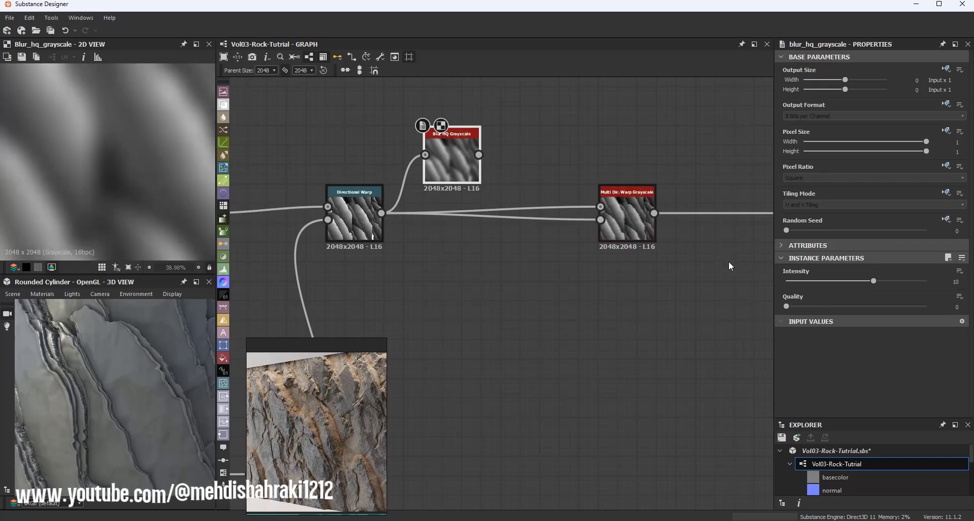
Step: Set the Blur HQ node's quality and intensity both to 1
{"action": "left_click", "coordinate": [808, 305]}
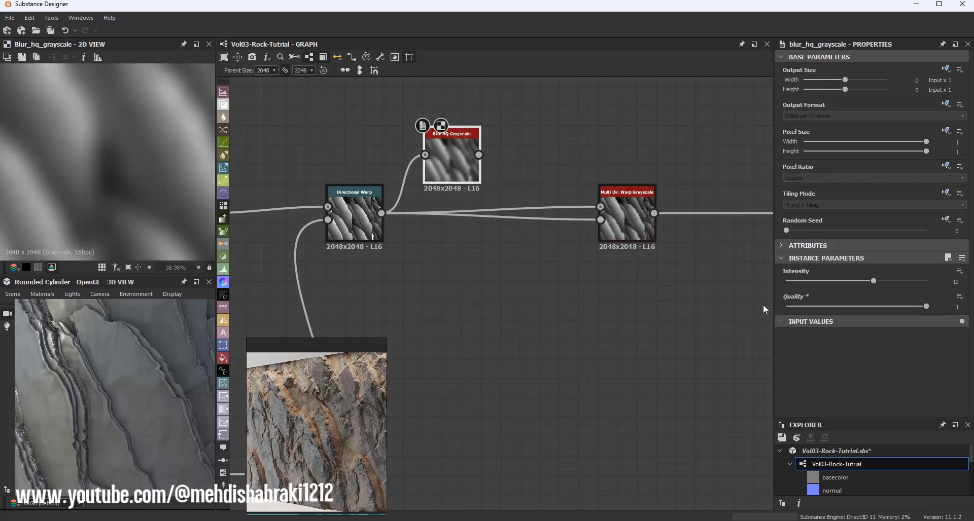
{"action": "left_click", "coordinate": [789, 282]}
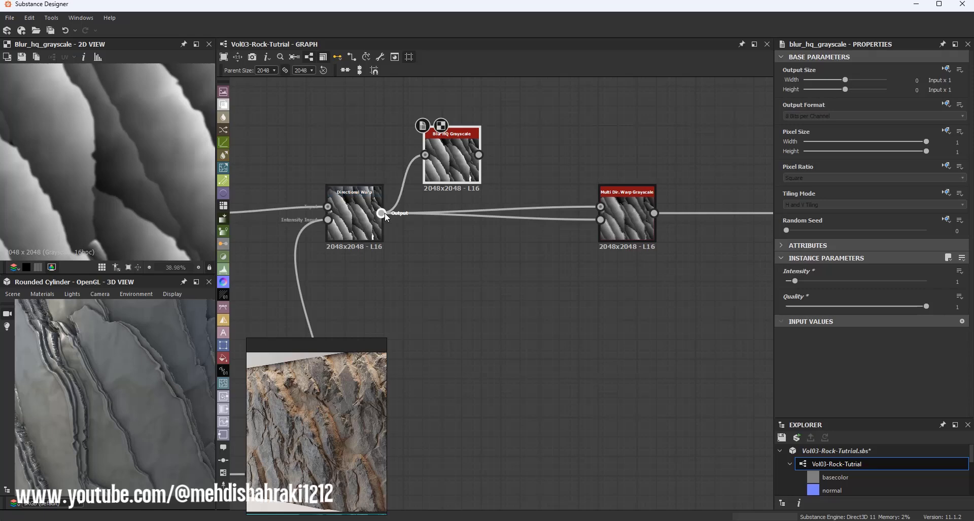
Step: Insert the Blur HQ node between the Directional Warp and the Multi Directional Warp
{"action": "left_click_drag", "start_coordinate": [382, 212], "coordinate": [460, 209], "text": "shift"}
{"action": "mouse_move", "coordinate": [132, 369]}
{"action": "left_mouse_down"}
{"action": "mouse_move", "coordinate": [157, 358]}
{"action": "mouse_move", "coordinate": [141, 370]}
{"action": "mouse_move", "coordinate": [123, 364]}
{"action": "left_mouse_up"}
{"action": "left_click_drag", "start_coordinate": [465, 201], "coordinate": [465, 220]}
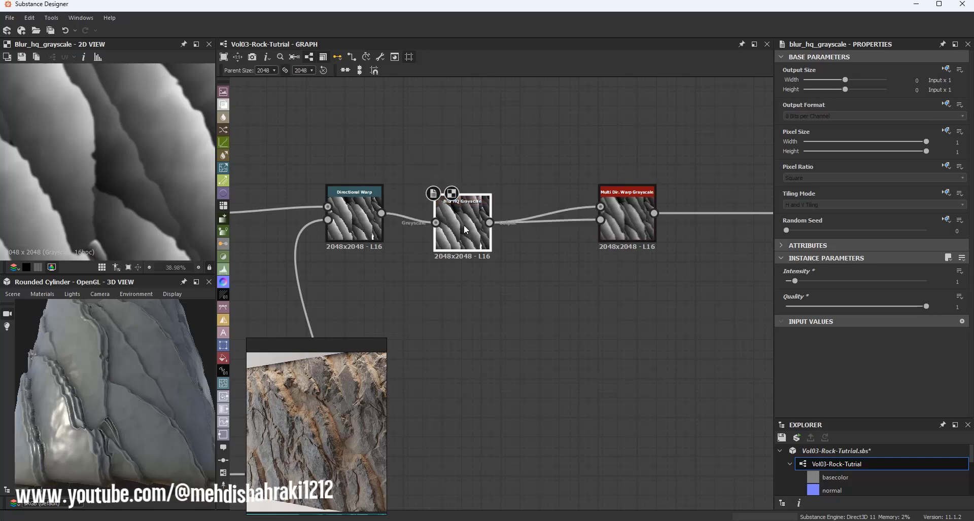
{"action": "middle_click_drag", "start_coordinate": [520, 227], "coordinate": [412, 227]}
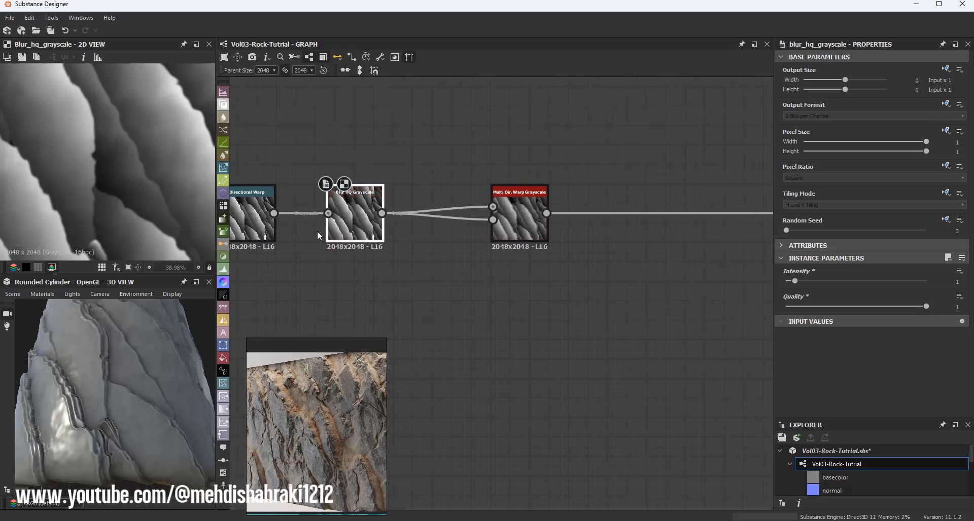
Step: Try the Multi Directional Warp's Max mode, then return it to Average
{"action": "left_click", "coordinate": [520, 215]}
{"action": "scroll", "coordinate": [102, 145], "scroll_direction": "down", "scroll_amount": 1}
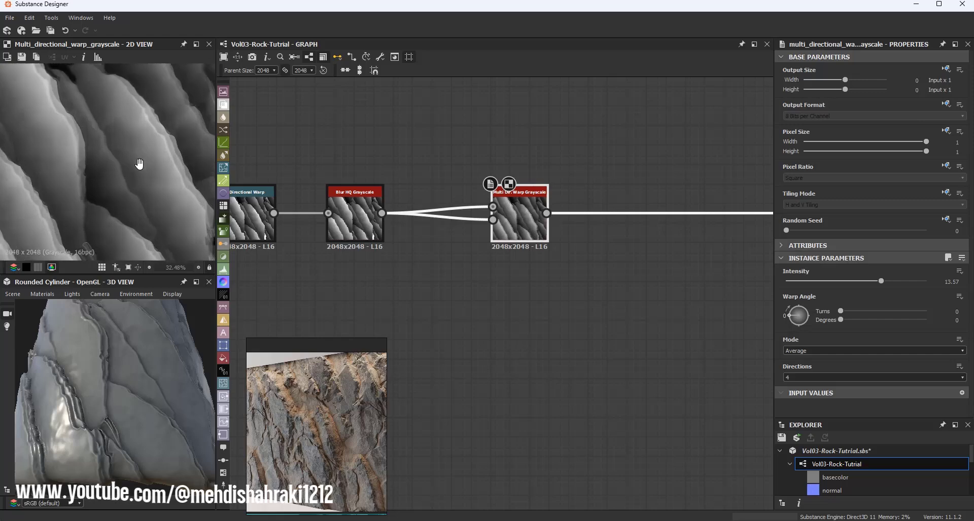
{"action": "left_click", "coordinate": [835, 350]}
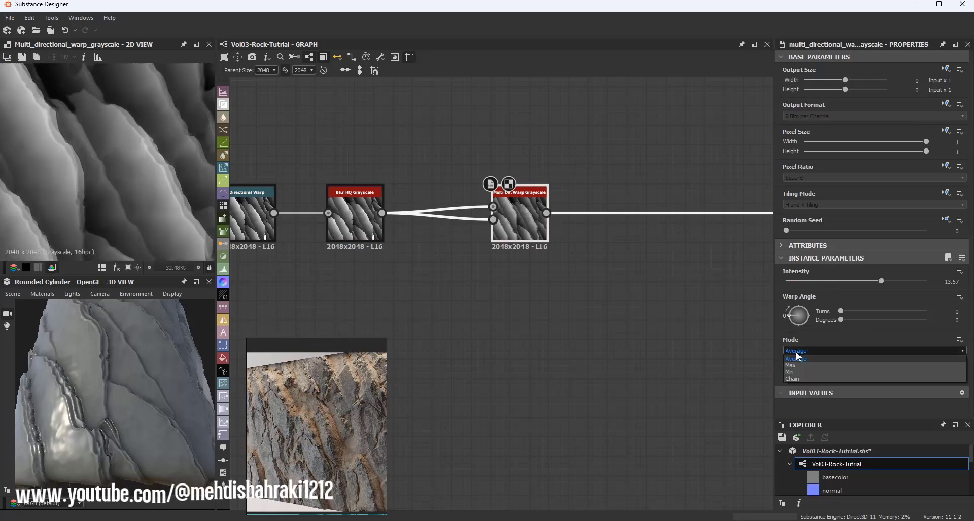
{"action": "left_click", "coordinate": [795, 367]}
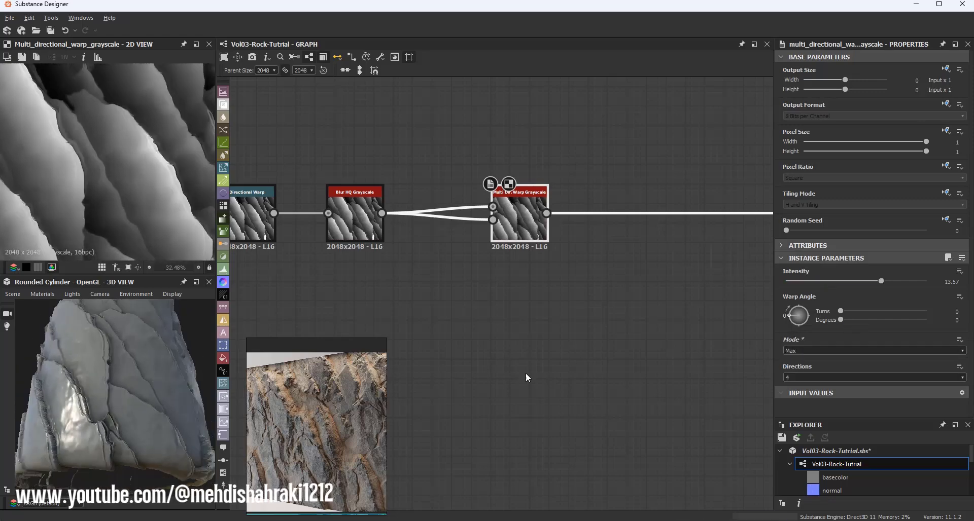
{"action": "left_click_drag", "start_coordinate": [93, 364], "coordinate": [101, 408]}
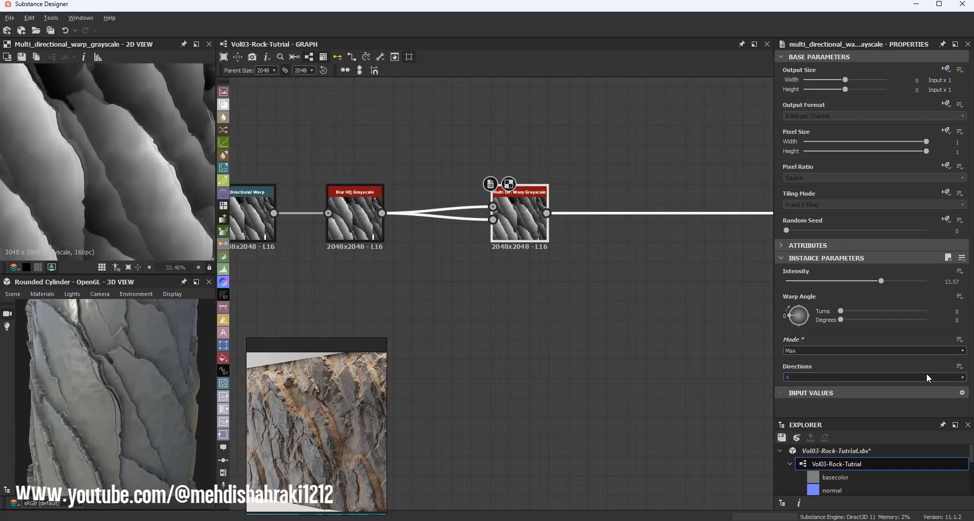
{"action": "left_click", "coordinate": [790, 355]}
{"action": "left_click", "coordinate": [794, 359]}
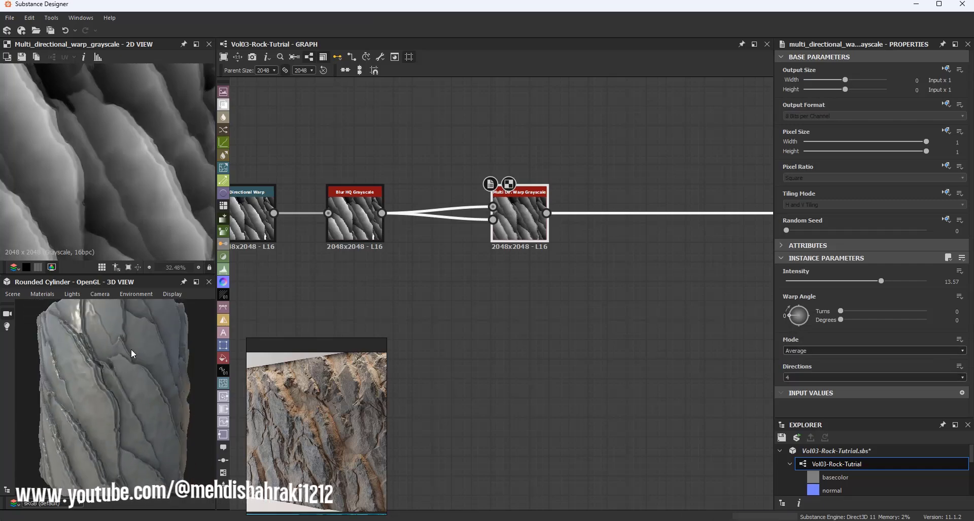
Step: Inspect the warped rock result on the cylinder and in the 2D view
{"action": "left_click_drag", "start_coordinate": [131, 349], "coordinate": [157, 306]}
{"action": "scroll", "coordinate": [146, 152], "scroll_direction": "down", "scroll_amount": 5}
{"action": "scroll", "coordinate": [558, 194], "scroll_direction": "down", "scroll_amount": 6}
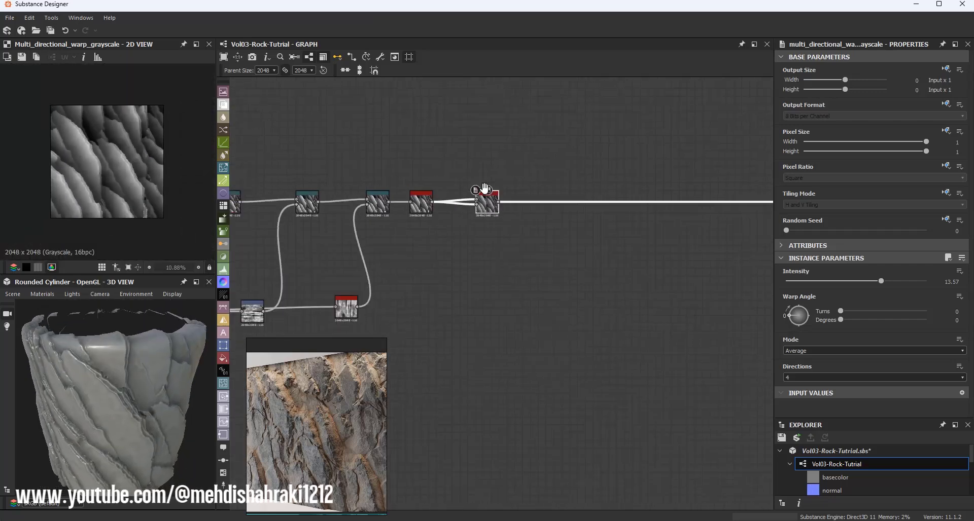
{"action": "scroll", "coordinate": [107, 169], "scroll_direction": "up", "scroll_amount": 5}
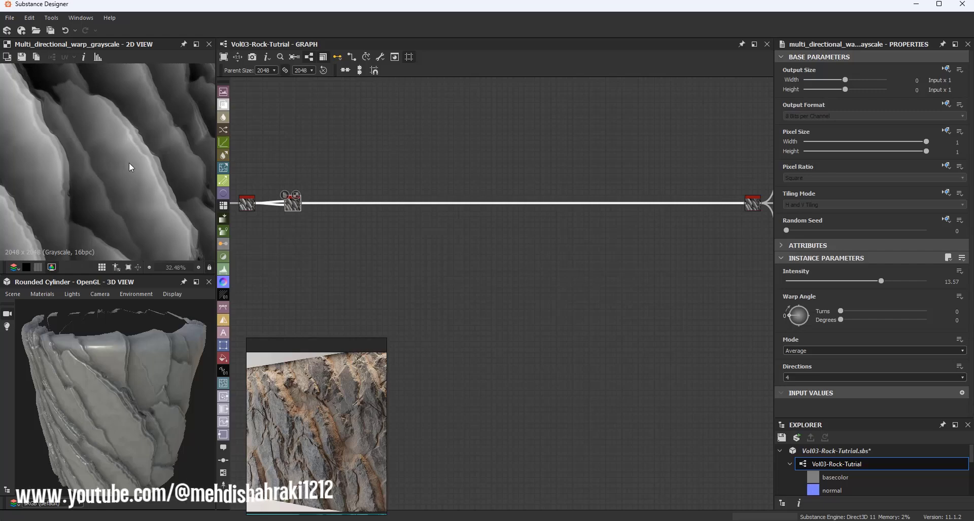
{"action": "scroll", "coordinate": [129, 162], "scroll_direction": "up", "scroll_amount": 1}
{"action": "scroll", "coordinate": [156, 379], "scroll_direction": "up", "scroll_amount": 4}
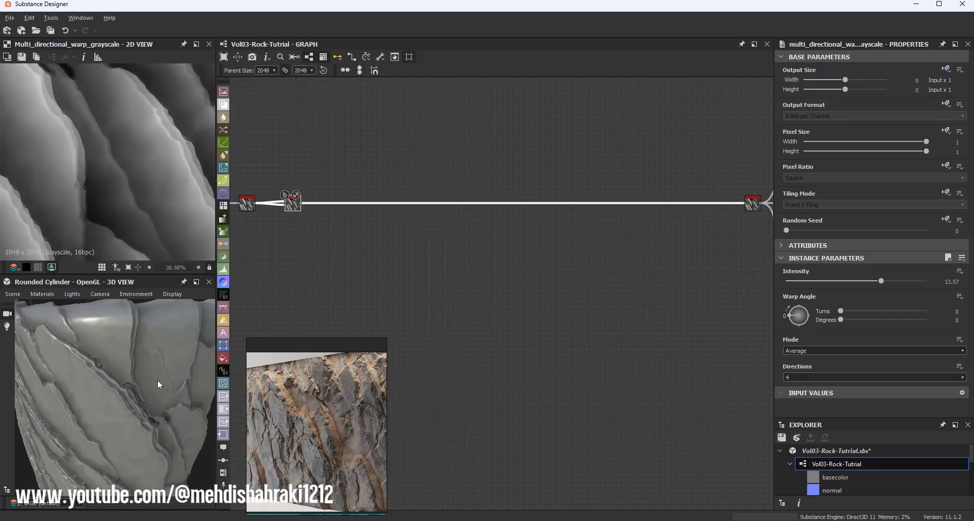
{"action": "scroll", "coordinate": [157, 379], "scroll_direction": "up", "scroll_amount": 3}
{"action": "scroll", "coordinate": [114, 175], "scroll_direction": "up", "scroll_amount": 1}
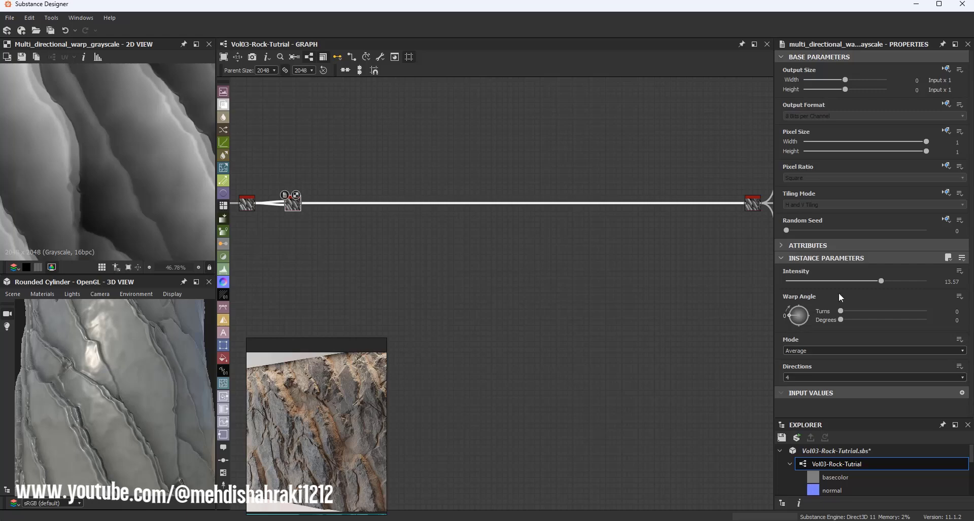
Step: Lower the Multi Directional Warp intensity to about 8
{"action": "left_click_drag", "start_coordinate": [881, 281], "coordinate": [842, 276]}
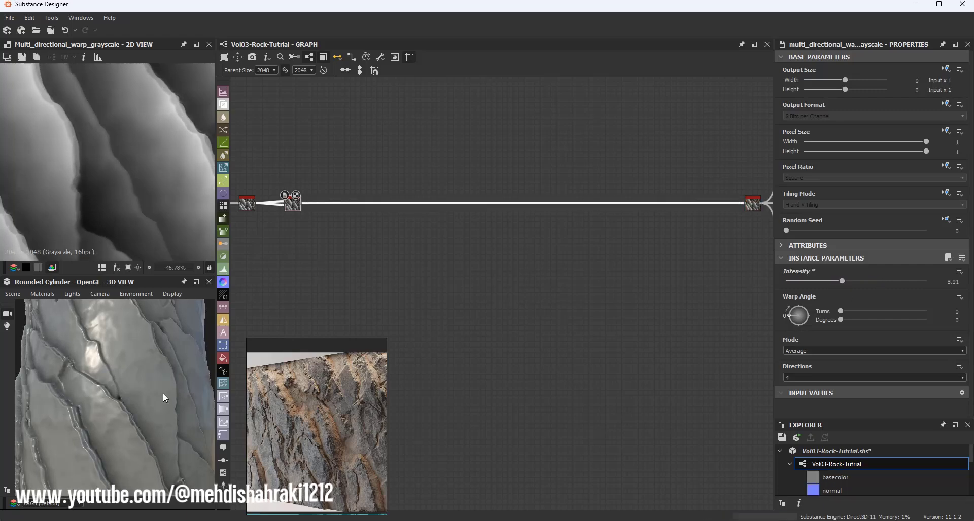
{"action": "scroll", "coordinate": [118, 379], "scroll_direction": "down", "scroll_amount": 5}
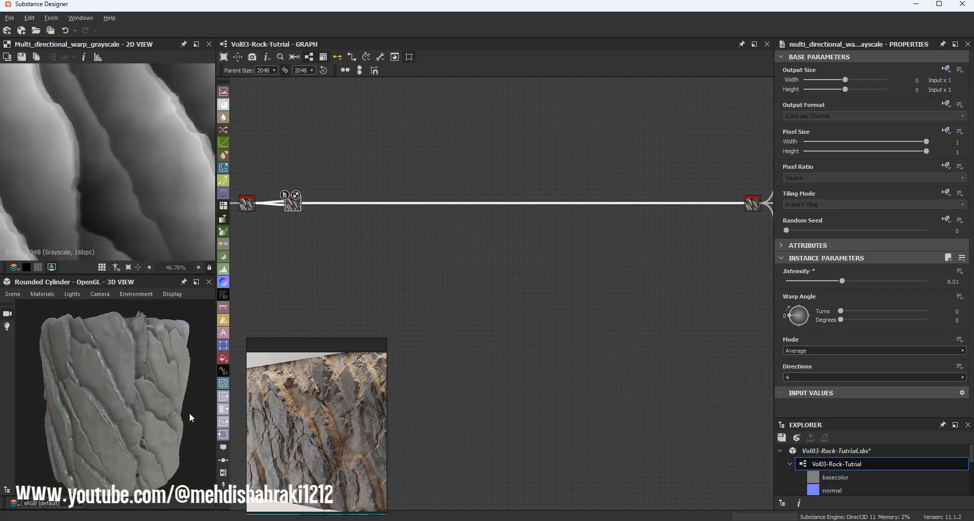
{"action": "mouse_move", "coordinate": [189, 413]}
{"action": "left_mouse_down"}
{"action": "mouse_move", "coordinate": [195, 371]}
{"action": "mouse_move", "coordinate": [248, 403]}
{"action": "mouse_move", "coordinate": [248, 434]}
{"action": "mouse_move", "coordinate": [169, 402]}
{"action": "mouse_move", "coordinate": [229, 411]}
{"action": "mouse_move", "coordinate": [204, 412]}
{"action": "left_mouse_up"}
{"action": "scroll", "coordinate": [81, 178], "scroll_direction": "down", "scroll_amount": 7}
{"action": "scroll", "coordinate": [152, 143], "scroll_direction": "up", "scroll_amount": 5}
{"action": "middle_click_drag", "start_coordinate": [155, 144], "coordinate": [209, 176]}
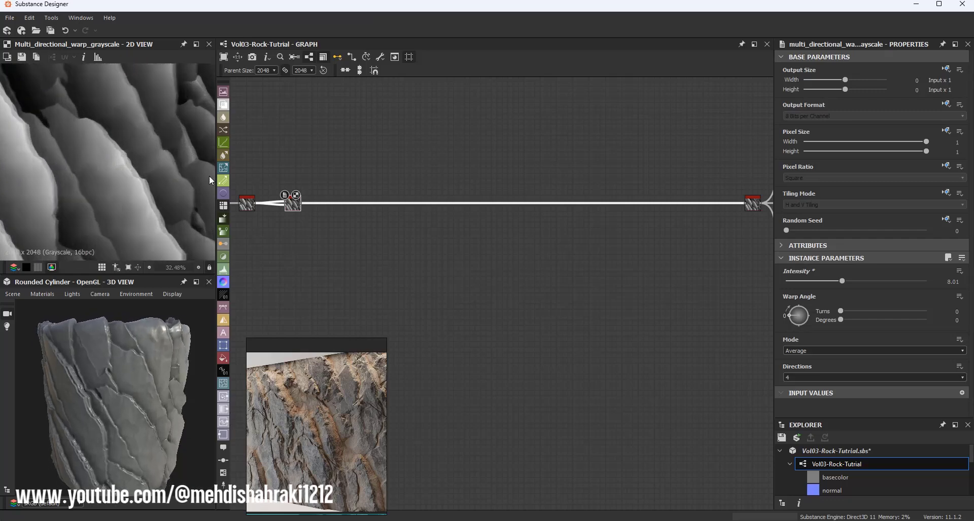
Step: Insert an Auto Levels node between the Multi Directional Warp and the Invert Grayscale node, then save the package
{"action": "middle_click_drag", "start_coordinate": [322, 197], "coordinate": [405, 211]}
{"action": "middle_click_drag", "start_coordinate": [552, 193], "coordinate": [428, 193]}
{"action": "scroll", "coordinate": [139, 152], "scroll_direction": "down", "scroll_amount": 4}
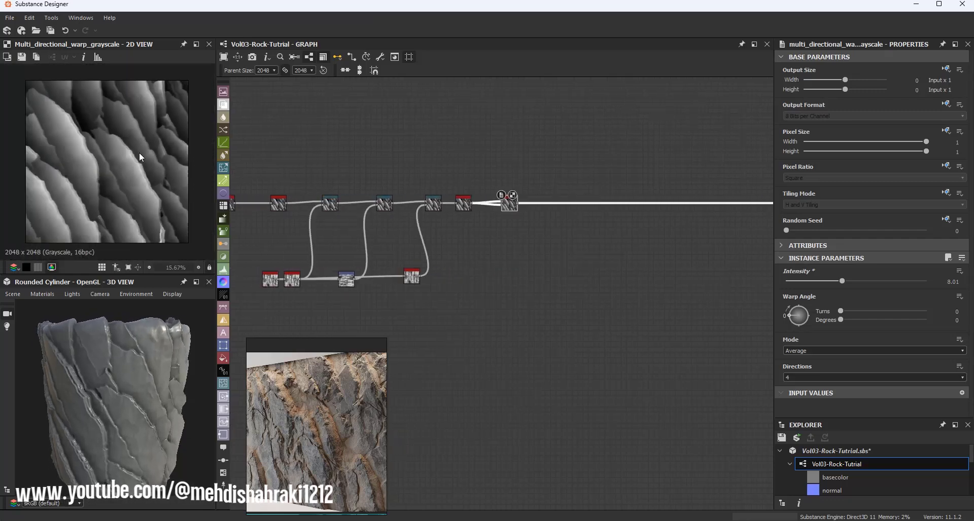
{"action": "middle_click_drag", "start_coordinate": [574, 201], "coordinate": [357, 198]}
{"action": "key", "text": "space"}
{"action": "type", "text": "a"}
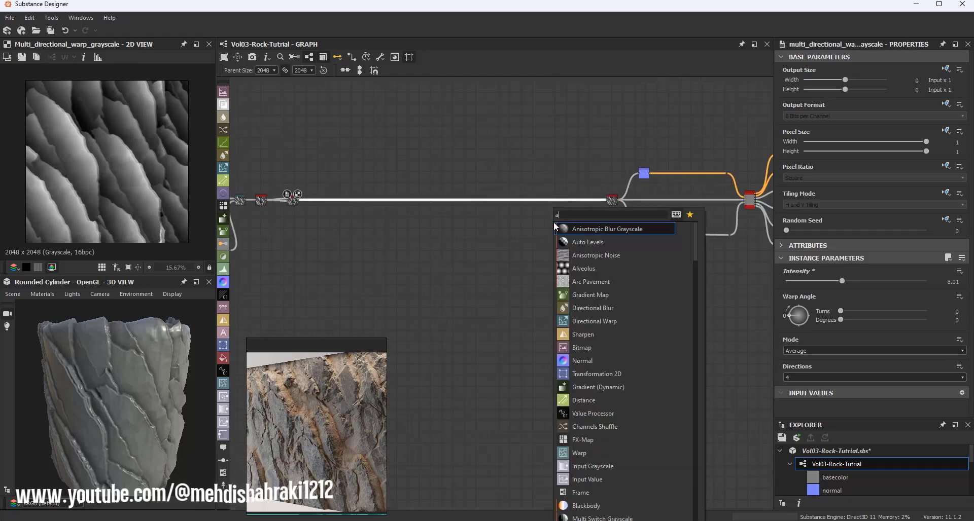
{"action": "left_click", "coordinate": [584, 239]}
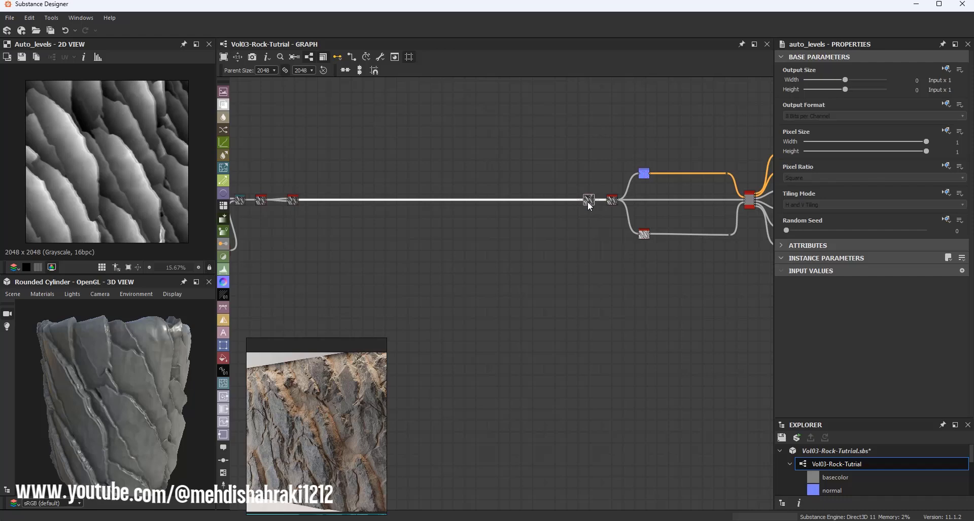
{"action": "scroll", "coordinate": [598, 199], "scroll_direction": "up", "scroll_amount": 5}
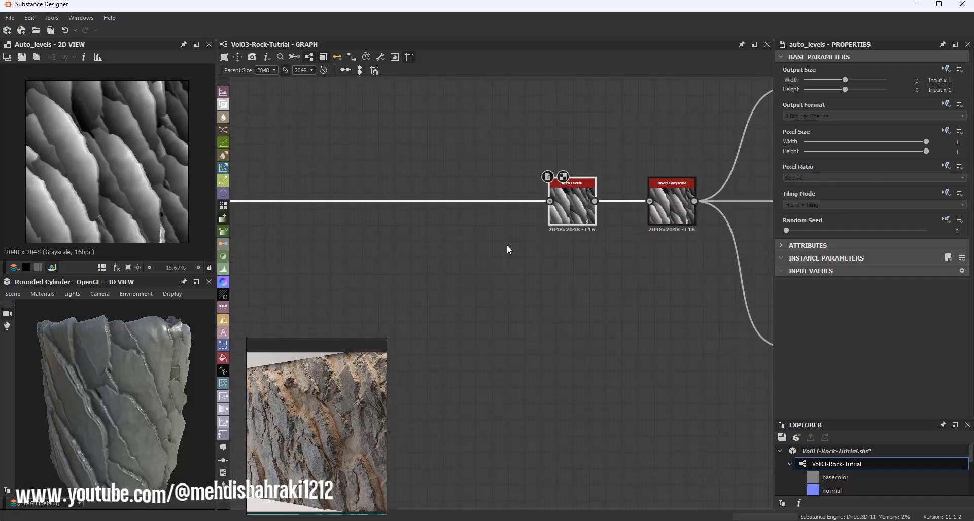
{"action": "key", "text": "ctrl+s"}
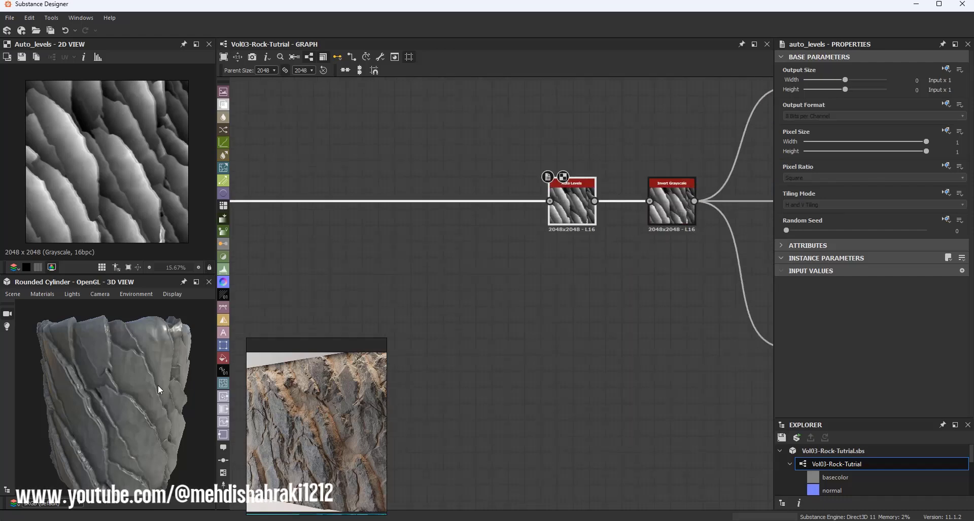
Step: Inspect the rock result on the 3D cylinder and the Distance node's output in the 2D view
{"action": "left_click_drag", "start_coordinate": [157, 385], "coordinate": [111, 344]}
{"action": "scroll", "coordinate": [82, 361], "scroll_direction": "up", "scroll_amount": 4}
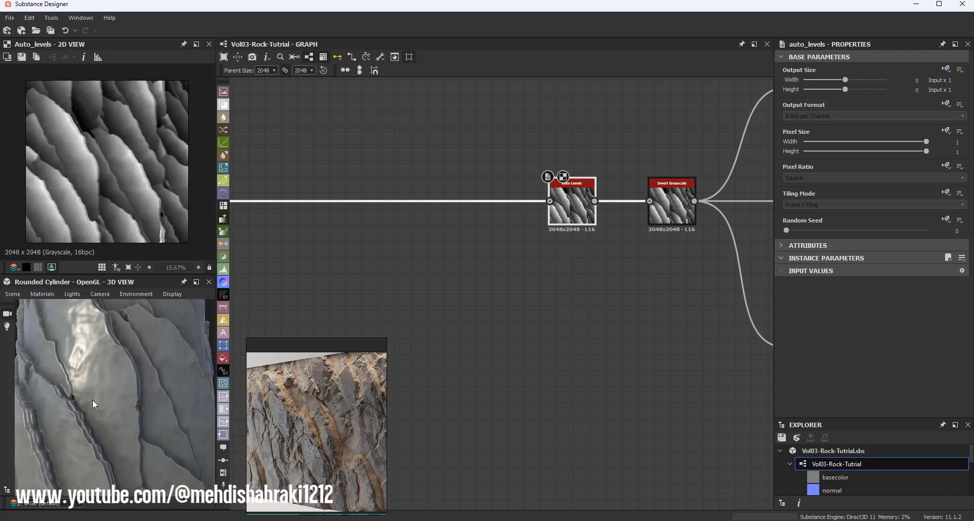
{"action": "left_click_drag", "start_coordinate": [92, 399], "coordinate": [96, 425]}
{"action": "scroll", "coordinate": [310, 289], "scroll_direction": "down", "scroll_amount": 3}
{"action": "middle_click_drag", "start_coordinate": [310, 290], "coordinate": [456, 267]}
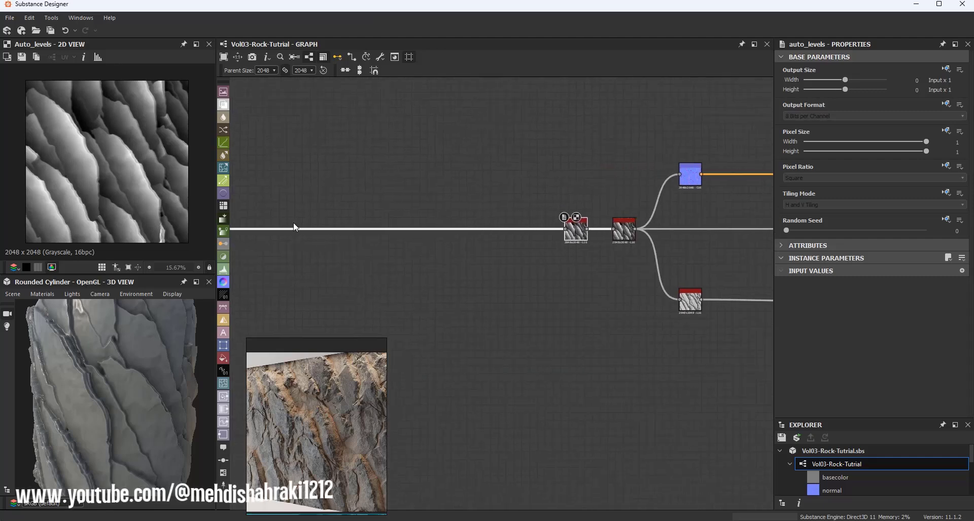
{"action": "middle_click_drag", "start_coordinate": [337, 247], "coordinate": [497, 245]}
{"action": "middle_click_drag", "start_coordinate": [317, 273], "coordinate": [622, 254]}
{"action": "scroll", "coordinate": [346, 282], "scroll_direction": "down", "scroll_amount": 4}
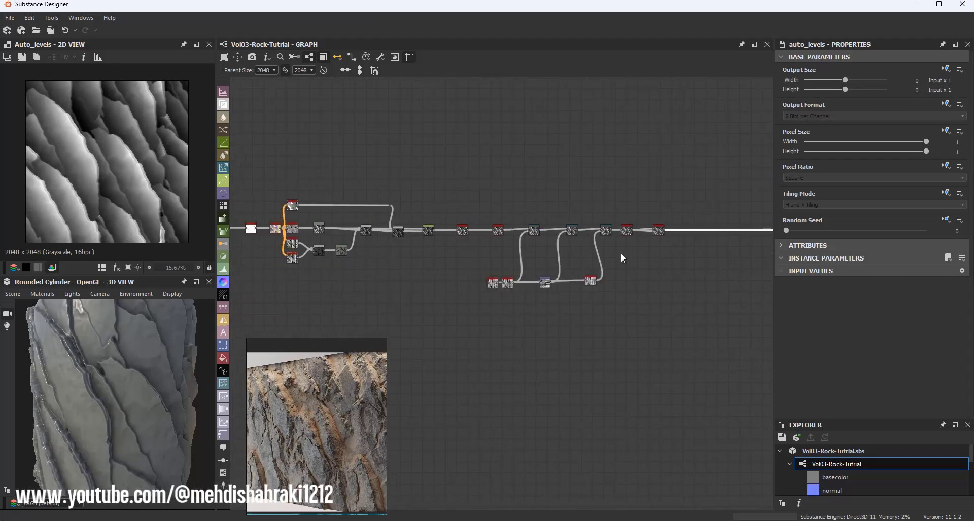
{"action": "scroll", "coordinate": [425, 235], "scroll_direction": "up", "scroll_amount": 5}
{"action": "scroll", "coordinate": [431, 218], "scroll_direction": "up", "scroll_amount": 4}
{"action": "double_click", "coordinate": [431, 218]}
{"action": "scroll", "coordinate": [101, 135], "scroll_direction": "up", "scroll_amount": 2}
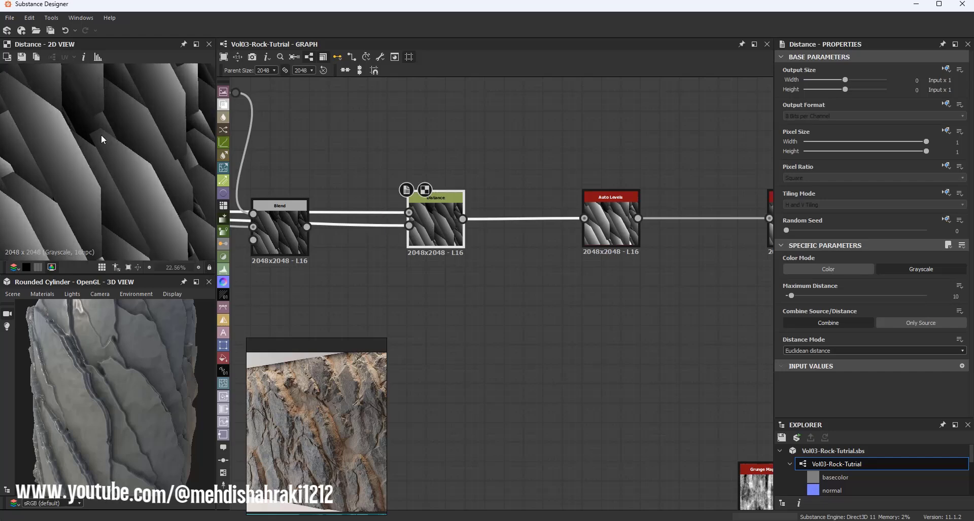
{"action": "scroll", "coordinate": [104, 136], "scroll_direction": "up", "scroll_amount": 4}
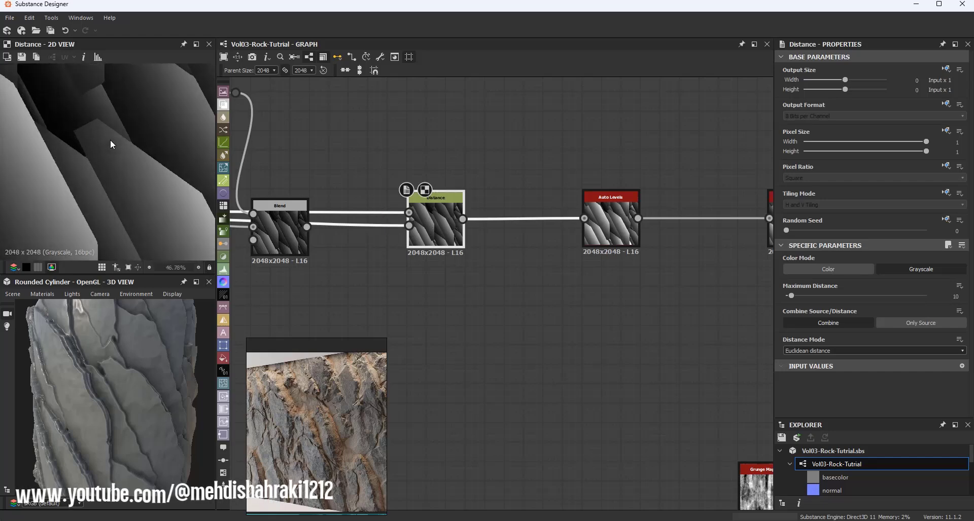
{"action": "scroll", "coordinate": [115, 142], "scroll_direction": "down", "scroll_amount": 8}
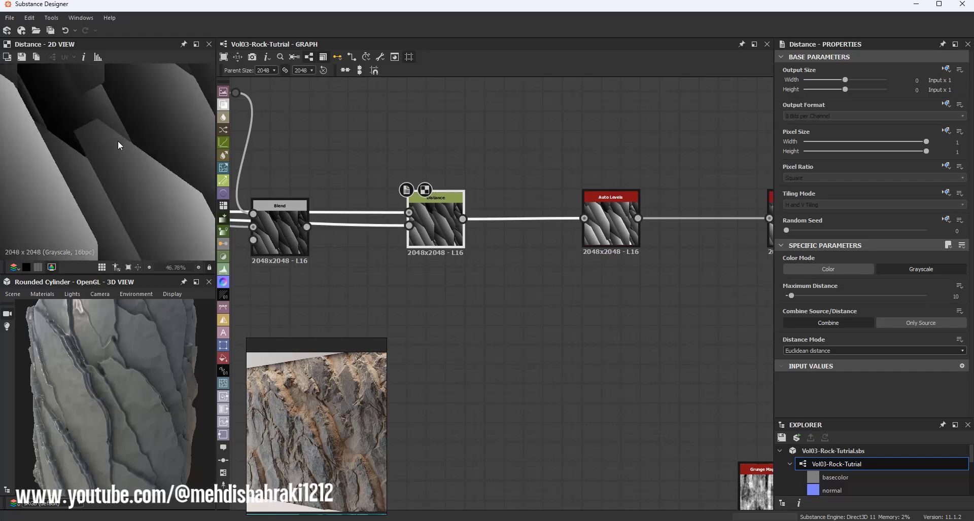
Step: Set the Cropping Area Left of the Blend node after Polygon 1 to 0.62
{"action": "middle_click_drag", "start_coordinate": [317, 198], "coordinate": [592, 148]}
{"action": "scroll", "coordinate": [591, 150], "scroll_direction": "down", "scroll_amount": 2}
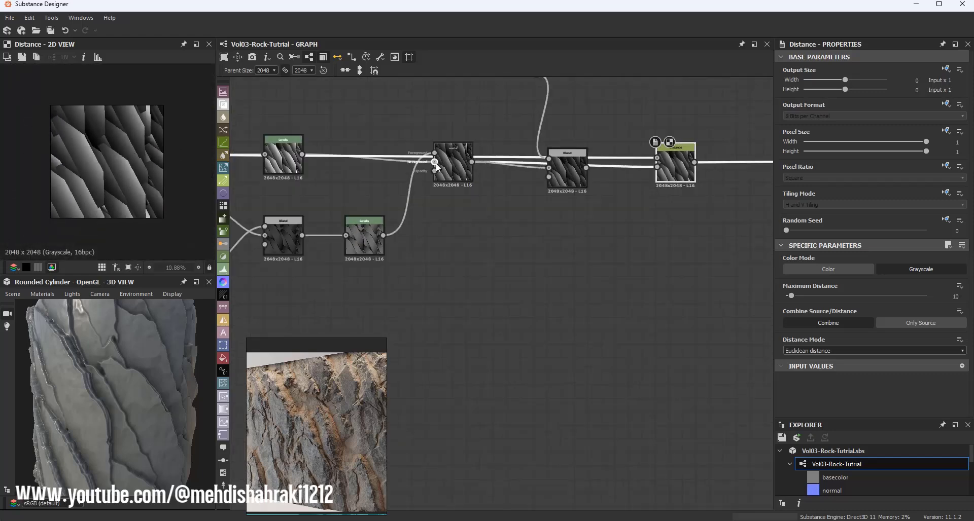
{"action": "scroll", "coordinate": [593, 170], "scroll_direction": "down", "scroll_amount": 3}
{"action": "middle_click_drag", "start_coordinate": [333, 166], "coordinate": [600, 165]}
{"action": "scroll", "coordinate": [480, 166], "scroll_direction": "up", "scroll_amount": 4}
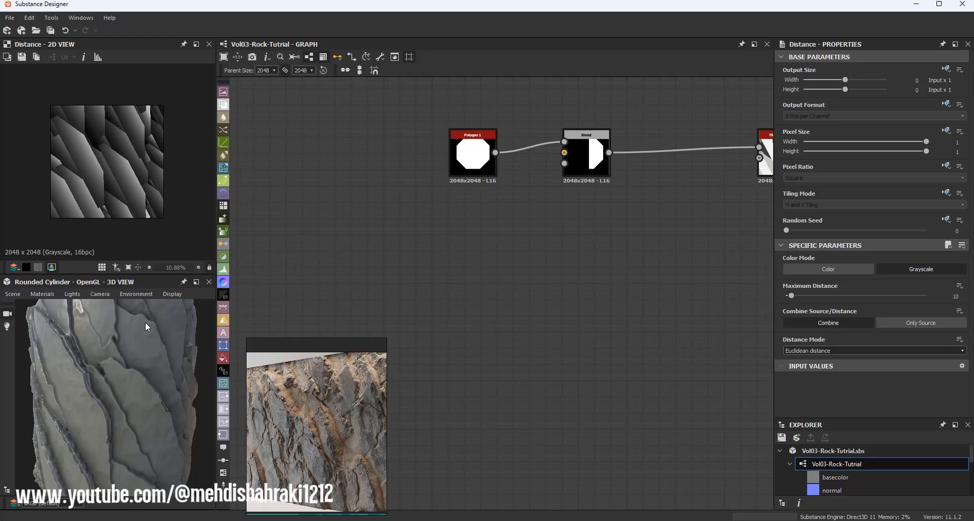
{"action": "scroll", "coordinate": [577, 154], "scroll_direction": "up", "scroll_amount": 4}
{"action": "left_click", "coordinate": [628, 157]}
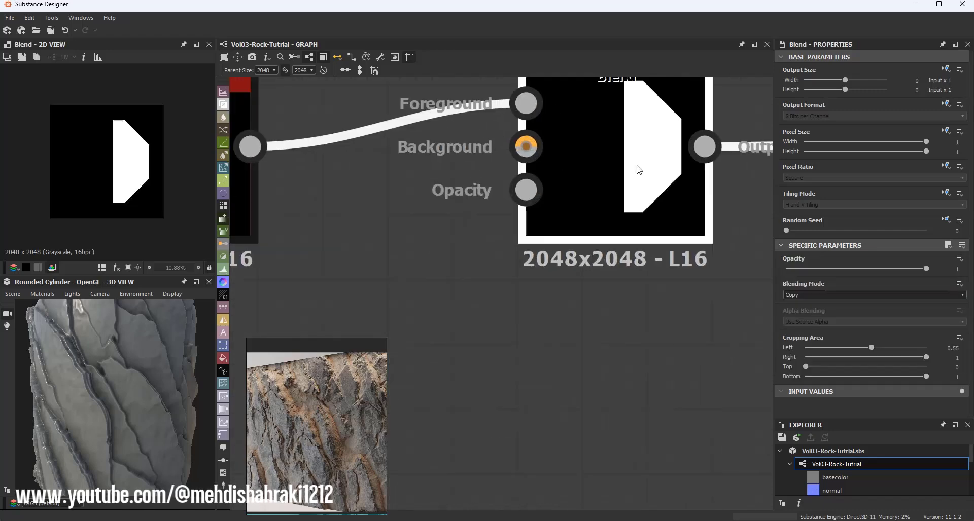
{"action": "scroll", "coordinate": [641, 171], "scroll_direction": "down", "scroll_amount": 3}
{"action": "middle_click_drag", "start_coordinate": [634, 195], "coordinate": [532, 195]}
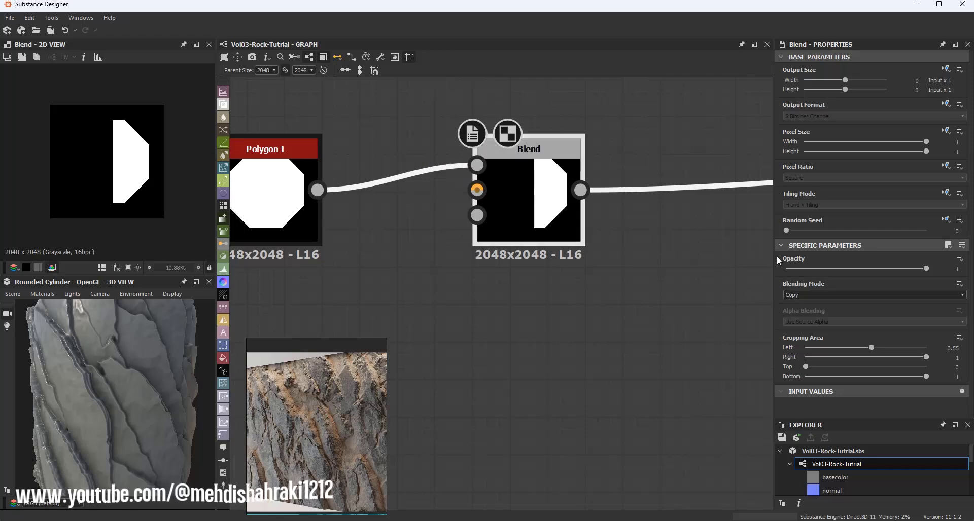
{"action": "left_click_drag", "start_coordinate": [871, 348], "coordinate": [881, 348]}
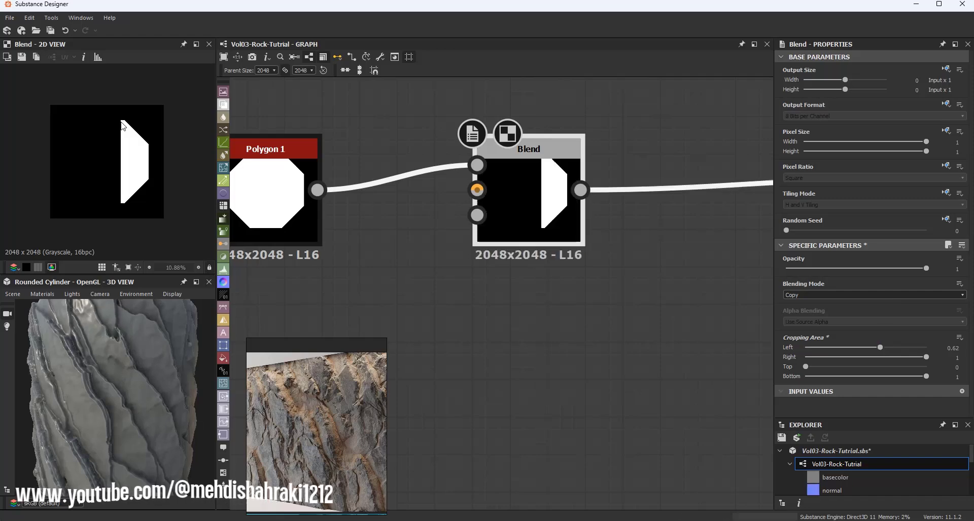
Step: Set the Tile Generator's Interstice X to about -0.4
{"action": "scroll", "coordinate": [122, 120], "scroll_direction": "up", "scroll_amount": 5}
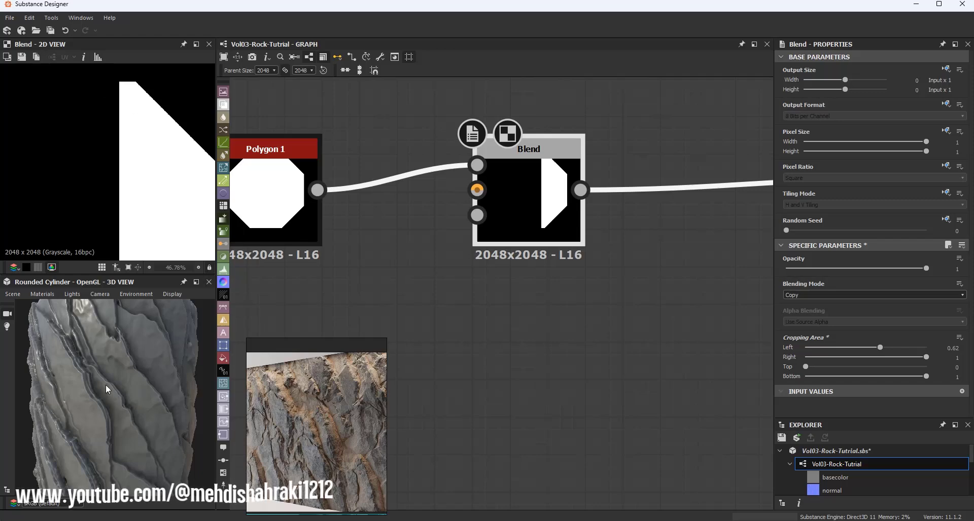
{"action": "left_click_drag", "start_coordinate": [105, 385], "coordinate": [182, 371]}
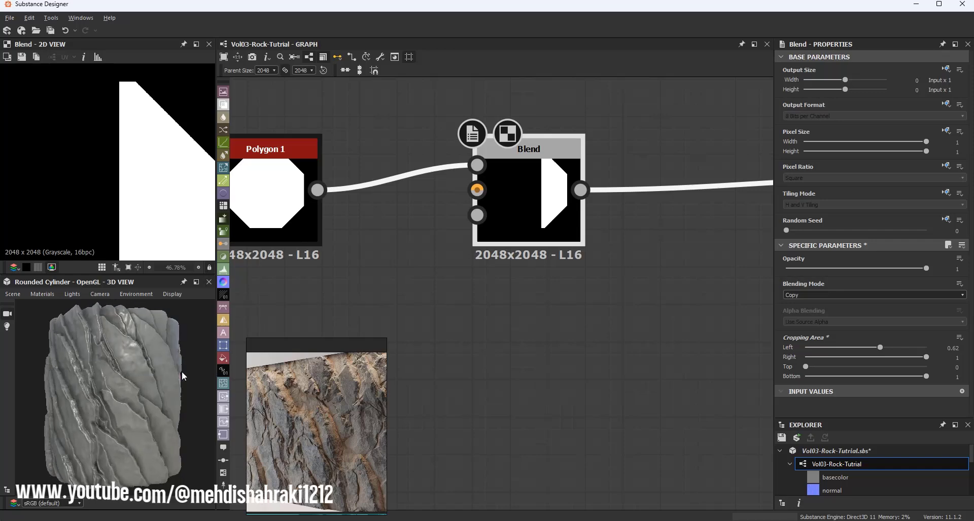
{"action": "scroll", "coordinate": [474, 214], "scroll_direction": "down", "scroll_amount": 6}
{"action": "middle_click_drag", "start_coordinate": [474, 213], "coordinate": [364, 214]}
{"action": "scroll", "coordinate": [473, 211], "scroll_direction": "up", "scroll_amount": 3}
{"action": "left_click", "coordinate": [401, 212]}
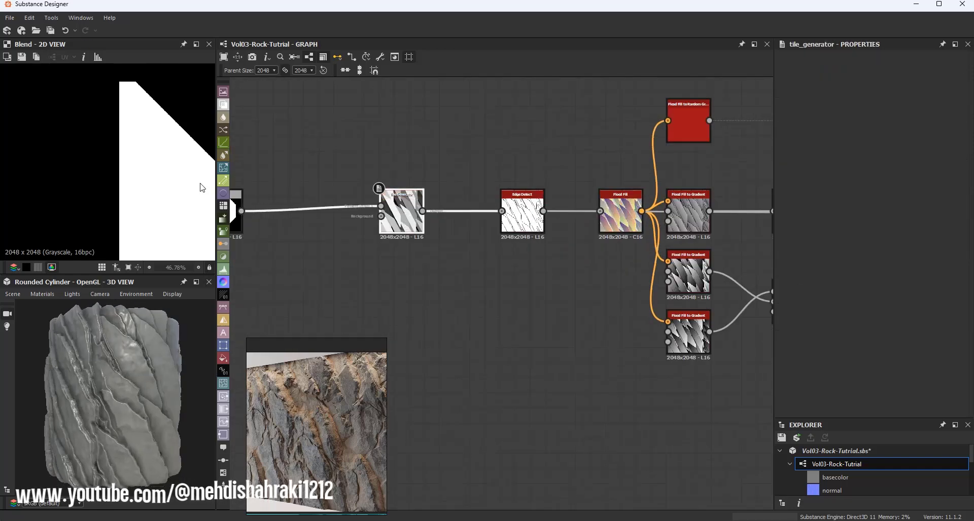
{"action": "key", "text": "f"}
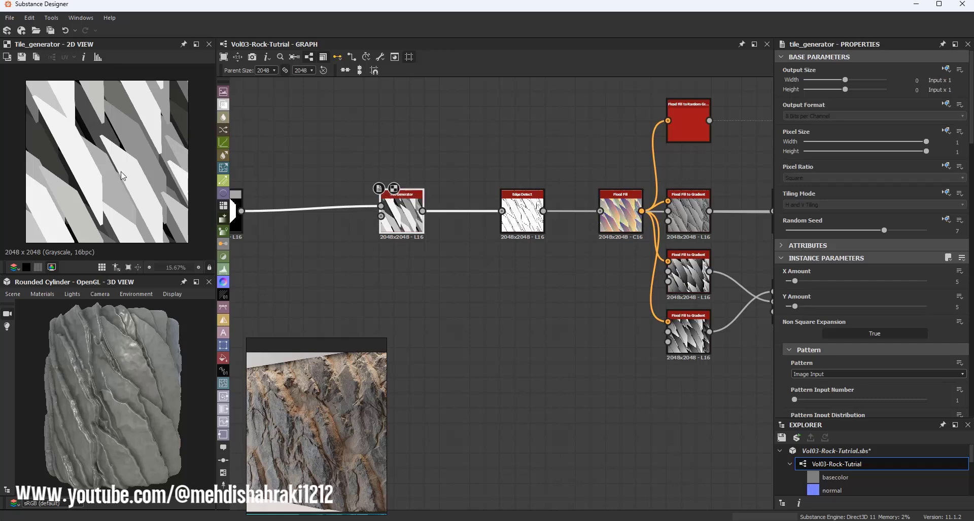
{"action": "scroll", "coordinate": [808, 288], "scroll_direction": "down", "scroll_amount": 10}
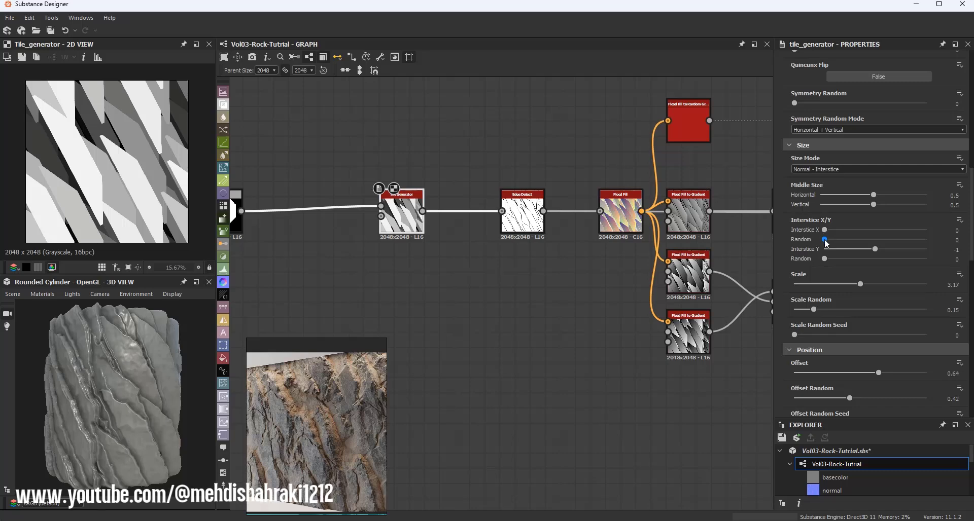
{"action": "left_click_drag", "start_coordinate": [824, 231], "coordinate": [832, 231]}
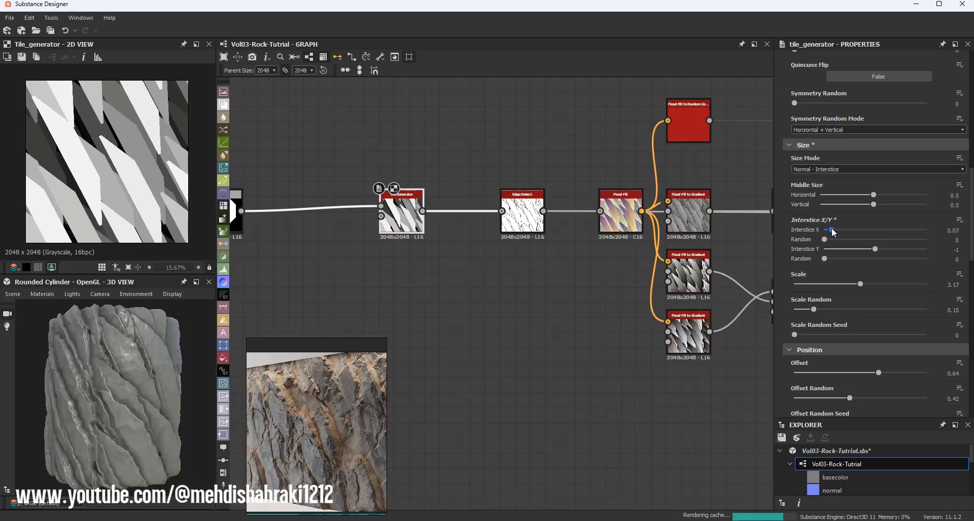
{"action": "key", "text": "ctrl+z"}
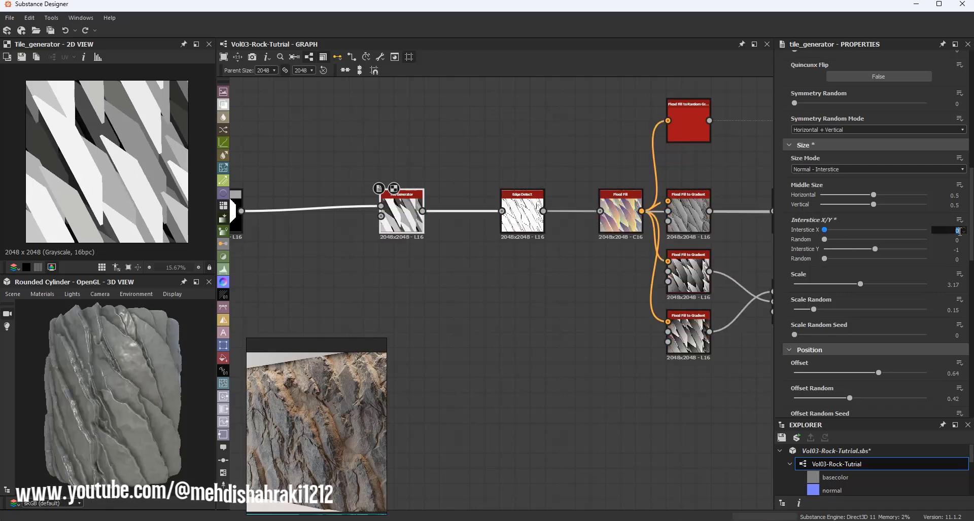
{"action": "key", "text": "Return"}
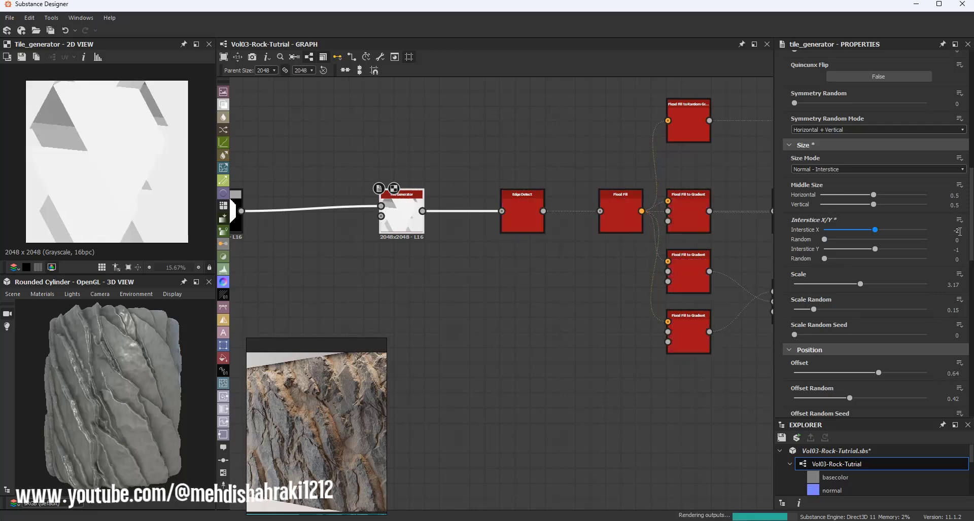
{"action": "left_click_drag", "start_coordinate": [874, 233], "coordinate": [902, 236]}
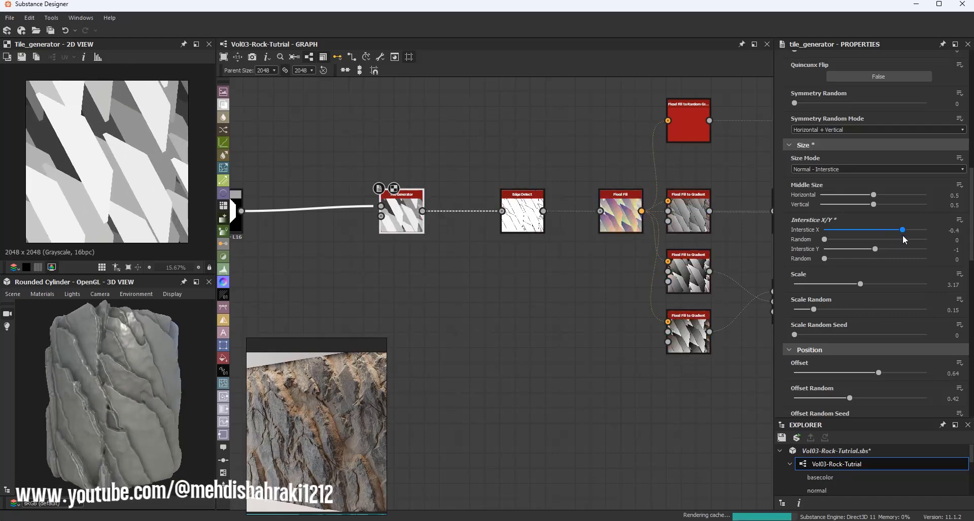
Step: Inspect the Blur HQ and Multi Directional Warp outputs in the 2D and 3D views
{"action": "left_click_drag", "start_coordinate": [113, 370], "coordinate": [137, 361]}
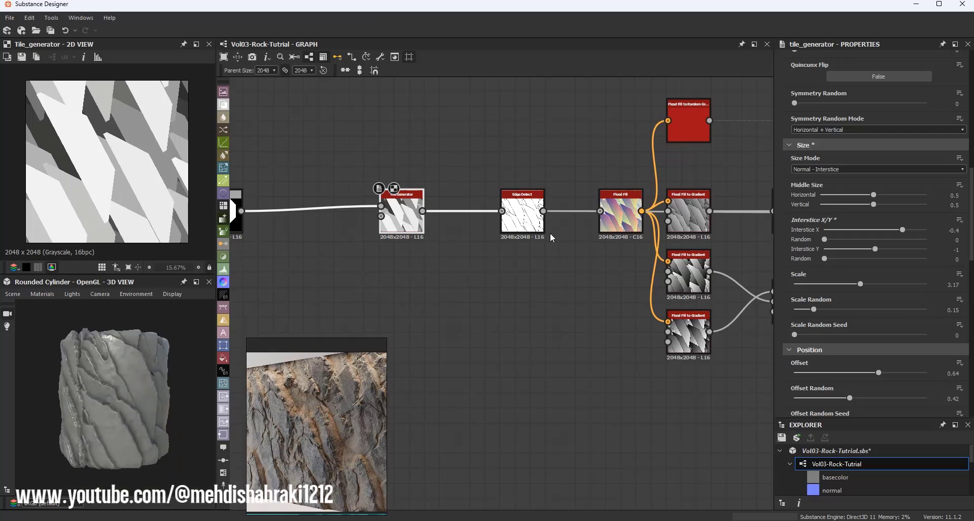
{"action": "scroll", "coordinate": [552, 238], "scroll_direction": "down", "scroll_amount": 5}
{"action": "middle_click_drag", "start_coordinate": [612, 222], "coordinate": [492, 222]}
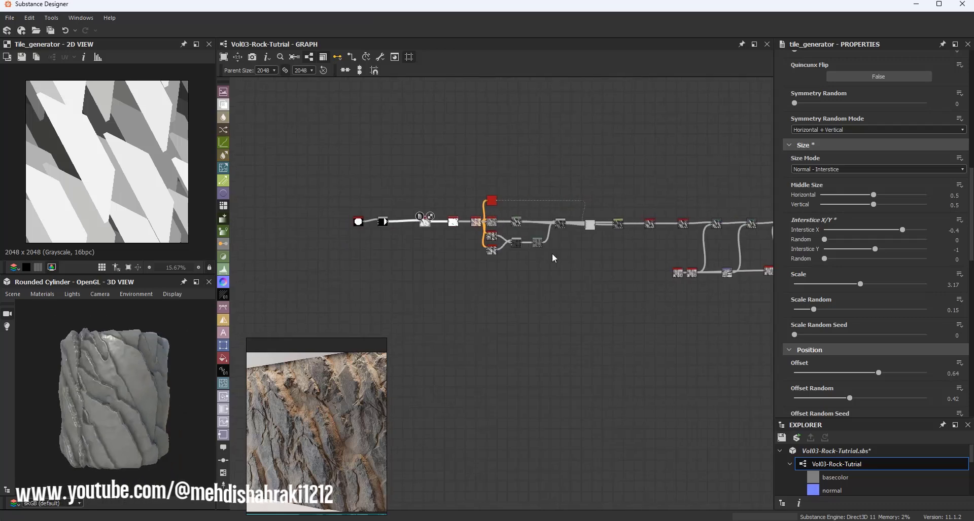
{"action": "middle_click_drag", "start_coordinate": [635, 249], "coordinate": [408, 223]}
{"action": "scroll", "coordinate": [505, 223], "scroll_direction": "up", "scroll_amount": 5}
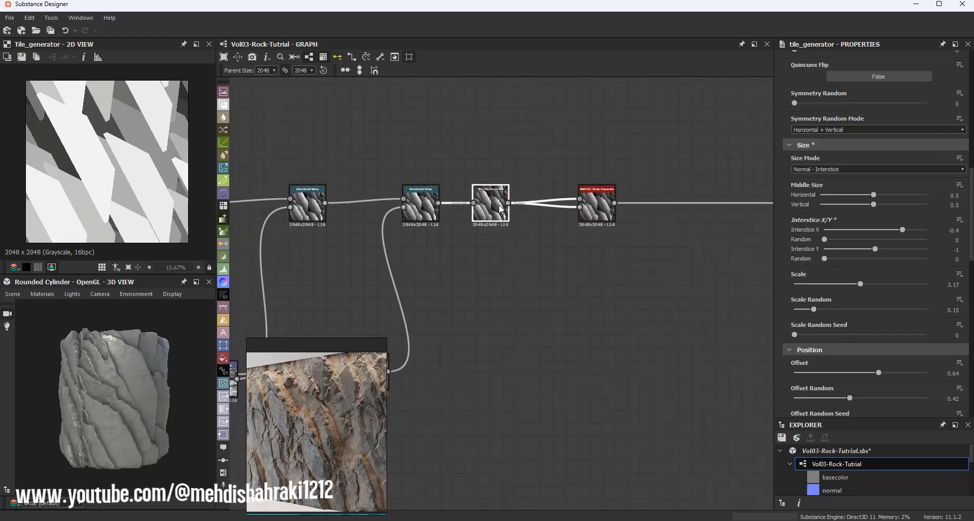
{"action": "double_click", "coordinate": [501, 209]}
{"action": "double_click", "coordinate": [597, 208]}
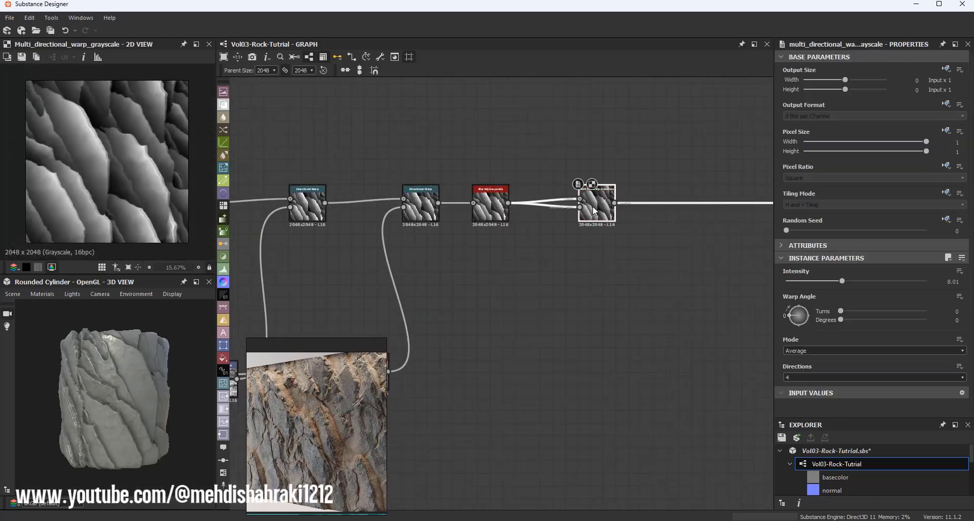
{"action": "scroll", "coordinate": [142, 140], "scroll_direction": "up", "scroll_amount": 3}
{"action": "scroll", "coordinate": [142, 140], "scroll_direction": "down", "scroll_amount": 5}
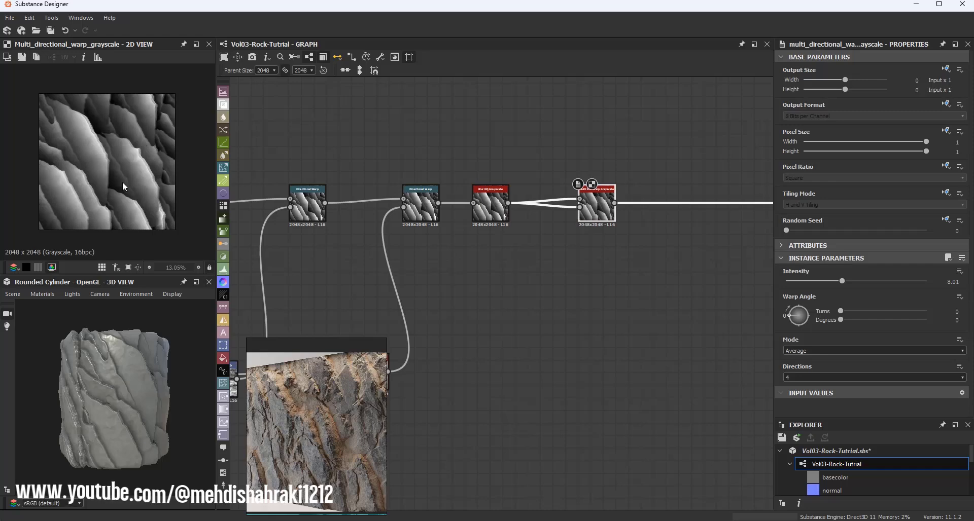
{"action": "scroll", "coordinate": [123, 182], "scroll_direction": "up", "scroll_amount": 2}
Step: Save the package
{"action": "left_click_drag", "start_coordinate": [111, 385], "coordinate": [110, 345]}
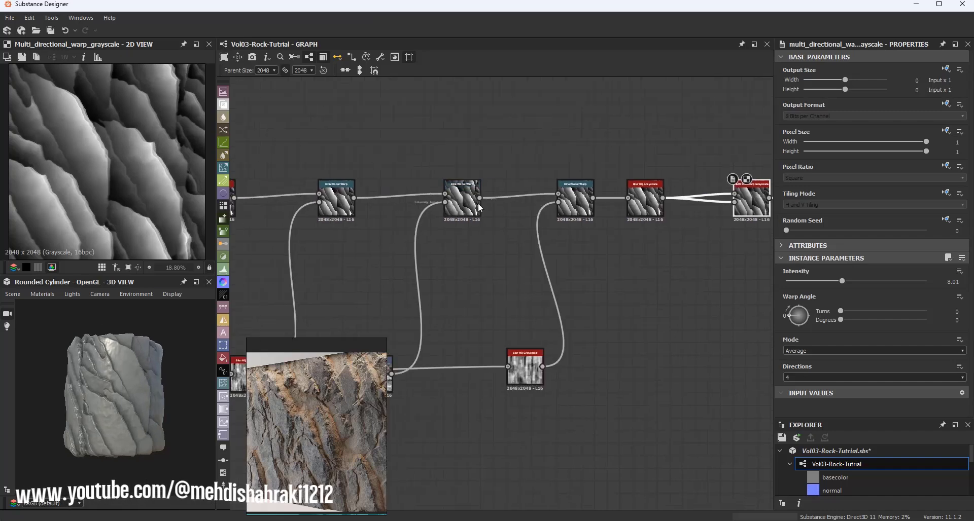
{"action": "scroll", "coordinate": [363, 197], "scroll_direction": "up", "scroll_amount": 5}
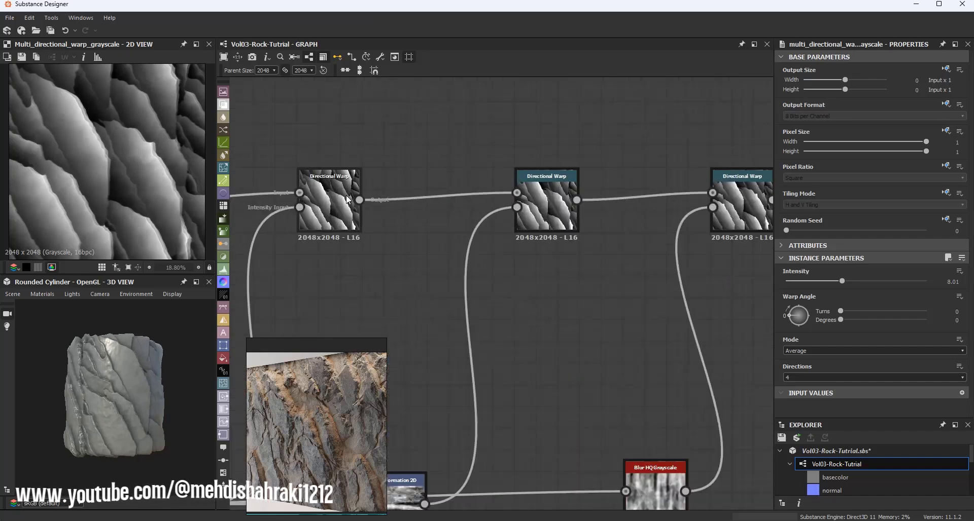
{"action": "left_click", "coordinate": [784, 440]}
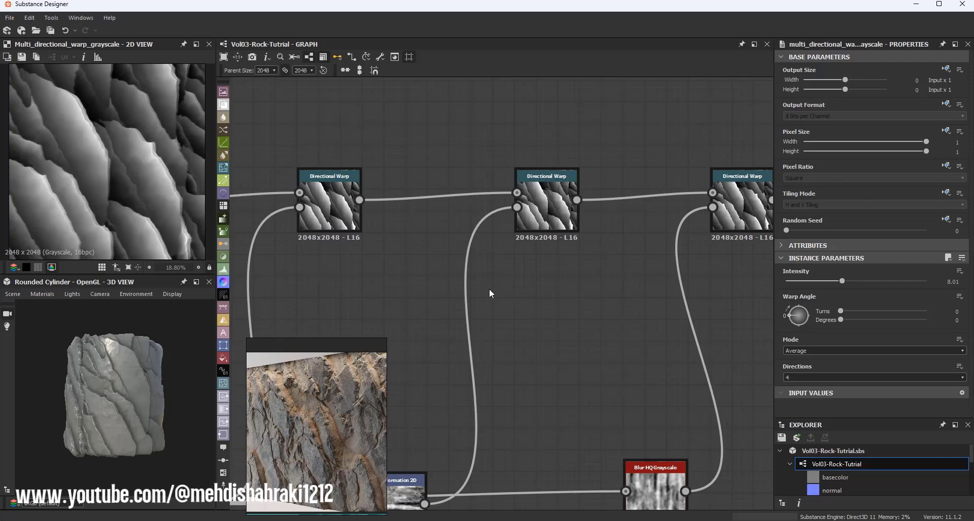
{"action": "scroll", "coordinate": [490, 291], "scroll_direction": "down", "scroll_amount": 5}
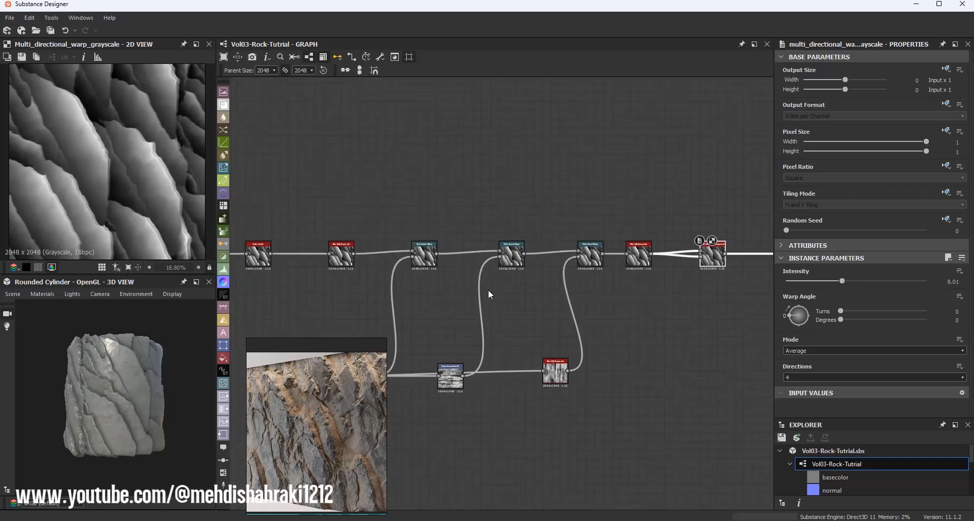